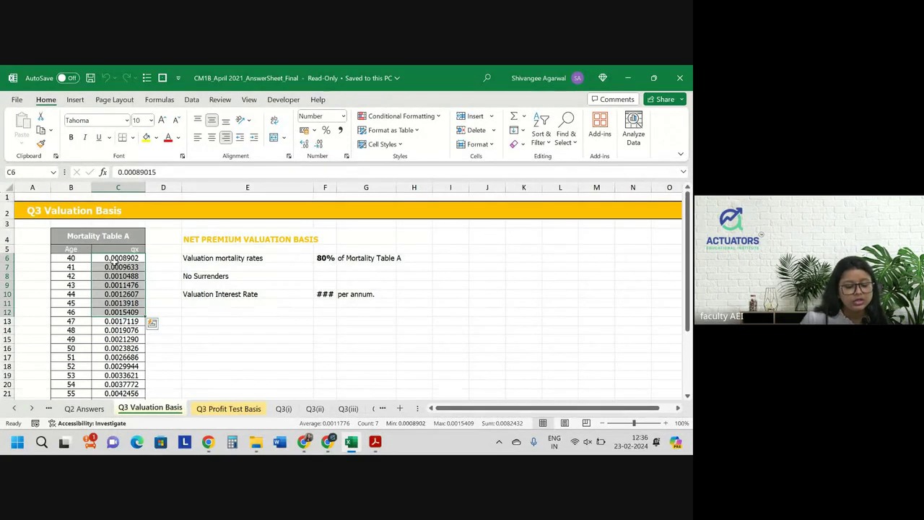
Step: Fit the width of column F on the Q3 Valuation Basis sheet to its contents
drag(114, 258, 114, 268)
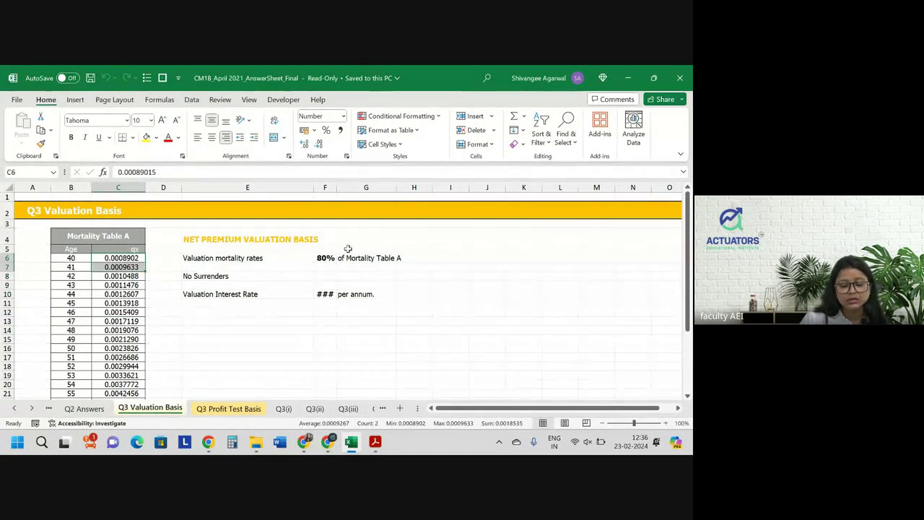
double_click(338, 187)
click(335, 254)
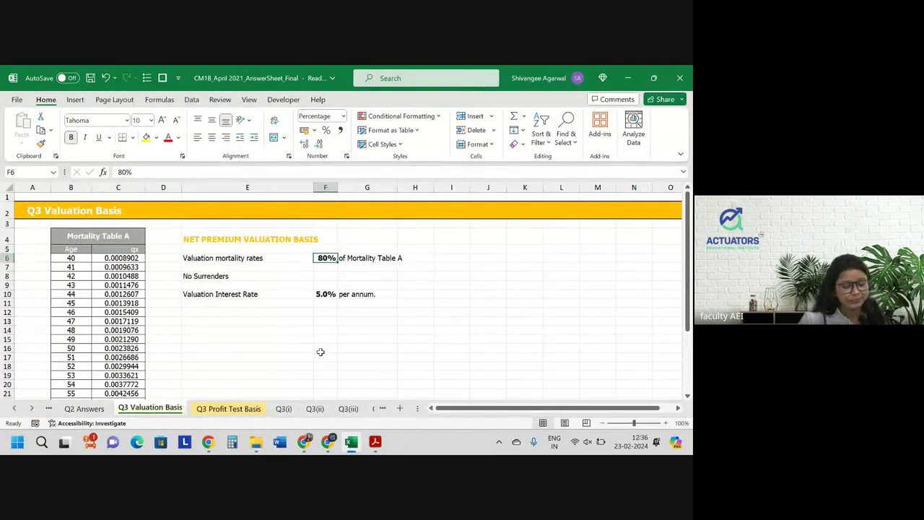
Step: Review the surrender and valuation interest rate assumptions, then check the wording of part (i) in the exam question PDF
click(236, 279)
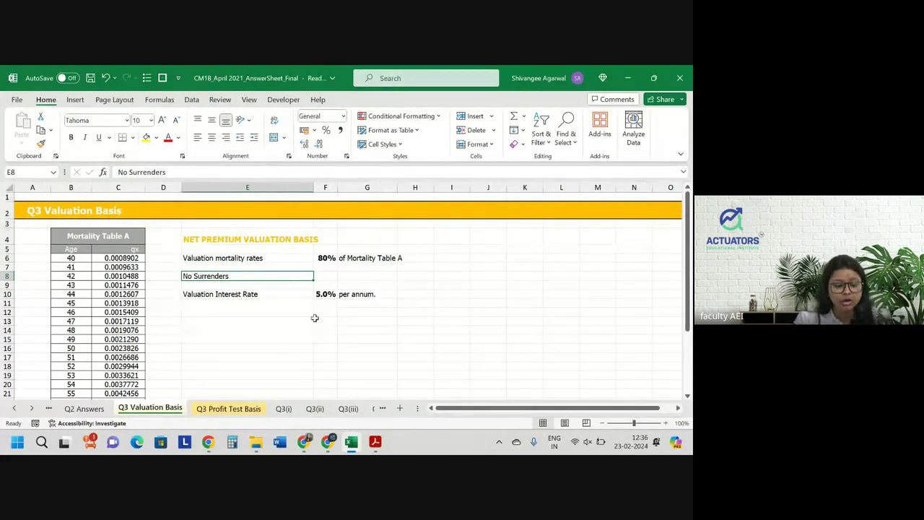
click(326, 293)
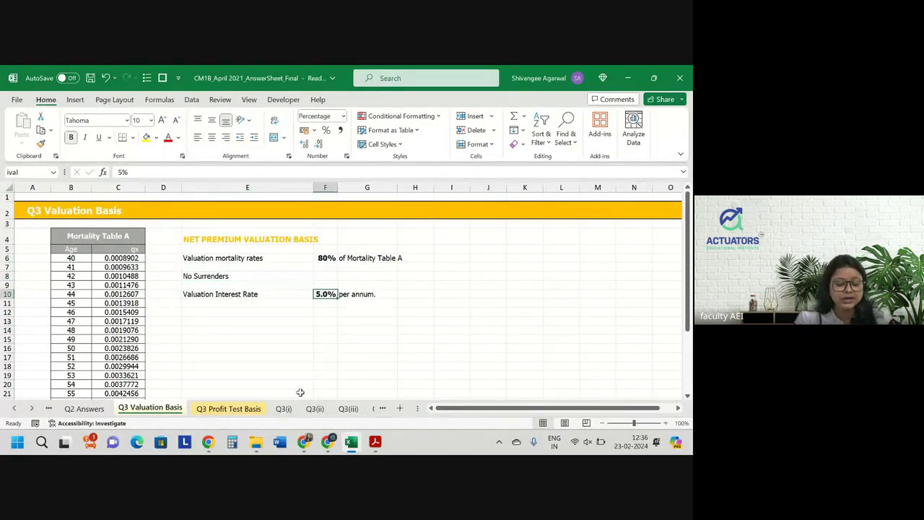
key(alt+Tab)
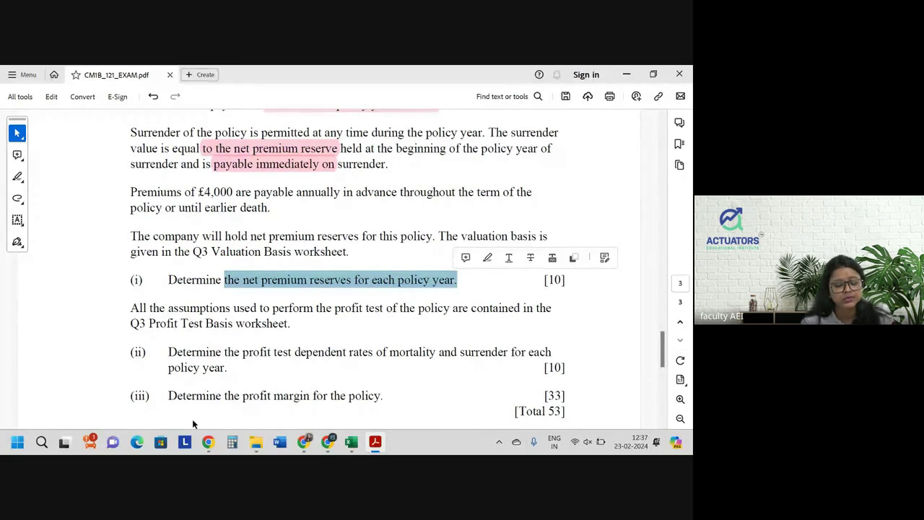
key(alt+Tab)
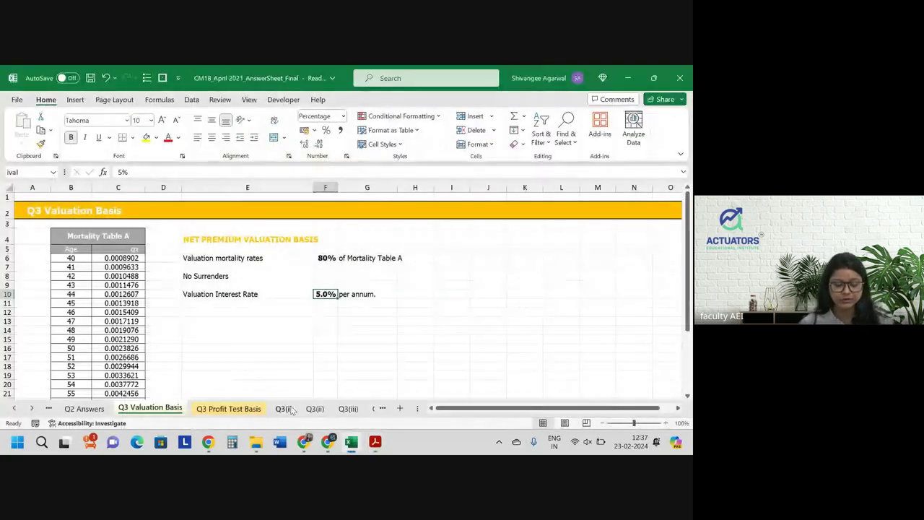
Step: On the Q3(i) sheet, fill the Age column for policy years 1 to 20 with consecutive ages starting at 40
click(286, 408)
scroll(177, 326, up, 2)
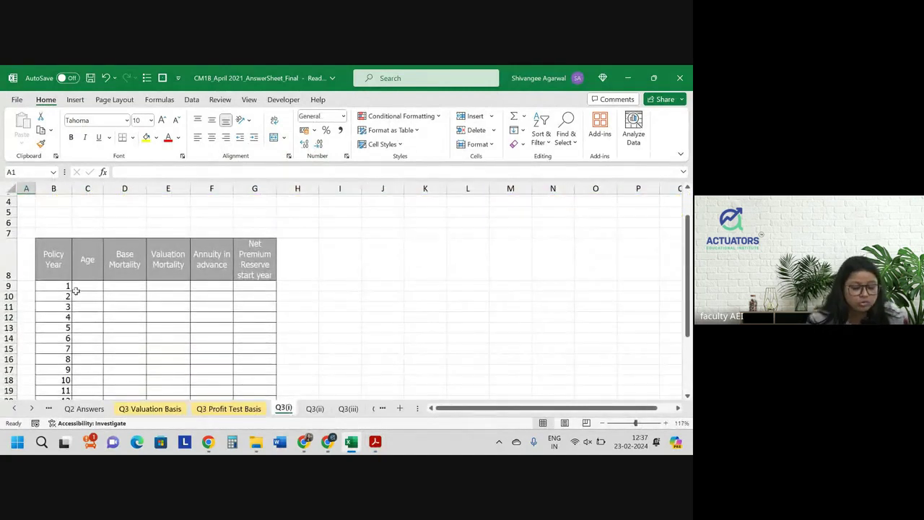
click(88, 288)
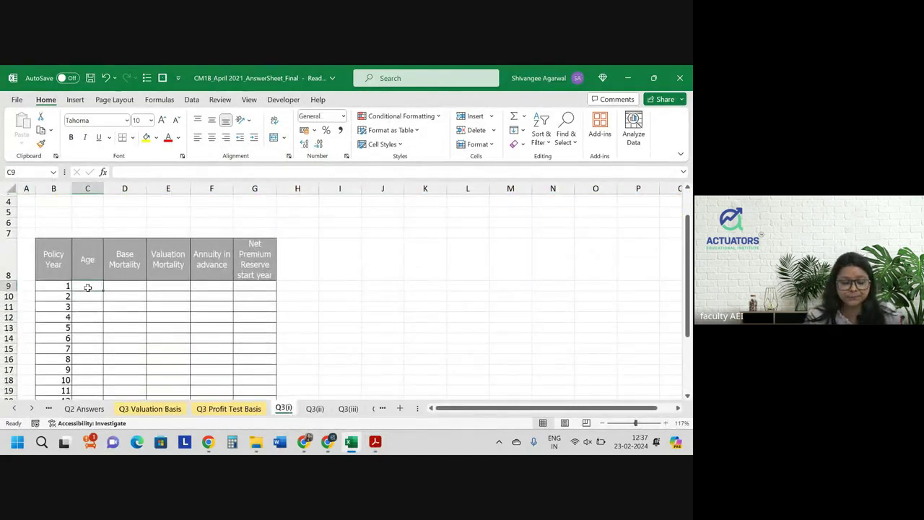
text(40)
key(Return)
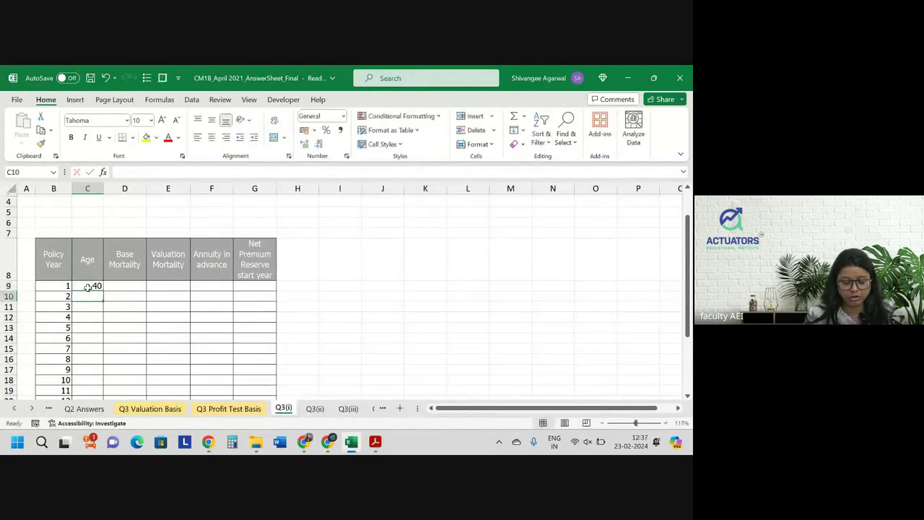
text(41)
key(Return)
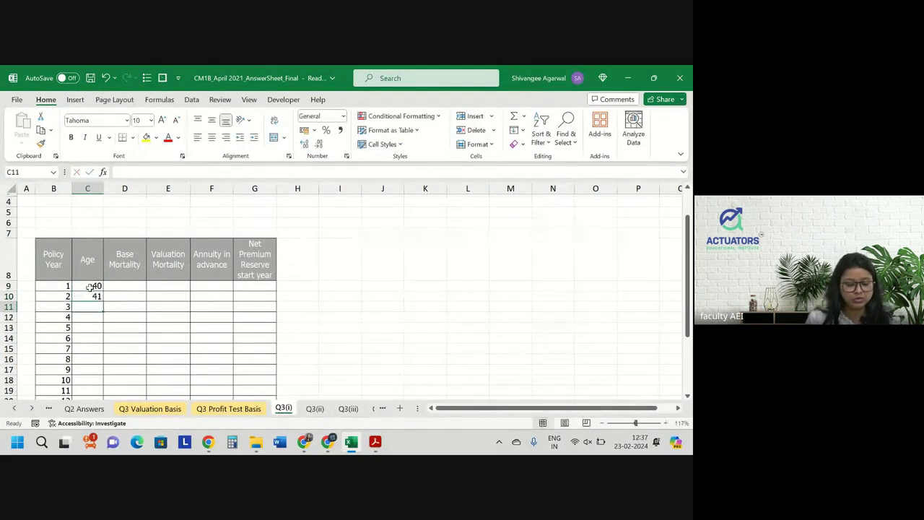
drag(89, 287, 91, 296)
double_click(105, 301)
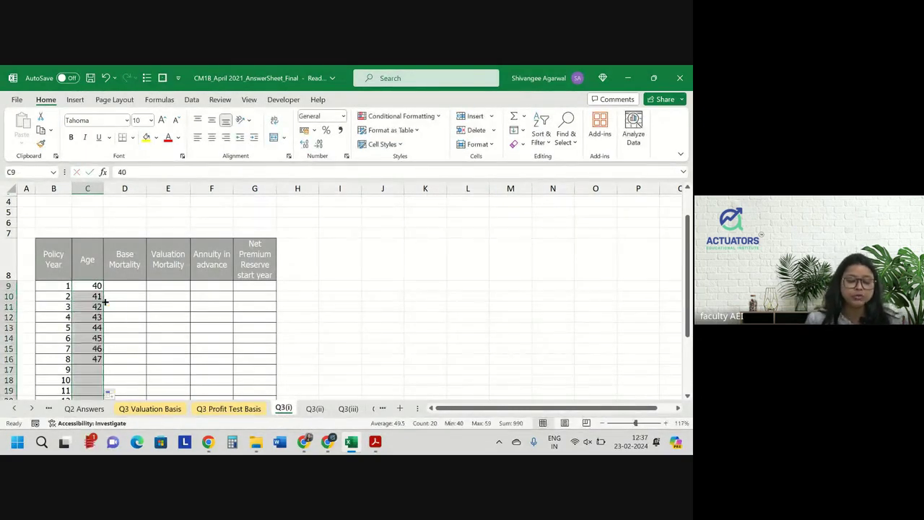
scroll(164, 310, down, 5)
scroll(164, 310, up, 5)
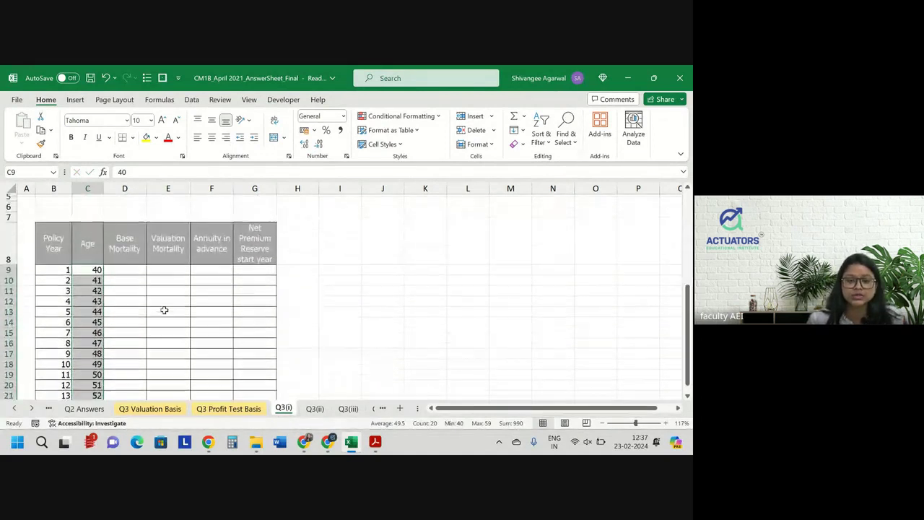
scroll(164, 310, up, 1)
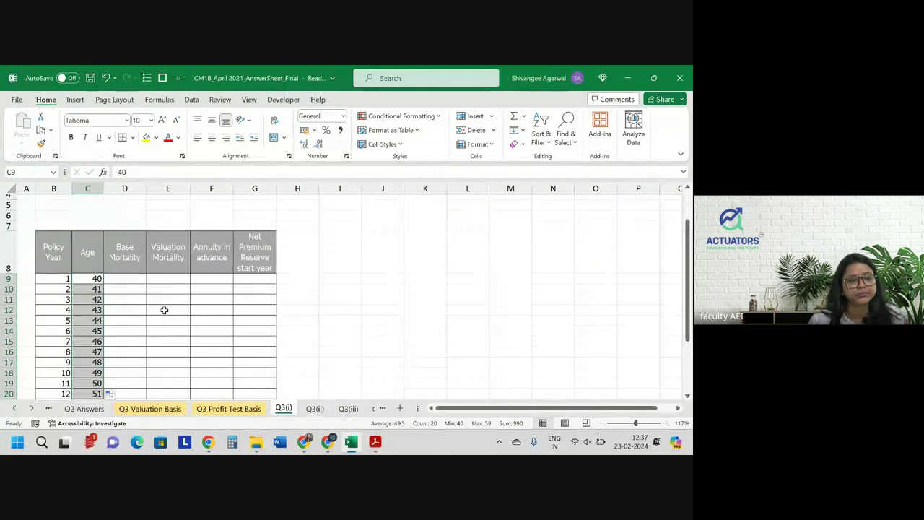
Step: Link the year 1 Base Mortality cell D9 to the age 40 rate with ='Q3 Valuation Basis'!C6
click(129, 278)
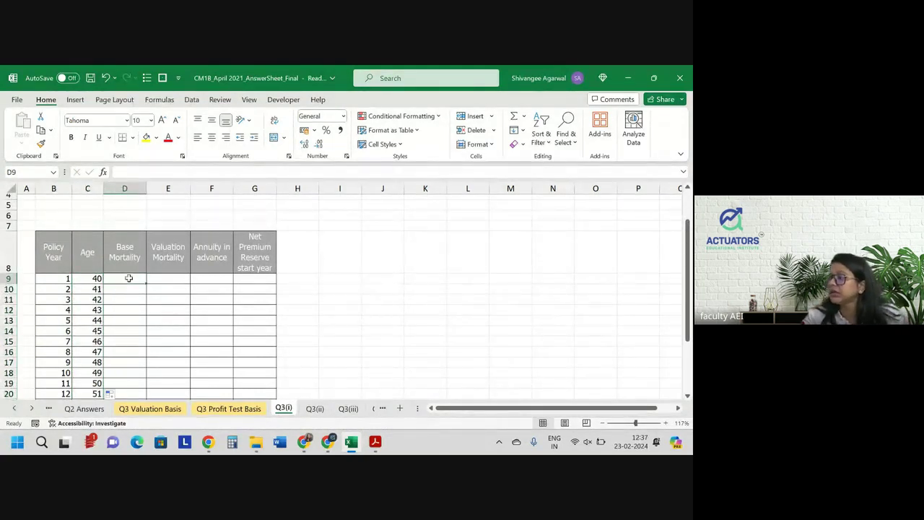
text(=)
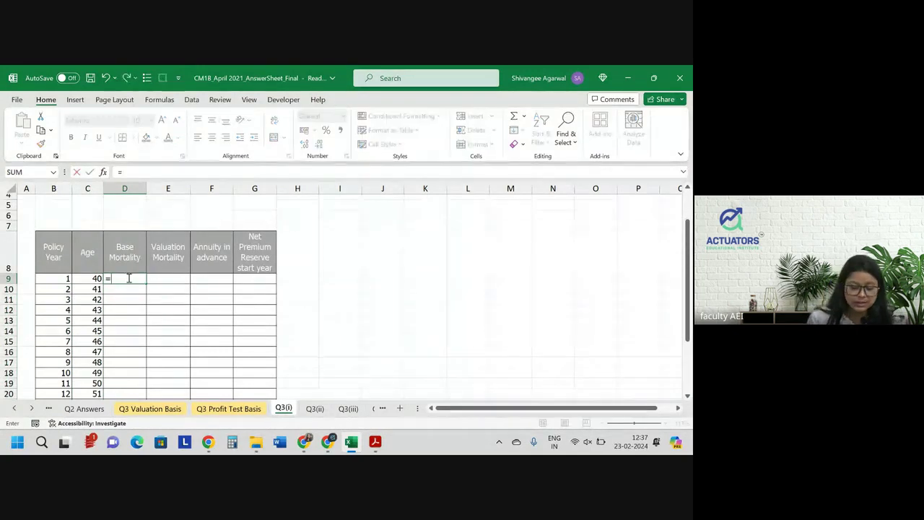
click(163, 412)
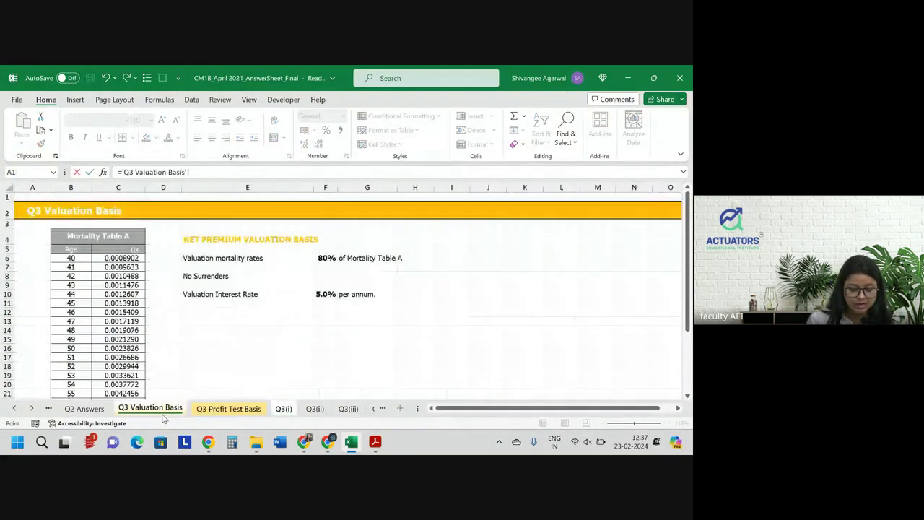
click(133, 259)
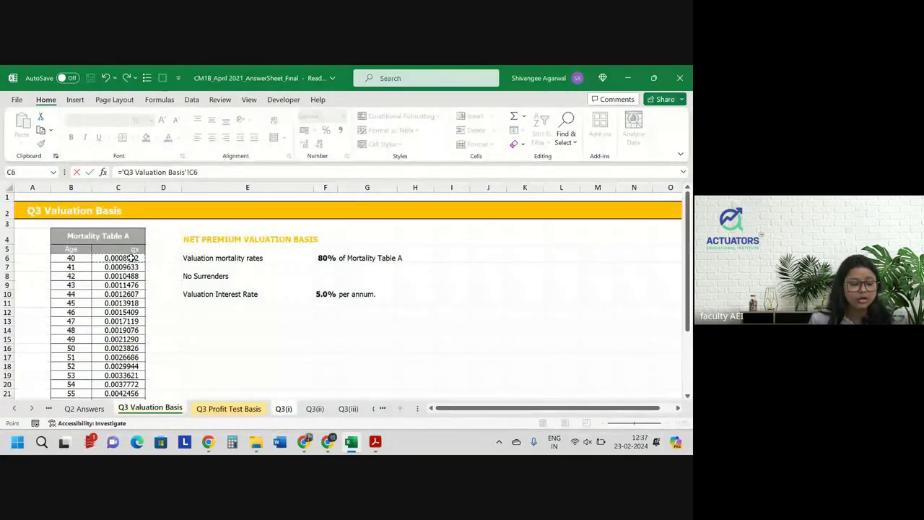
key(Return)
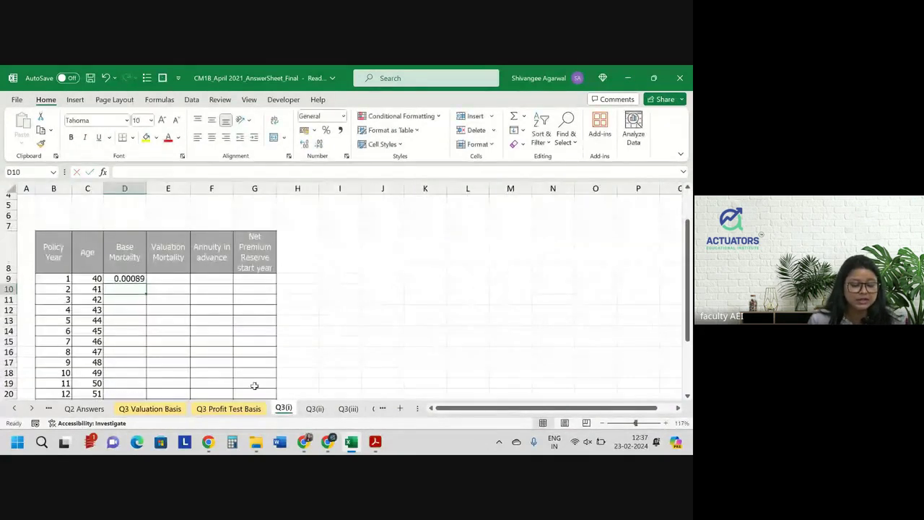
Step: Compare the assumptions on the Q3 Valuation Basis and Q3 Profit Test Basis sheets, then return to Q3(i)
click(229, 409)
click(155, 409)
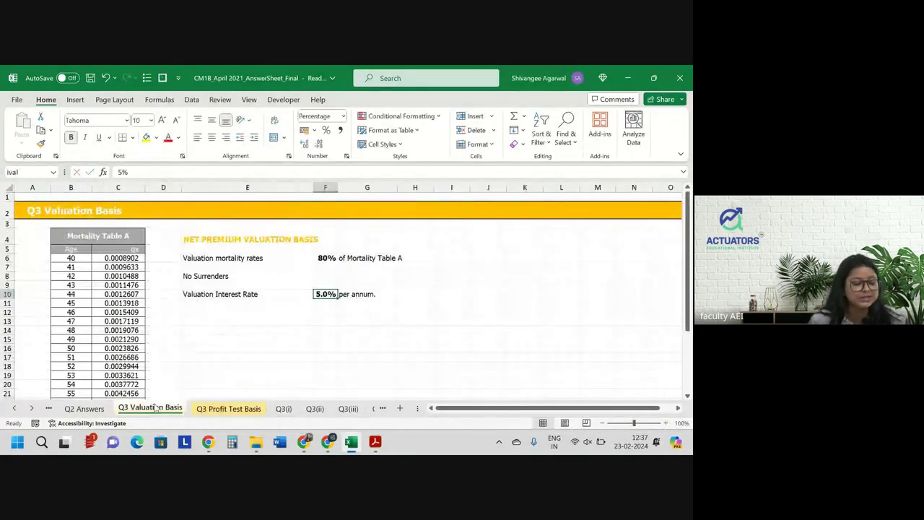
click(209, 409)
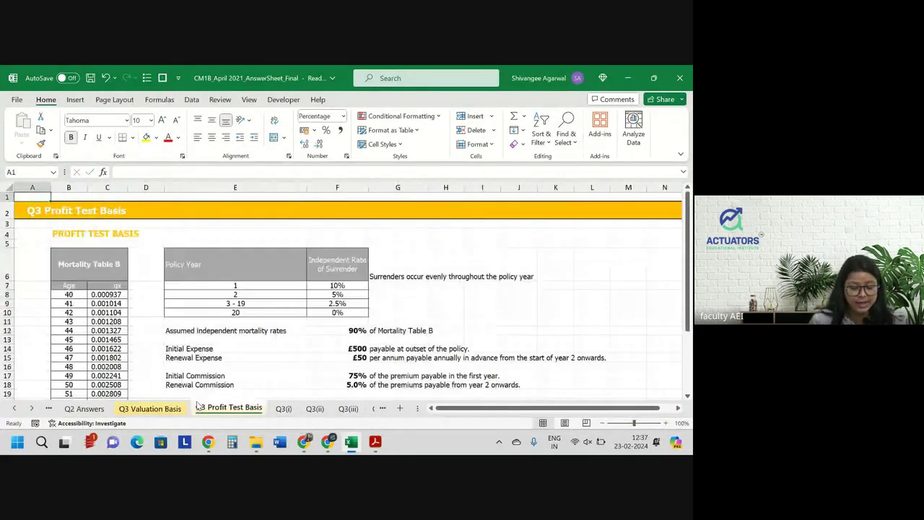
click(149, 410)
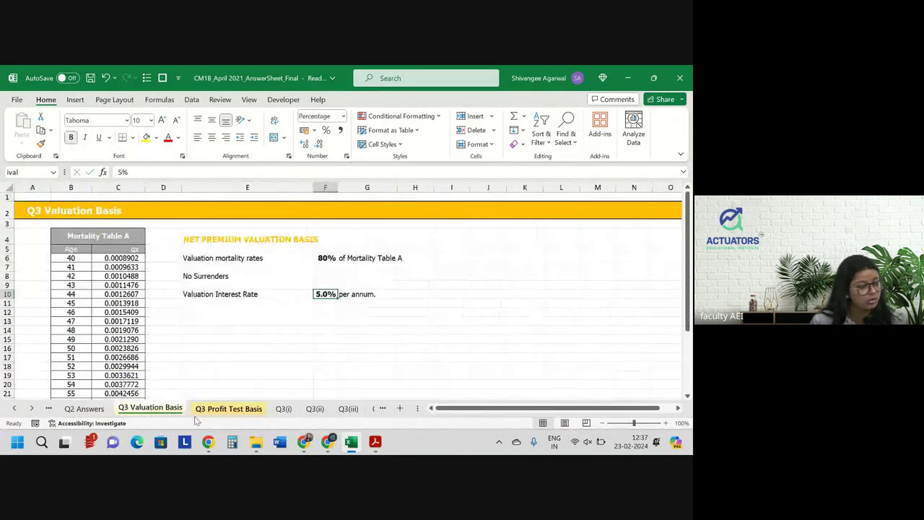
click(292, 409)
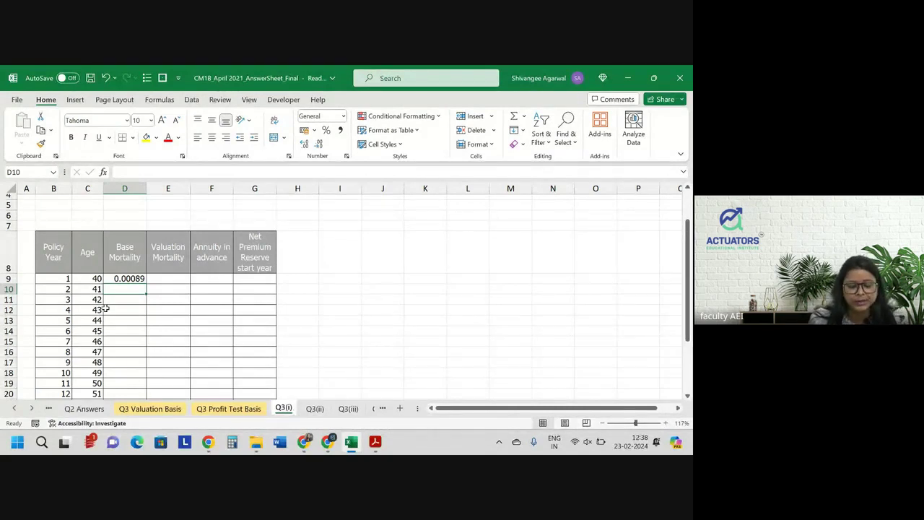
Step: Copy the Base Mortality formula down to policy year 20 and format the column as numbers with six decimals
click(131, 280)
double_click(146, 283)
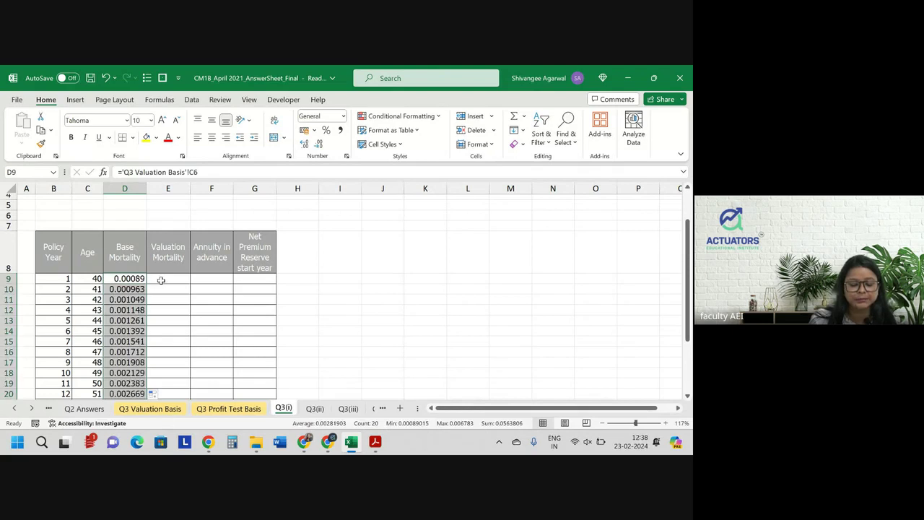
click(135, 275)
key(ctrl+shift+Down)
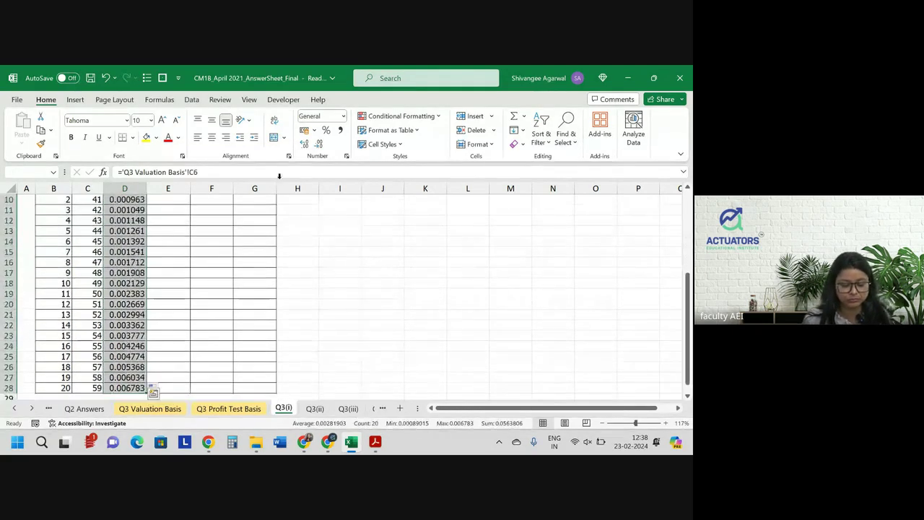
scroll(278, 202, up, 2)
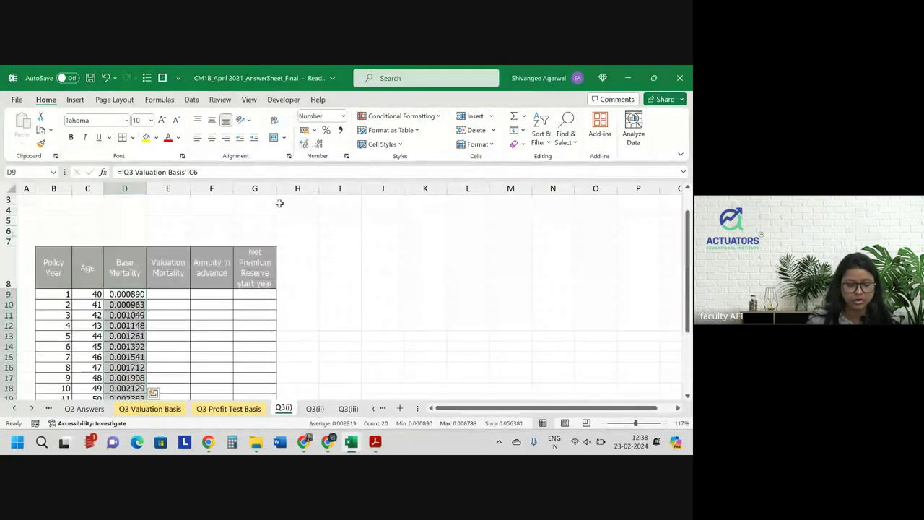
Step: Calculate the year 1 Valuation Mortality in E9 with =D9*'Q3 Valuation Basis'!F6
click(162, 298)
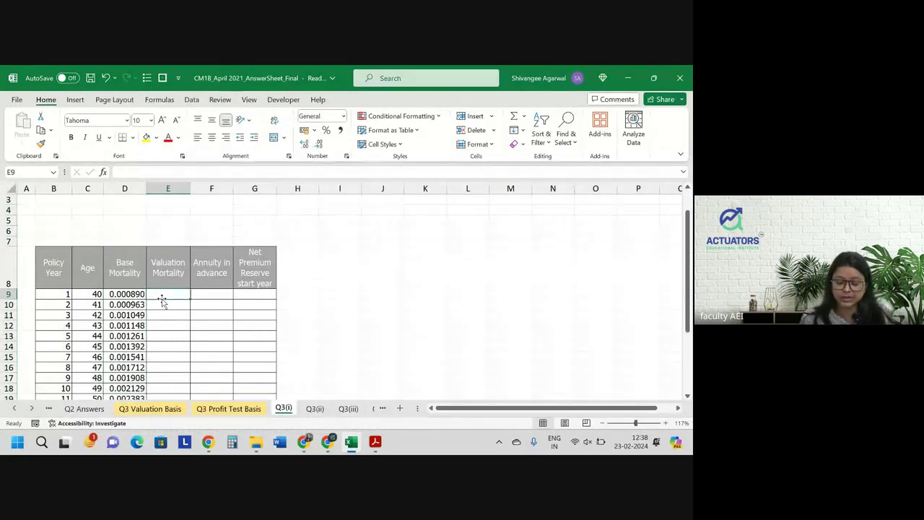
text(=)
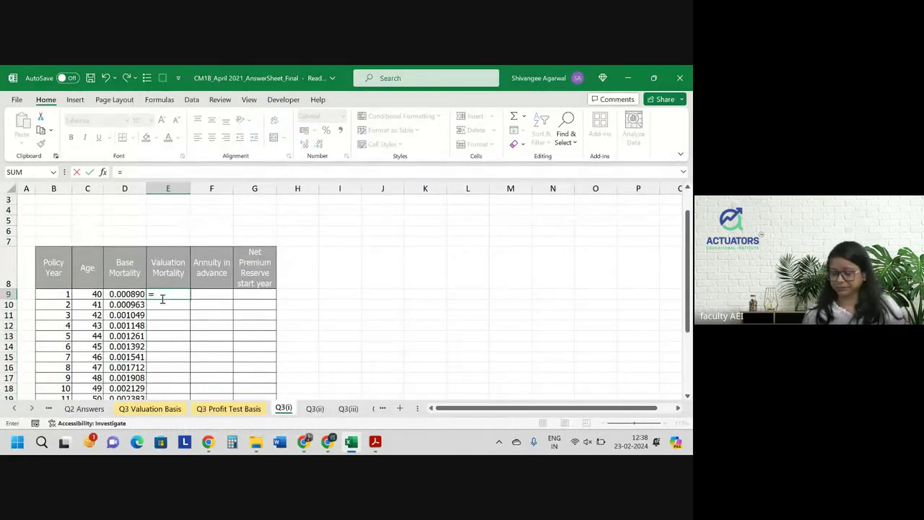
key(Left)
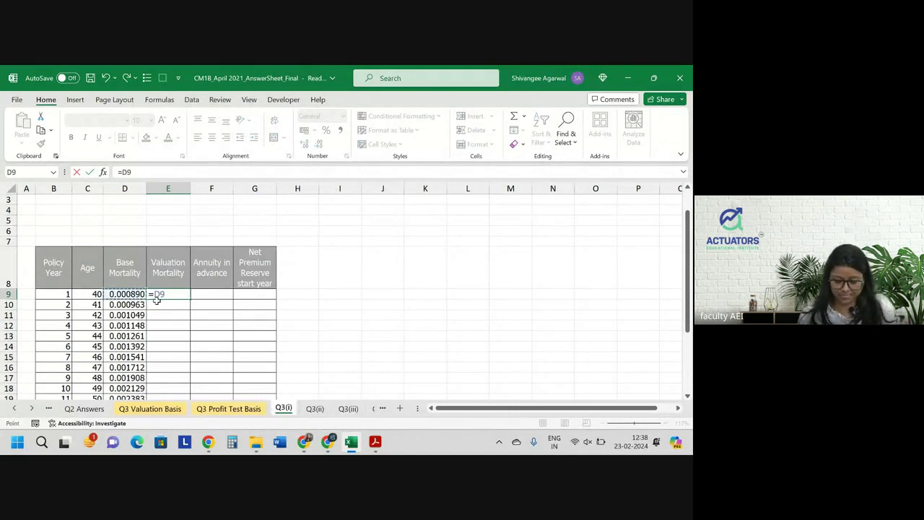
text(*)
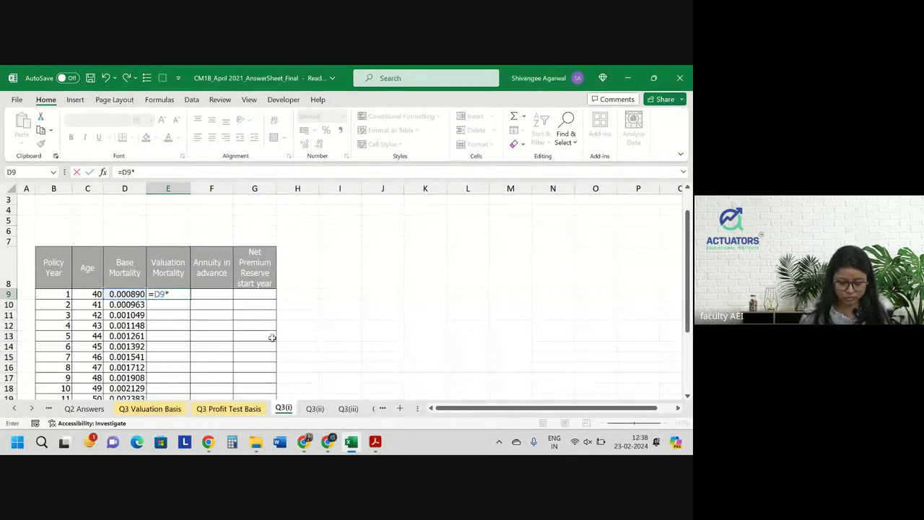
click(229, 409)
key(ctrl+Page_Up)
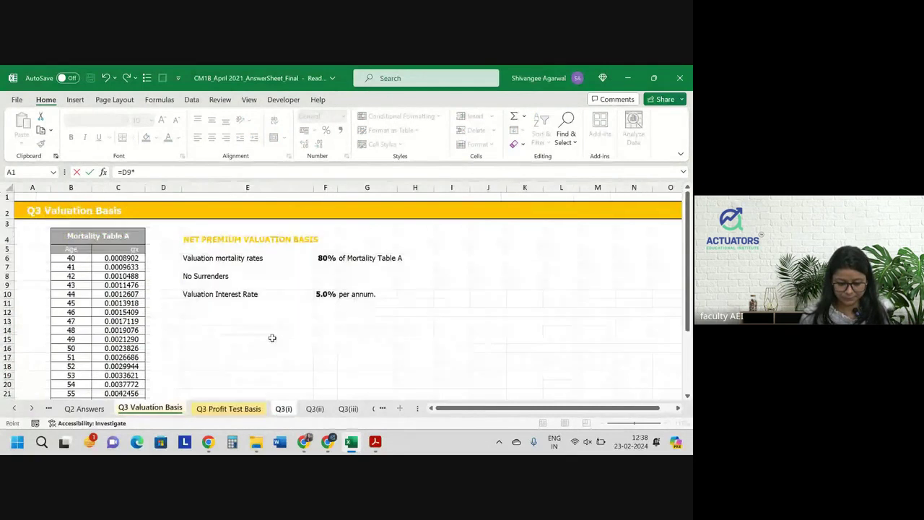
key(Down)
key(Right)
key(Right)
key(Right)
key(Right)
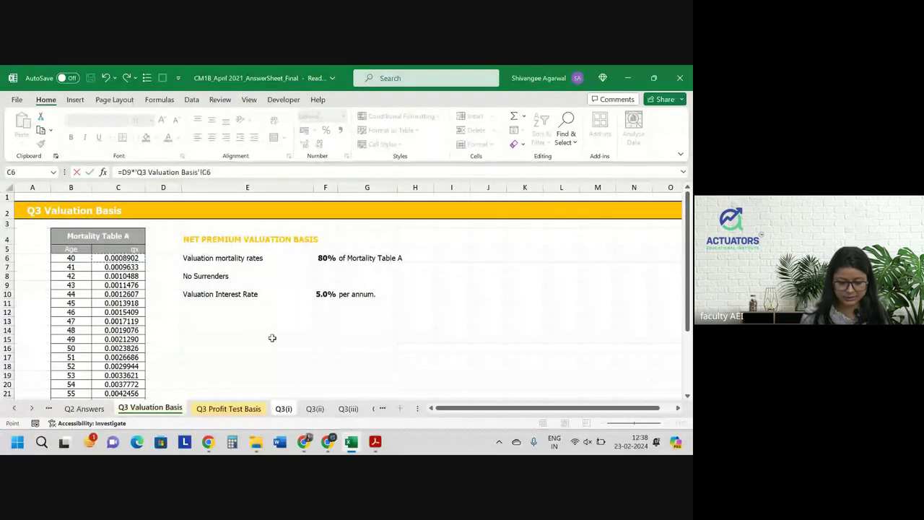
key(Return)
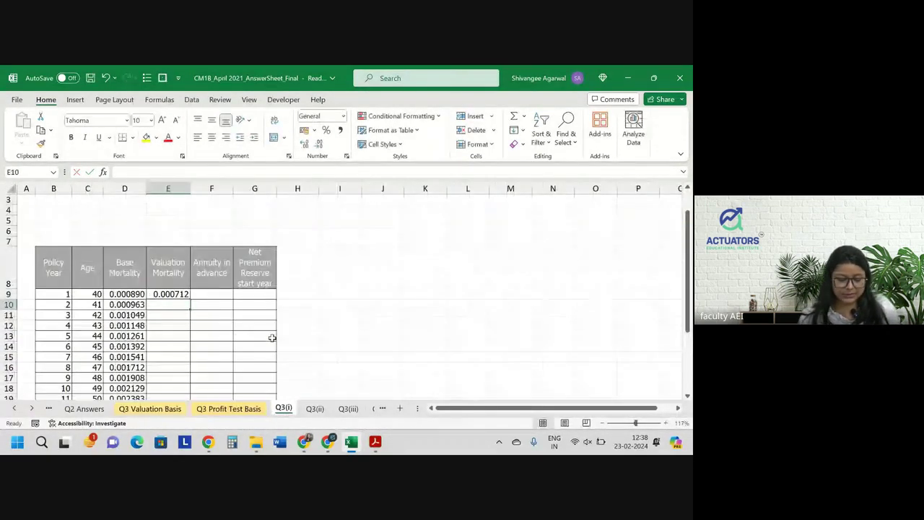
Step: Make the mortality percentage reference absolute in E9 so the formula is =D9*'Q3 Valuation Basis'!$F$6
key(Up)
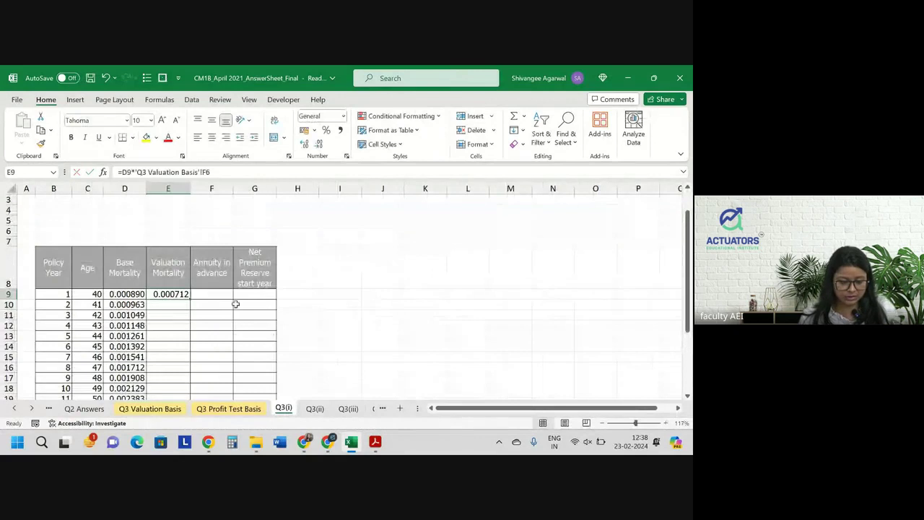
click(179, 173)
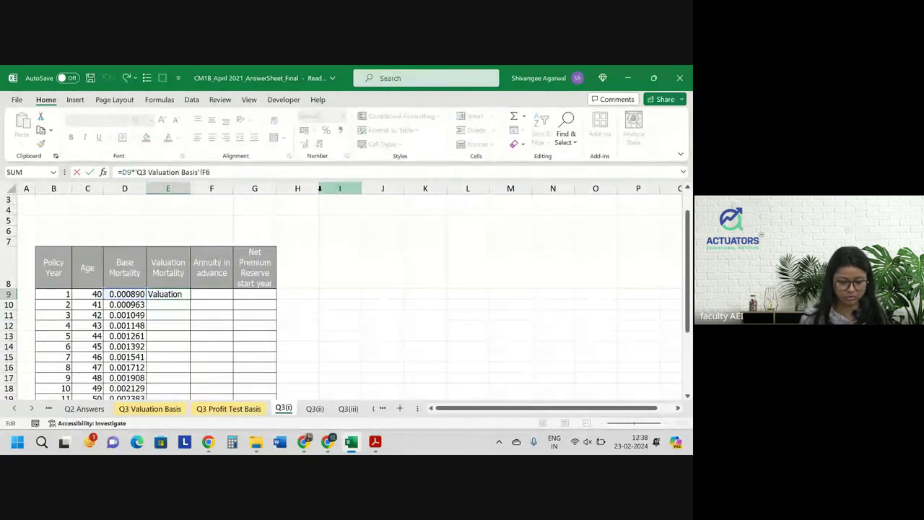
key(End)
key(F4)
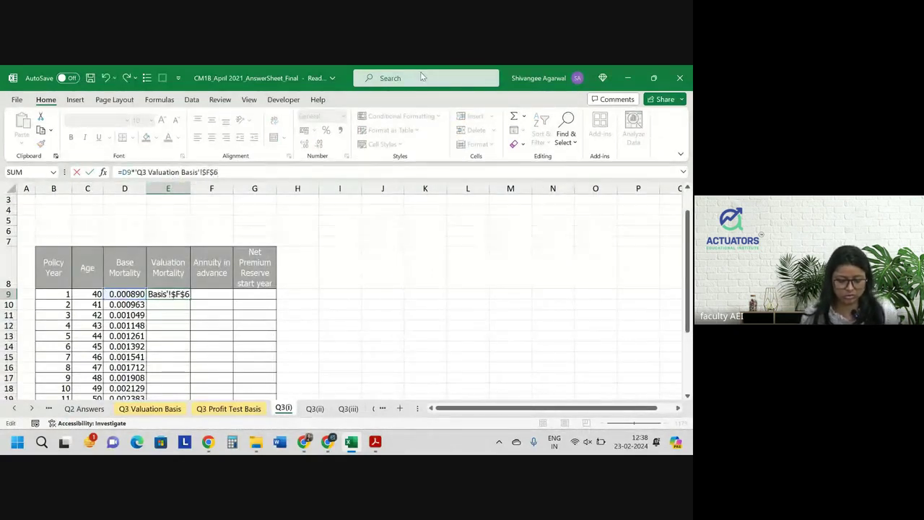
key(Return)
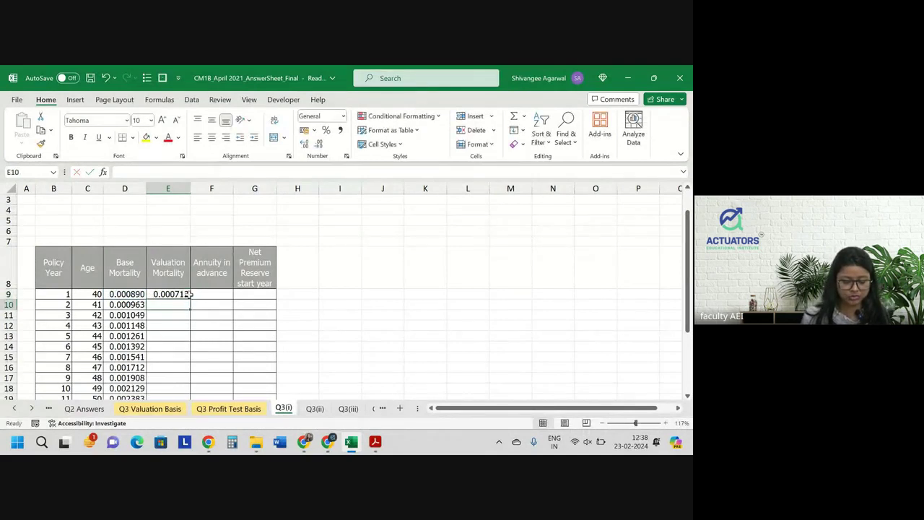
Step: Copy the Valuation Mortality formula from E9 down to policy year 20 and format the column as numbers with six decimals
click(173, 294)
double_click(192, 299)
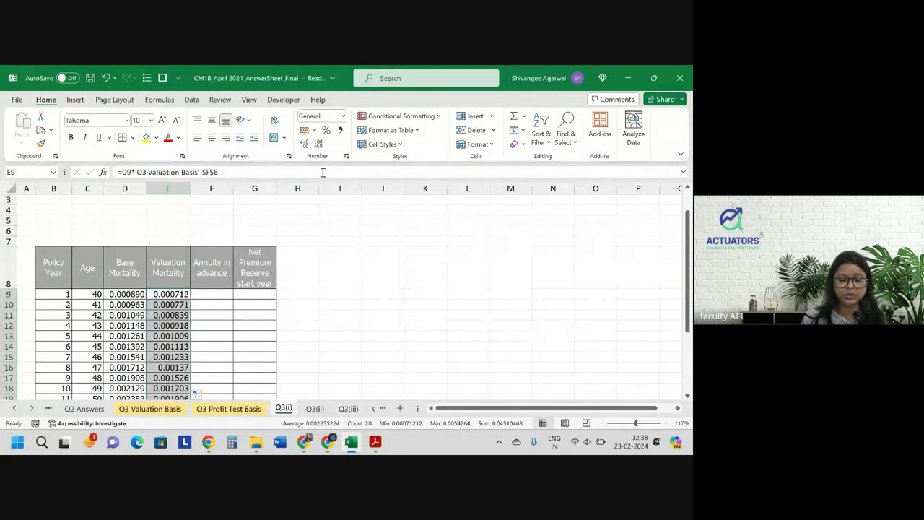
click(318, 145)
click(306, 145)
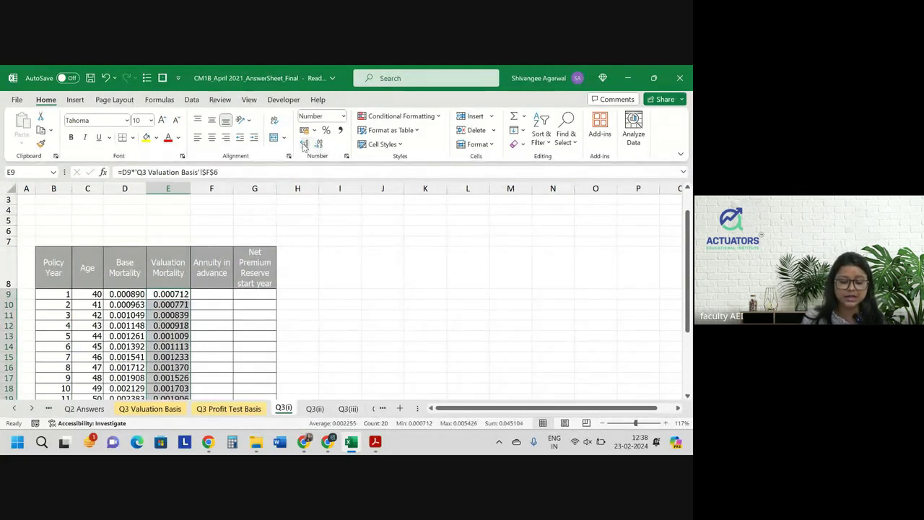
Step: Enter 1 as the Annuity in advance for policy year 20 in F28
click(212, 285)
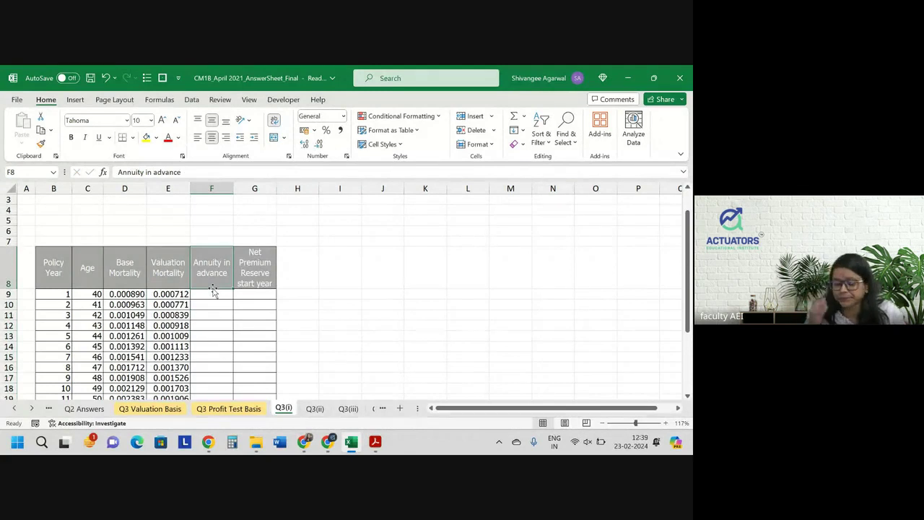
click(214, 291)
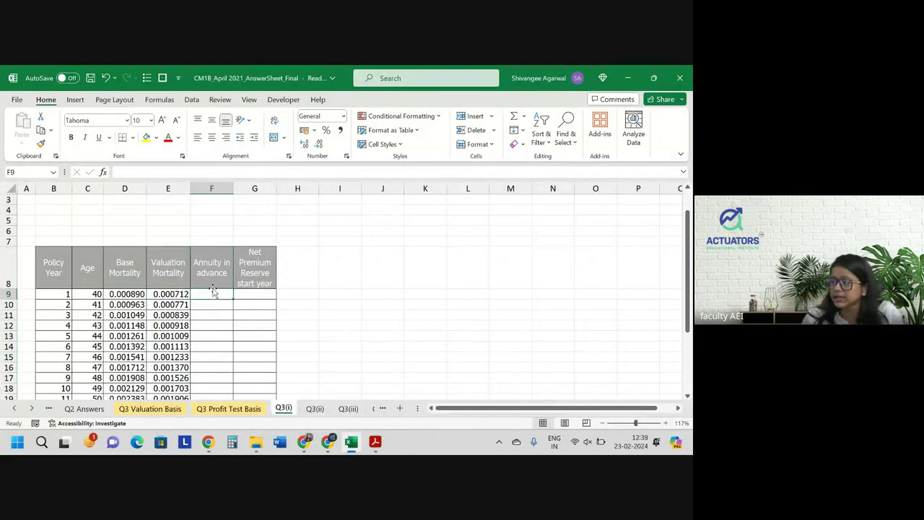
key(Left)
key(ctrl+Down)
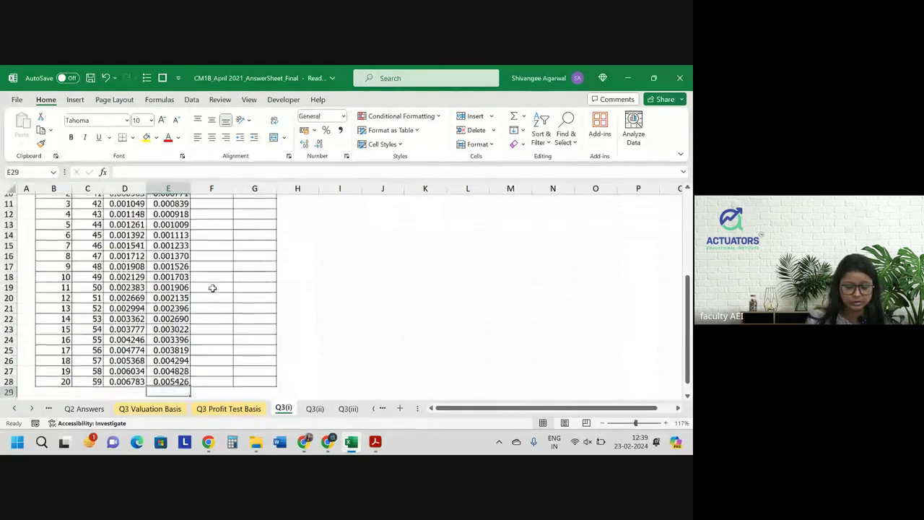
key(Right)
text(=)
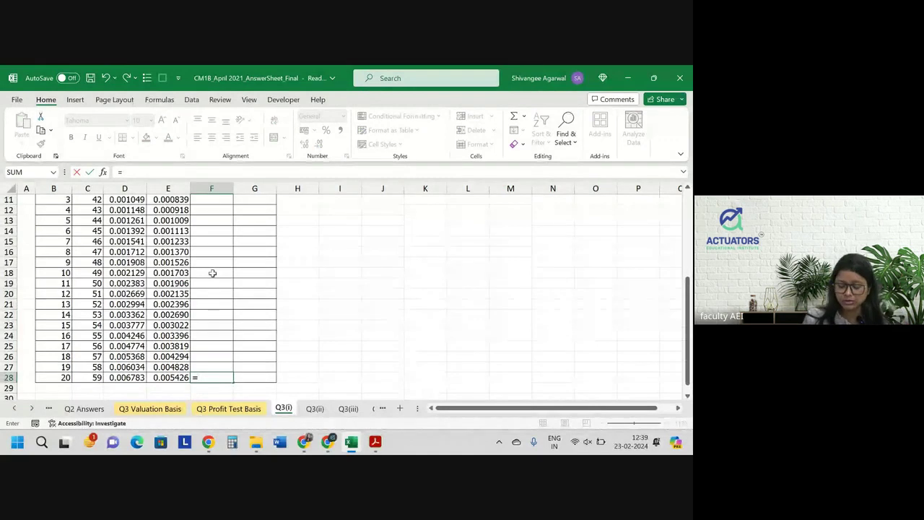
key(BackSpace)
text(1)
key(ctrl+Return)
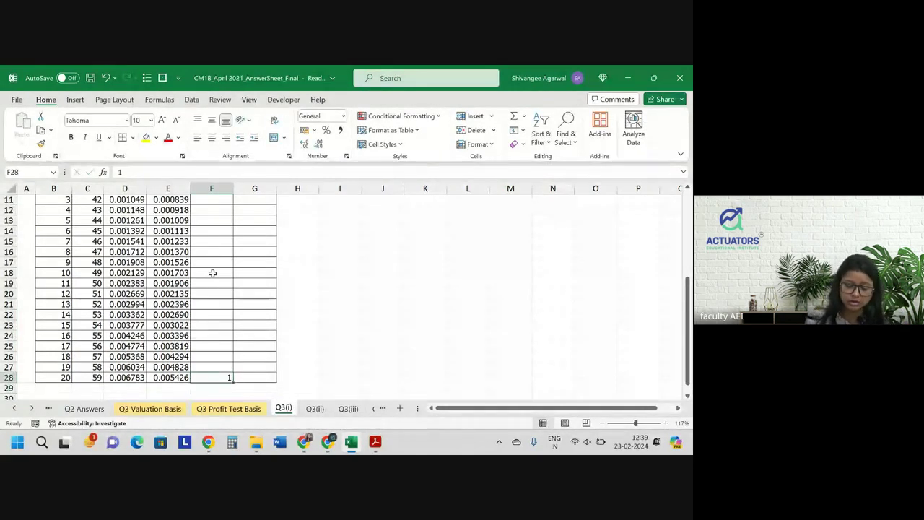
Step: Format the policy year 20 annuity value in F28 with five decimals
key(ctrl+Up)
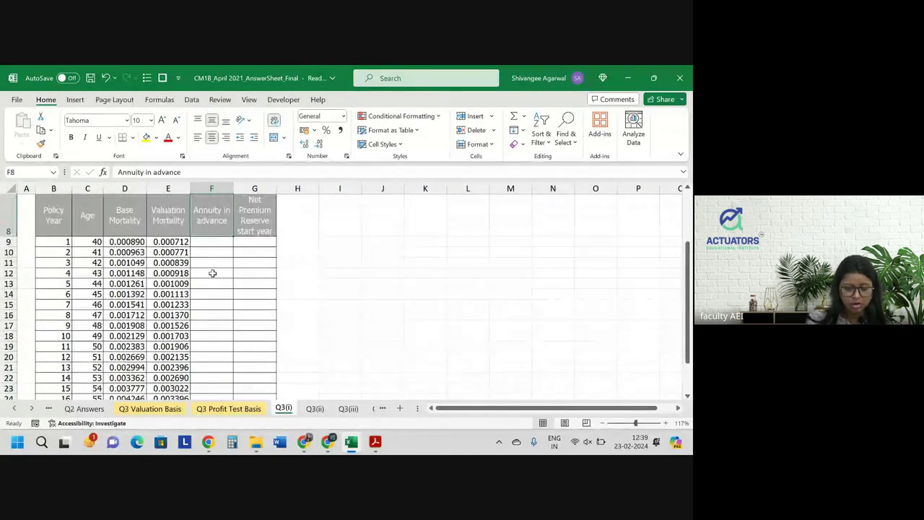
key(ctrl+Down)
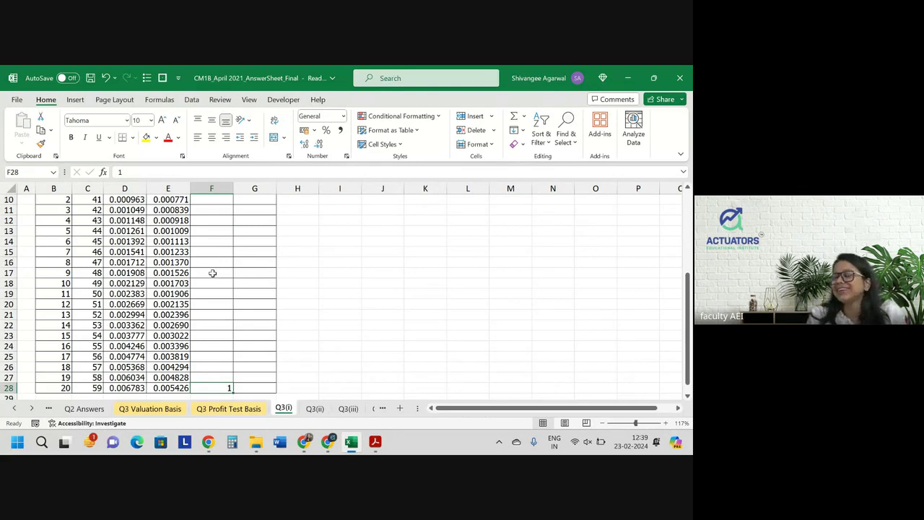
click(304, 143)
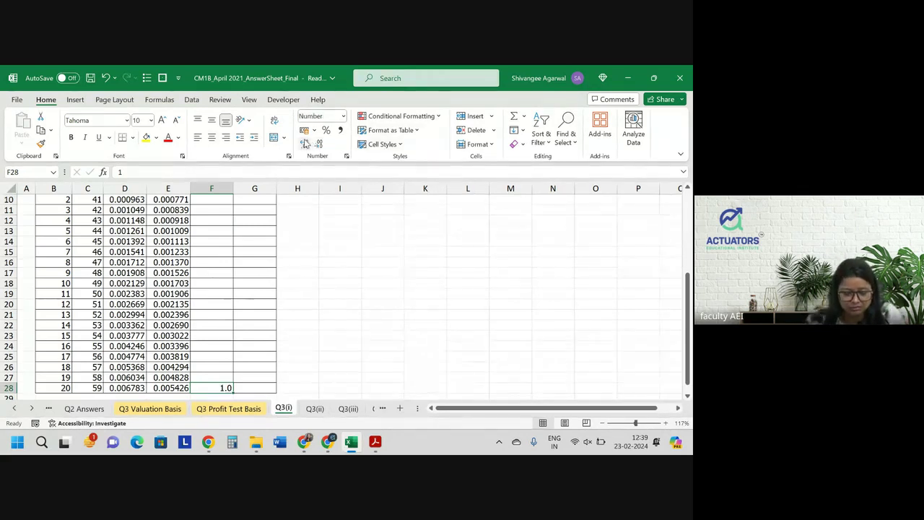
click(304, 143)
click(304, 143)
click(304, 143)
click(304, 143)
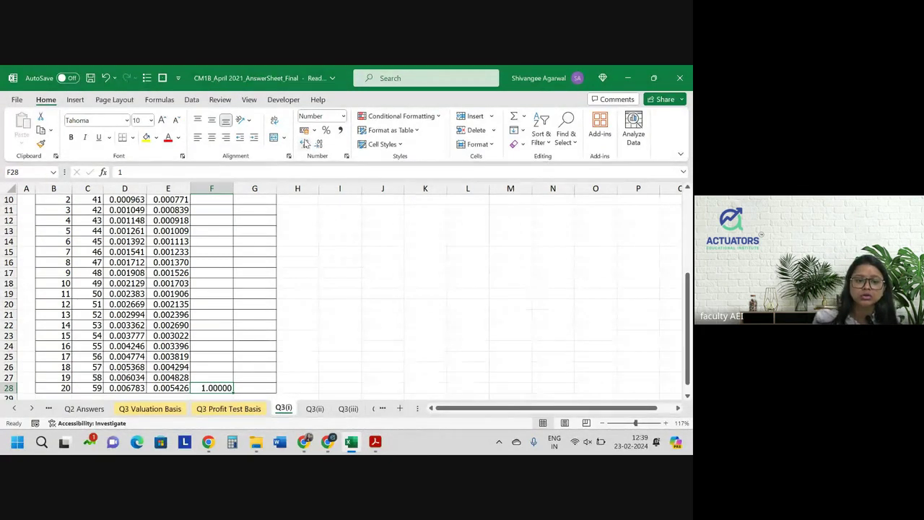
Step: Build the policy year 19 annuity formula in F27 as =1+F28*(1+ival)^(-1), taking the interest rate from F10 of Q3 Valuation Basis
key(Up)
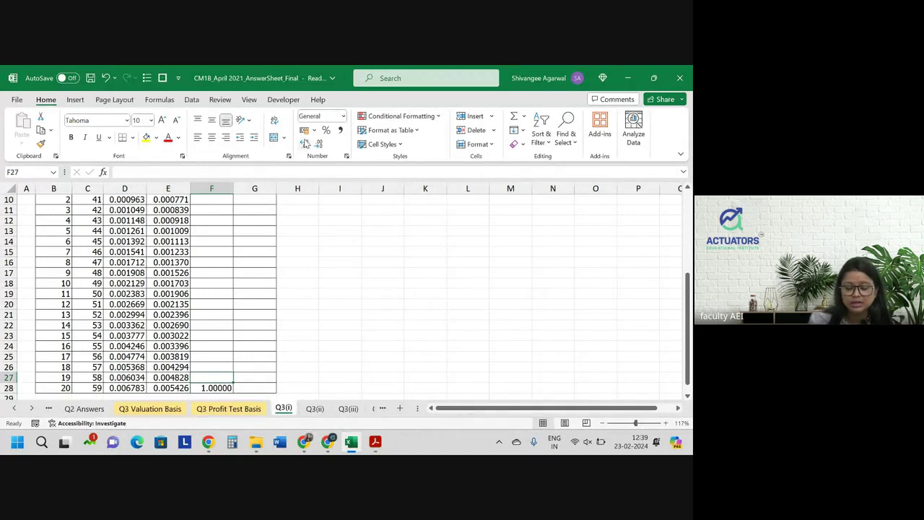
text(=)
key(Down)
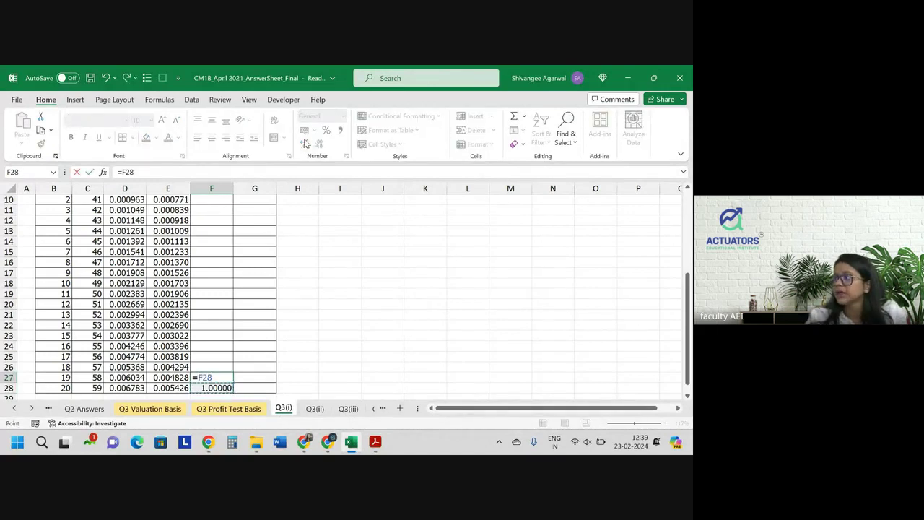
key(BackSpace)
key(BackSpace)
key(BackSpace)
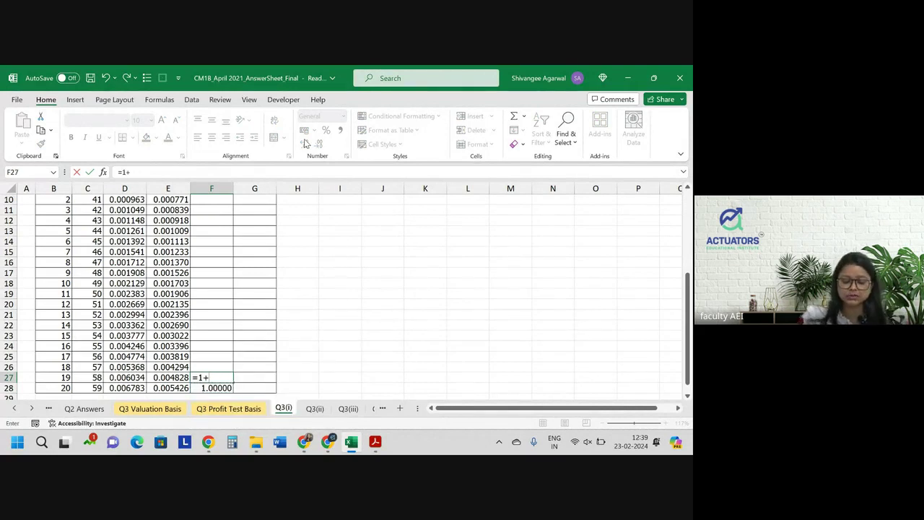
text(1+)
key(Down)
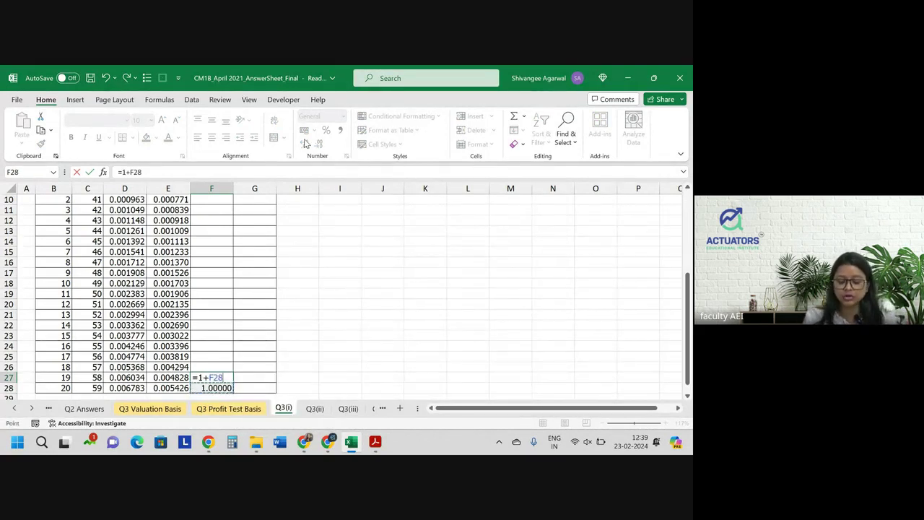
text(*)
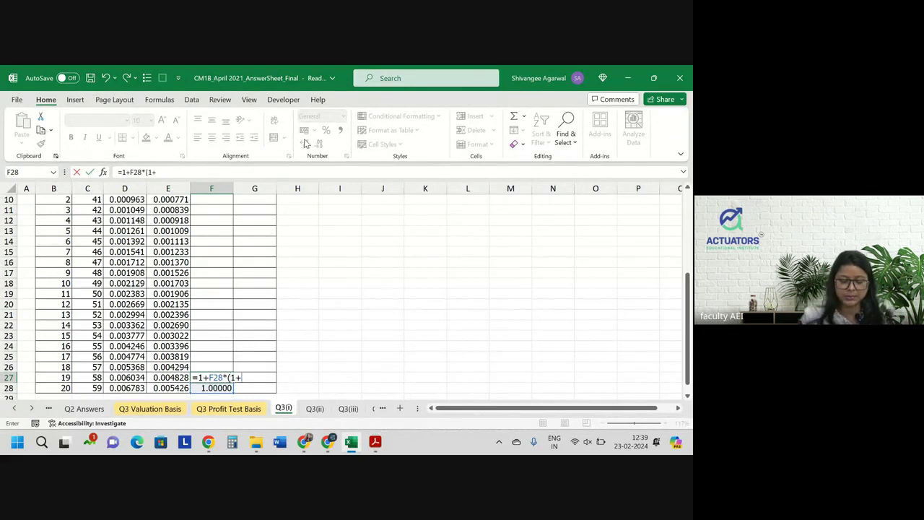
click(174, 408)
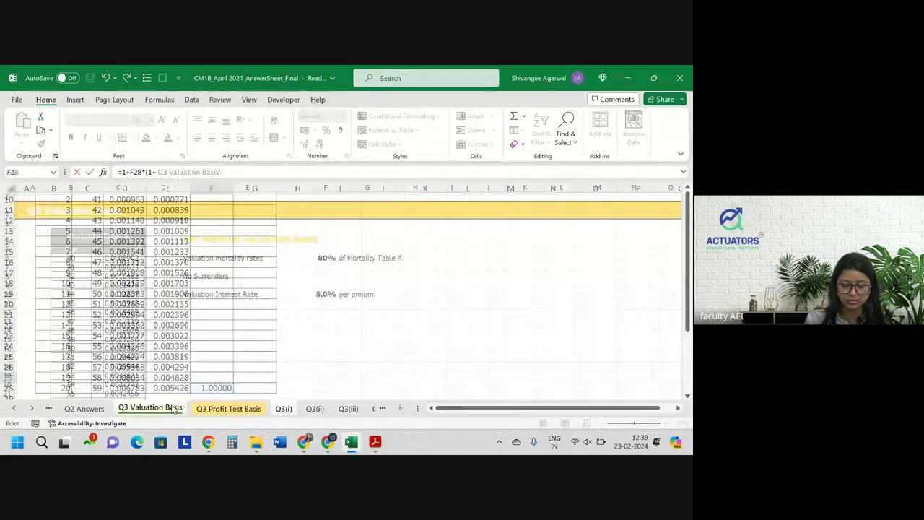
click(318, 295)
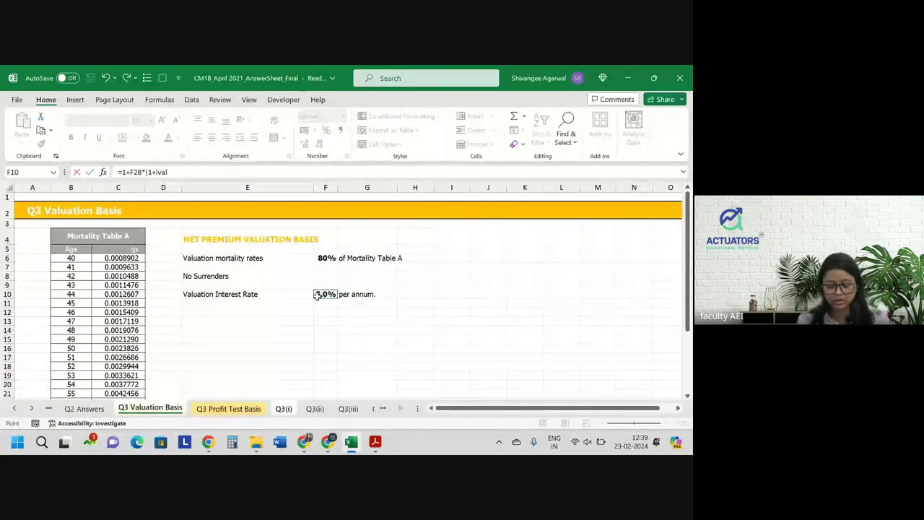
text()^(-1)
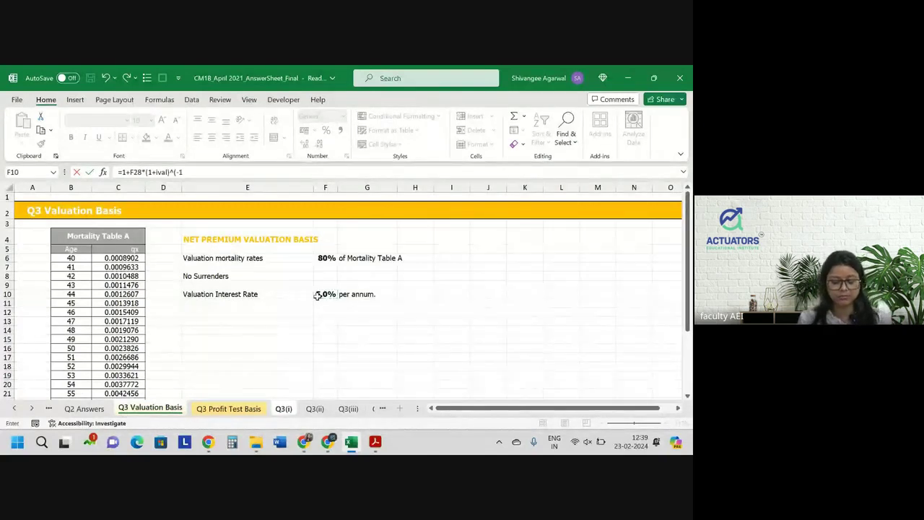
text())
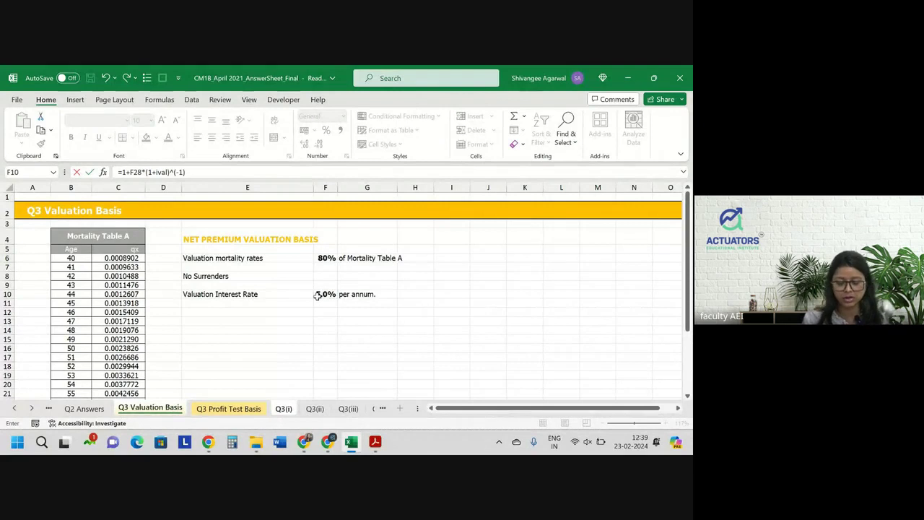
text(*)
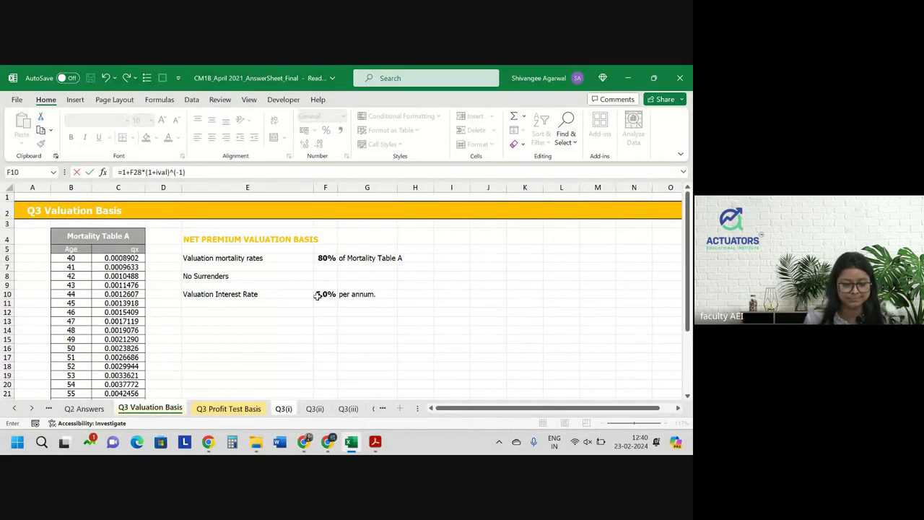
Step: Insert the year 19 survival factor into the F27 formula, making it =1+F28*(1-'Q3(i)'!E27)*(1+ival)^(-1)
click(145, 174)
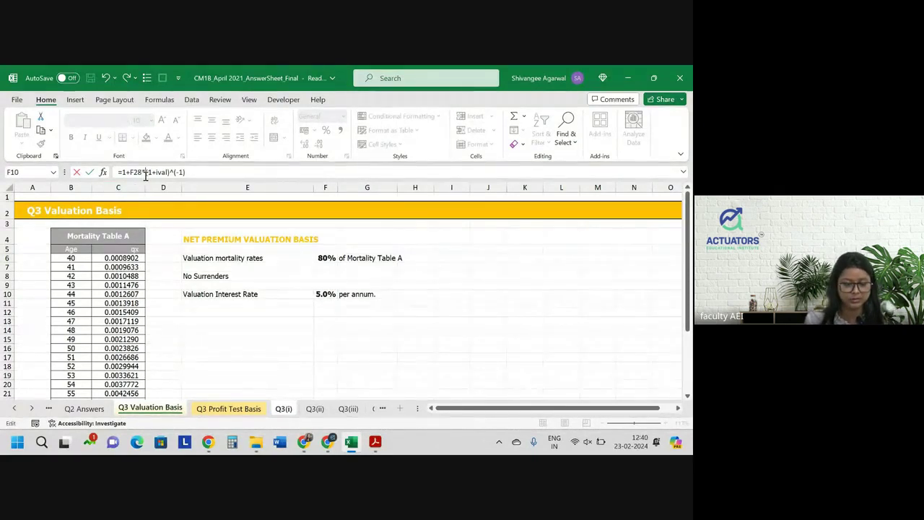
click(283, 409)
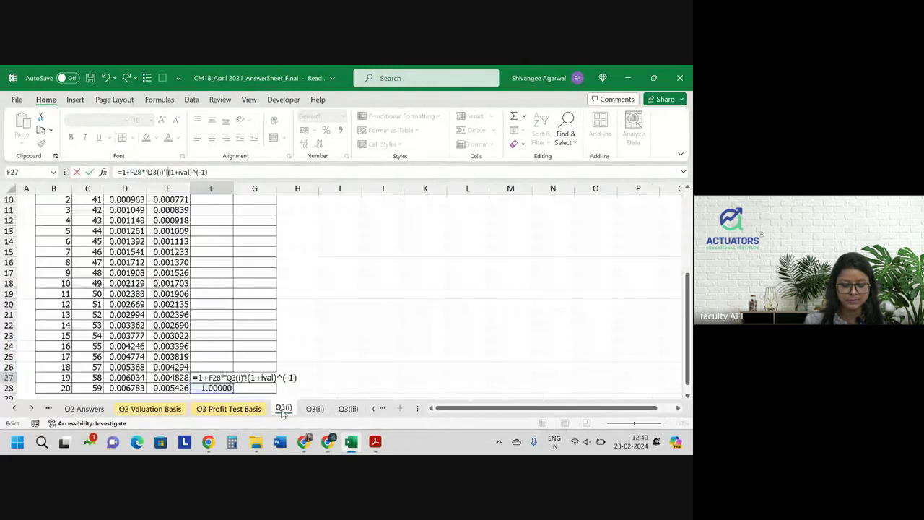
click(168, 389)
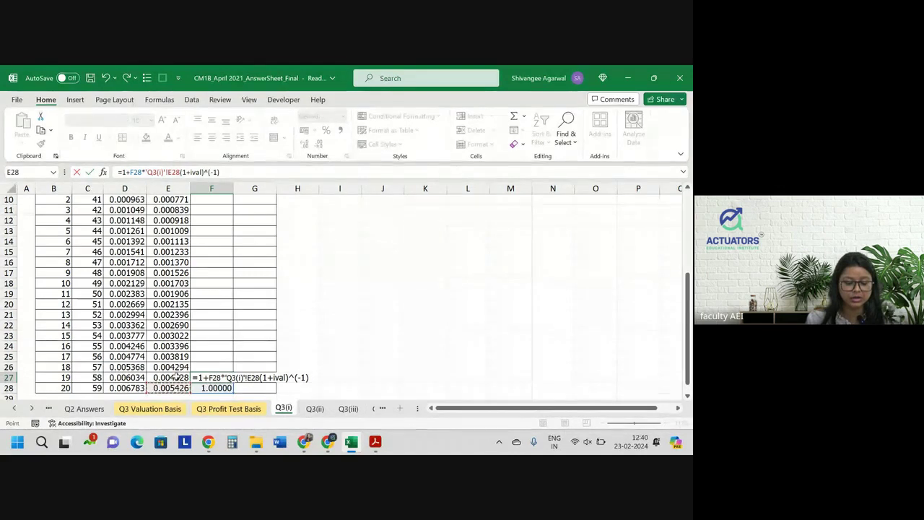
click(175, 376)
scroll(176, 325, up, 3)
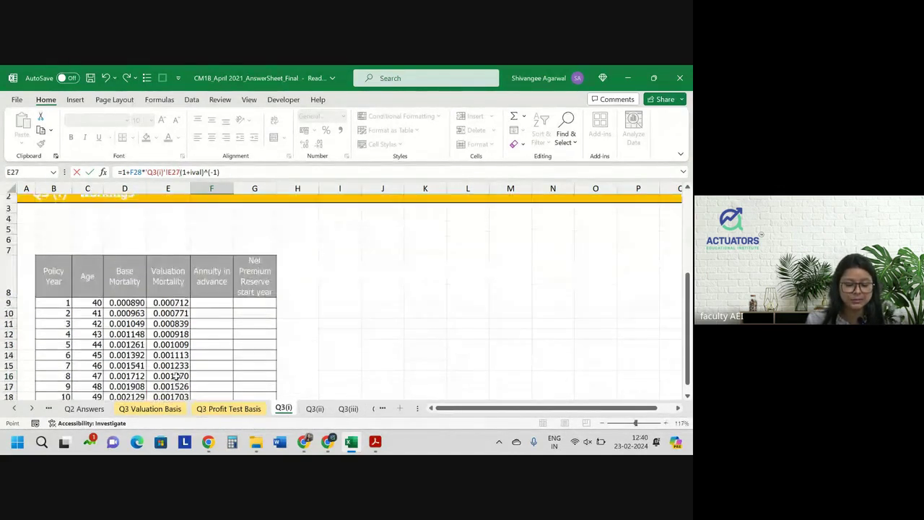
scroll(175, 325, down, 3)
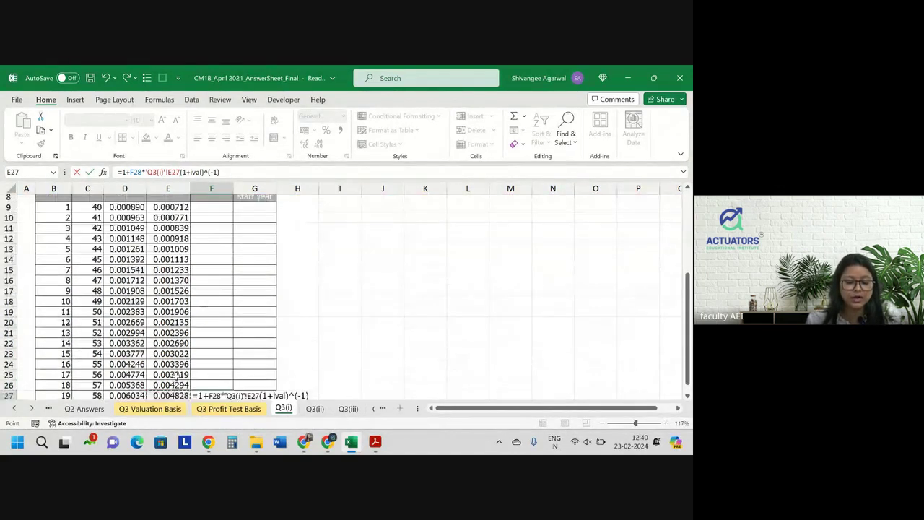
click(147, 172)
text((1-)
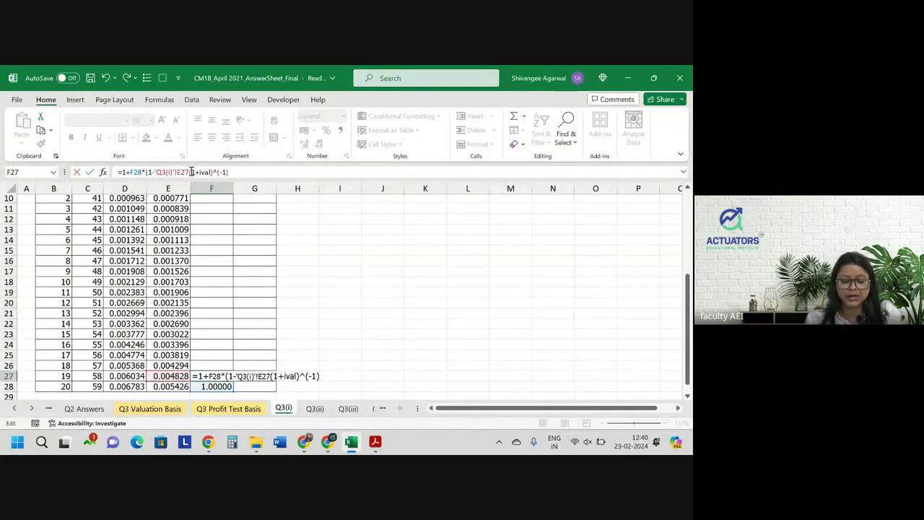
click(191, 172)
text()*)
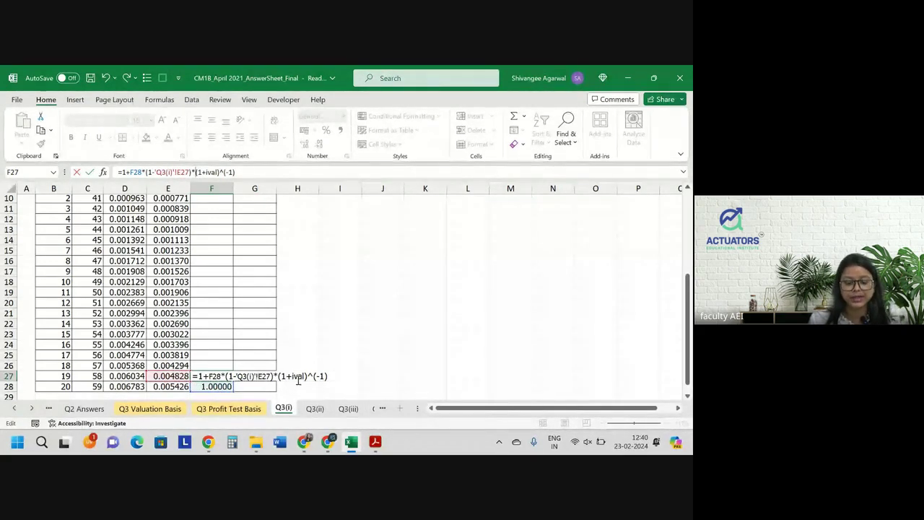
key(Return)
Step: Format F27 with five decimals and fill its annuity formula up to policy year 1 in F9
click(216, 376)
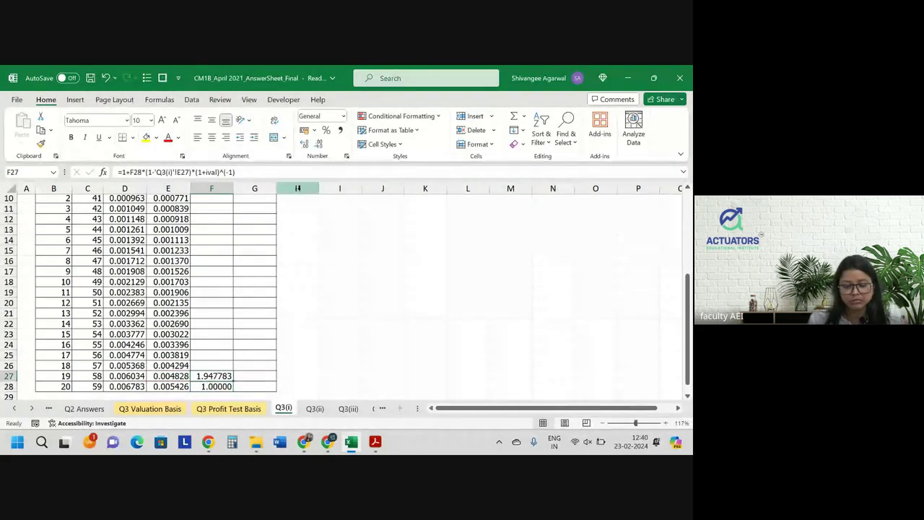
click(318, 144)
drag(233, 380, 219, 240)
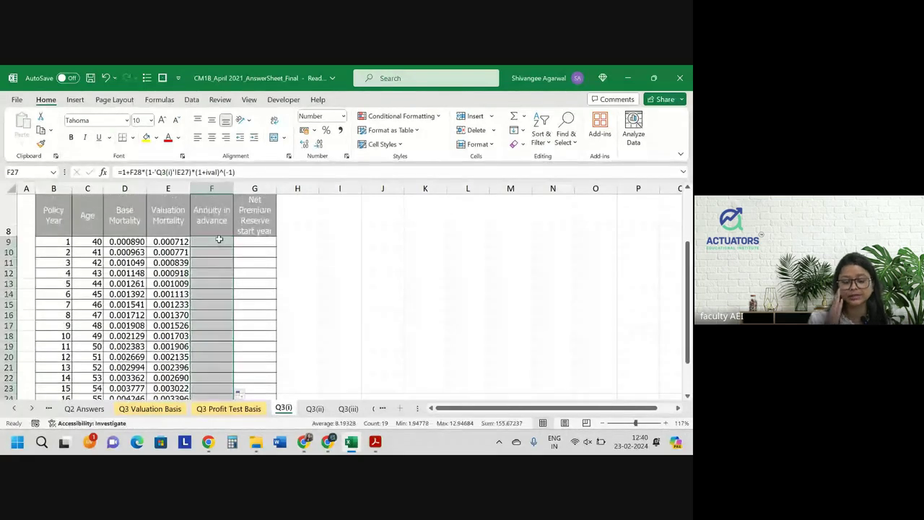
click(268, 244)
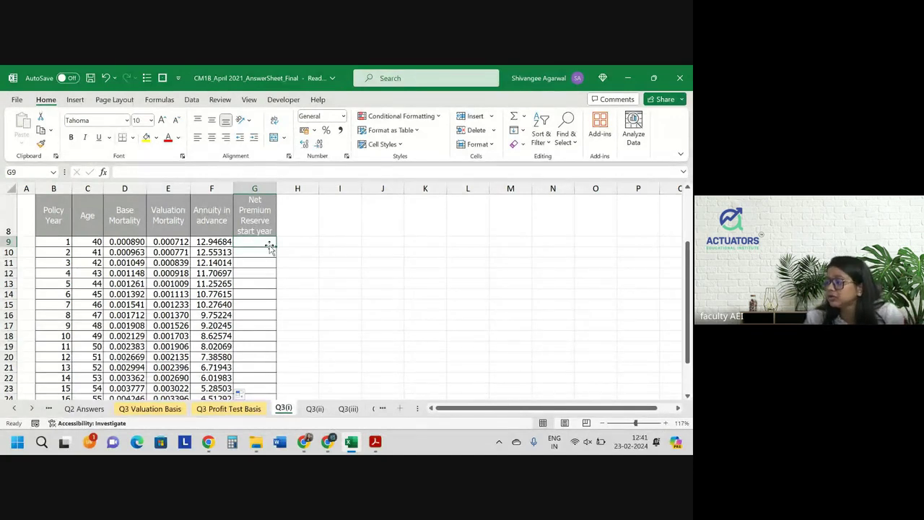
Step: Insert three blank columns before the Net Premium Reserve start year column
scroll(269, 246, up, 1)
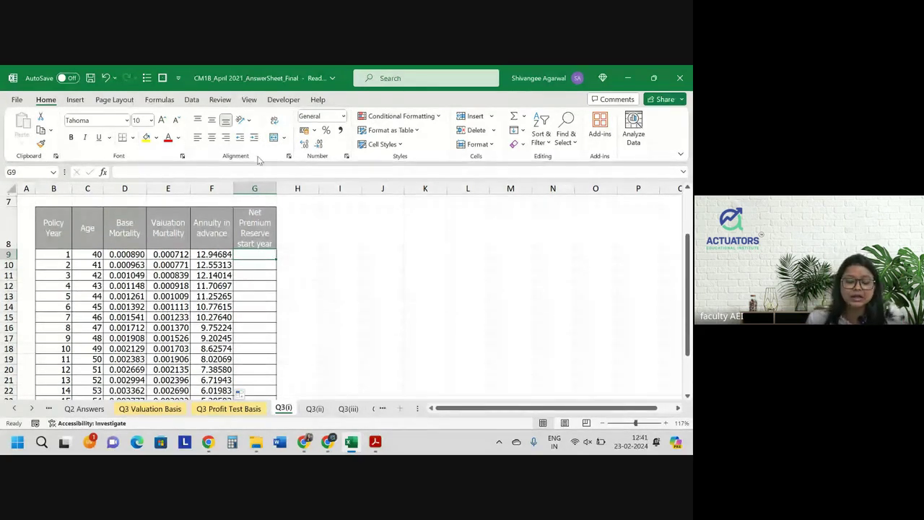
scroll(256, 195, up, 1)
click(255, 188)
key(ctrl+shift+plus)
key(ctrl+shift+plus)
key(ctrl+shift+plus)
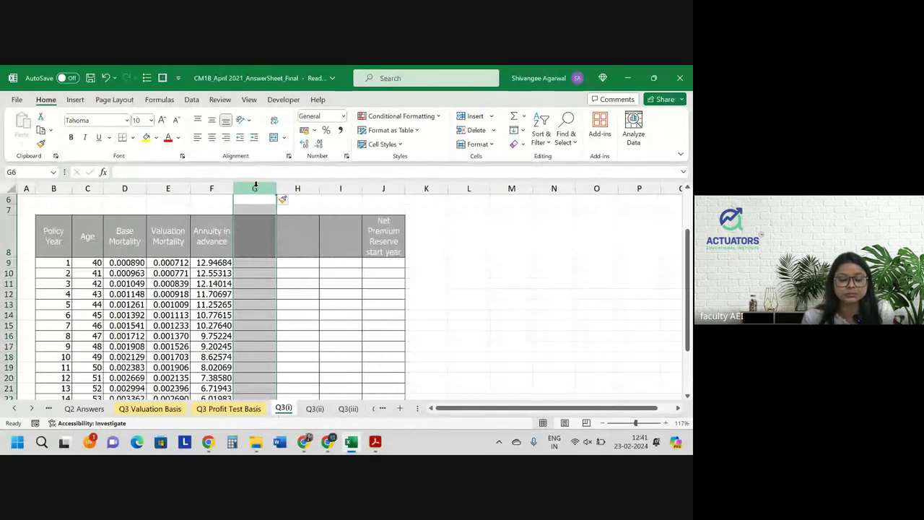
Step: Enter the heading TA in G8 for the first inserted column
click(245, 231)
text(TA)
key(Tab)
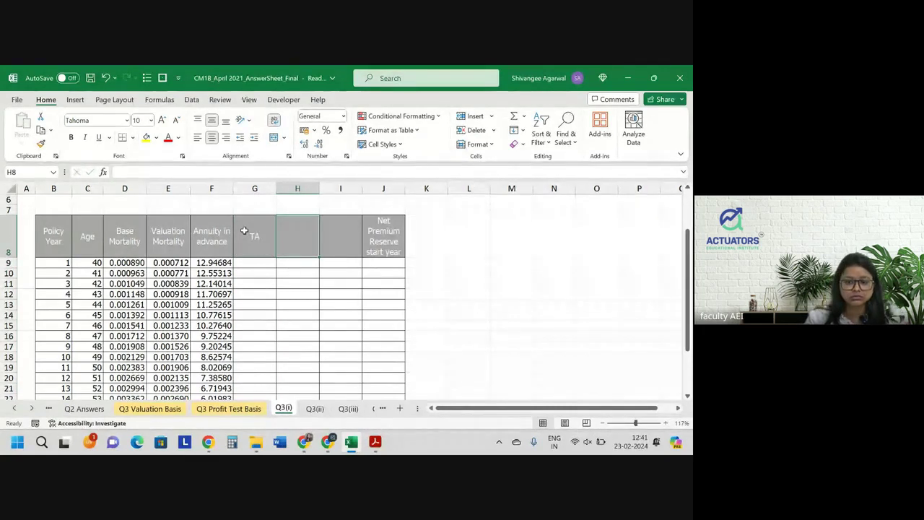
Step: Review part (i) of question 3 in the exam PDF and the Q3(i) reserve table from its headings to policy year 20
key(Left)
key(Left)
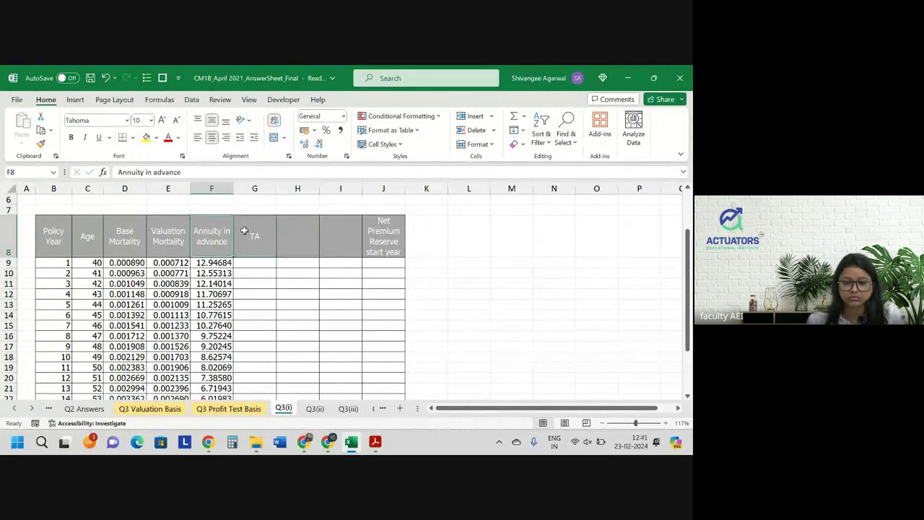
key(ctrl+Down)
key(Right)
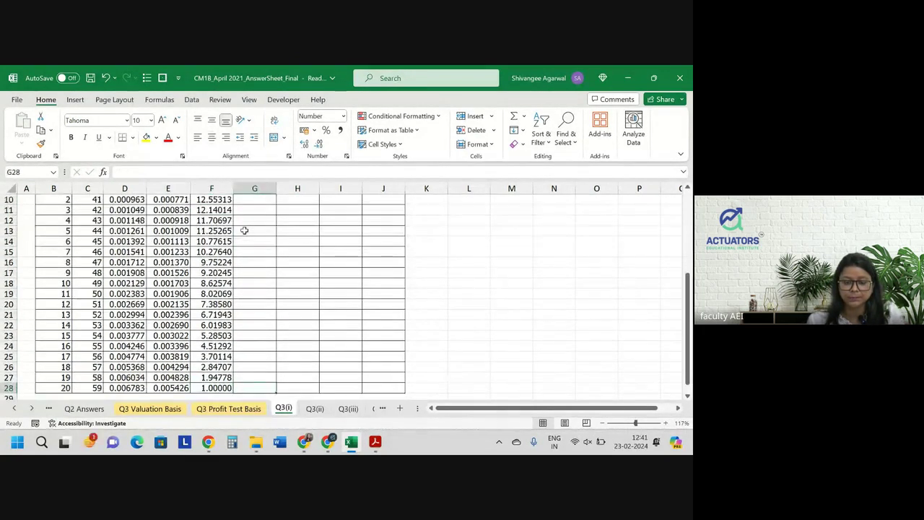
key(alt+Tab)
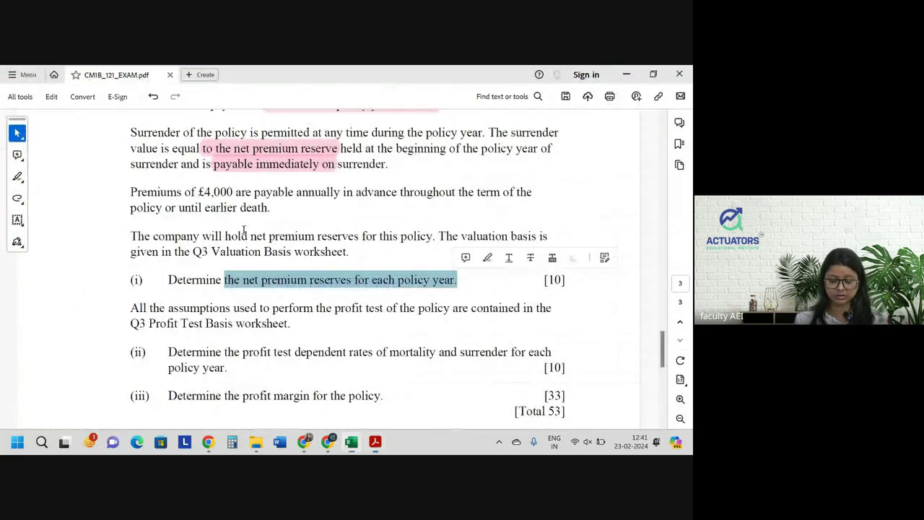
key(alt+Tab)
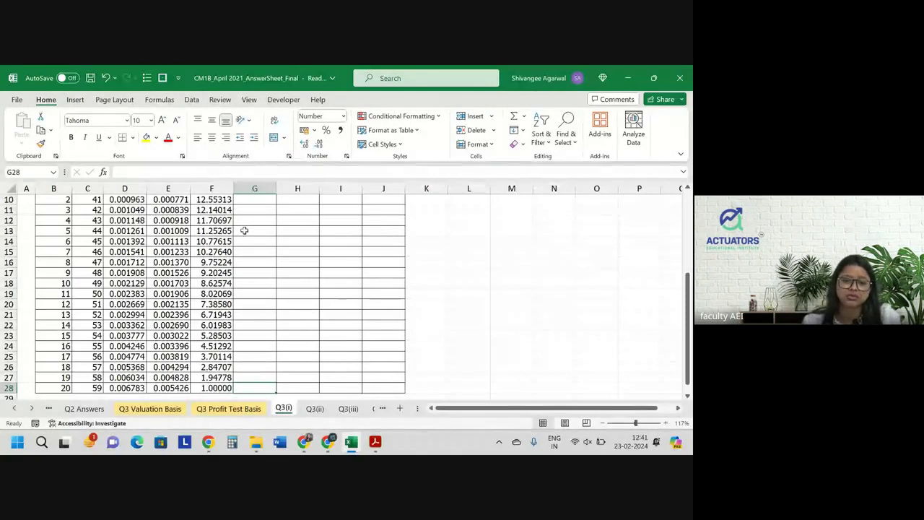
scroll(329, 220, up, 3)
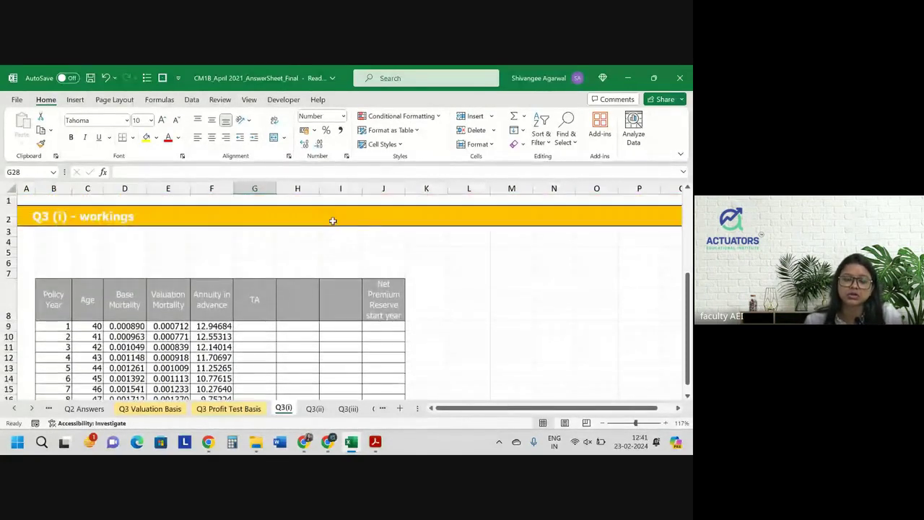
scroll(333, 220, down, 2)
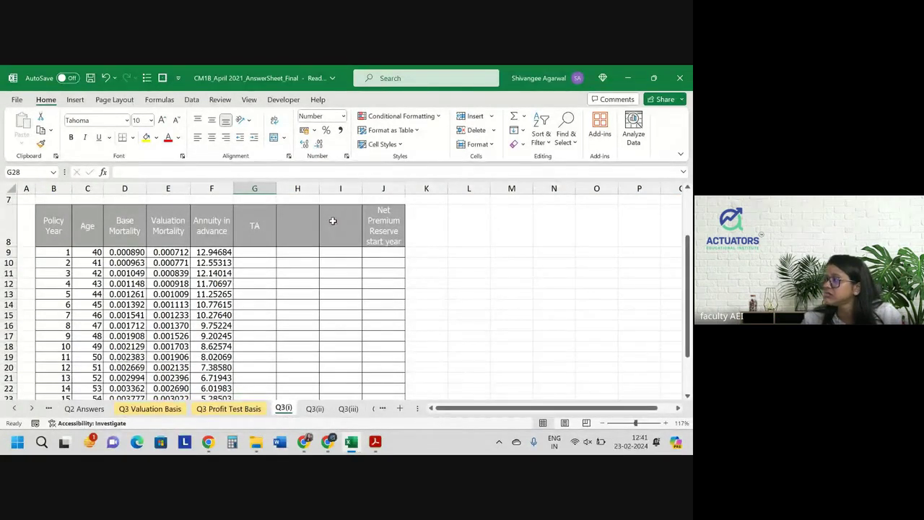
scroll(333, 220, down, 2)
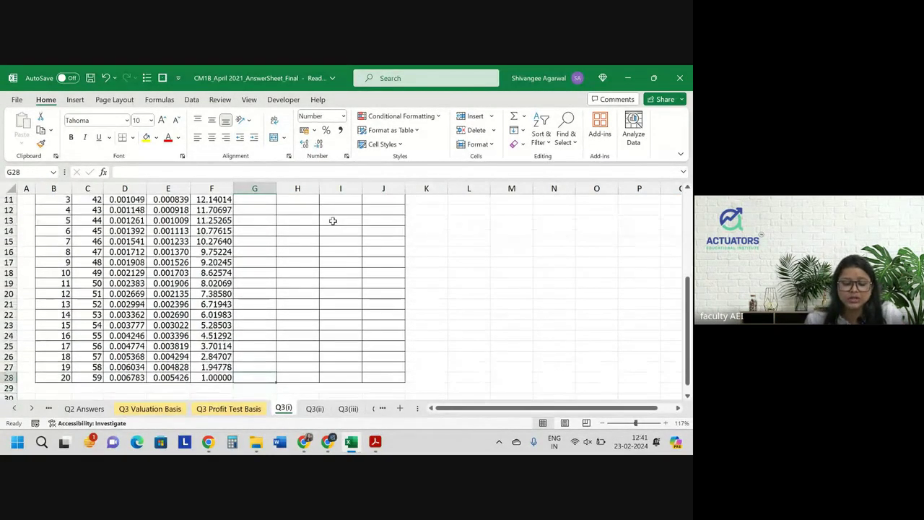
Step: Delete the two empty columns H and I before the Net Premium Reserve start year column
key(ctrl+Up)
drag(297, 188, 326, 189)
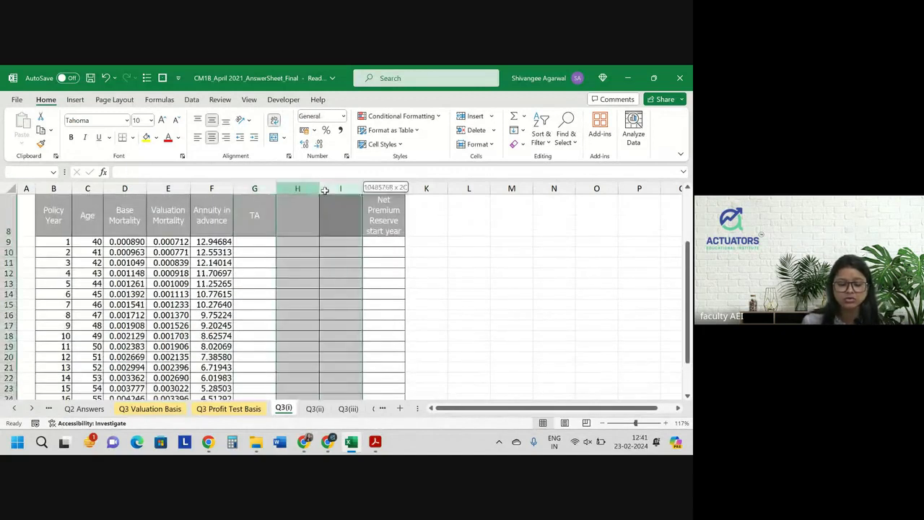
key(ctrl+minus)
Step: Change the heading in G8 to EA Factor
key(Left)
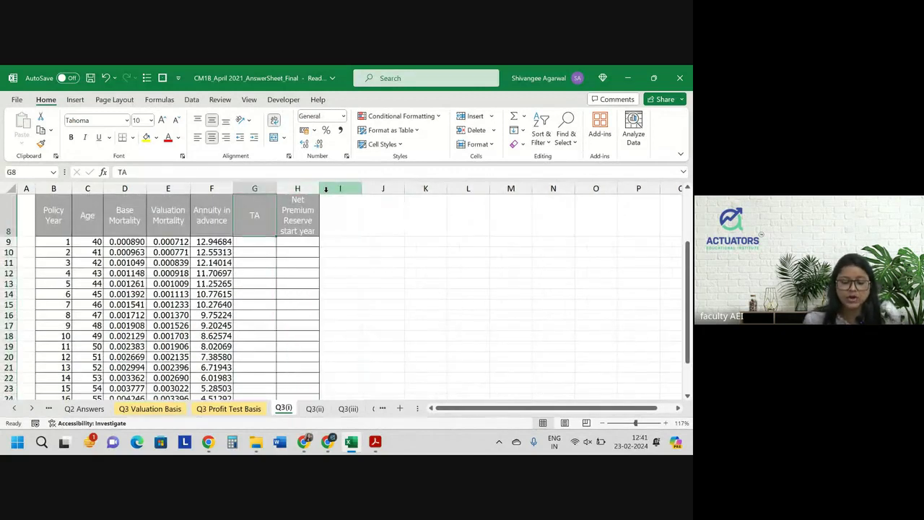
text(EA)
key(Return)
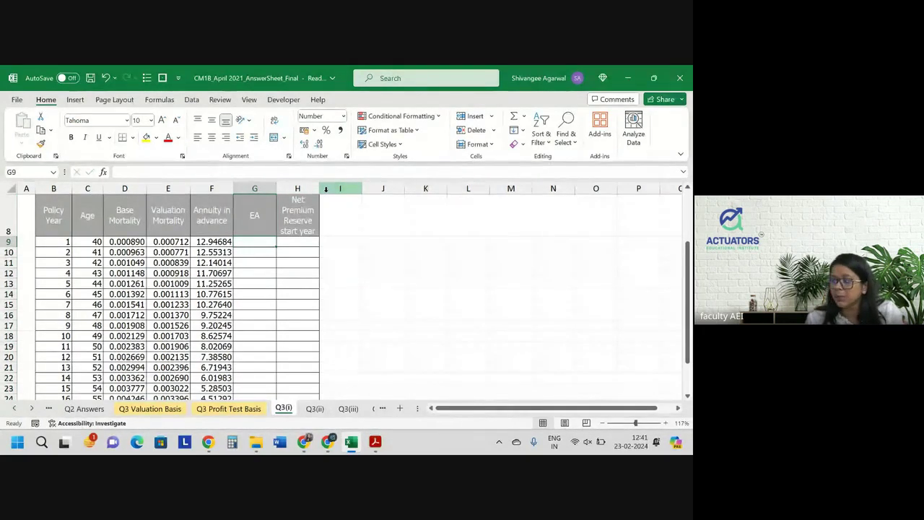
key(Up)
key(F2)
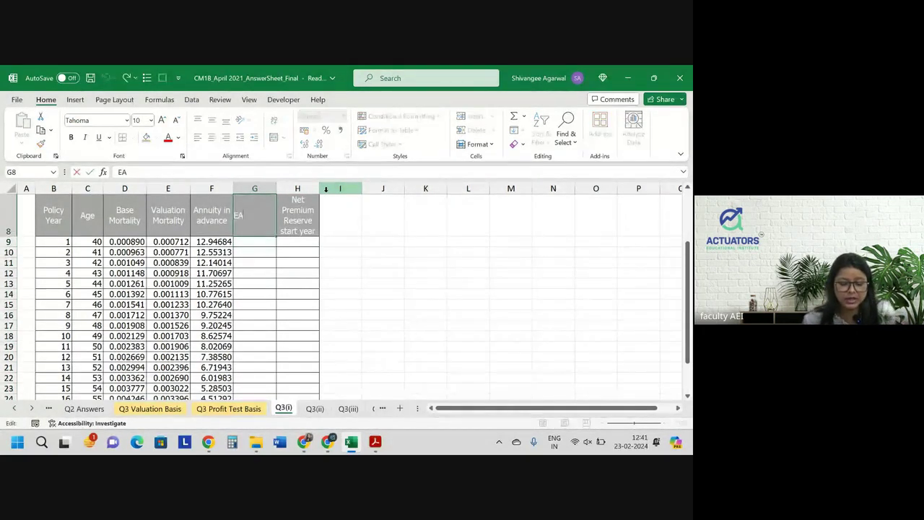
text(Factor)
key(Return)
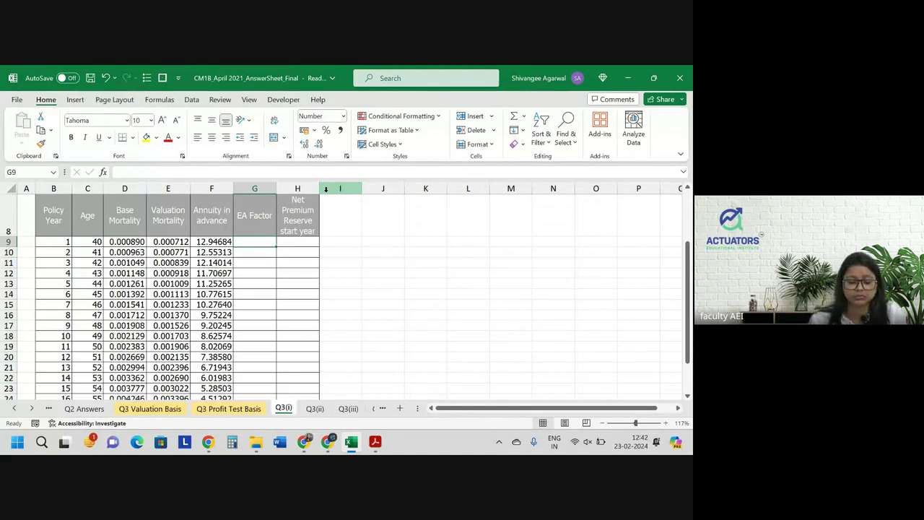
Step: Review the sum assured, death benefit, surrender and premium terms of question 3 in the exam PDF
scroll(260, 296, down, 4)
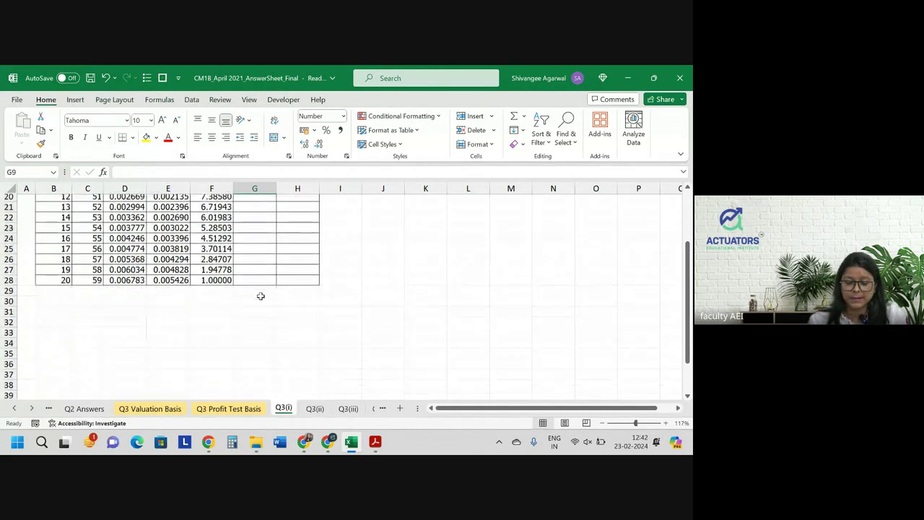
click(253, 277)
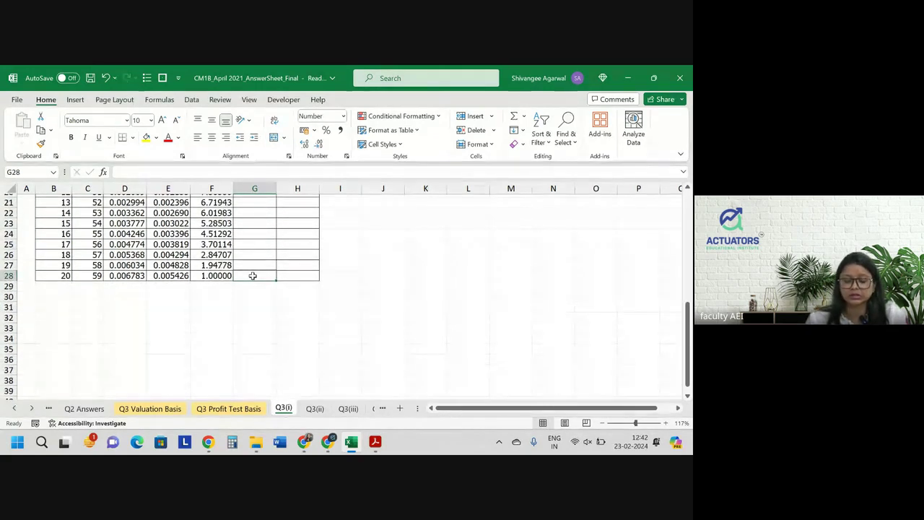
text(=)
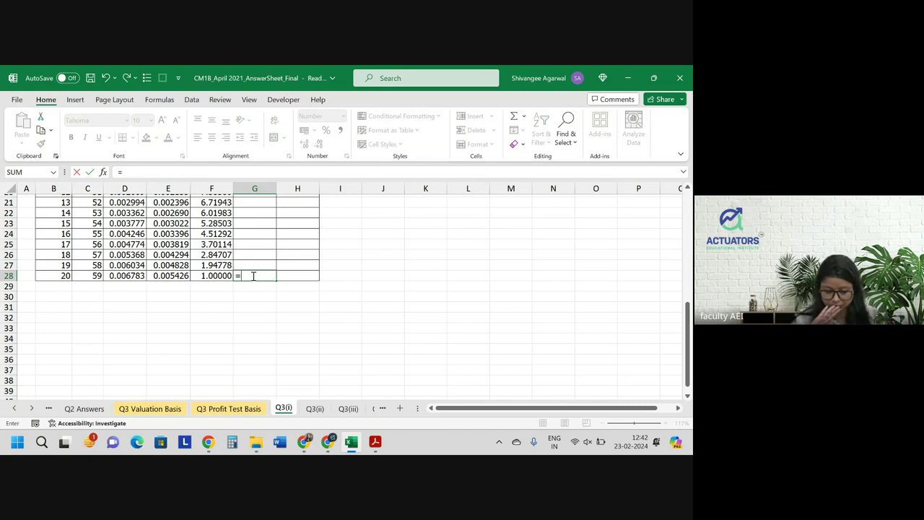
key(alt+Tab)
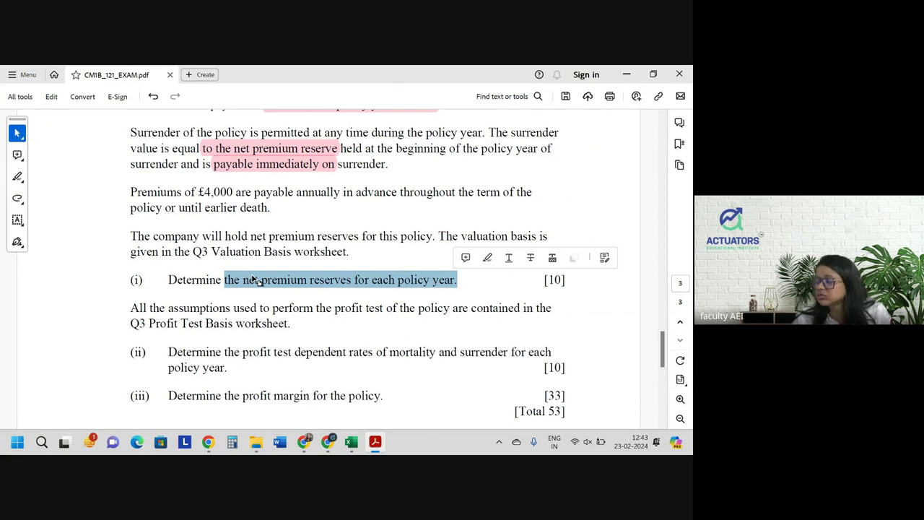
scroll(338, 280, up, 2)
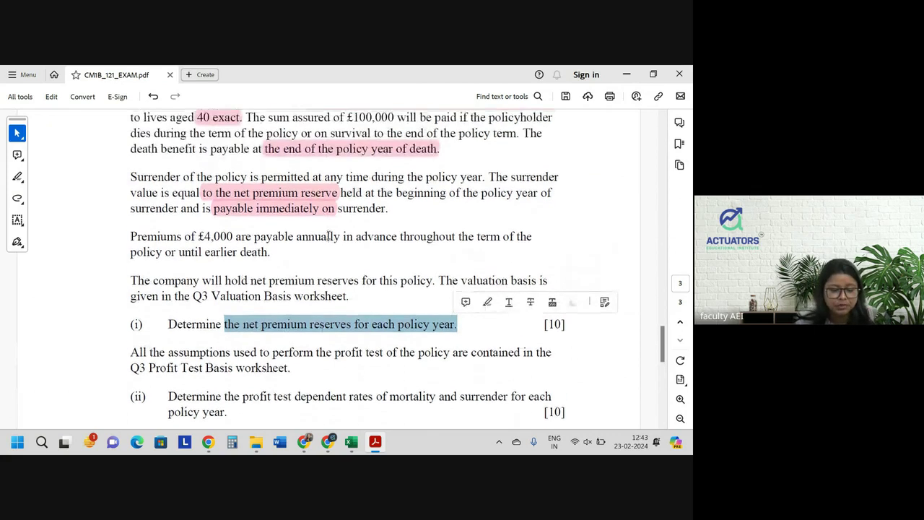
scroll(329, 237, up, 2)
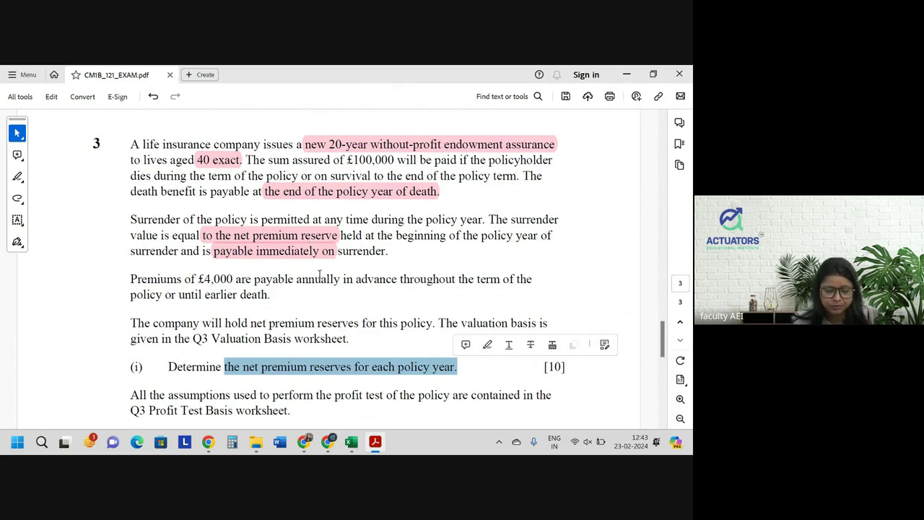
scroll(320, 275, down, 2)
key(alt+Tab)
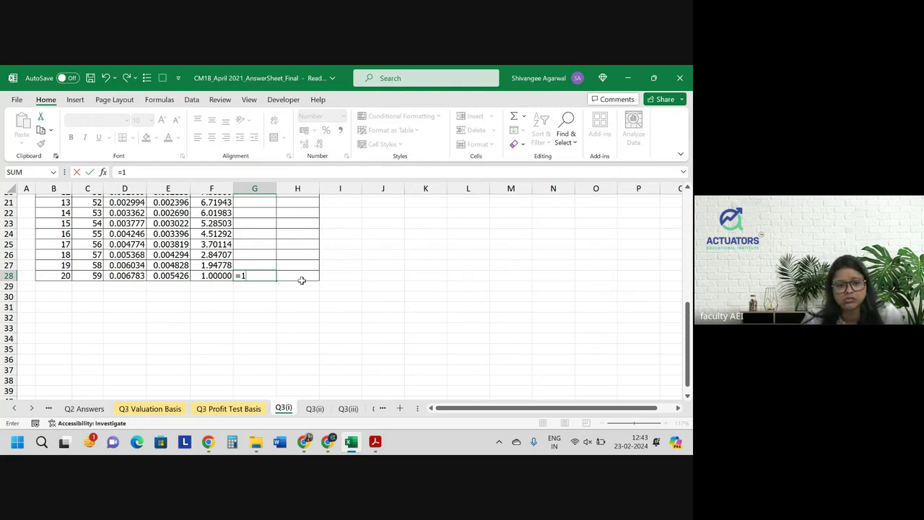
key(BackSpace)
key(BackSpace)
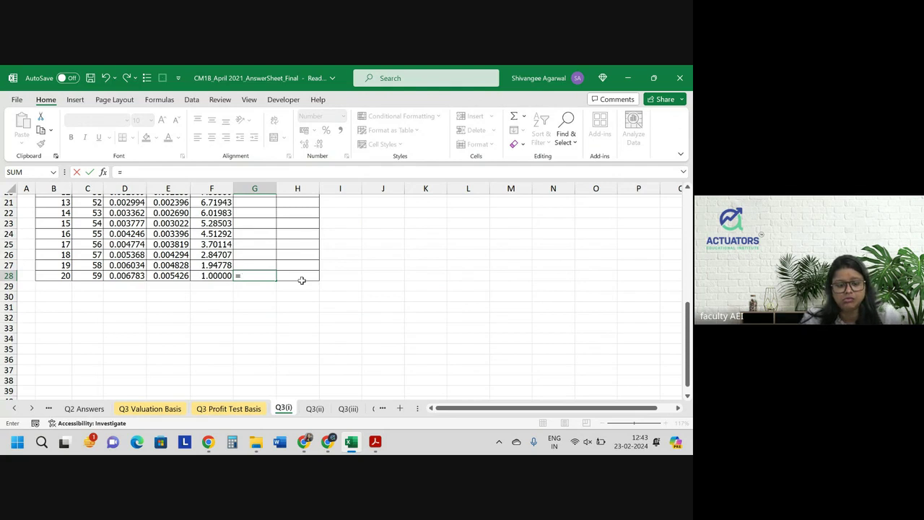
key(Escape)
click(195, 255)
scroll(195, 255, up, 2)
scroll(195, 255, up, 3)
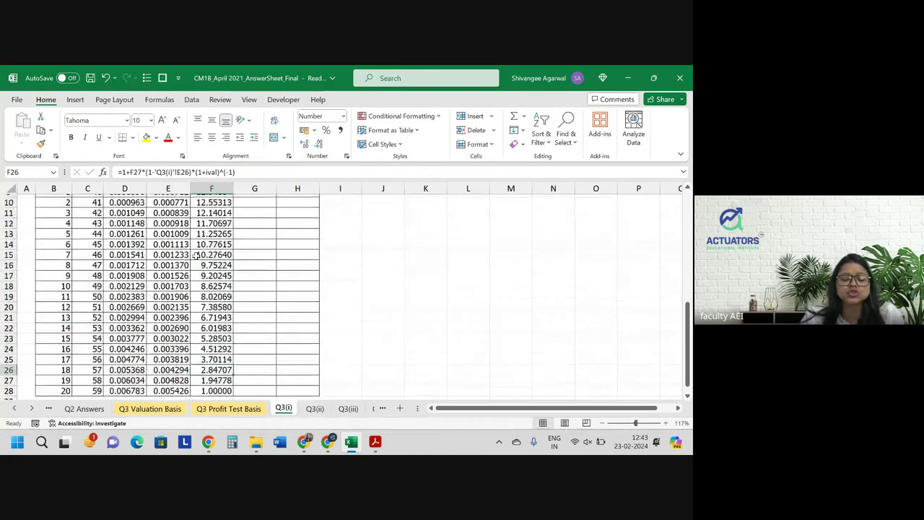
scroll(195, 255, down, 2)
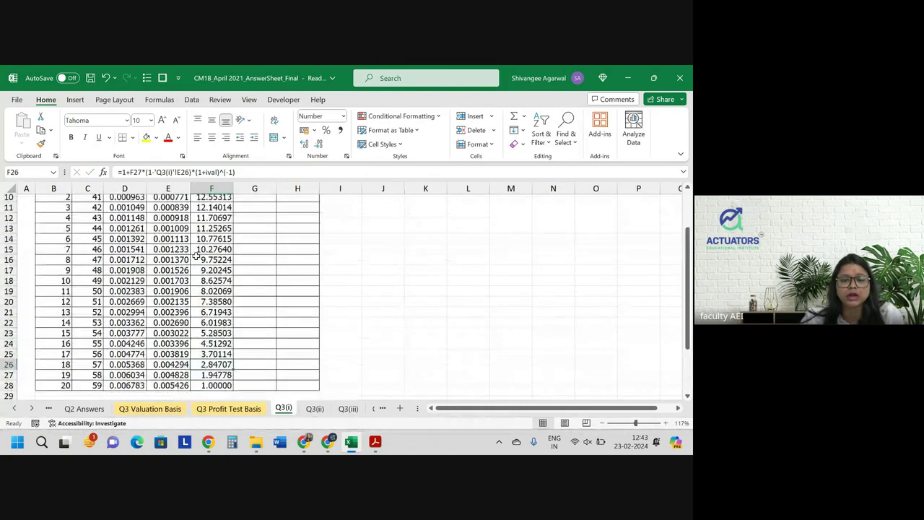
click(261, 383)
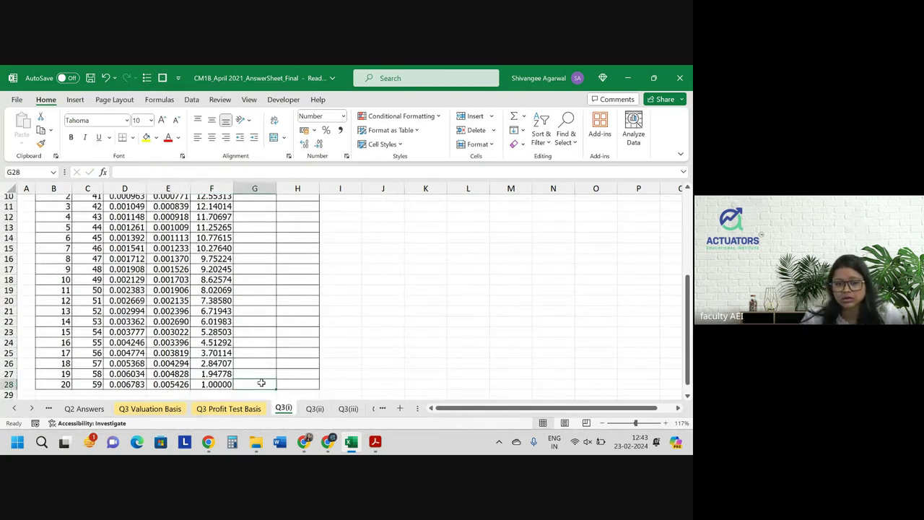
text(1-()
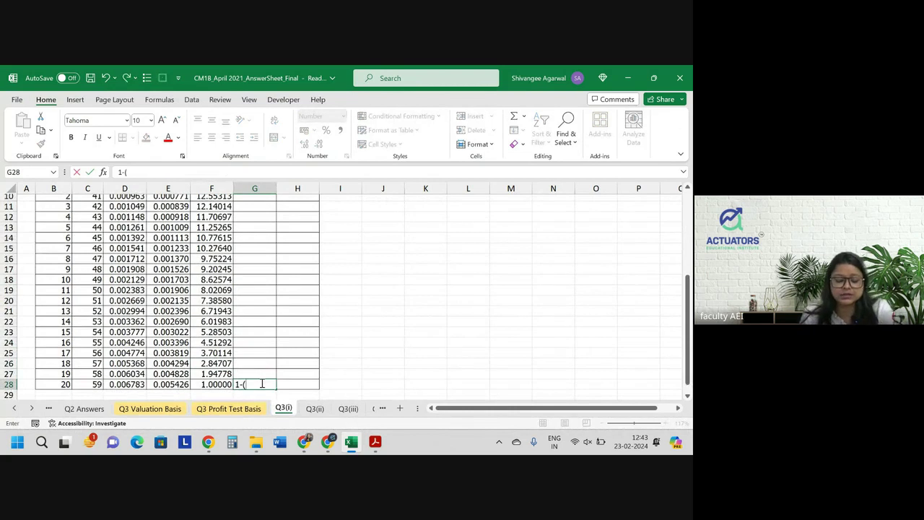
click(151, 409)
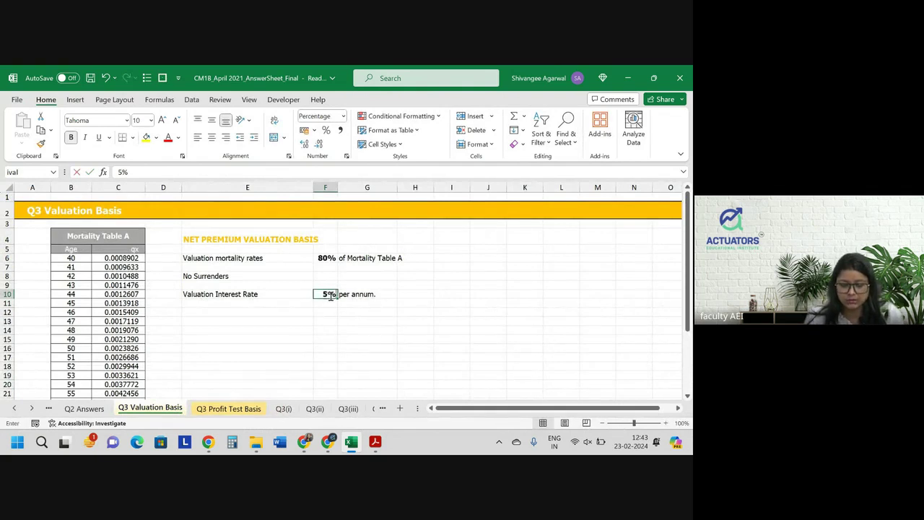
key(BackSpace)
key(Return)
key(ctrl+z)
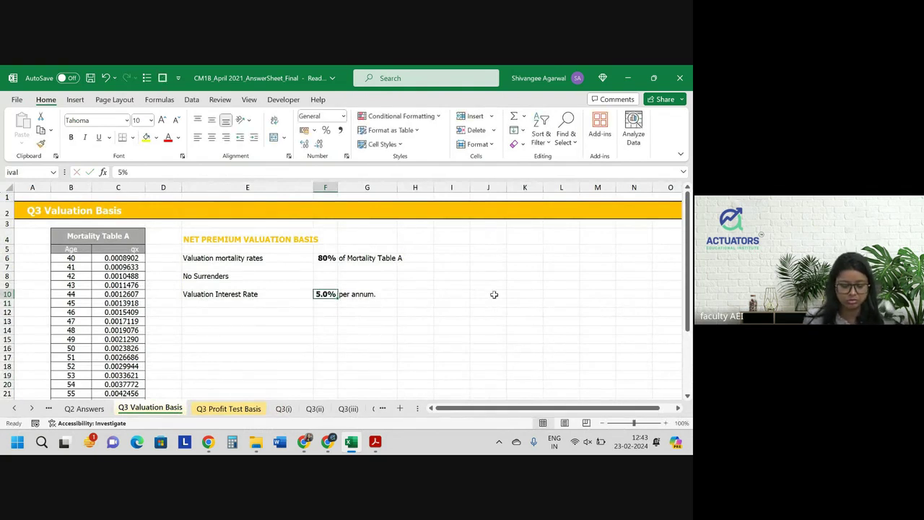
click(276, 411)
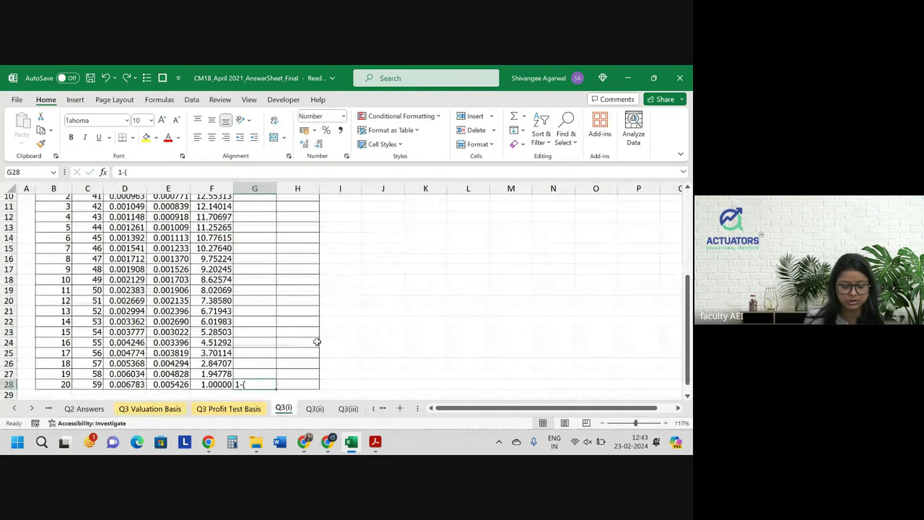
key(Delete)
Step: Enter the policy year 20 EA factor in G28 as =1-(ival/(1+ival))*'Q3(i)'!F28, taking ival from the Q3 Valuation Basis sheet
text(=)
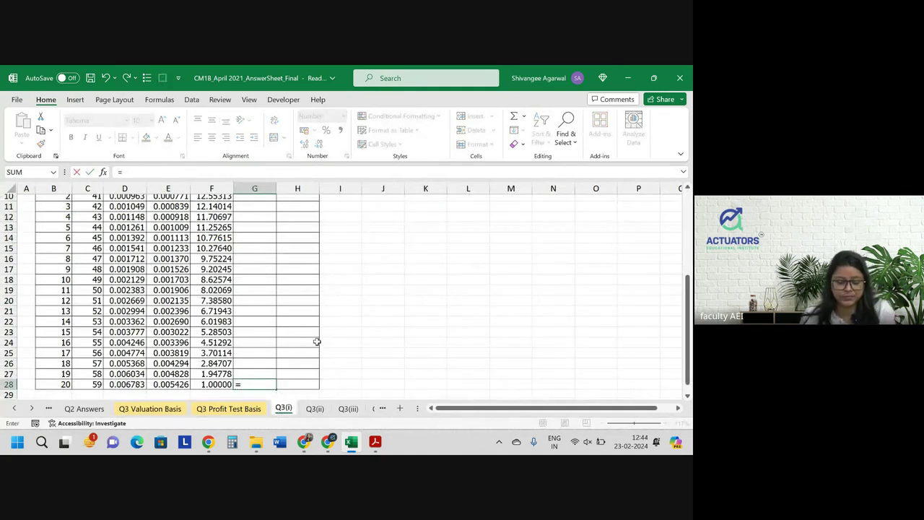
text(1-)
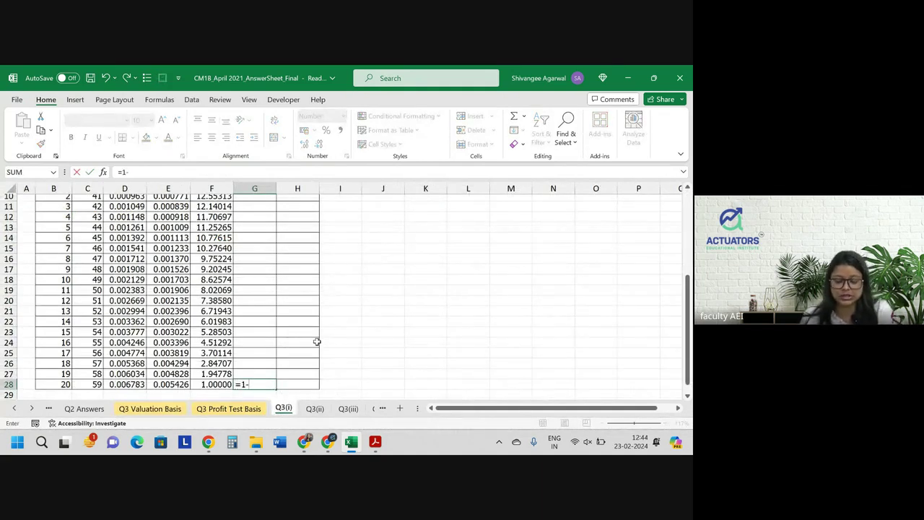
text(()
key(ctrl+Page_Up)
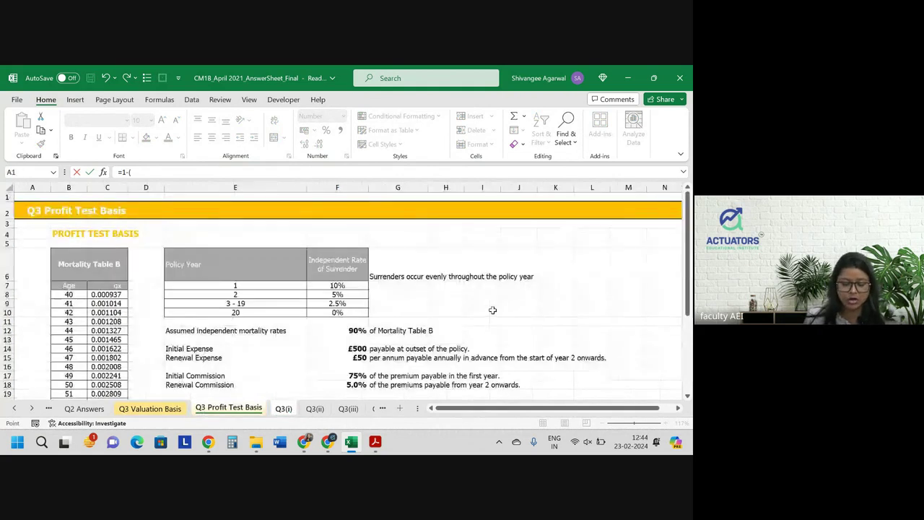
key(ctrl+Page_Up)
click(325, 295)
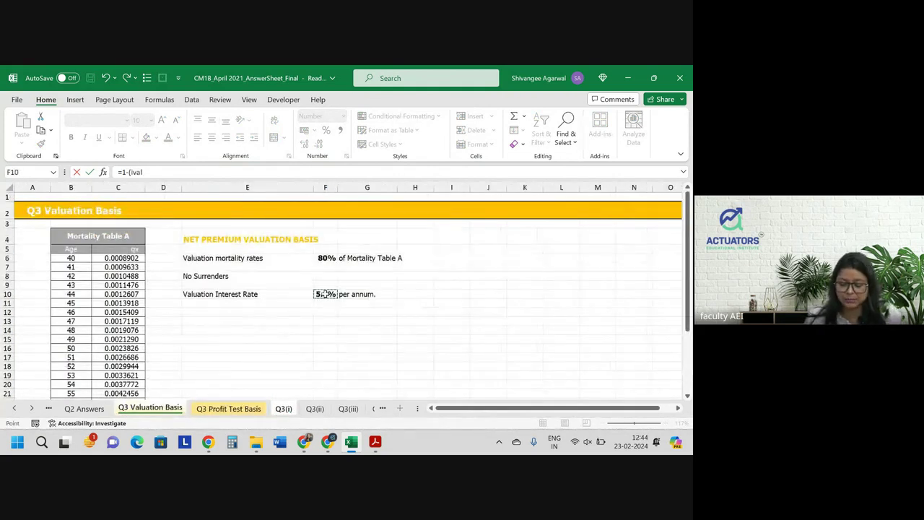
text(/(1+)
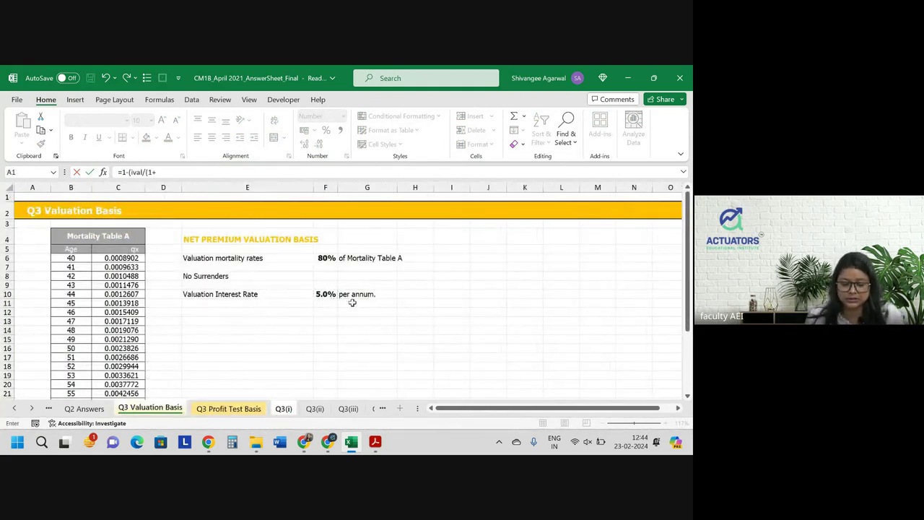
click(323, 295)
text())
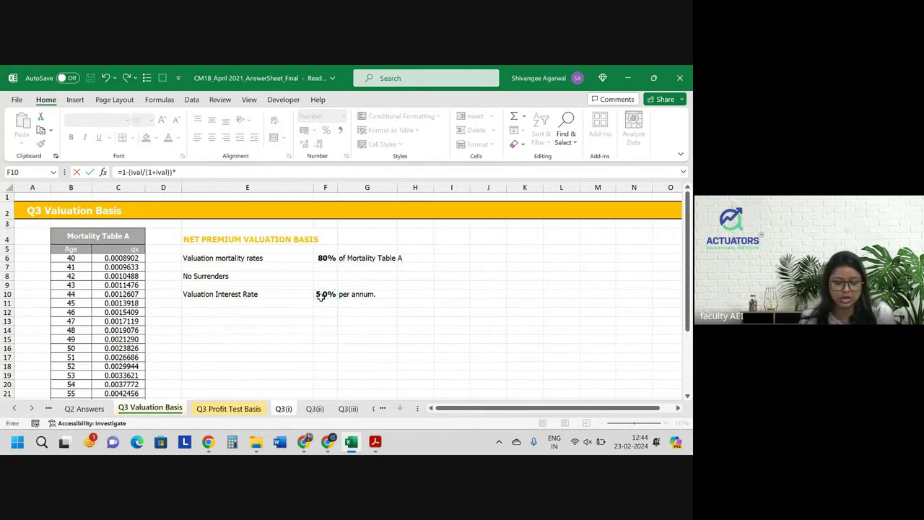
text()*)
click(283, 409)
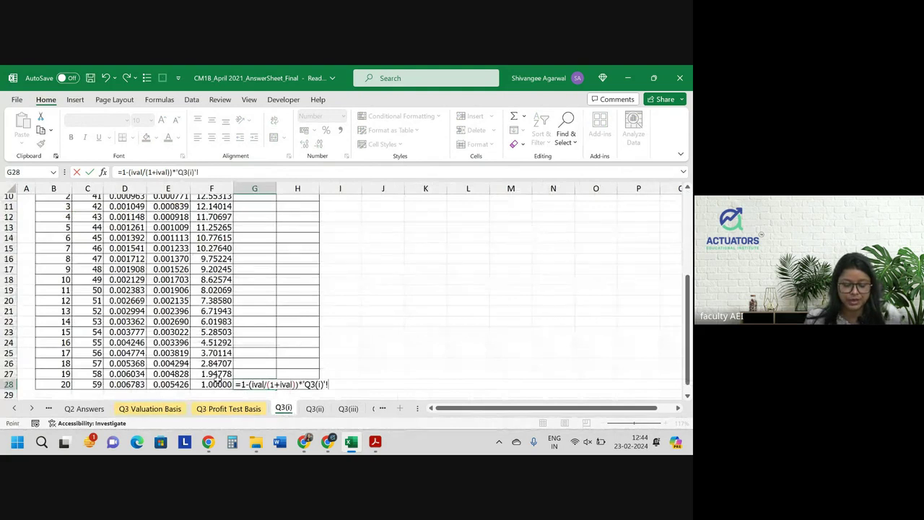
click(176, 385)
scroll(177, 383, up, 1)
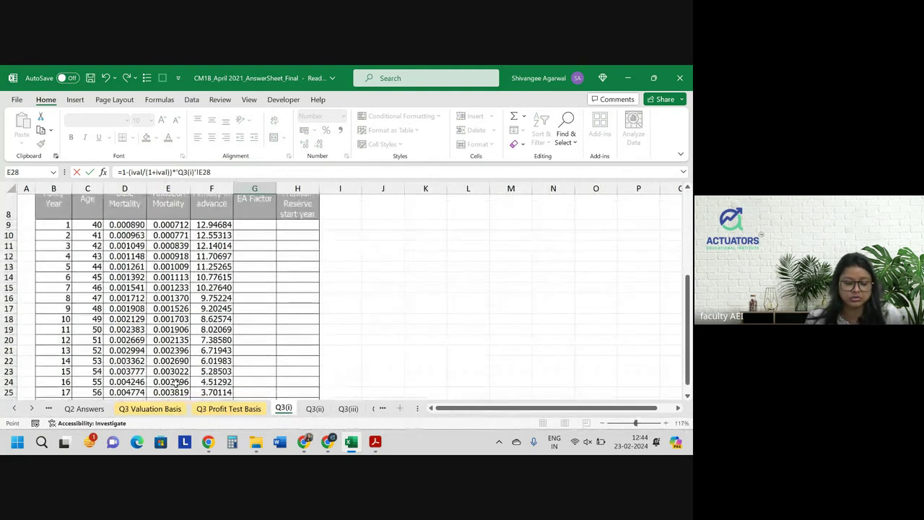
scroll(177, 384, up, 1)
scroll(176, 384, down, 2)
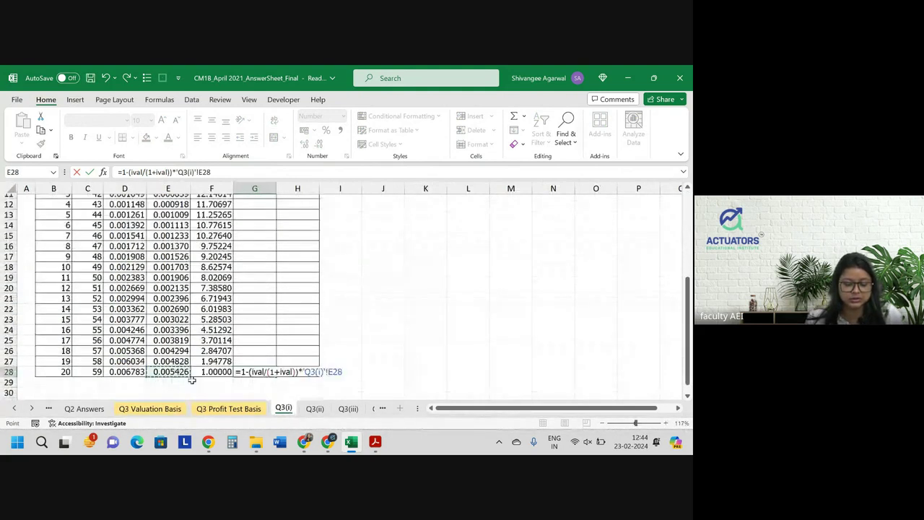
scroll(191, 379, up, 1)
scroll(198, 375, down, 2)
click(204, 367)
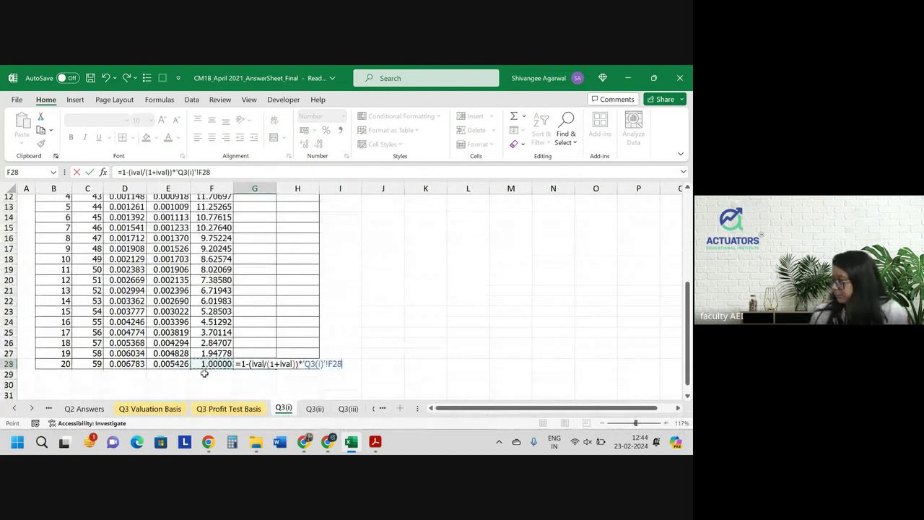
key(Return)
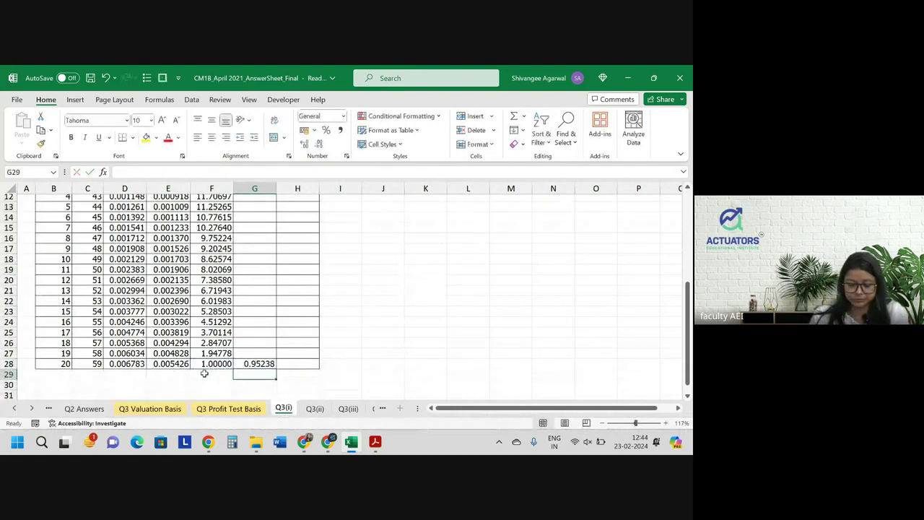
Step: Fill the EA Factor formula from G28 up to G9 and check the policy year 1 formulas
click(260, 364)
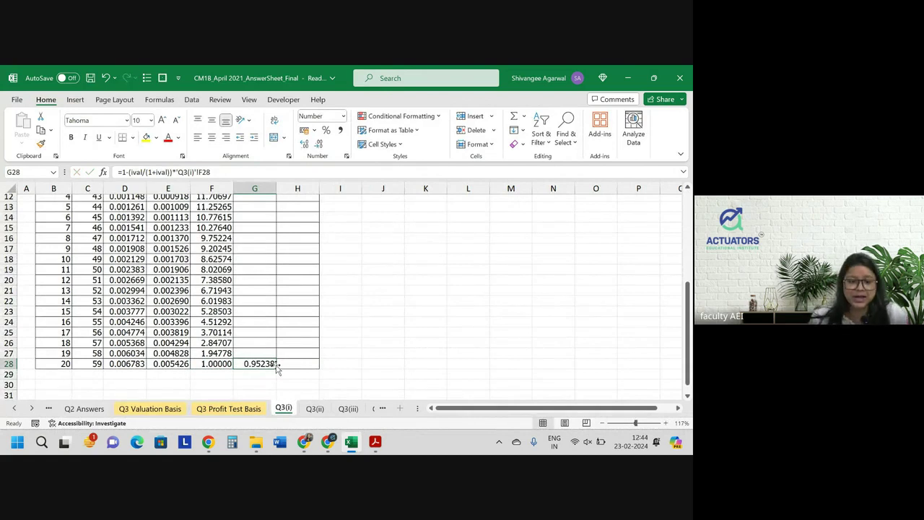
drag(277, 368, 267, 245)
double_click(258, 253)
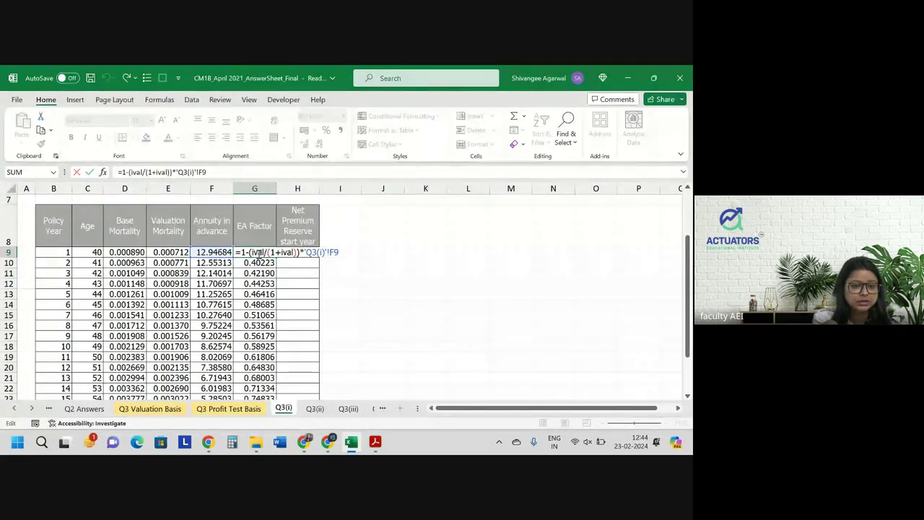
key(Return)
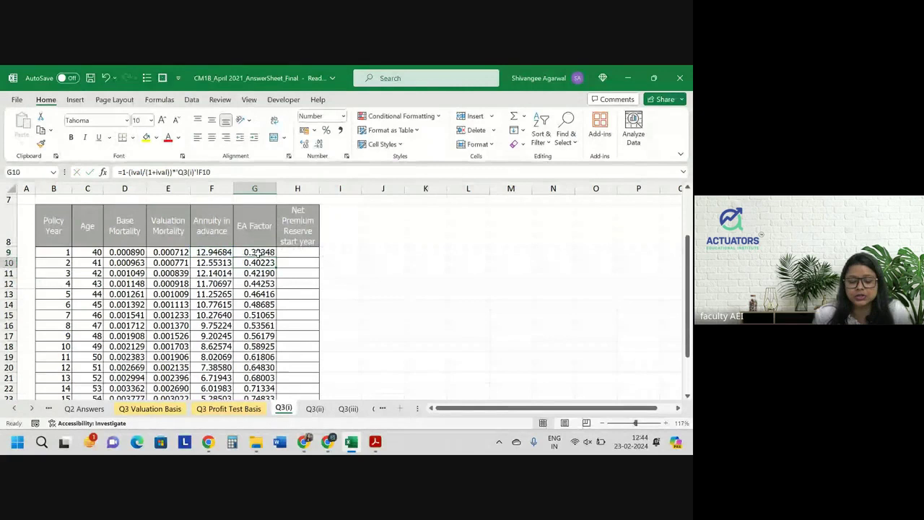
click(225, 253)
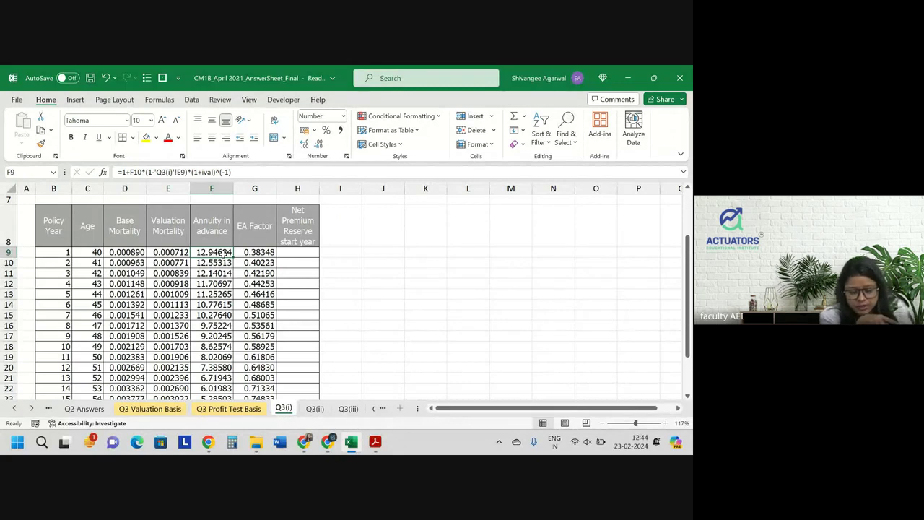
scroll(224, 253, down, 2)
scroll(224, 254, up, 3)
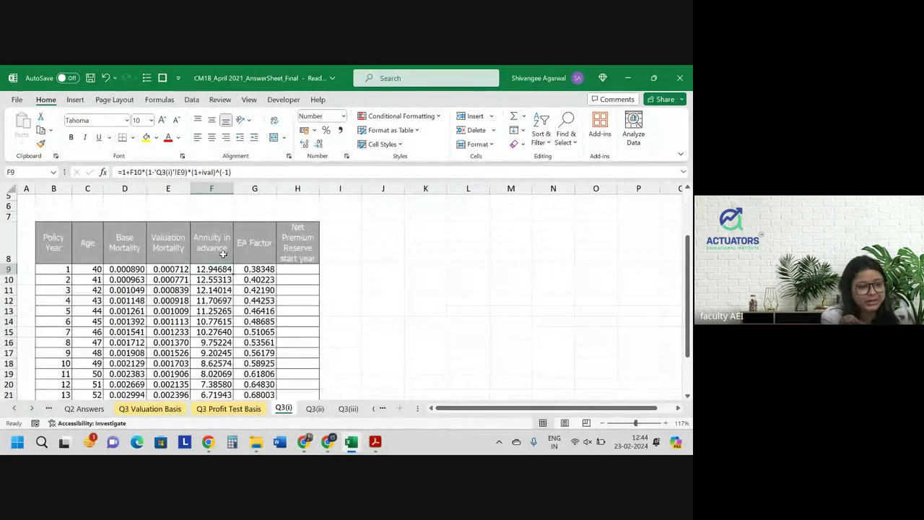
scroll(223, 255, down, 1)
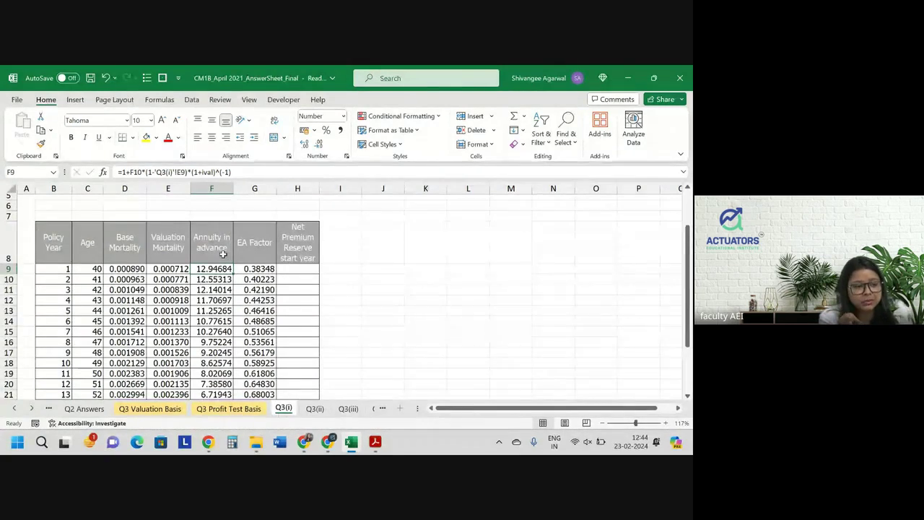
click(243, 269)
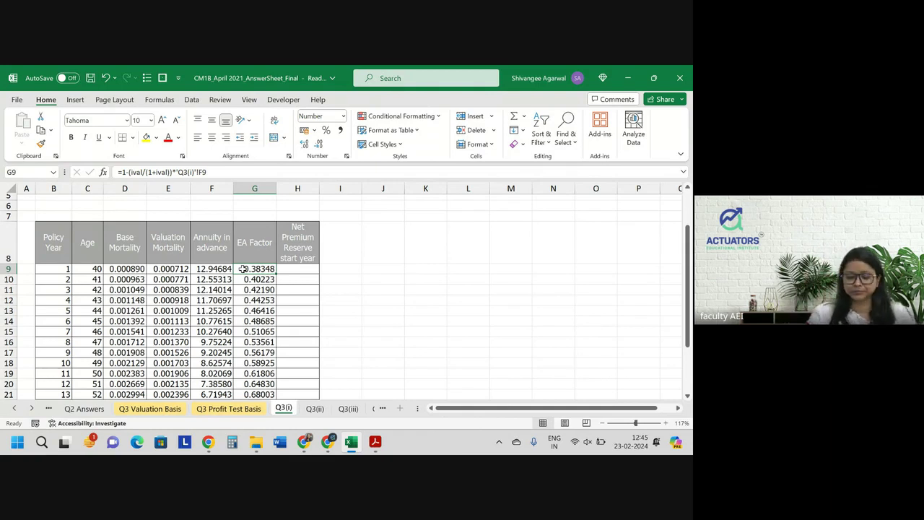
Step: Insert a column before the Net Premium Reserve start year column and head it Net Premium in H8
click(303, 187)
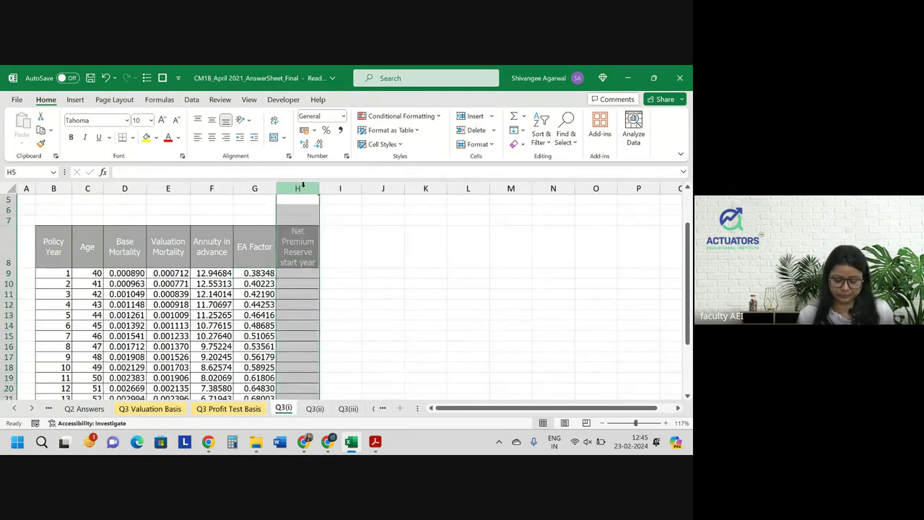
key(ctrl+shift+plus)
key(Down)
key(Down)
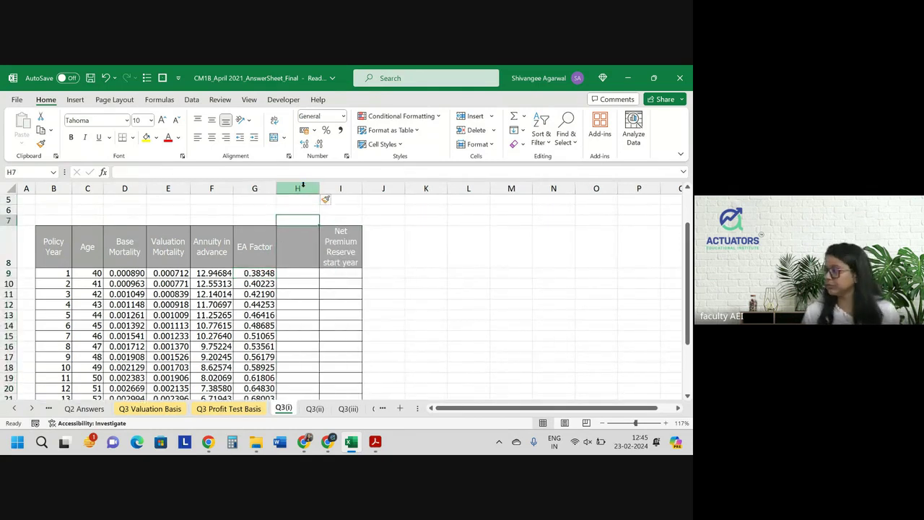
key(Down)
text(Ne)
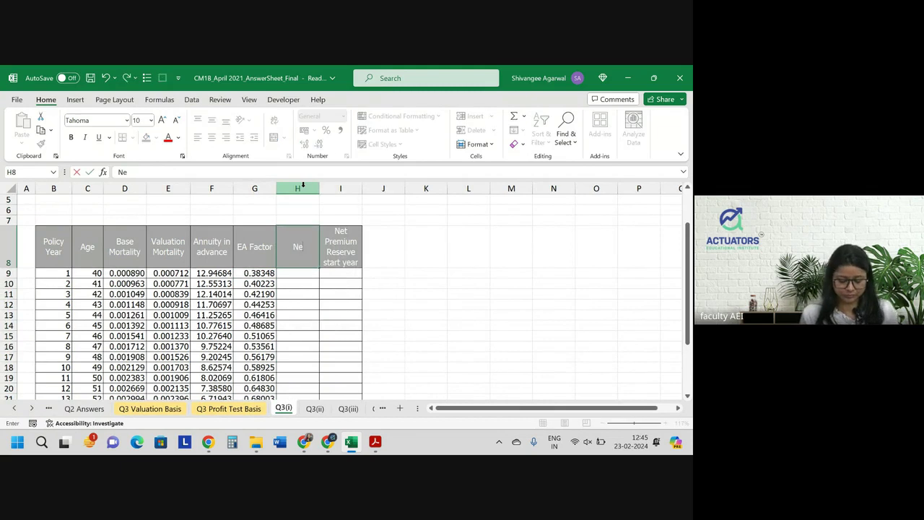
text(t Premium)
key(Return)
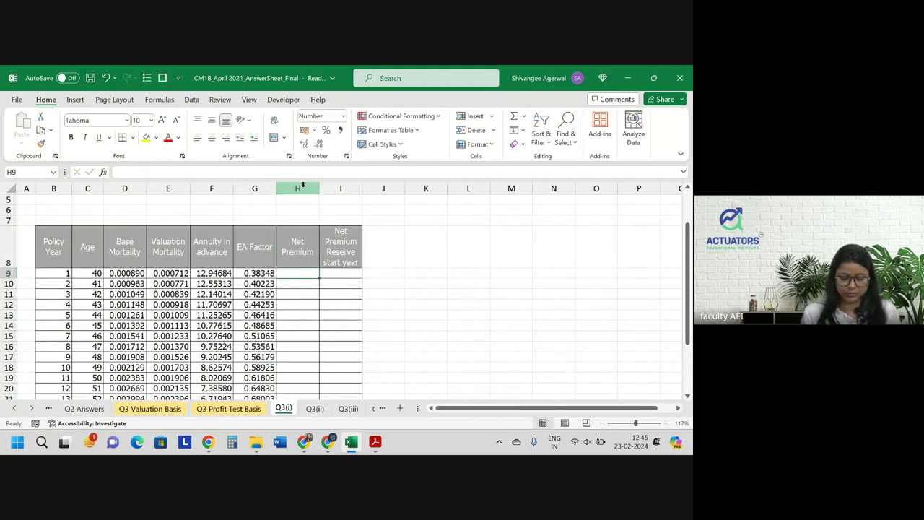
key(Down)
key(Up)
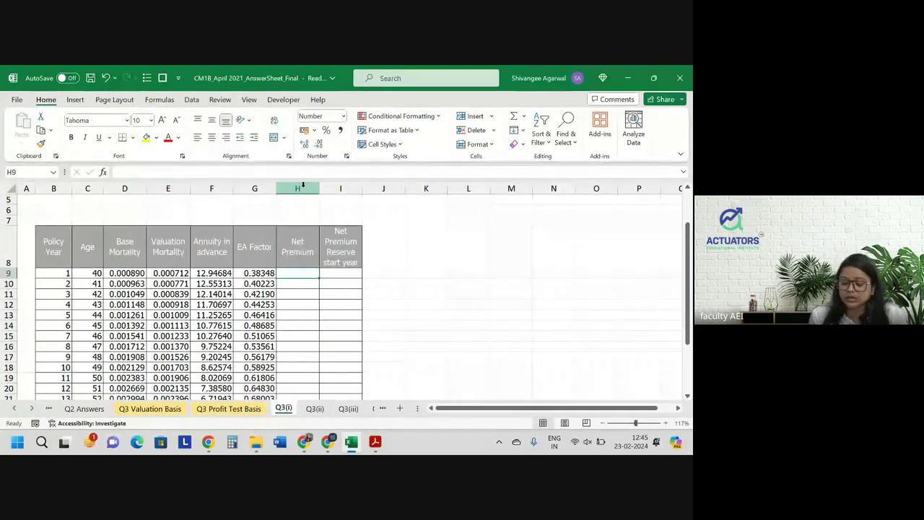
text(=)
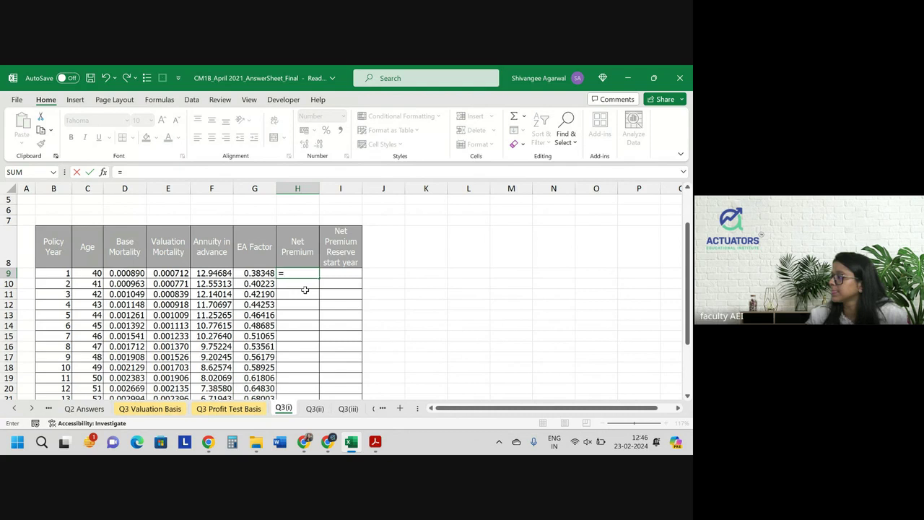
key(ctrl+Return)
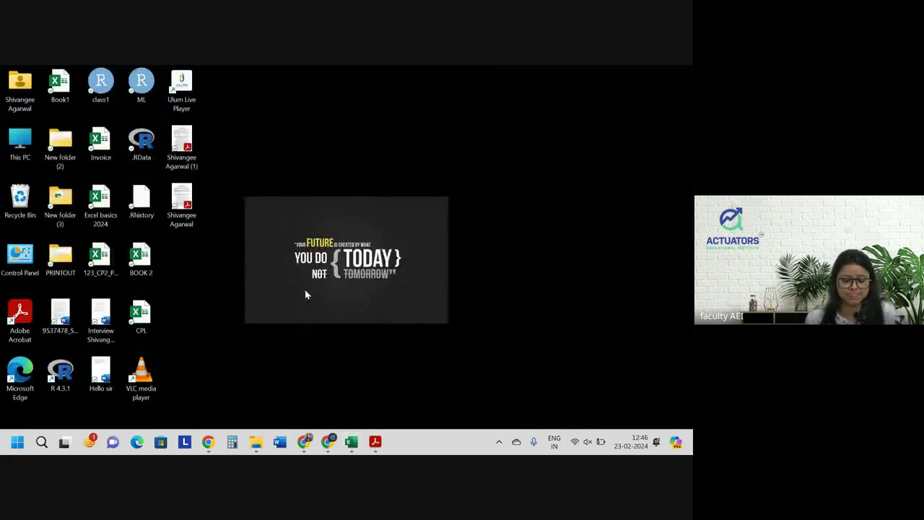
Step: Label B4 as Sum Assured and enter 100,000 in D4 above the reserve table
scroll(115, 245, up, 2)
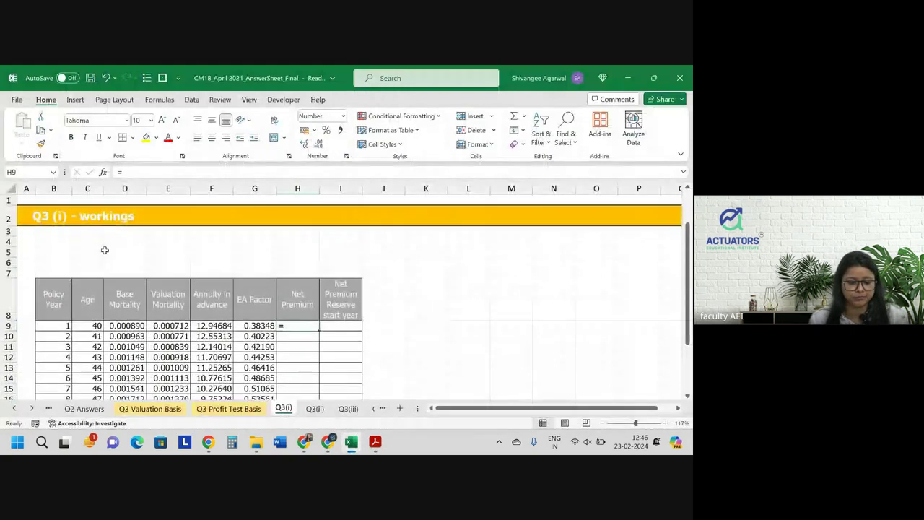
scroll(81, 250, down, 2)
scroll(81, 250, up, 1)
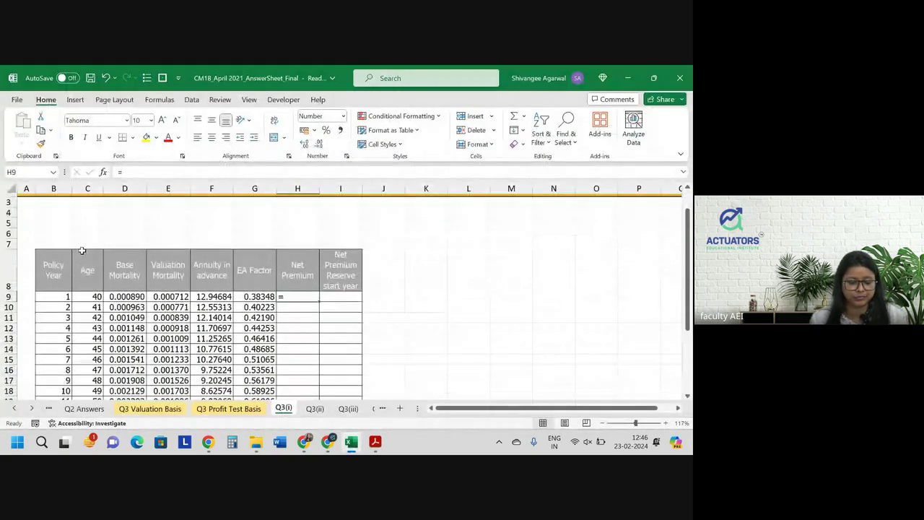
click(58, 213)
text(Su)
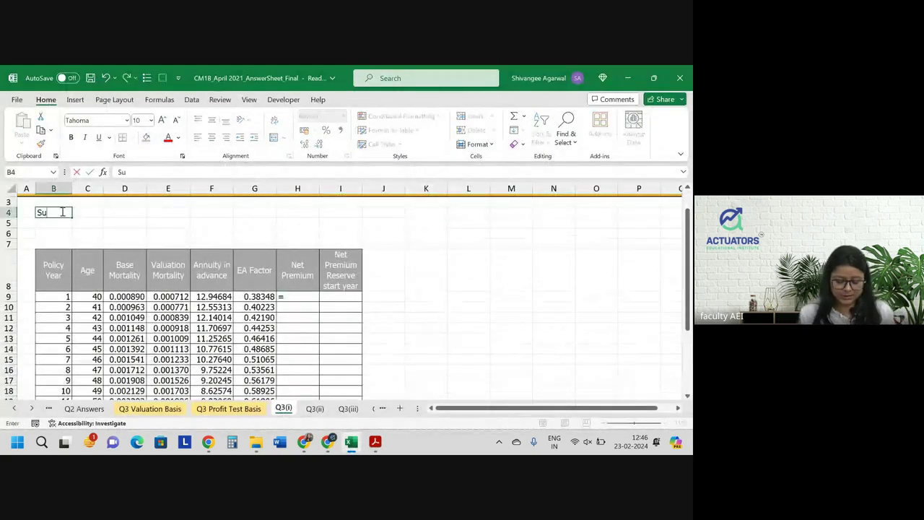
text(m Assured)
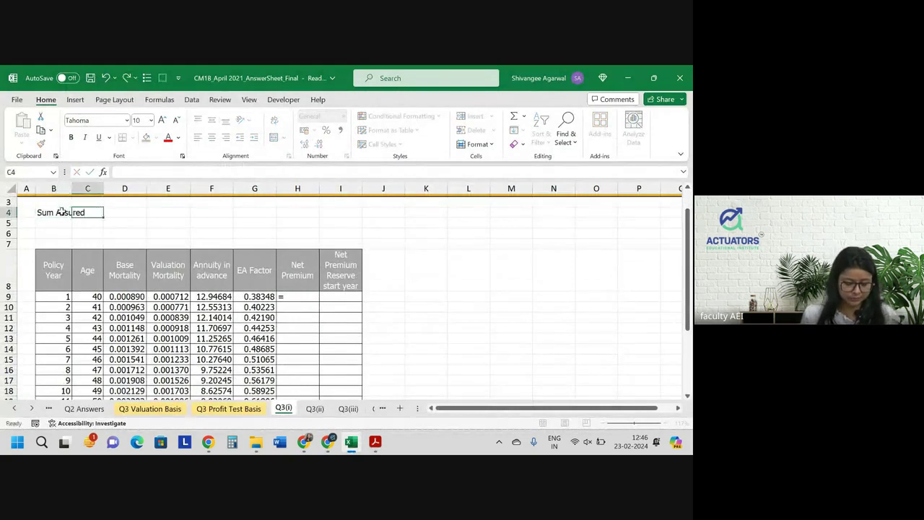
key(Tab)
key(Tab)
text(100,000)
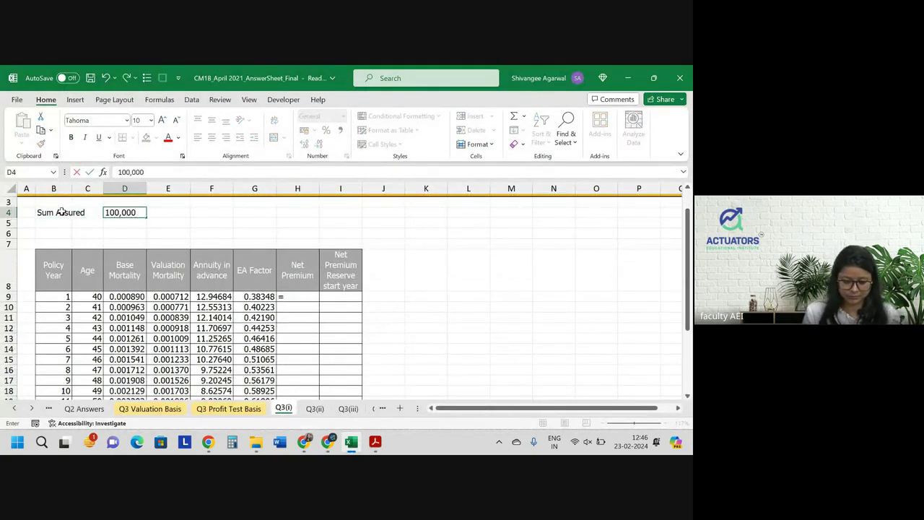
key(Return)
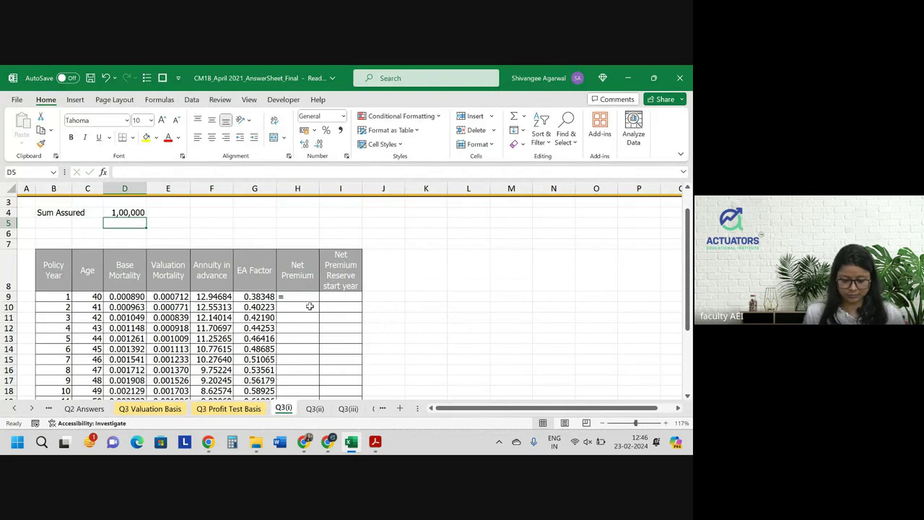
Step: Enter the net premium formula =D4*G9/F9 in H9, multiplying sum assured by EA factor and dividing by the annuity
click(295, 297)
text(=)
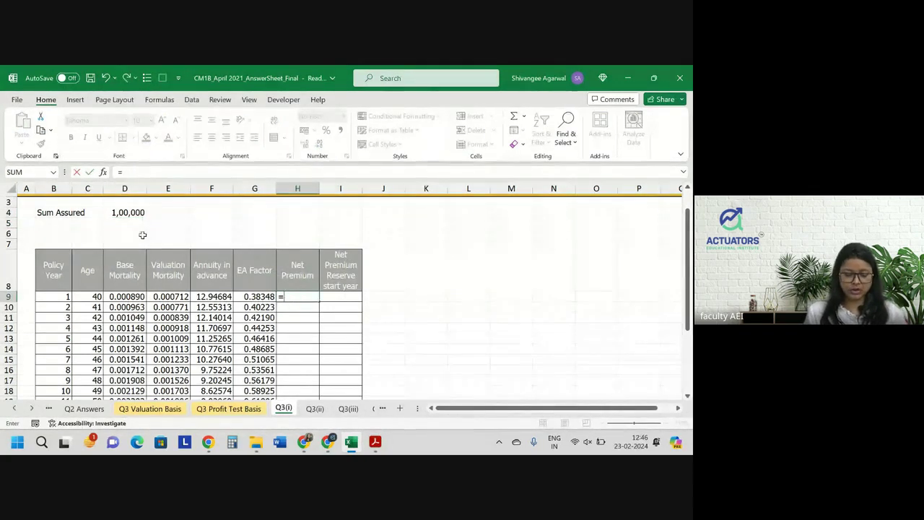
click(126, 213)
text(*)
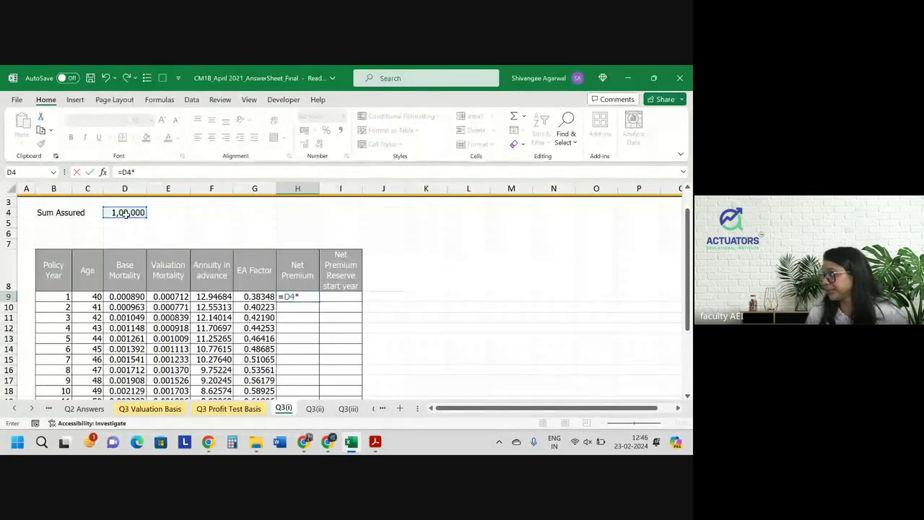
click(255, 297)
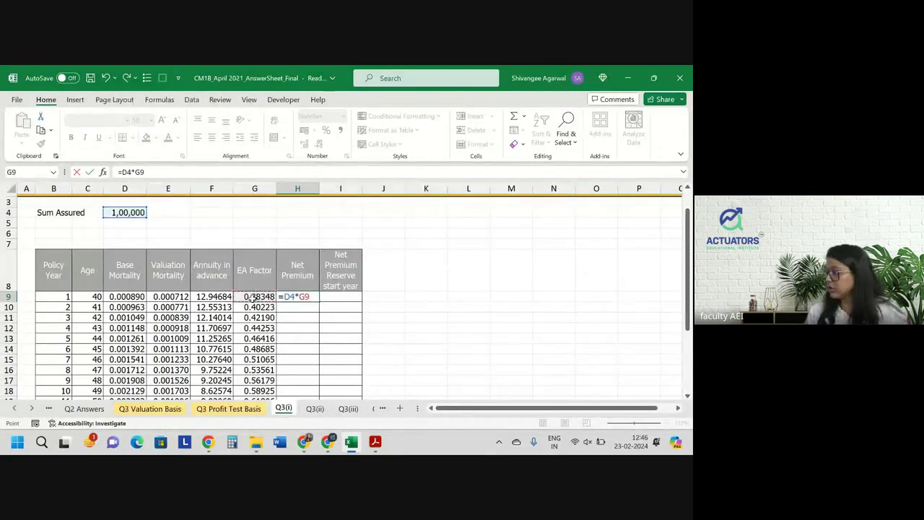
text(/)
click(206, 297)
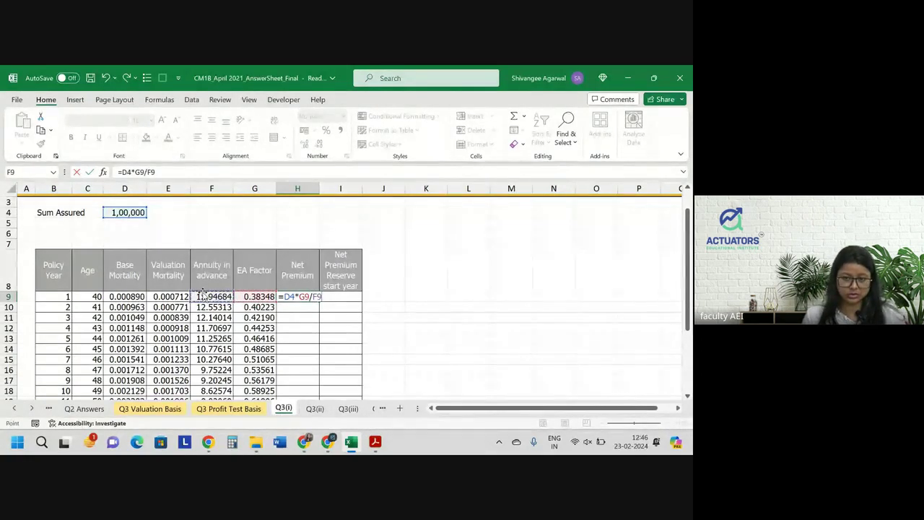
key(Return)
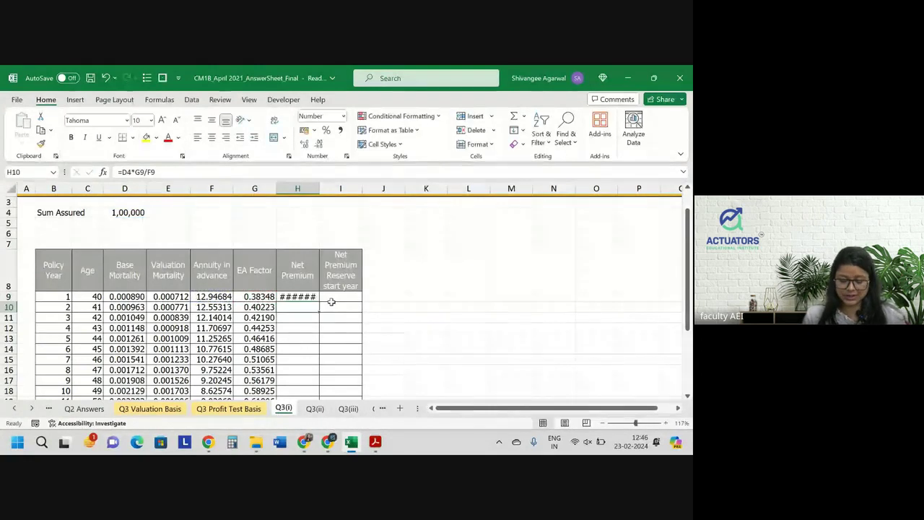
Step: Switch to the CM1B_121_EXAM PDF and mark the £4,000 annual premium in the question text
key(alt+Tab)
scroll(335, 204, up, 1)
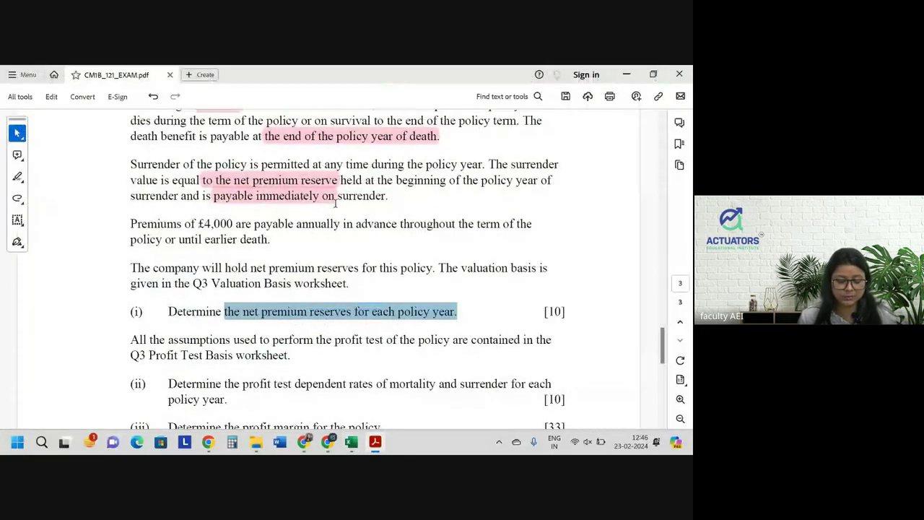
scroll(335, 204, up, 1)
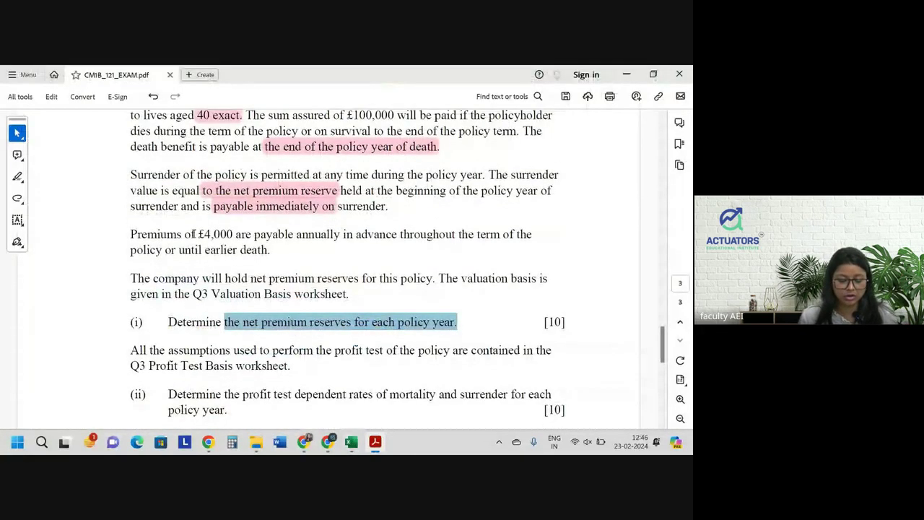
drag(193, 234, 251, 235)
Step: Return to the Excel workbook and widen the Net Premium column H to fit its contents
key(alt+Tab)
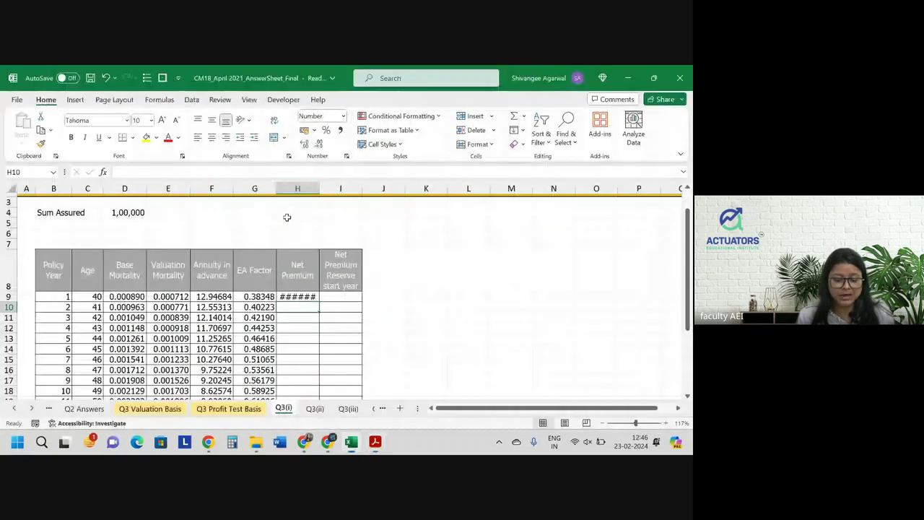
double_click(320, 188)
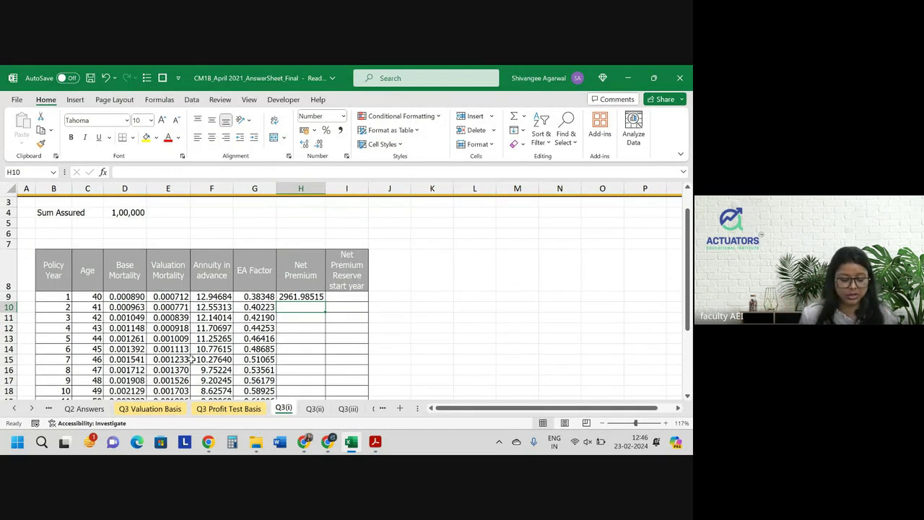
Step: Review the net premium valuation basis on the Q3 Valuation Basis sheet and return to the Q3(i) sheet
click(162, 407)
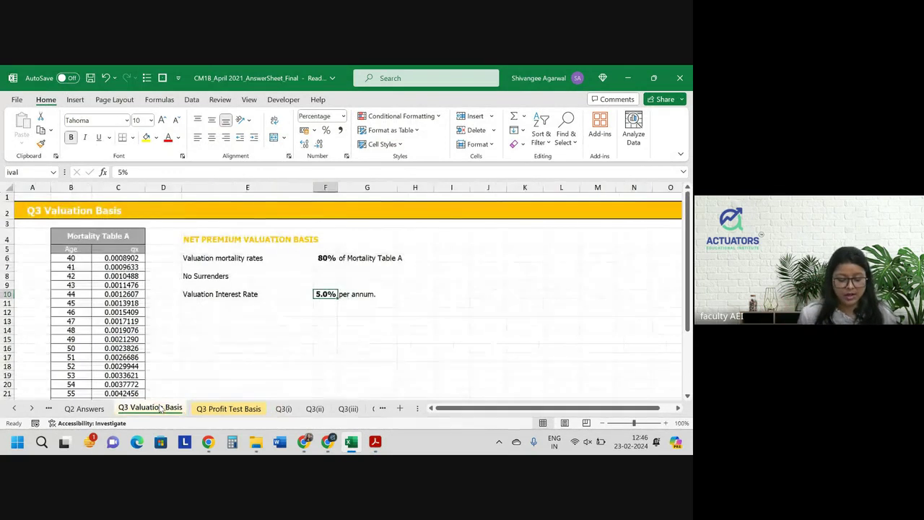
click(245, 408)
click(151, 408)
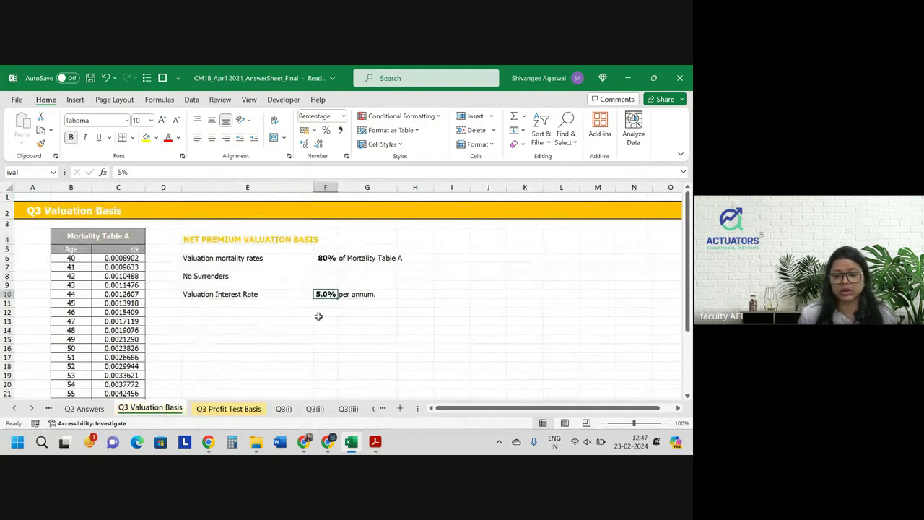
click(289, 410)
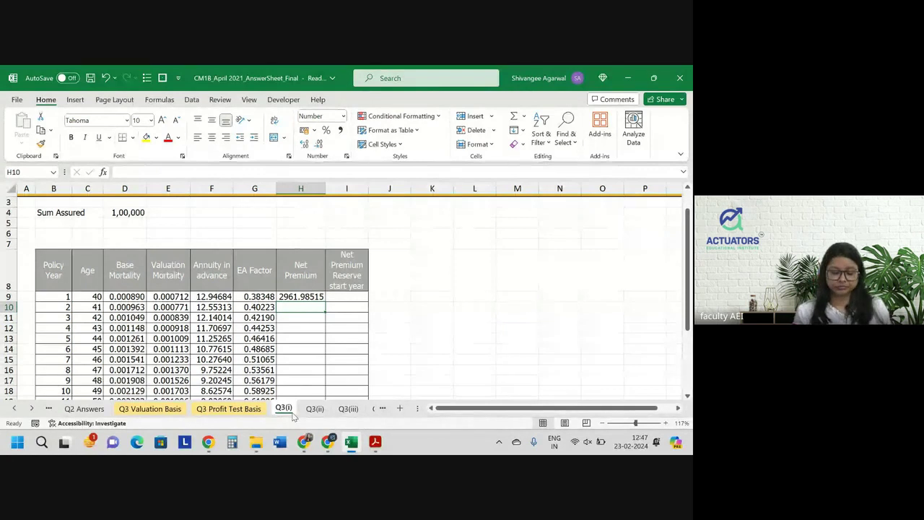
Step: Enter the policy year 1 net premium reserve formula =$D$4*G9-$H$9*F9 in I9
click(339, 296)
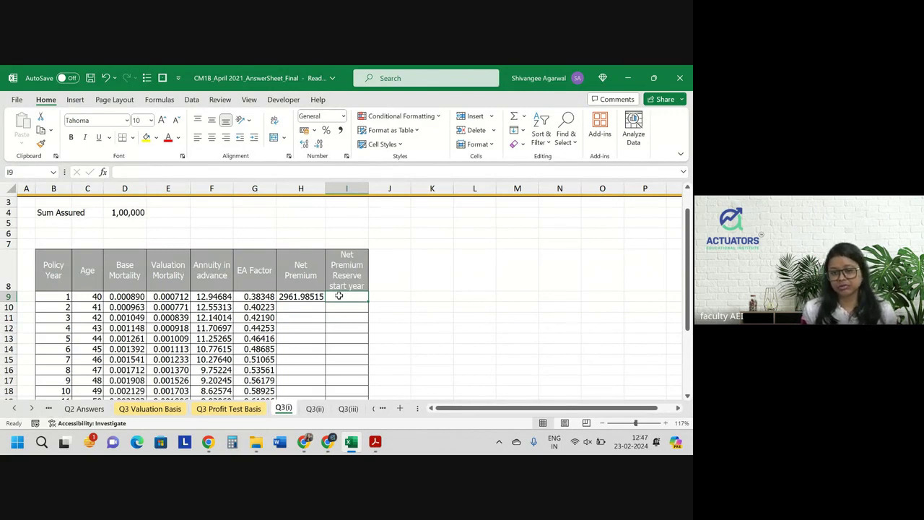
text(=)
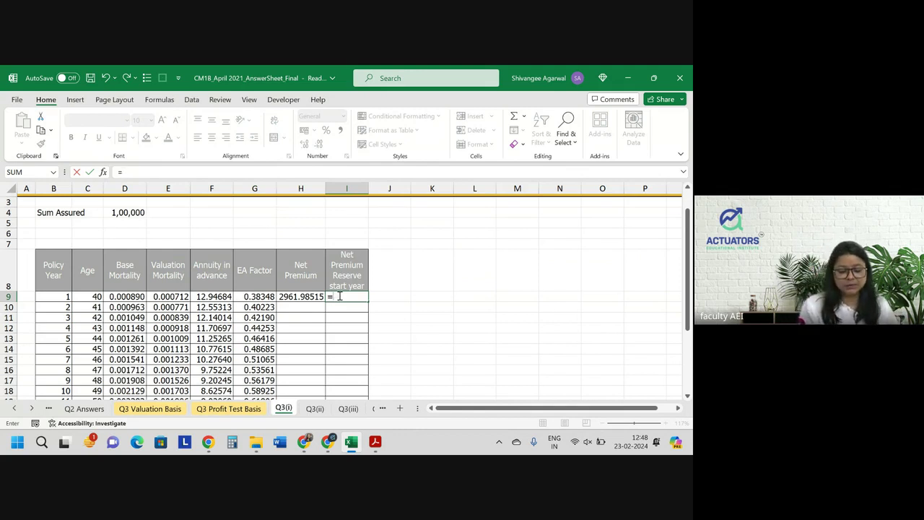
click(124, 211)
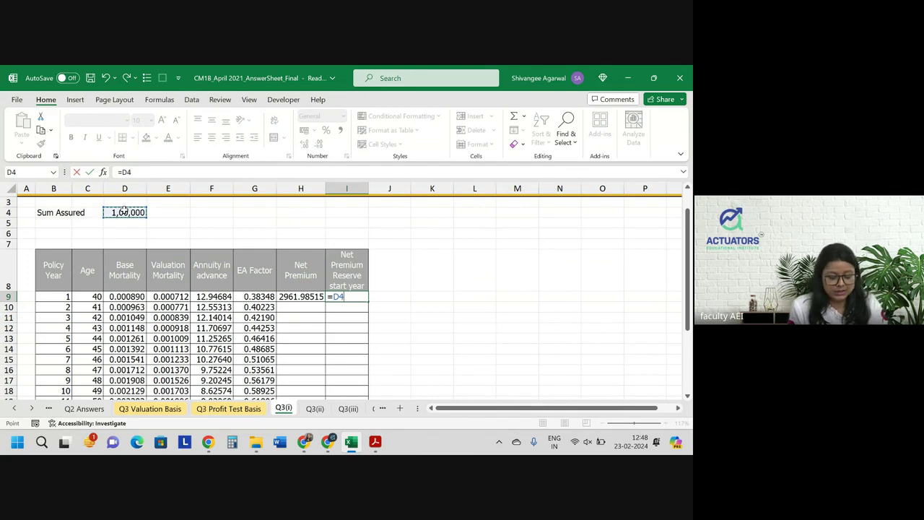
key(F4)
text(*)
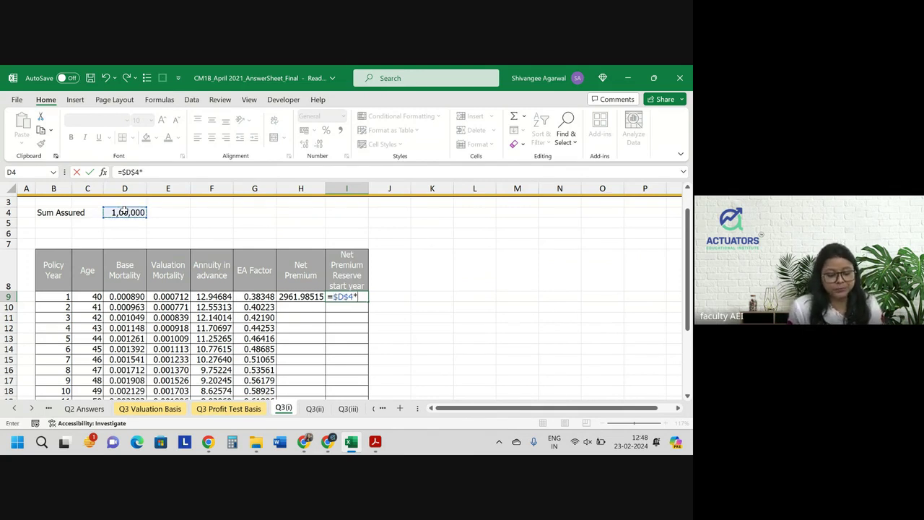
key(Left)
key(Left)
key(Left)
key(Right)
text(-)
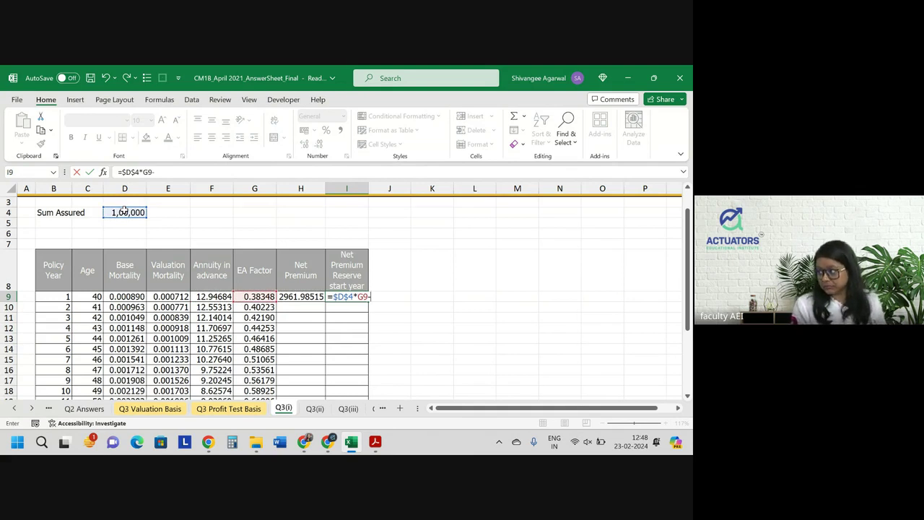
key(Left)
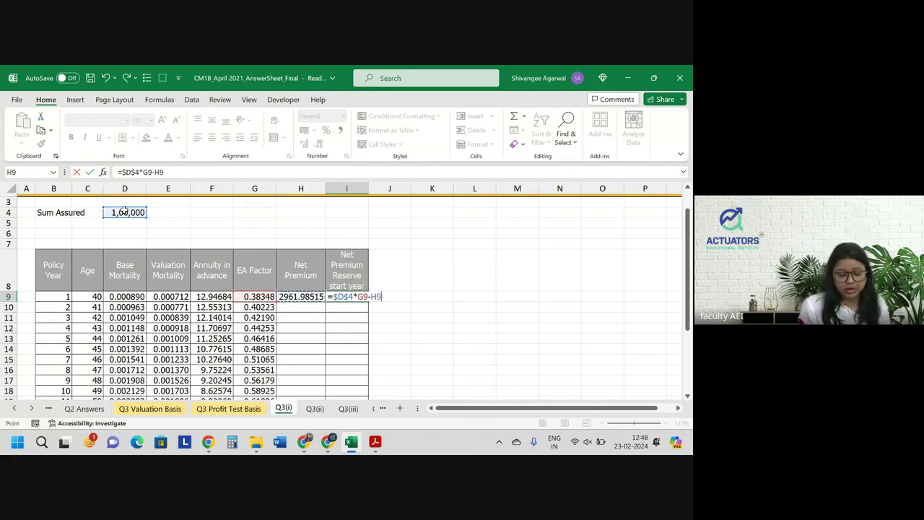
key(F4)
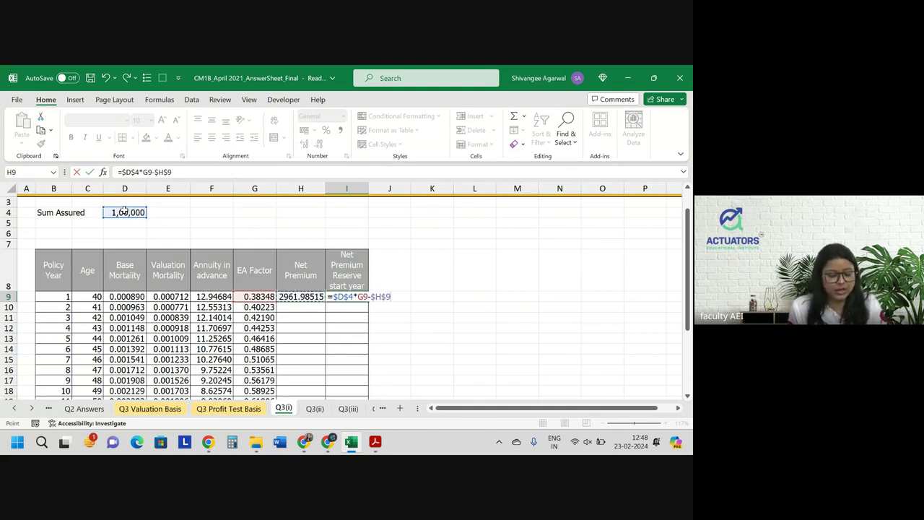
text(*)
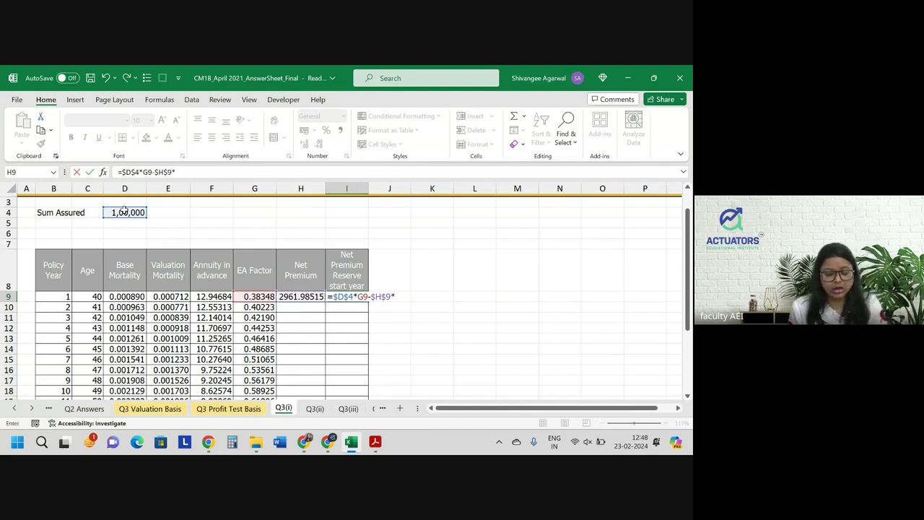
key(Left)
key(Left)
key(Left)
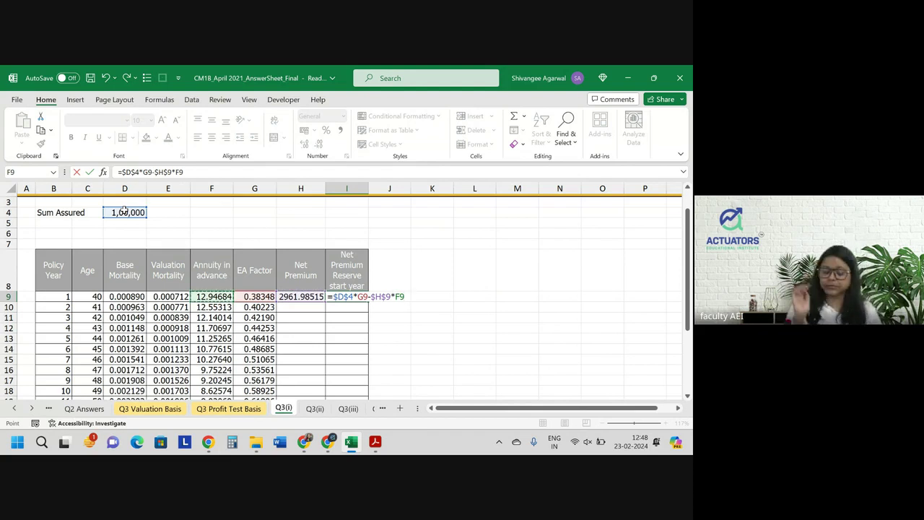
key(Return)
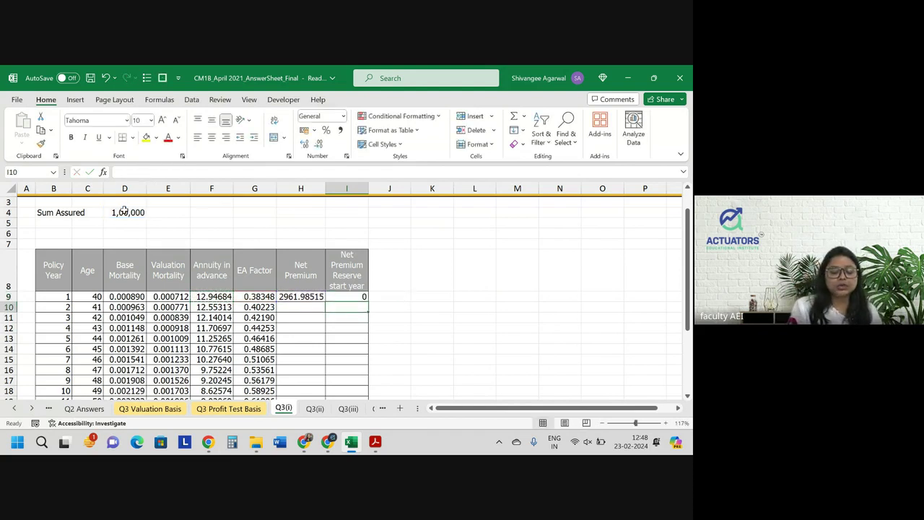
Step: Fill the reserve formula from I9 down to policy year 20 and format the reserves to two decimal places
click(359, 293)
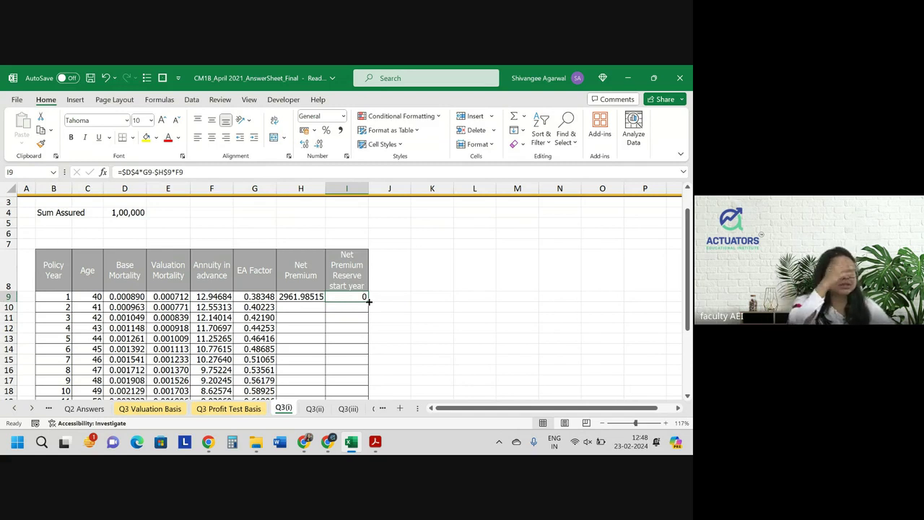
double_click(368, 302)
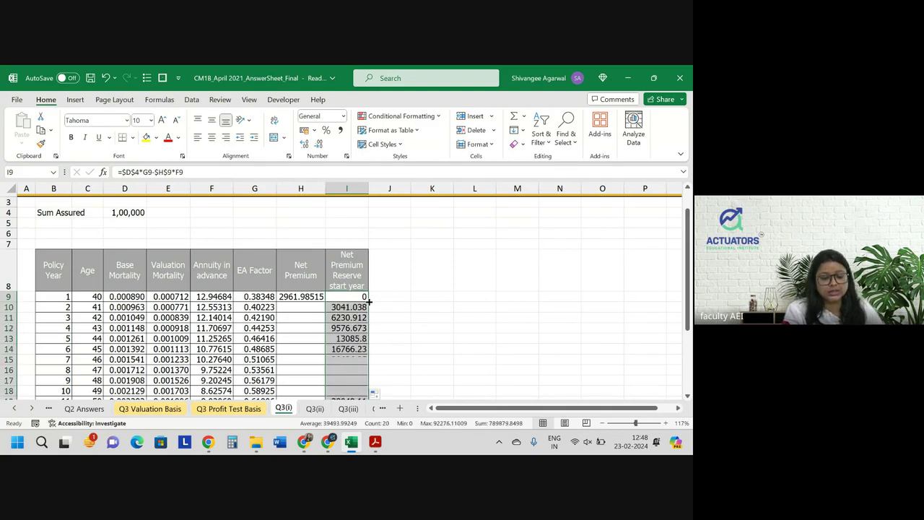
click(320, 146)
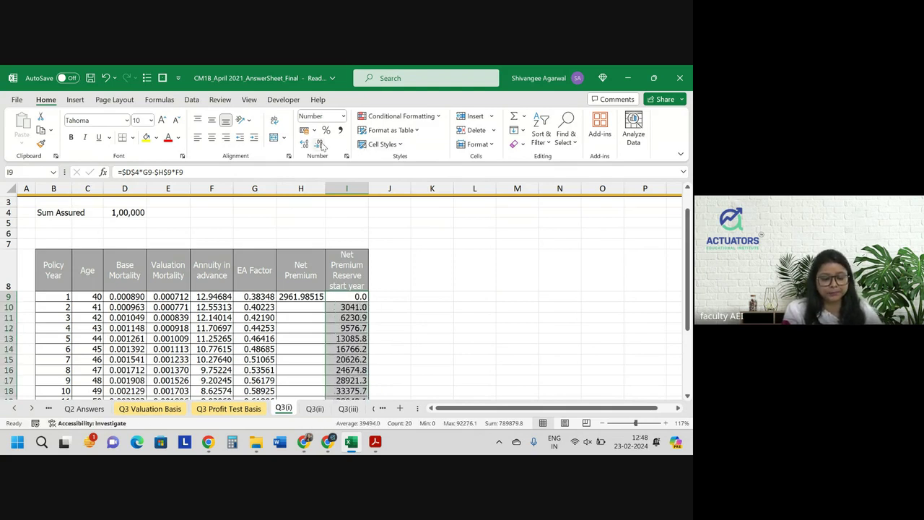
click(308, 146)
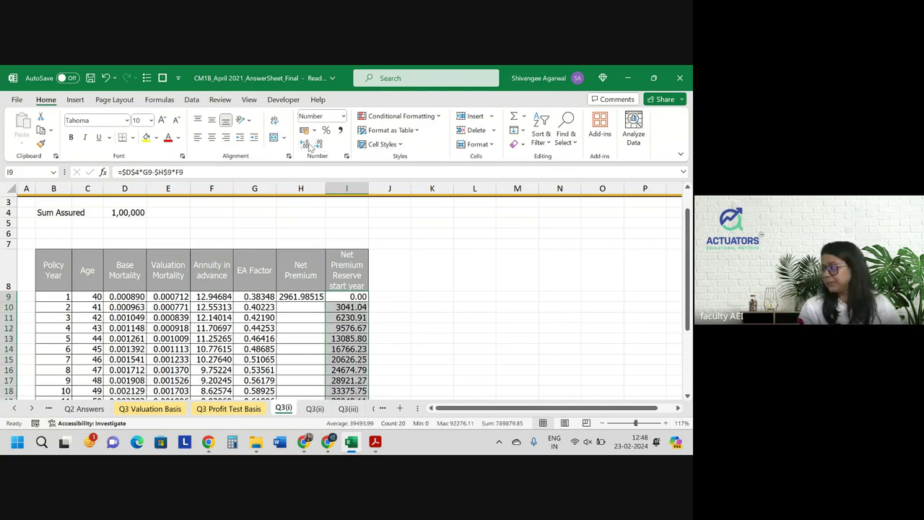
Step: Check the reserves through policy year 20, the formulas in the first reserve rows and the net premium formula in H9
scroll(339, 259, down, 2)
scroll(340, 258, down, 3)
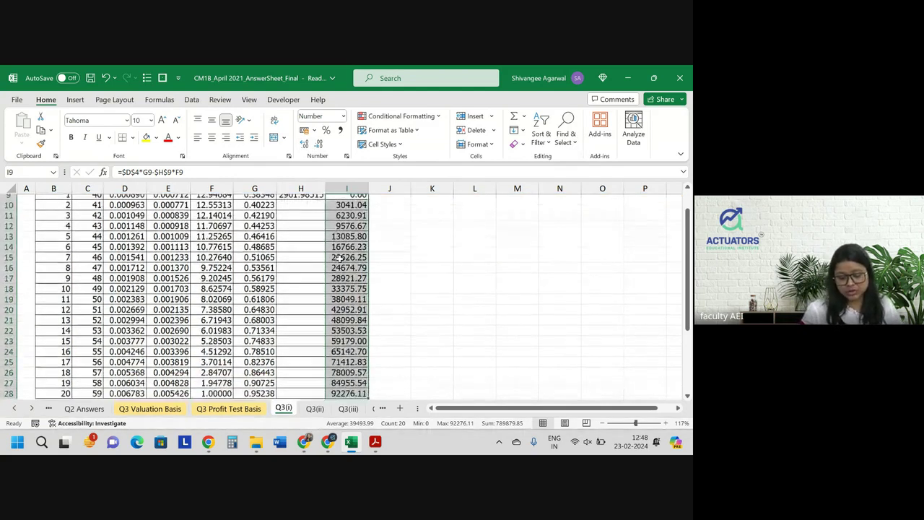
scroll(339, 259, up, 2)
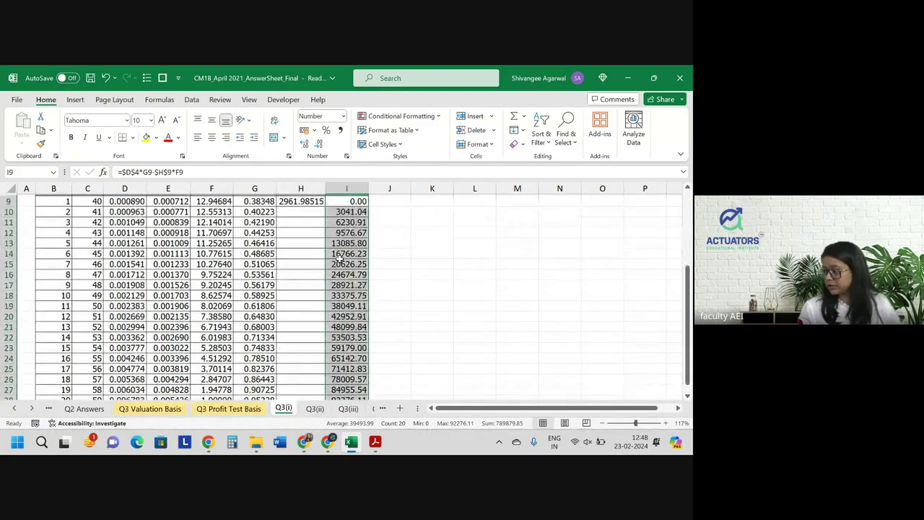
scroll(340, 259, up, 1)
click(344, 249)
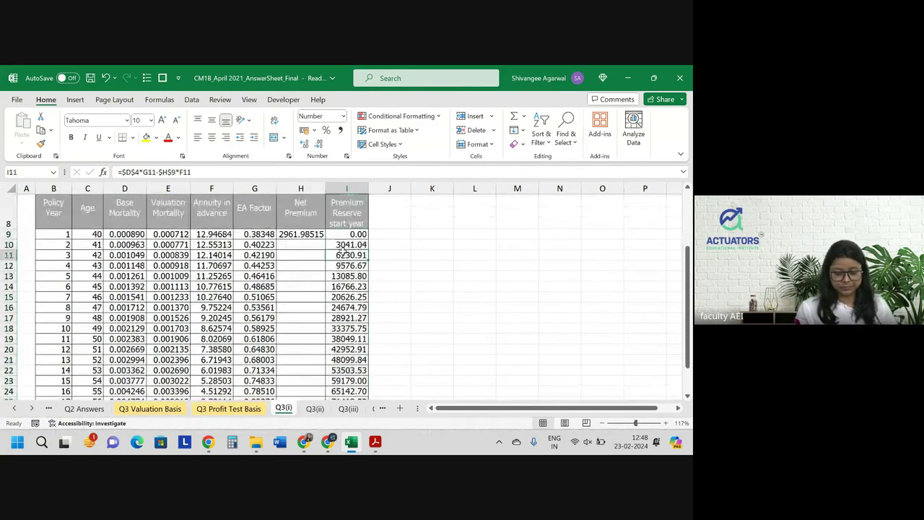
click(345, 236)
click(345, 244)
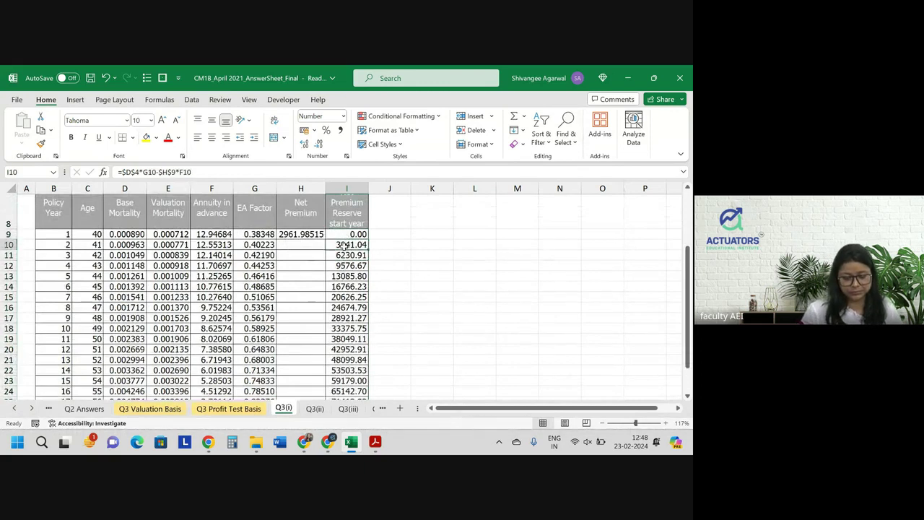
scroll(346, 245, up, 1)
scroll(347, 249, up, 1)
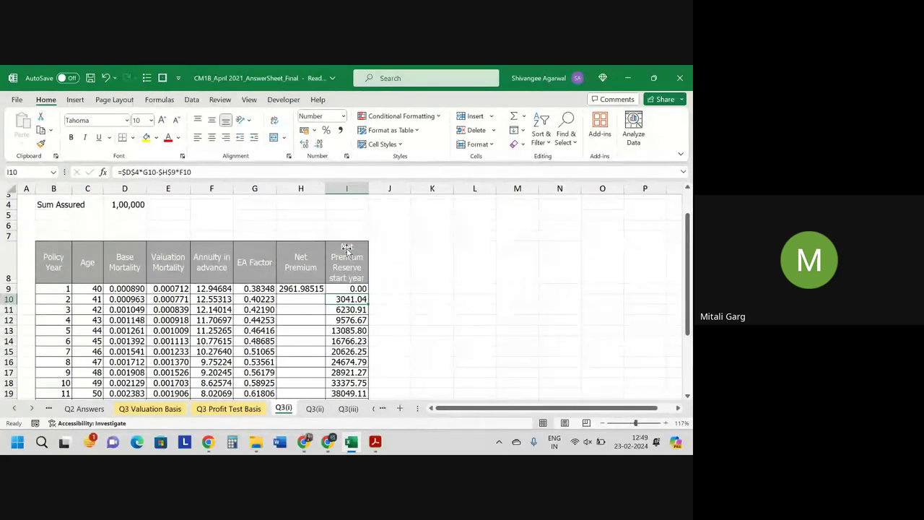
double_click(296, 288)
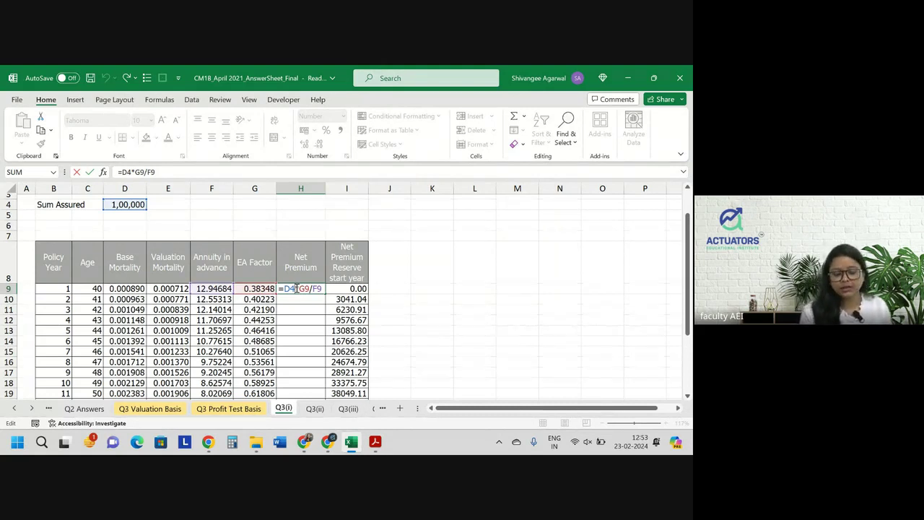
key(Return)
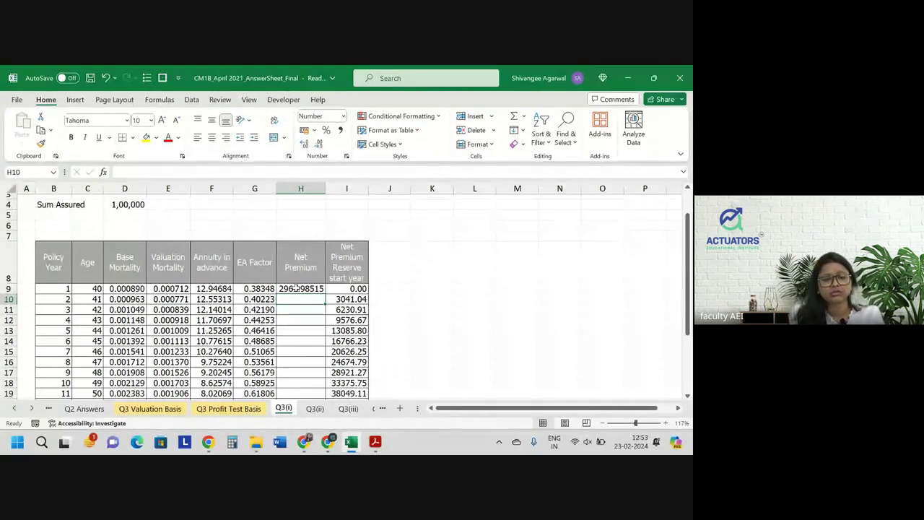
Step: Switch to the exam paper PDF, read the profit test assumptions statement in question 3, and return to the policy year 2 reserve in the Q3(i) sheet
key(alt+Tab)
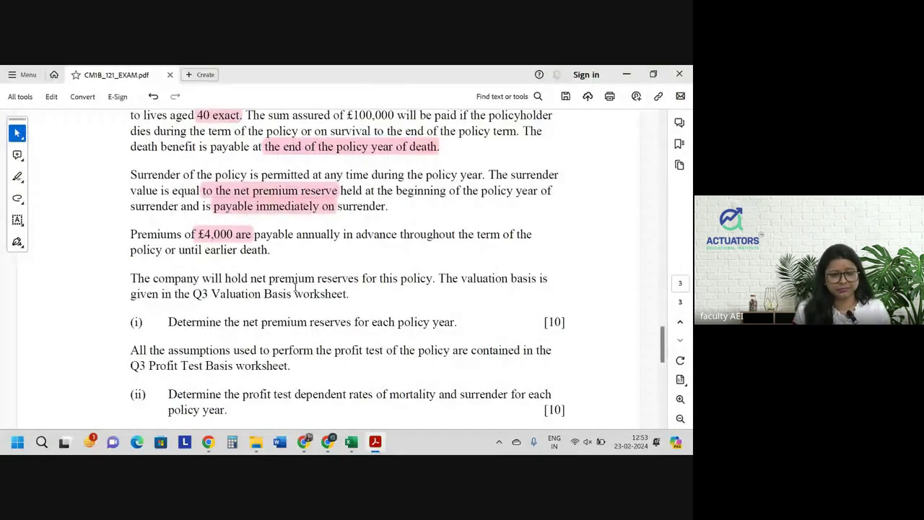
scroll(294, 287, down, 3)
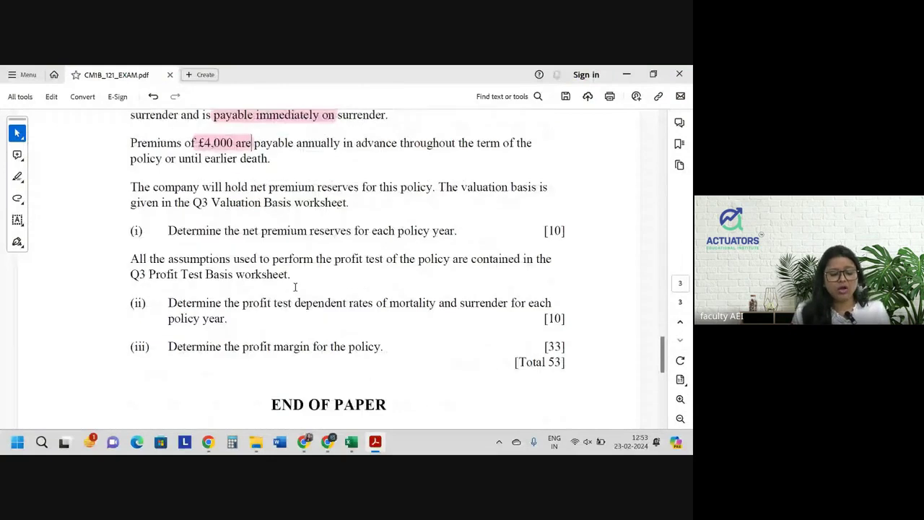
drag(130, 259, 354, 265)
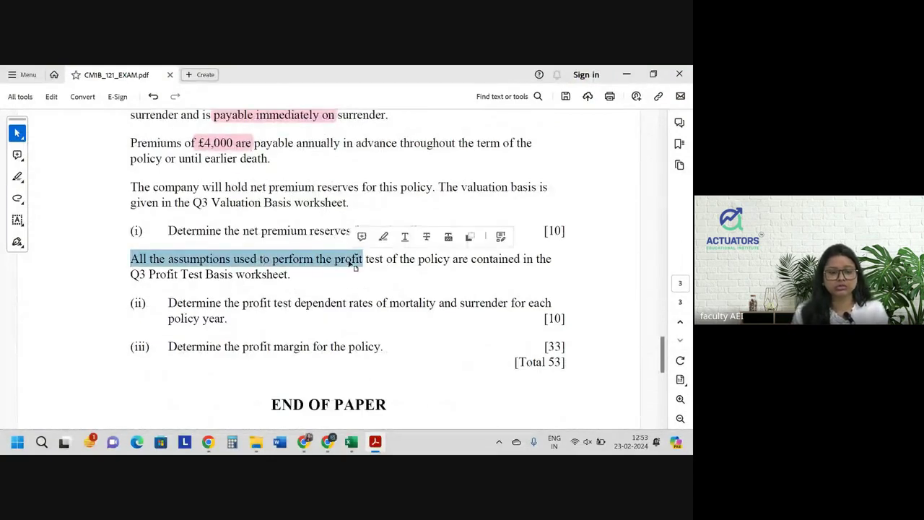
key(alt+Tab)
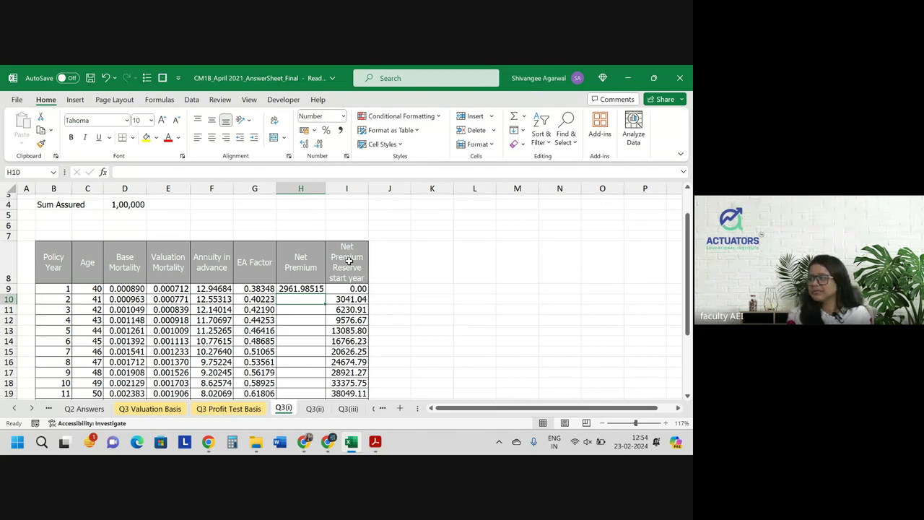
key(alt+Tab)
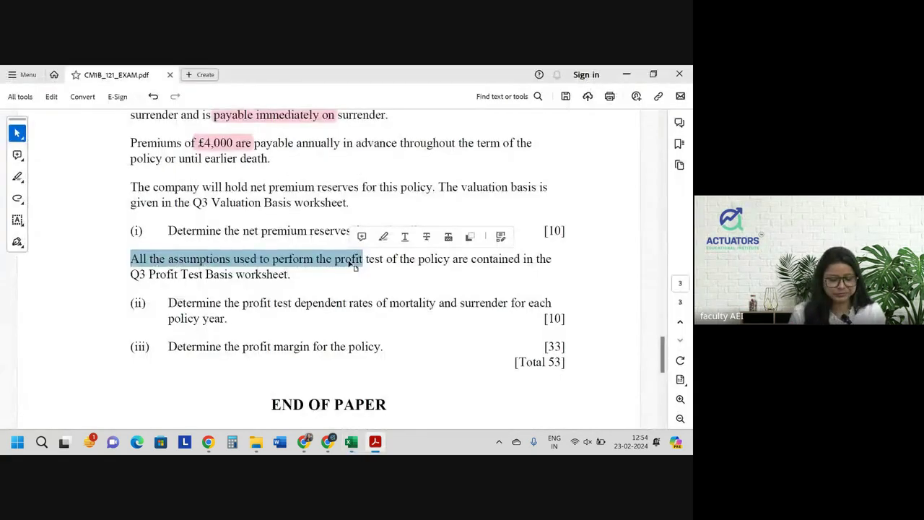
drag(273, 259, 367, 266)
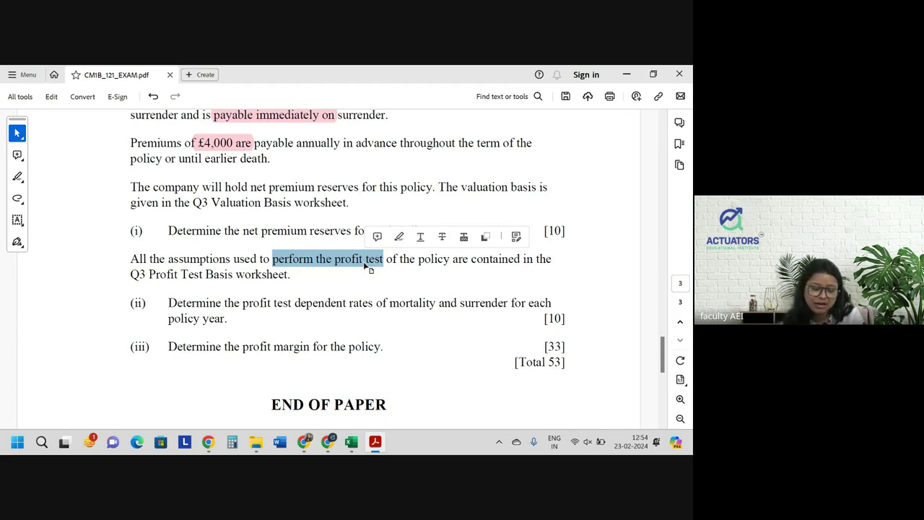
key(alt+Tab)
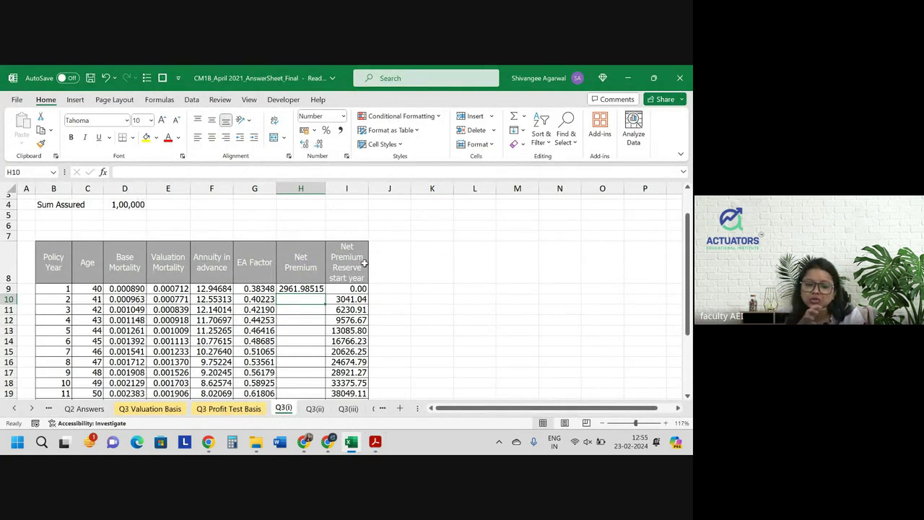
click(355, 299)
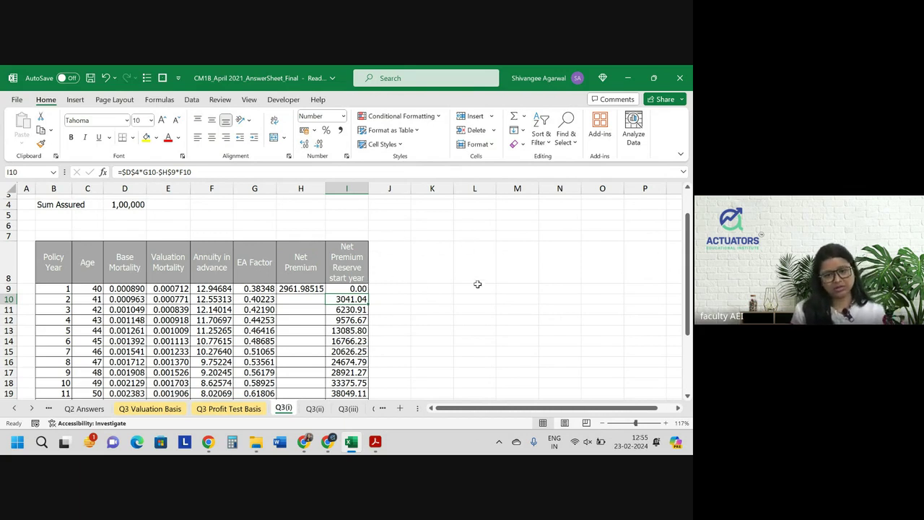
Step: Reread the profit test assumptions sentence in the exam paper and view the Q3 Profit Test Basis sheet it refers to
key(alt+Tab)
scroll(302, 260, down, 1)
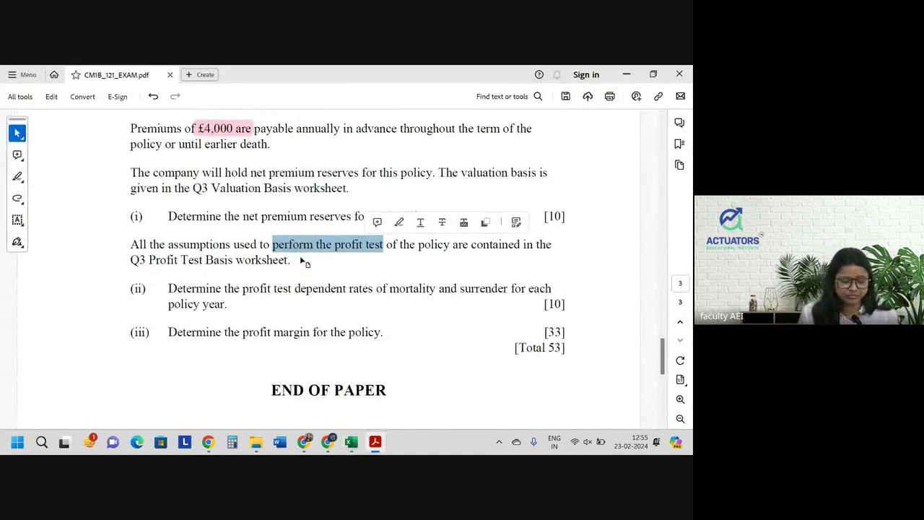
click(239, 255)
drag(208, 243, 423, 247)
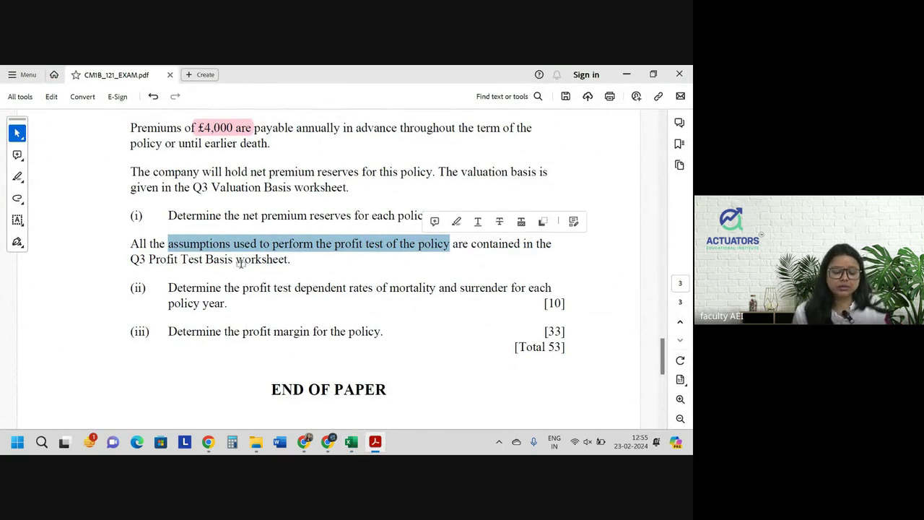
key(alt+Tab)
click(244, 412)
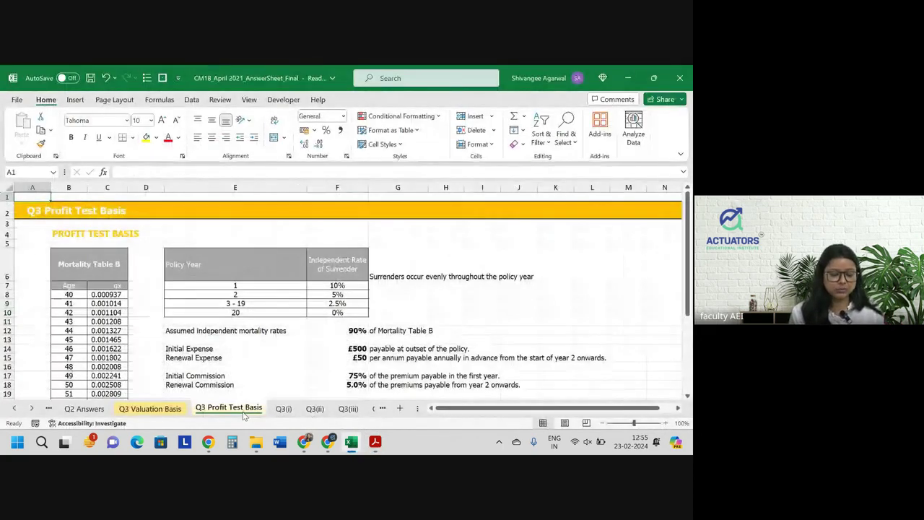
key(alt+Tab)
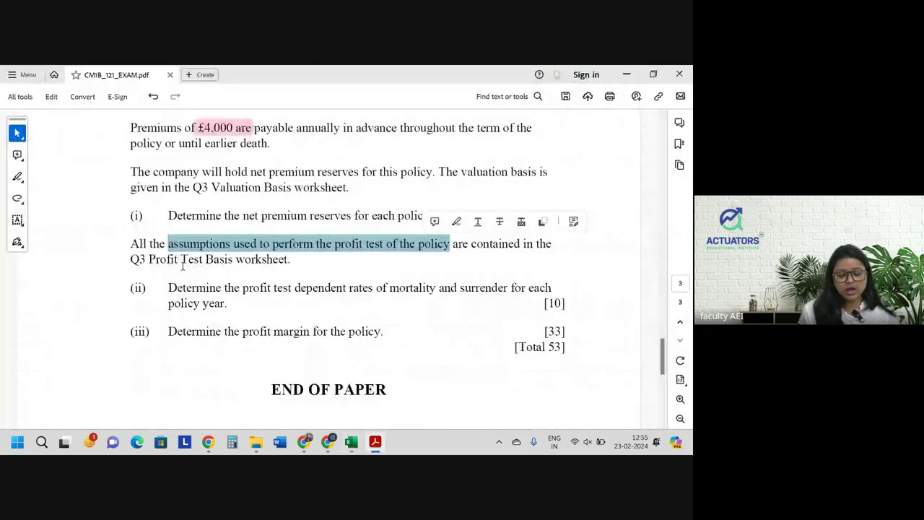
Step: Read question 3 part (ii) in the exam paper on the dependent rates of mortality and surrender for each policy year
drag(169, 288, 415, 295)
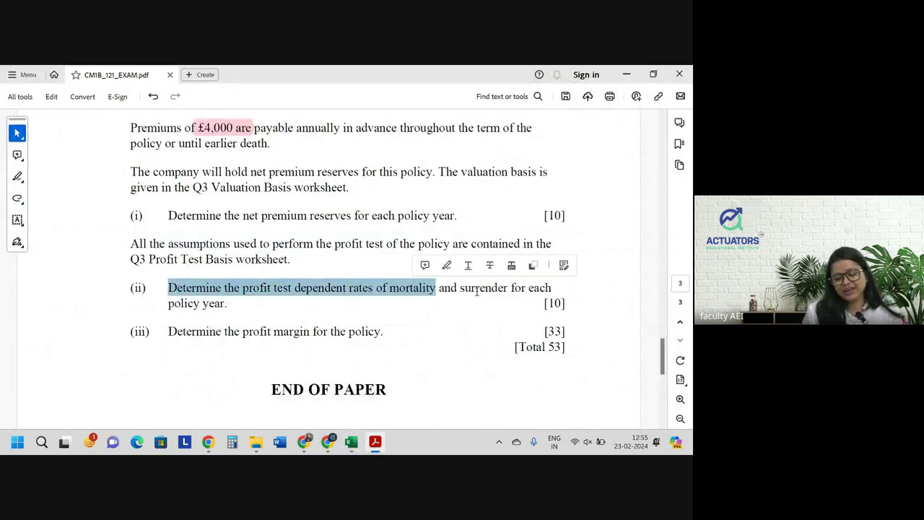
click(478, 292)
drag(168, 304, 224, 305)
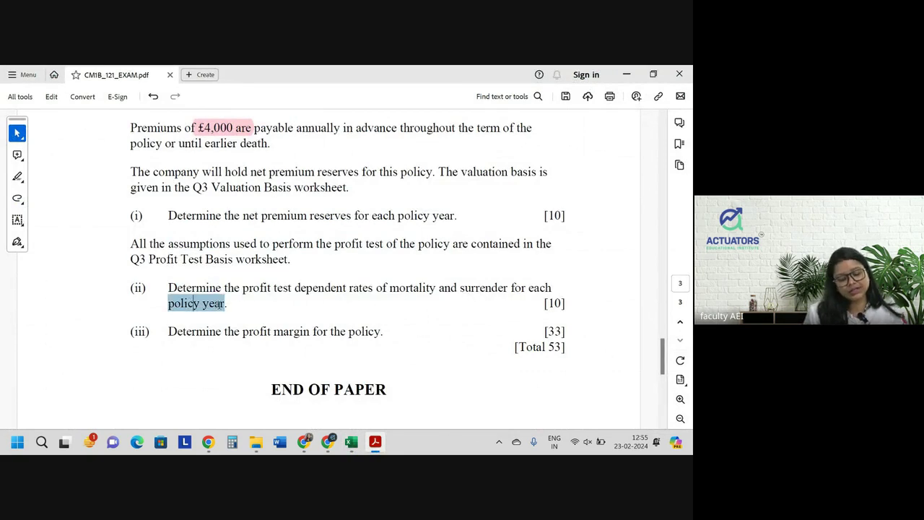
click(271, 318)
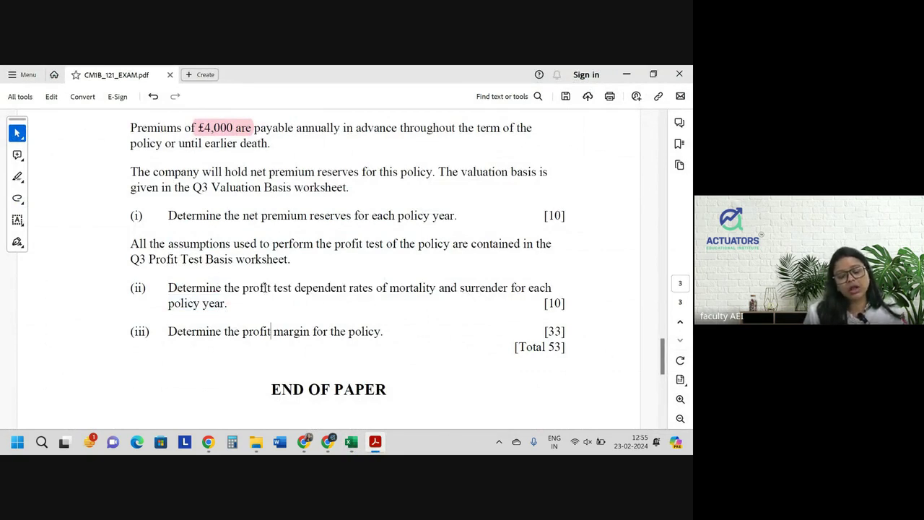
drag(243, 289, 526, 292)
click(332, 274)
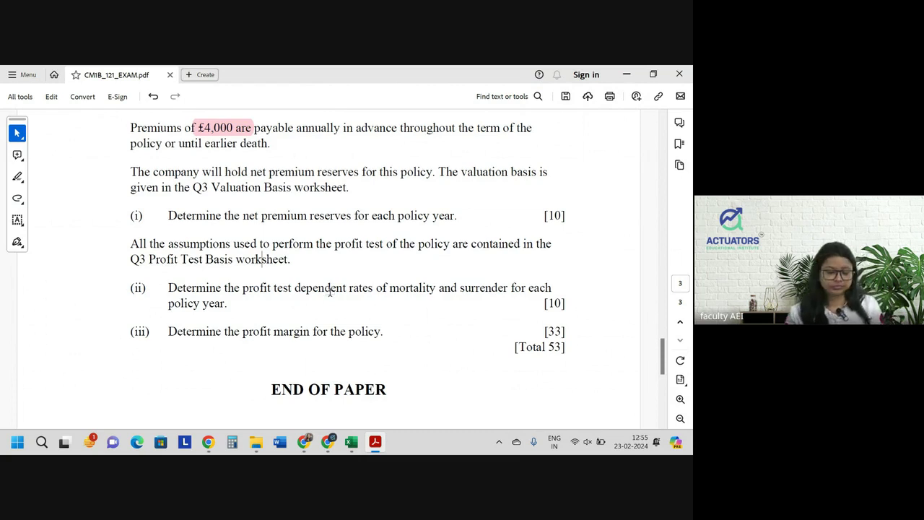
Step: Open the Q3(ii) workings sheet in Excel and check the Age and Base Mortality headings on the Q3(i) sheet before returning to it
key(alt+Tab)
click(318, 410)
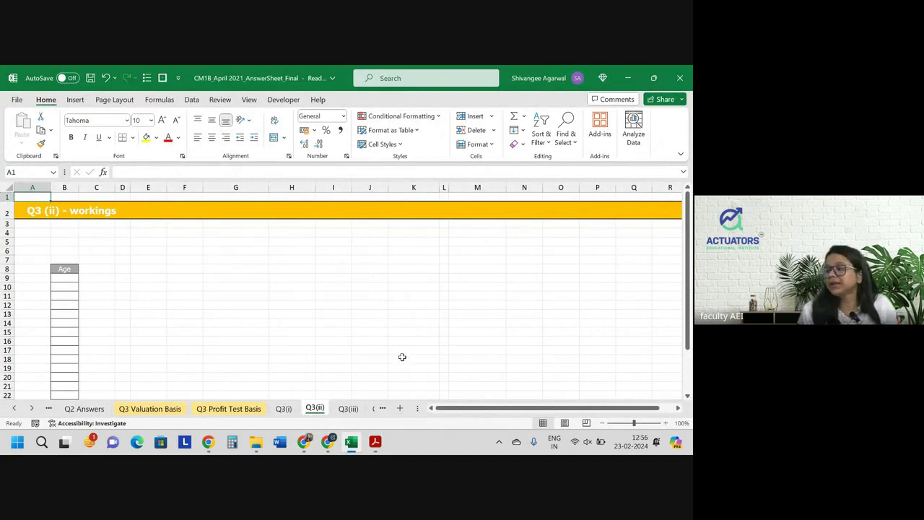
click(61, 277)
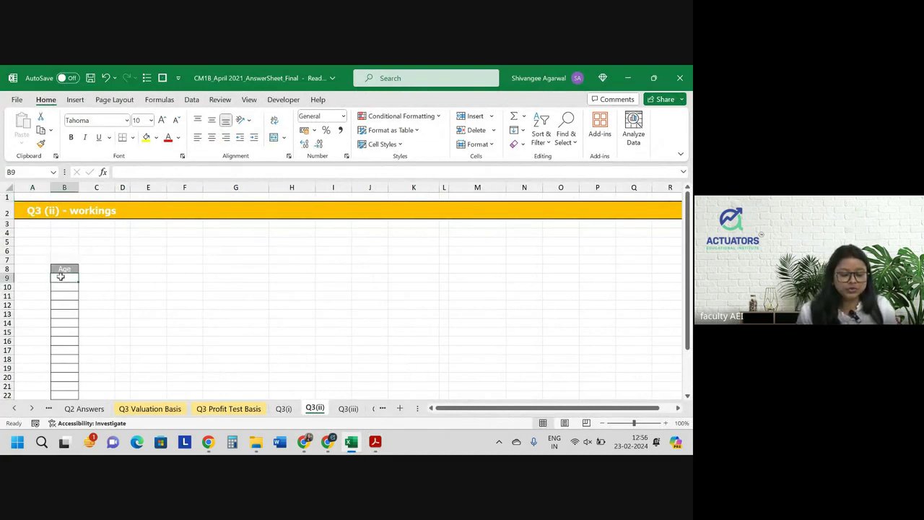
click(284, 409)
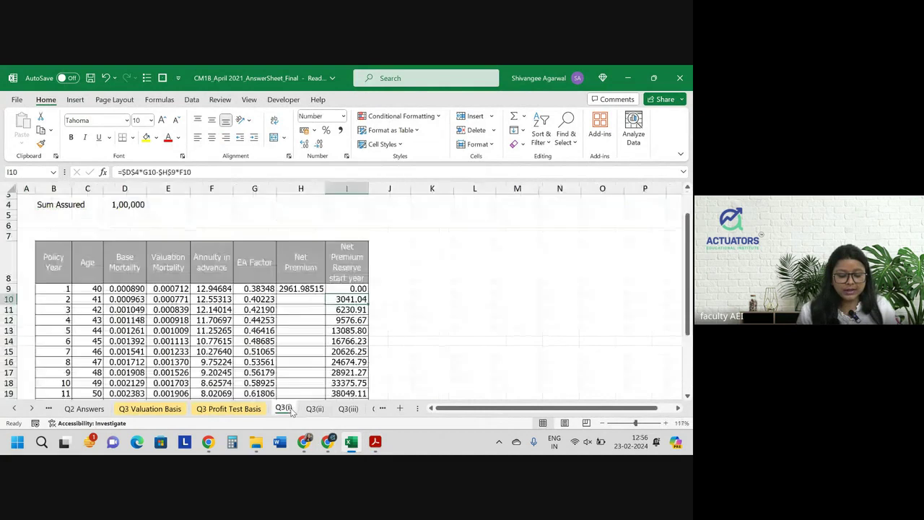
click(86, 267)
drag(85, 267, 106, 261)
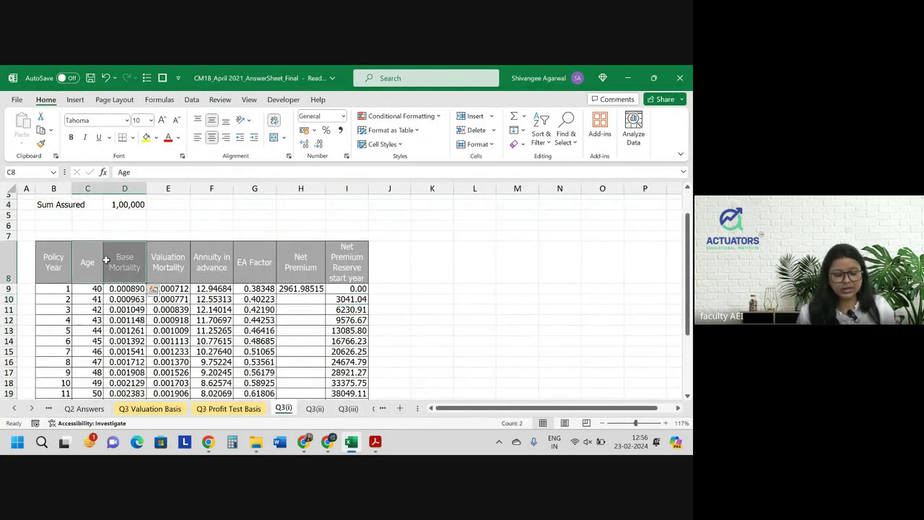
click(109, 262)
click(313, 408)
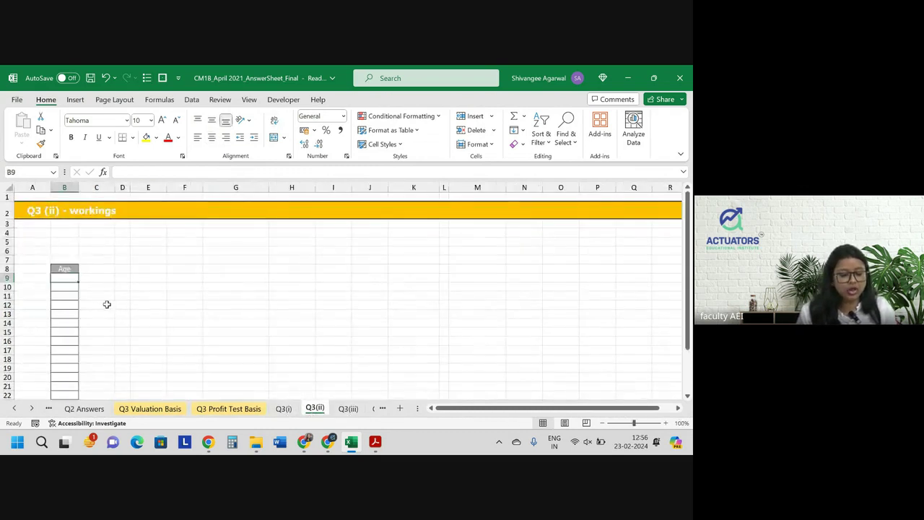
Step: Fill the Age column of the Q3(ii) sheet with ages 40 to 59 in B9:B28
text(40)
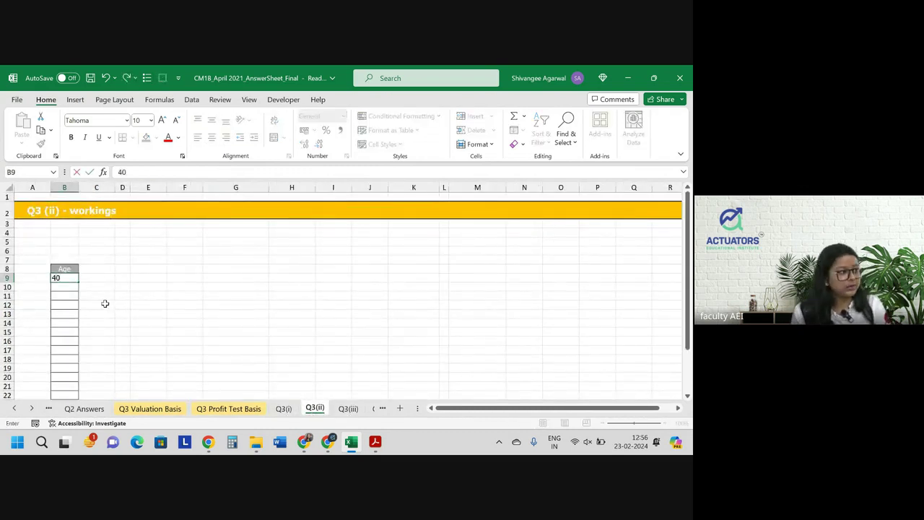
key(Return)
text(41)
key(Return)
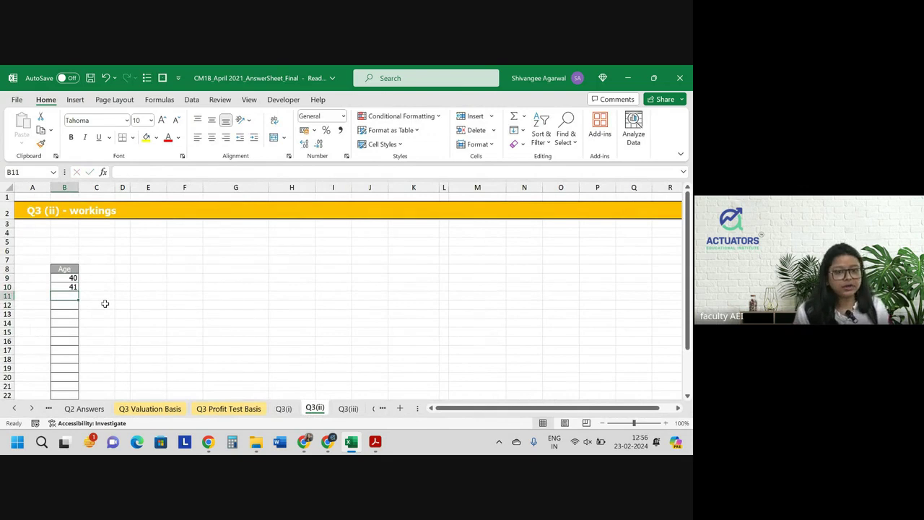
click(64, 285)
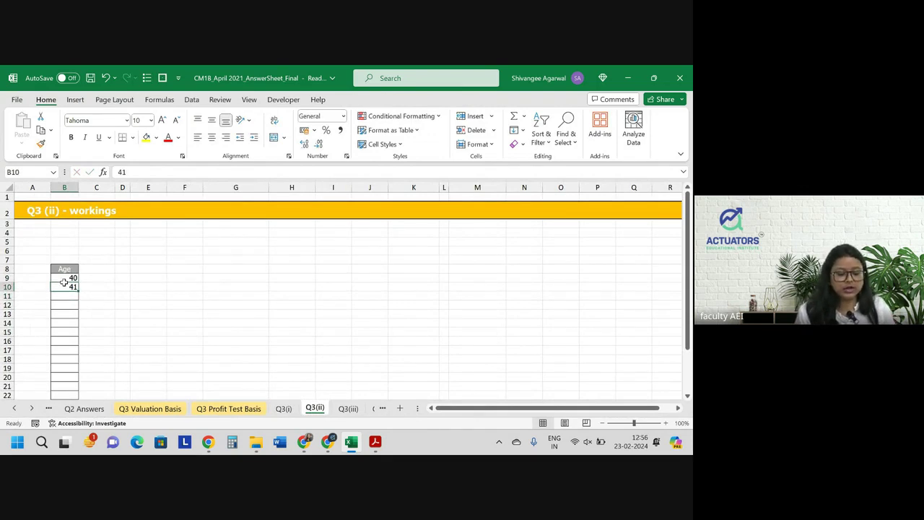
click(64, 280)
drag(63, 280, 72, 388)
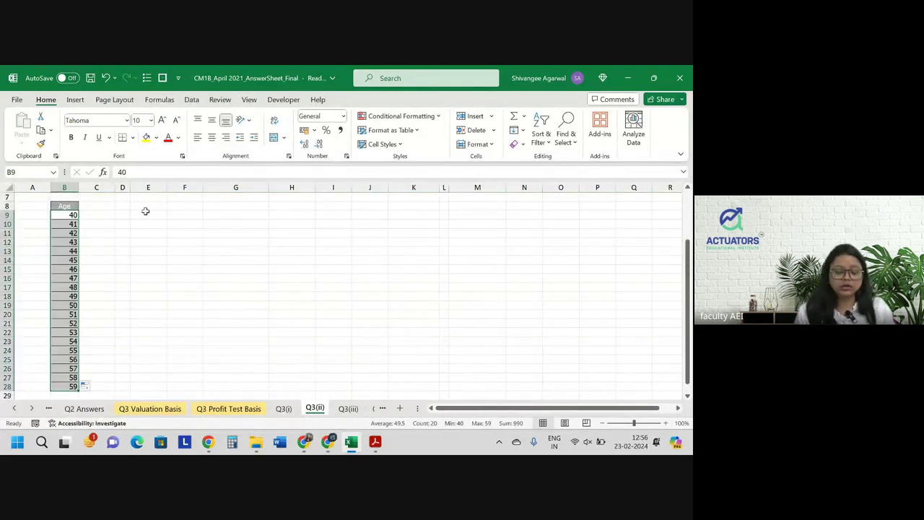
Step: Enter the heading qx in C8 and copy the Age header formatting across C8:O8
click(96, 206)
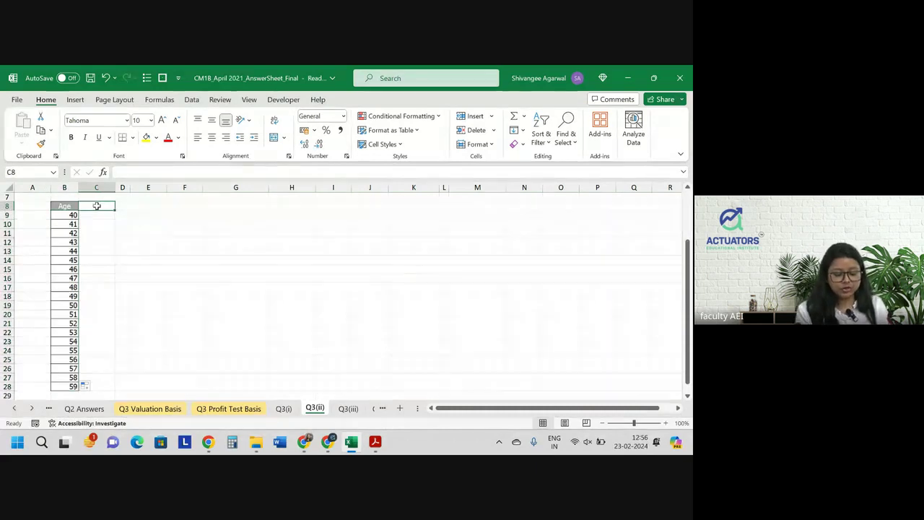
text(qx)
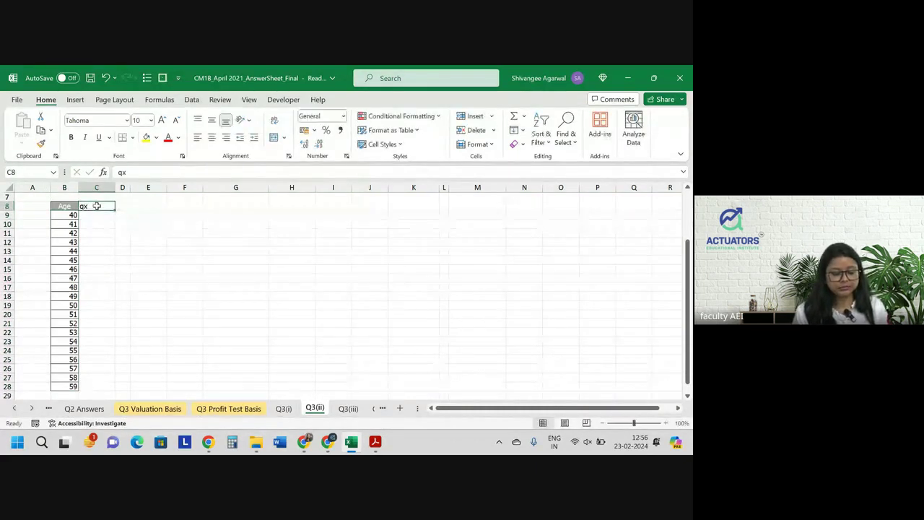
key(Left)
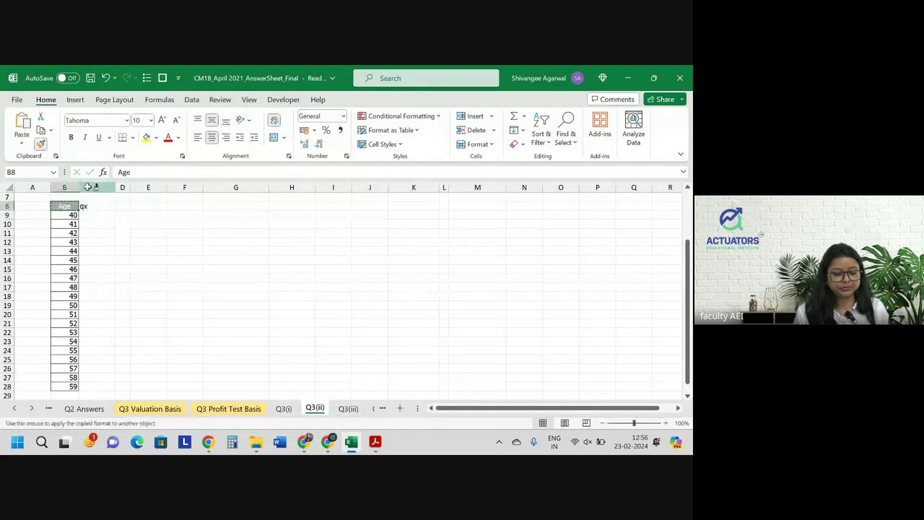
drag(94, 206, 574, 205)
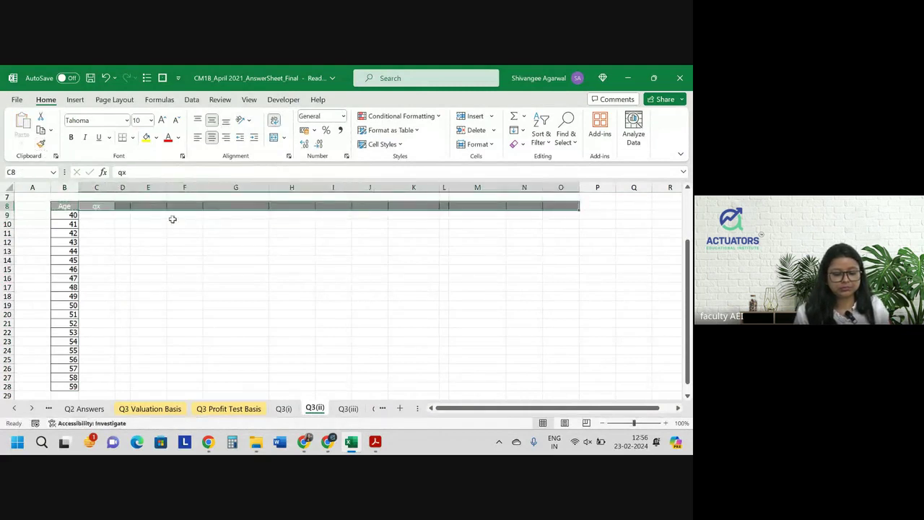
Step: Link C9 to the age 40 mortality rate with ='Q3 Profit Test Basis'!C8 and fill it down to age 59
click(108, 216)
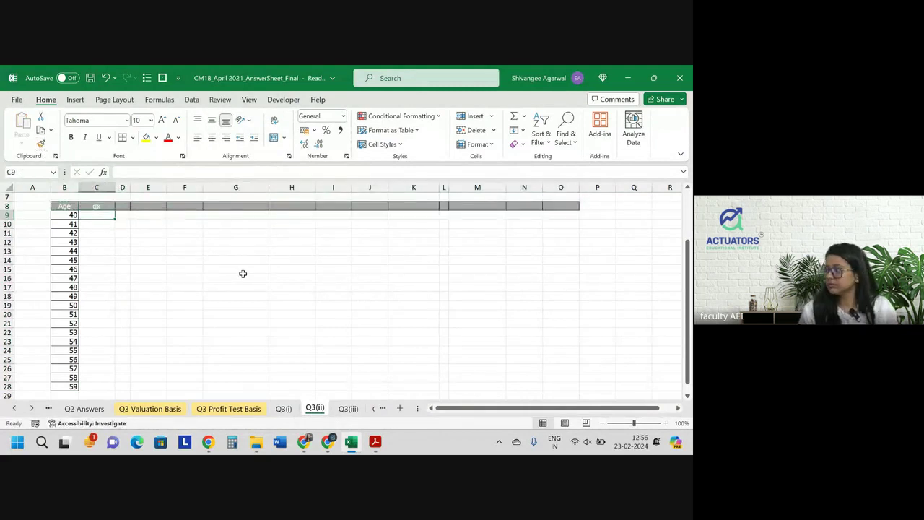
text(=)
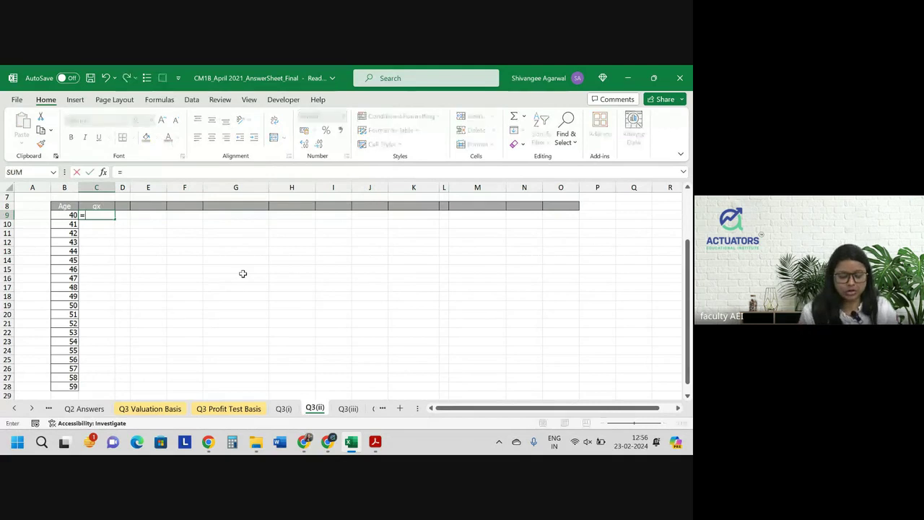
key(ctrl+Page_Up)
key(ctrl+Page_Up)
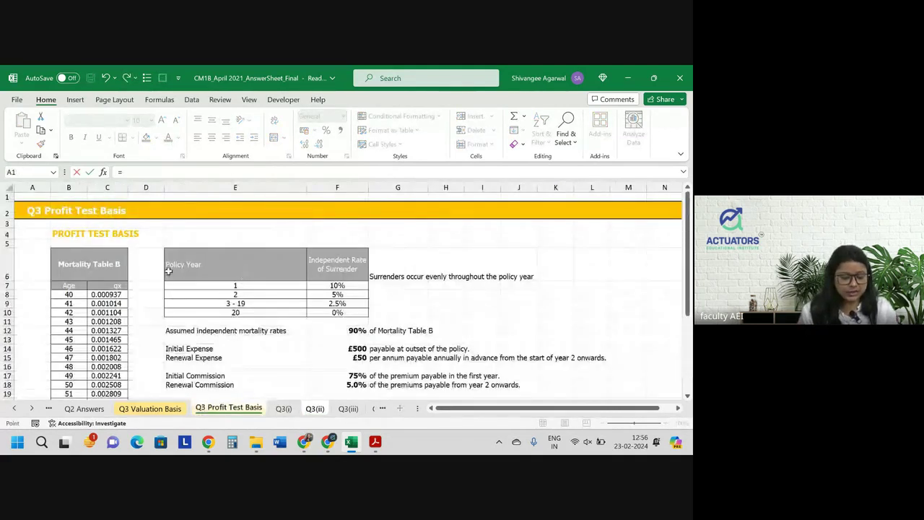
click(114, 294)
key(Return)
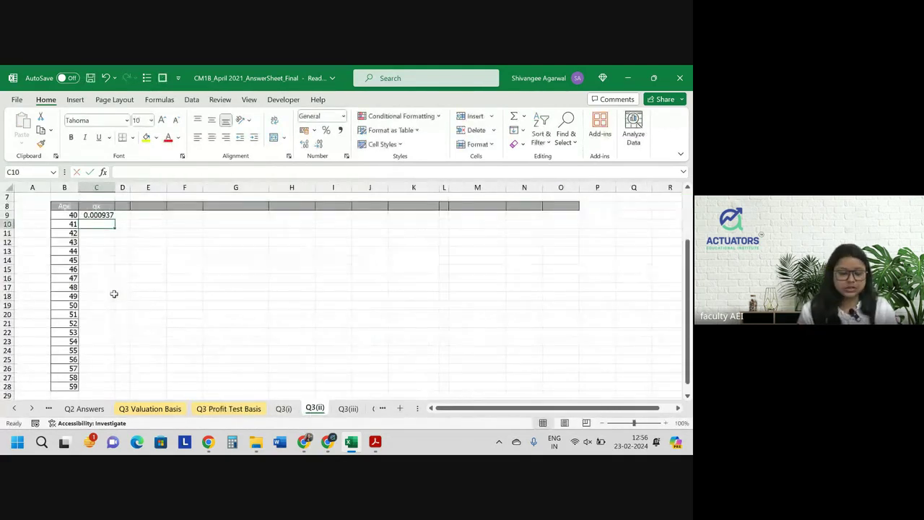
click(101, 215)
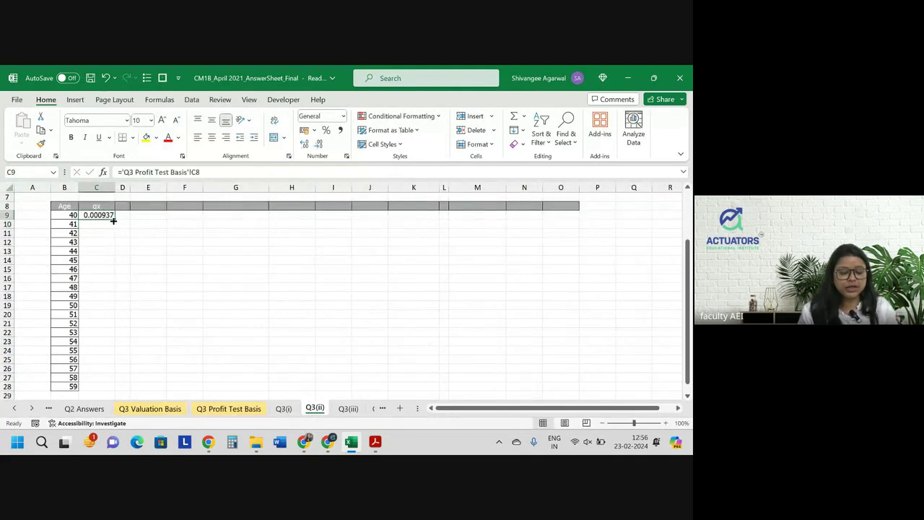
double_click(114, 219)
Step: Widen column D of the Q3(ii) table and enter the heading qx^d in D8
drag(127, 187, 161, 188)
click(133, 207)
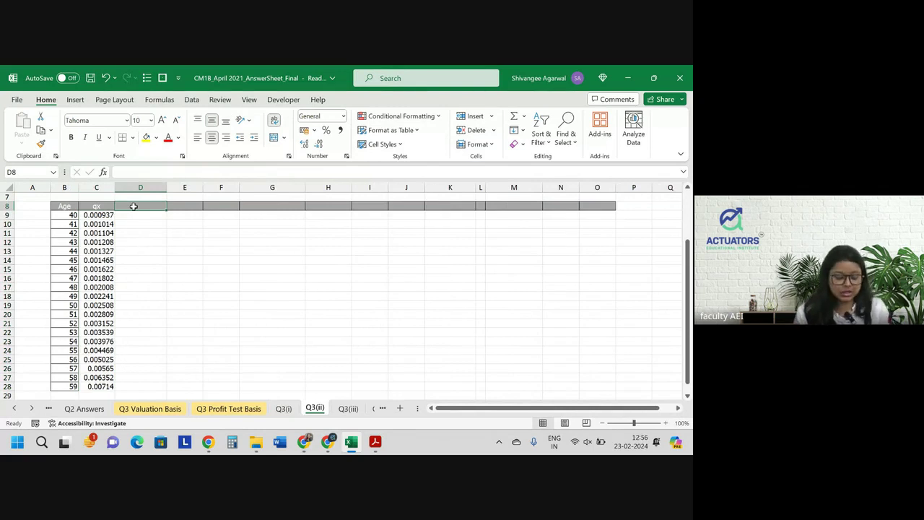
text(qx)
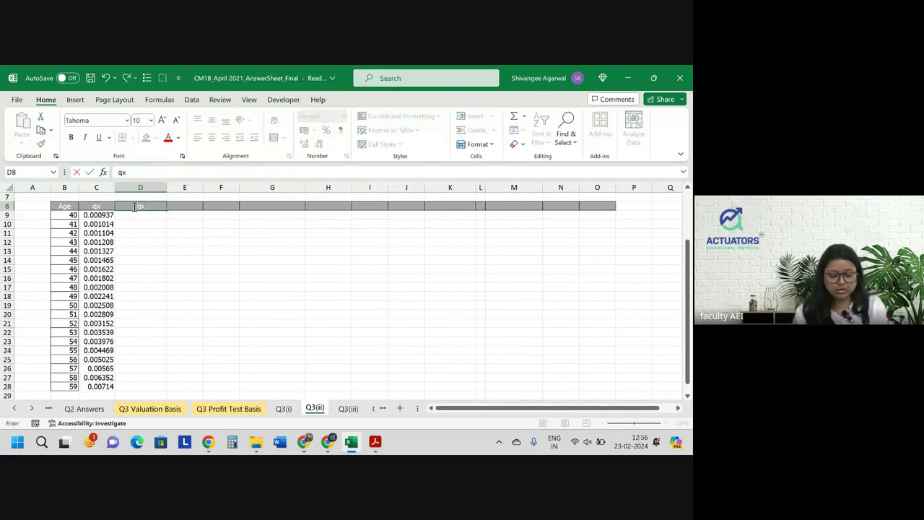
text(^d)
key(Return)
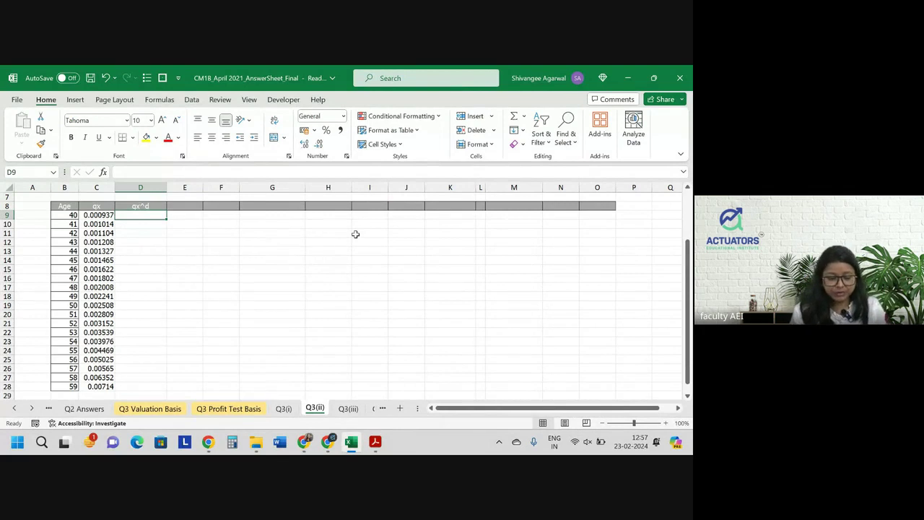
Step: Calculate the age 40 independent mortality rate in D9 with =C9*'Q3 Profit Test Basis'!F12
text(=)
key(Left)
text(*)
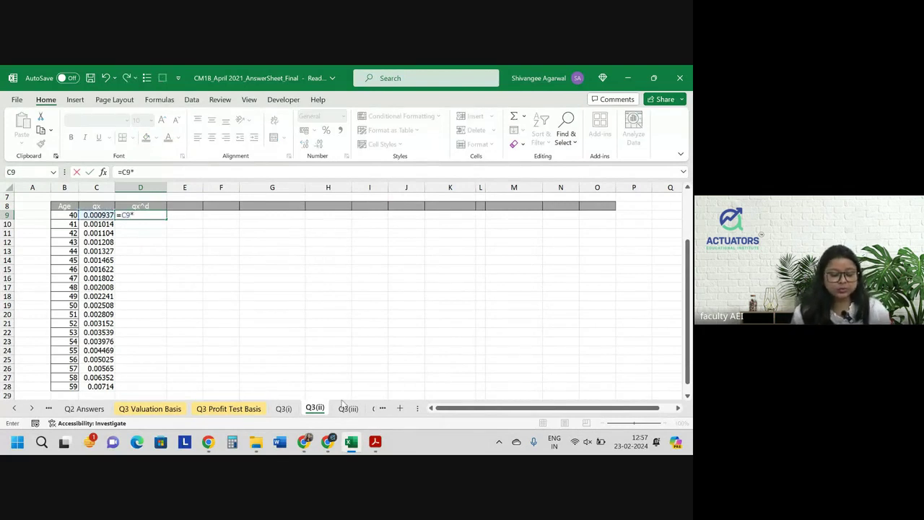
click(228, 408)
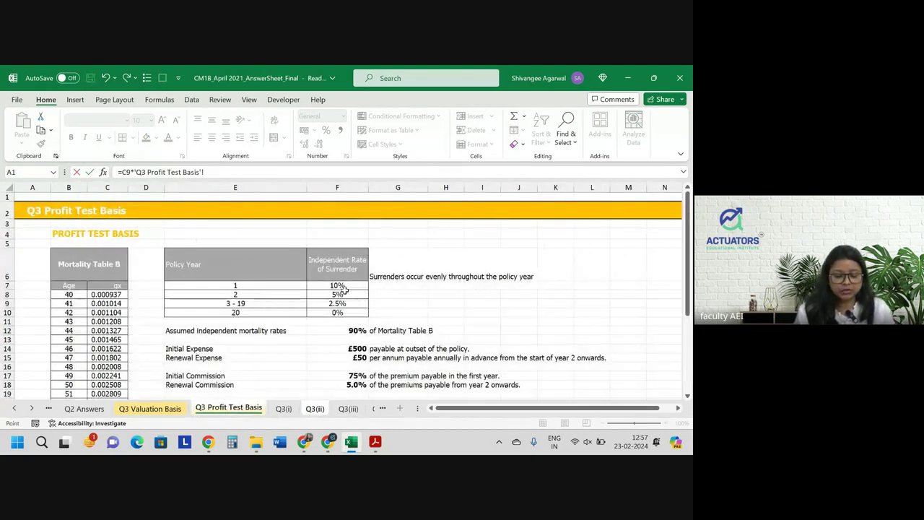
scroll(345, 288, down, 1)
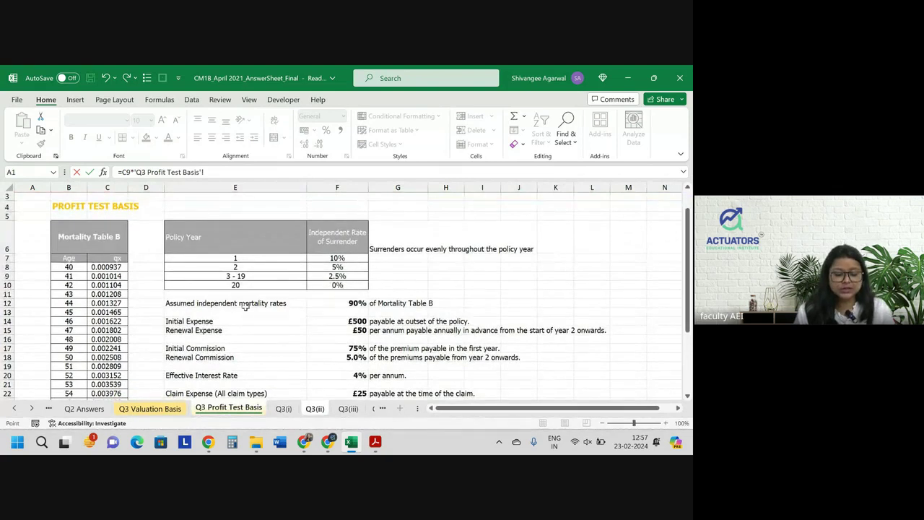
click(353, 303)
key(Return)
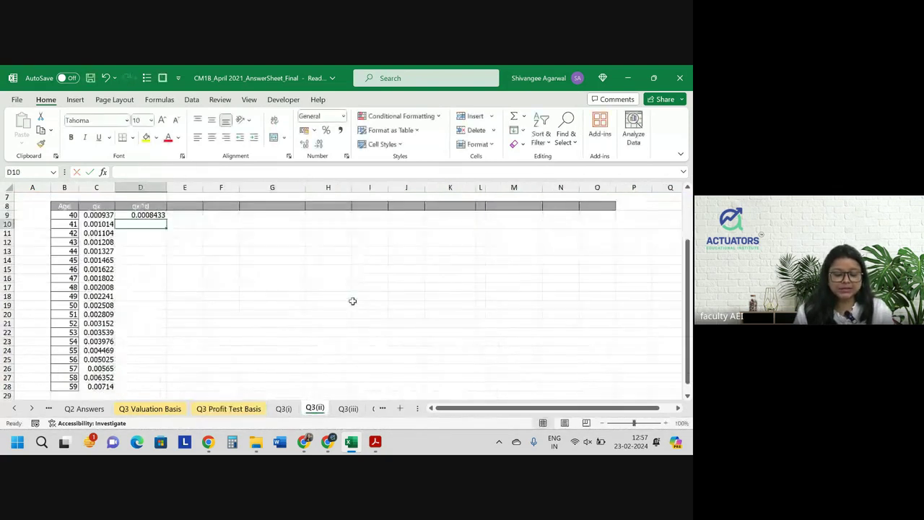
Step: Review the mortality assumption on the profit test basis sheet, then make D9's F12 reference absolute ($F$12) and fill the formula down to age 59
click(227, 409)
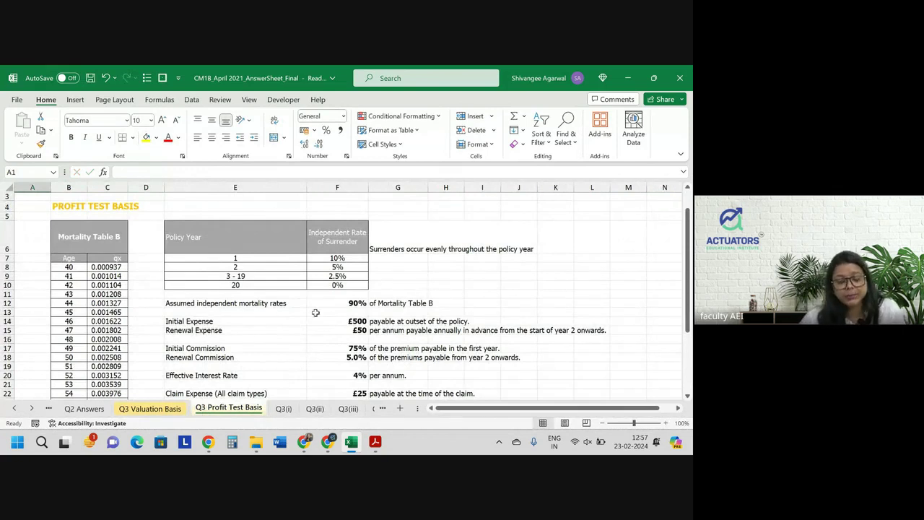
scroll(316, 312, down, 1)
click(351, 287)
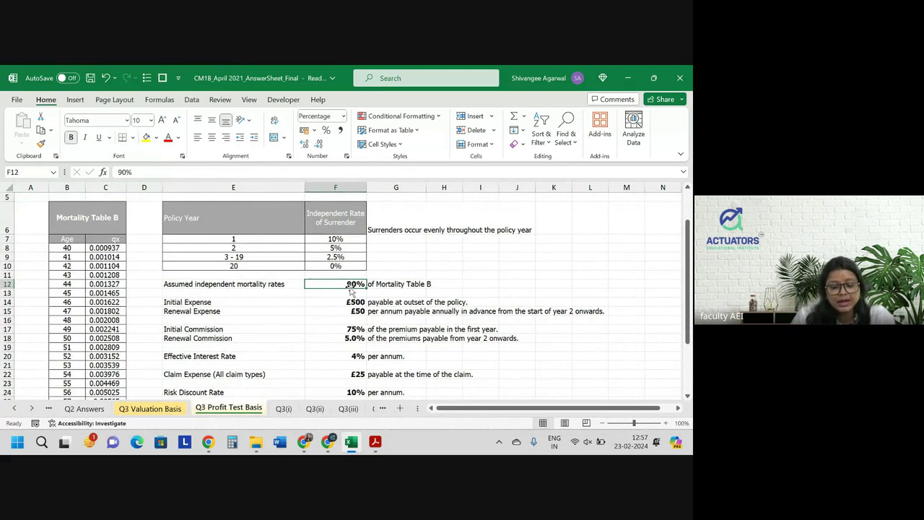
scroll(351, 288, down, 1)
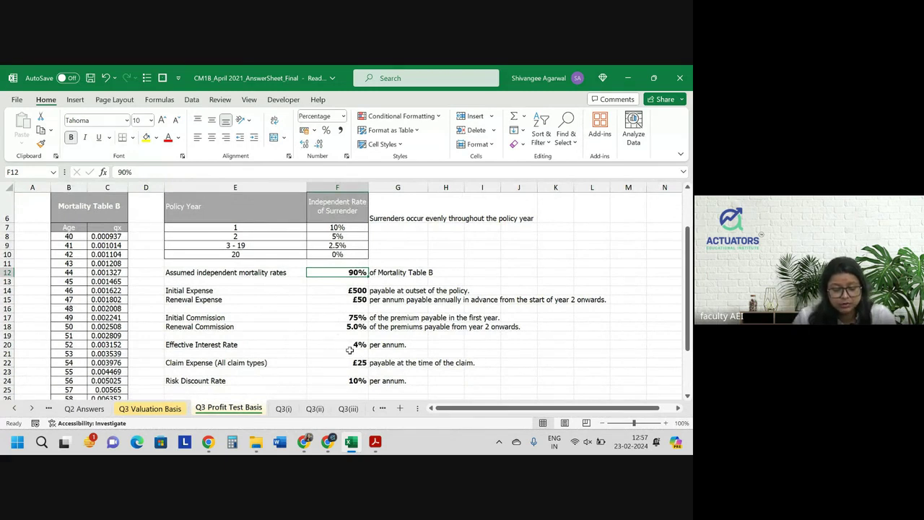
scroll(362, 303, up, 1)
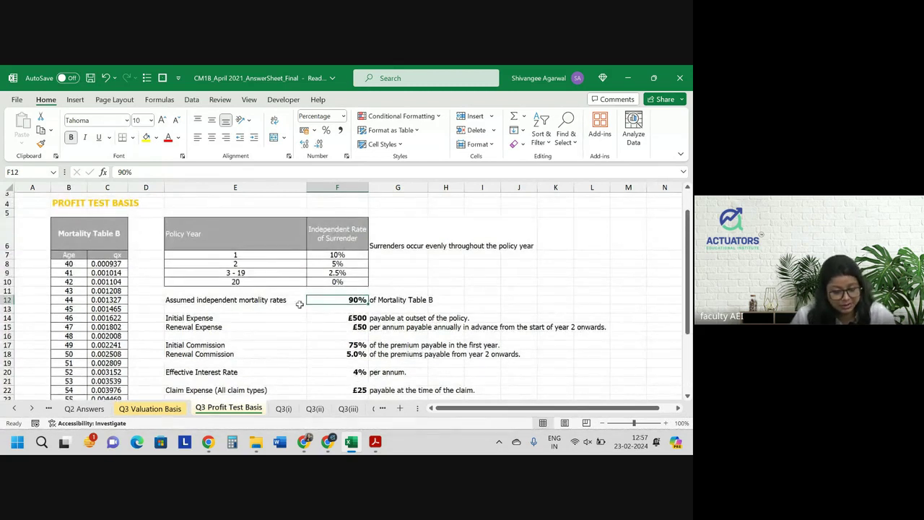
click(315, 409)
click(149, 215)
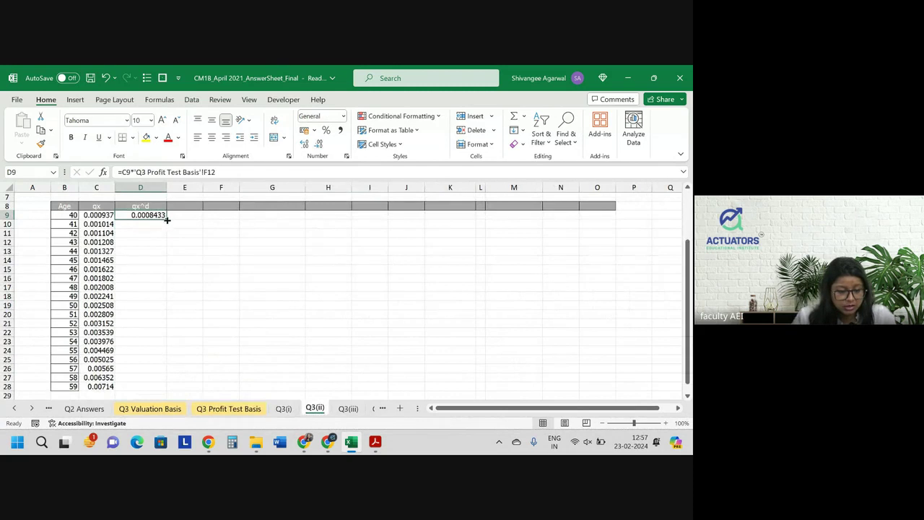
click(208, 171)
double_click(210, 172)
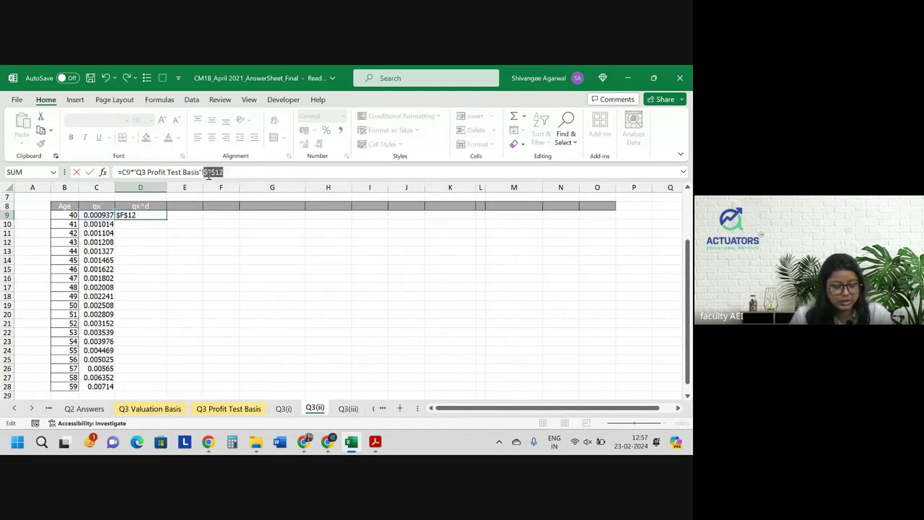
key(Return)
click(147, 215)
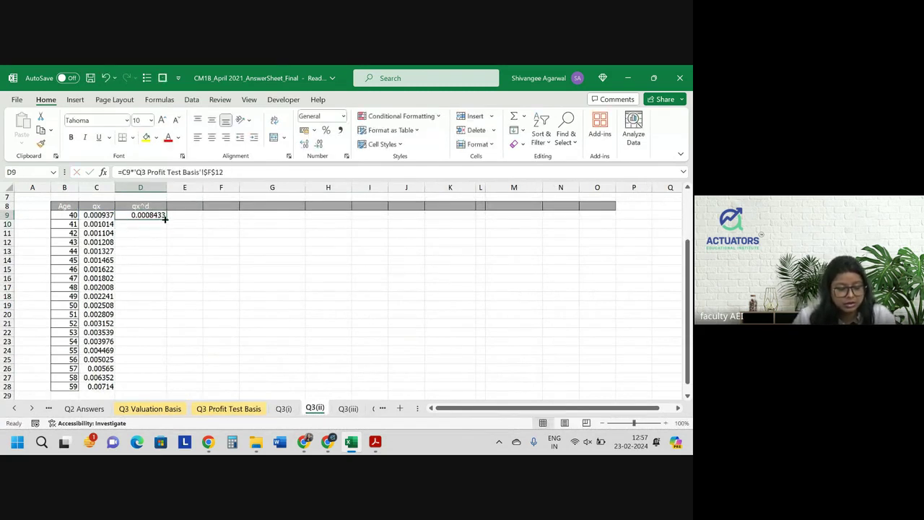
double_click(167, 219)
Step: Enter the heading qx^s in E8 and link E9 to the policy year 1 surrender rate with ='Q3 Profit Test Basis'!F7
click(185, 207)
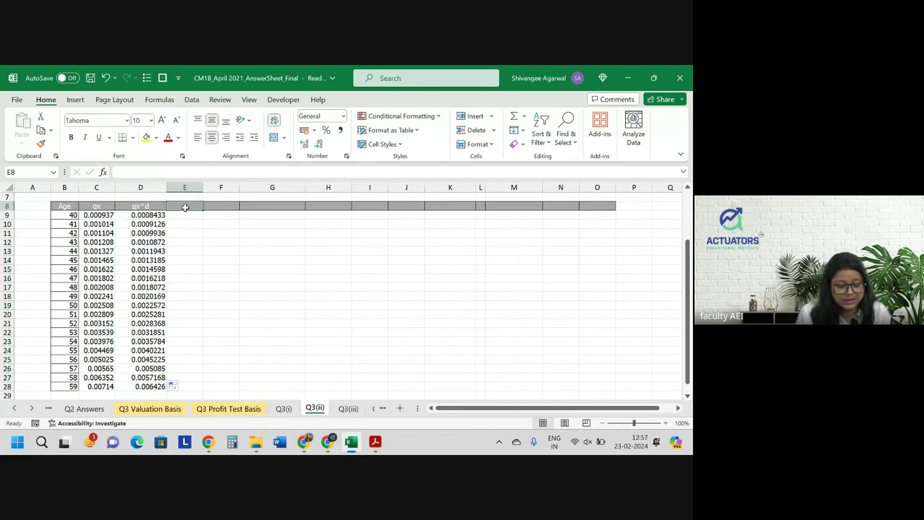
text(qx^s)
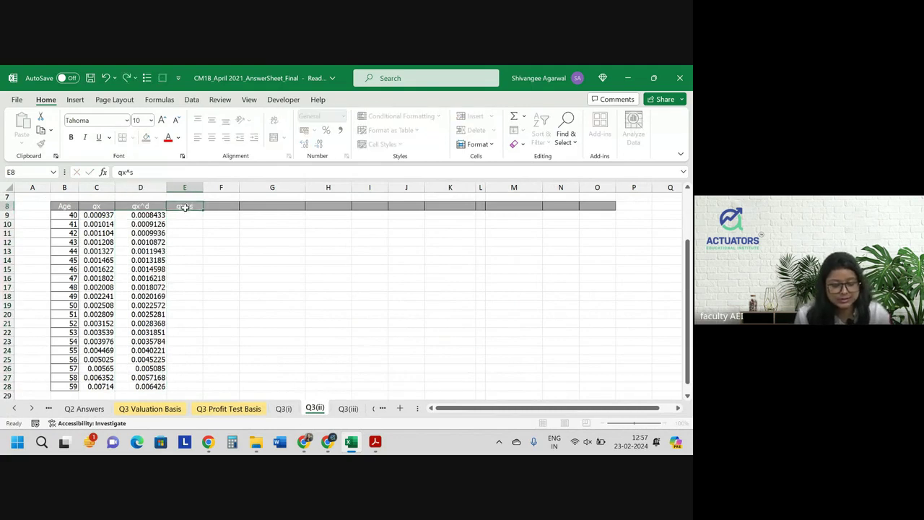
key(Return)
text(=)
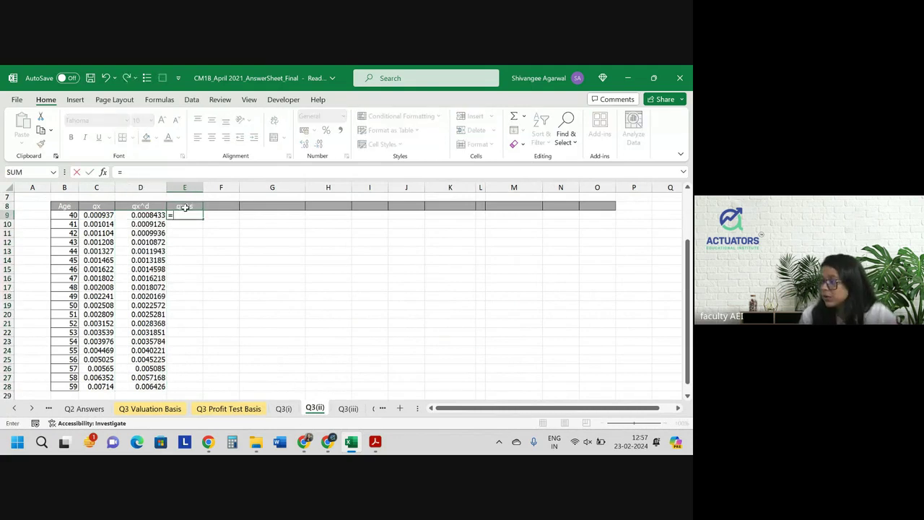
click(228, 409)
click(342, 255)
key(Return)
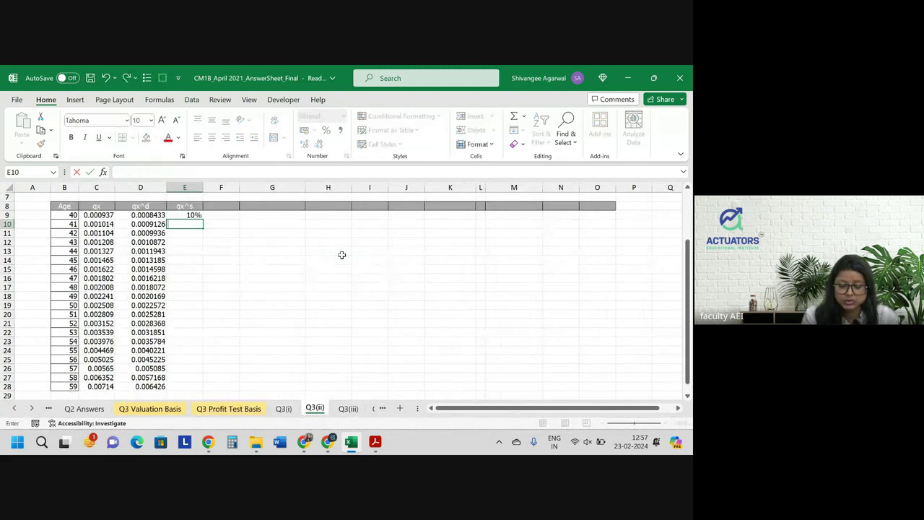
Step: Link E10 to the year 2 surrender rate ='Q3 Profit Test Basis'!F8 and E11 to the years 3-19 rate ='Q3 Profit Test Basis'!$F$9
text(=)
click(228, 408)
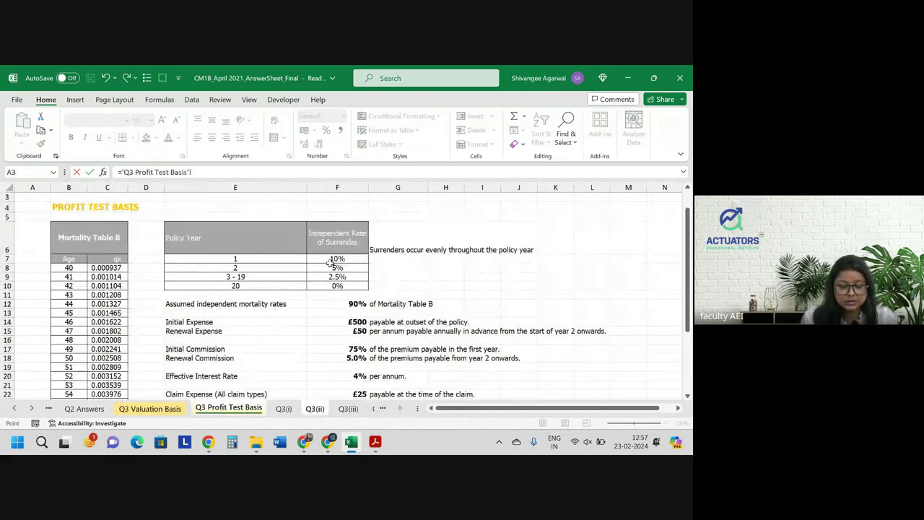
click(336, 265)
key(Return)
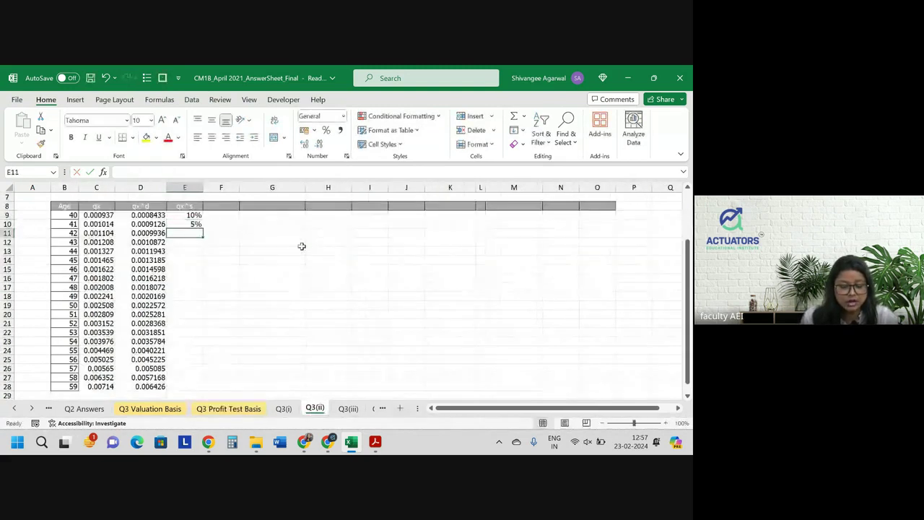
text(=)
click(228, 409)
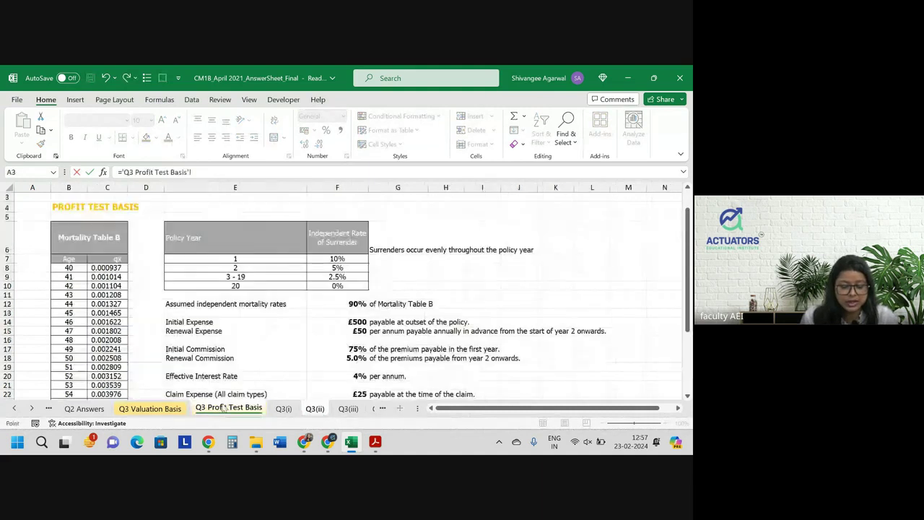
click(342, 277)
key(Return)
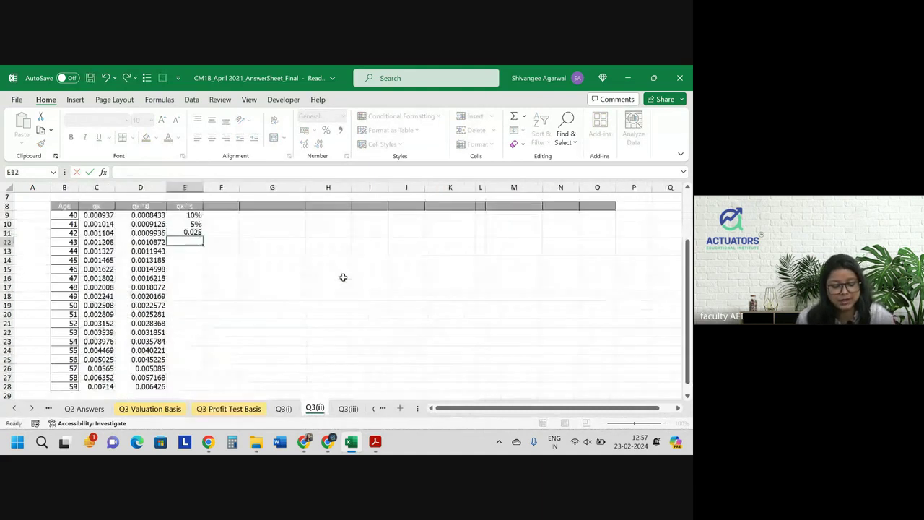
Step: Format E11 as a percentage with two decimal places and fill it down to age 59 in E28
click(191, 233)
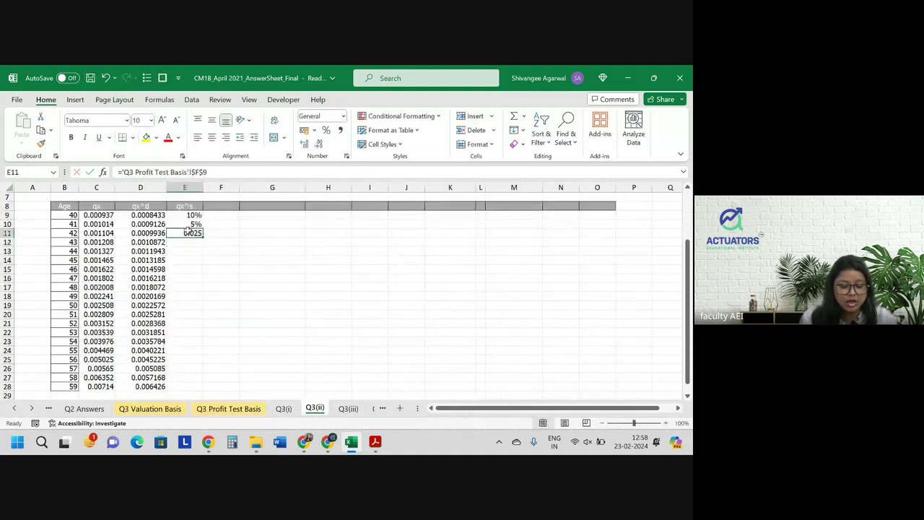
click(326, 130)
click(305, 143)
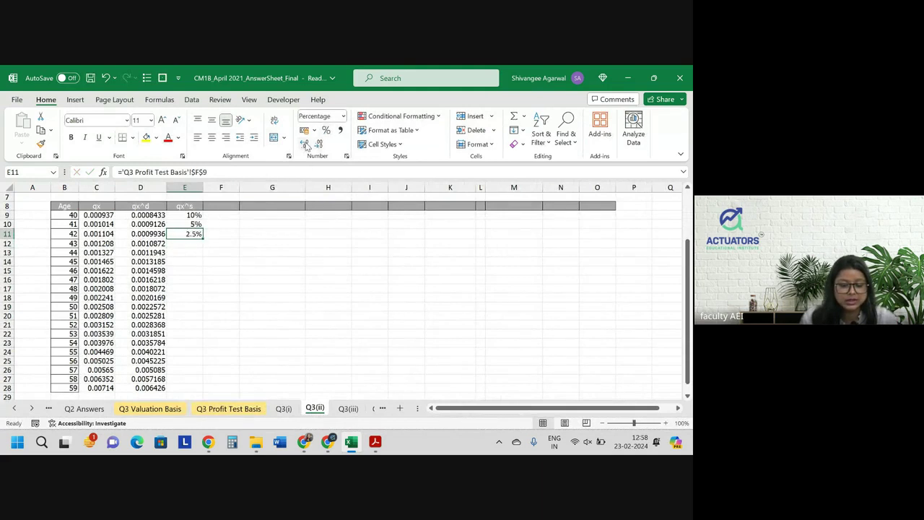
click(304, 144)
drag(204, 238, 190, 390)
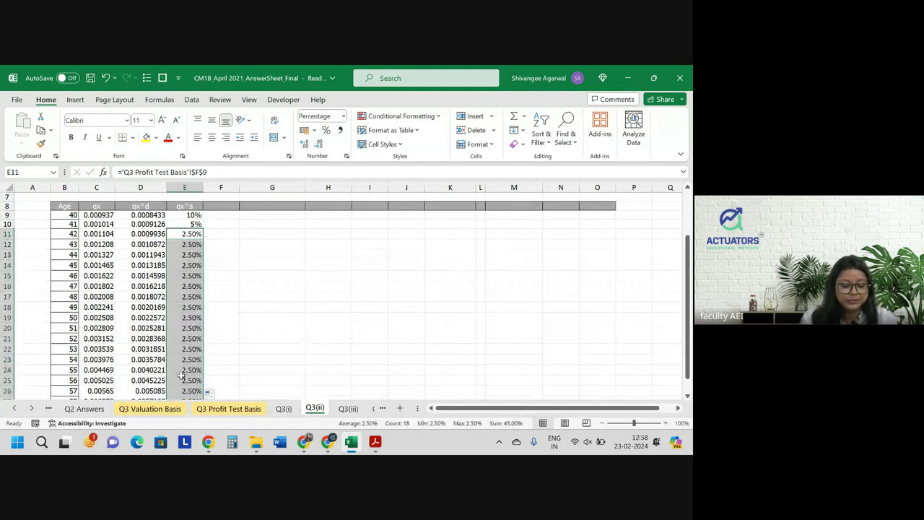
Step: Set the age 59 surrender rate in E28 to 0%
scroll(185, 376, down, 2)
click(179, 355)
text(0)
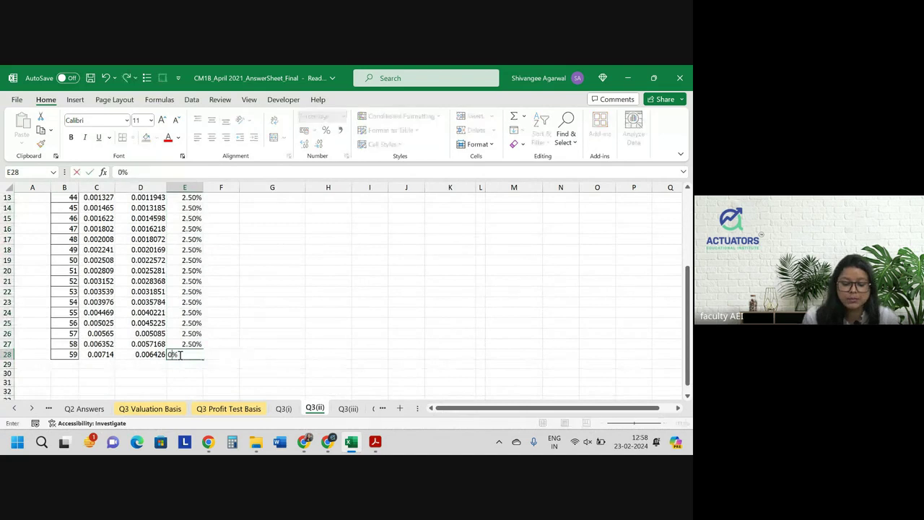
key(Return)
right_click(180, 354)
key(Escape)
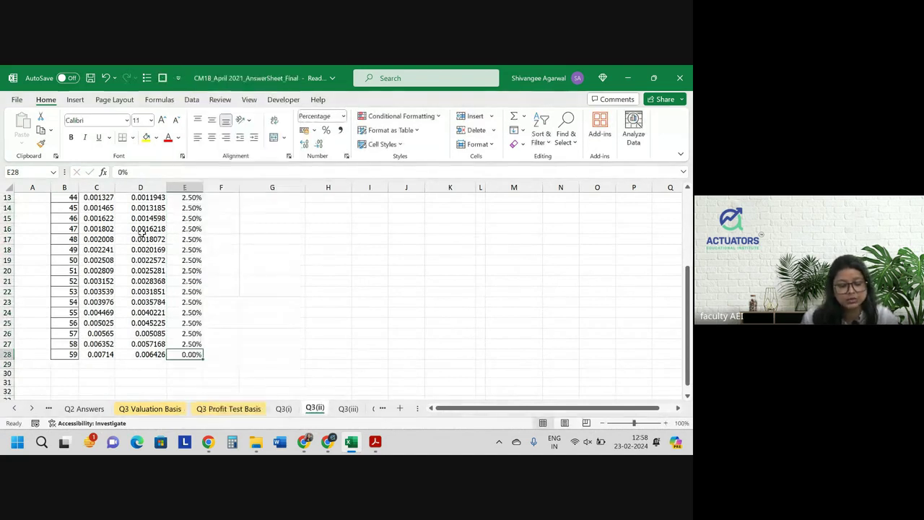
Step: Copy the cell formatting of E10 onto the surrender rates in E11:E28
scroll(185, 253, up, 3)
click(186, 264)
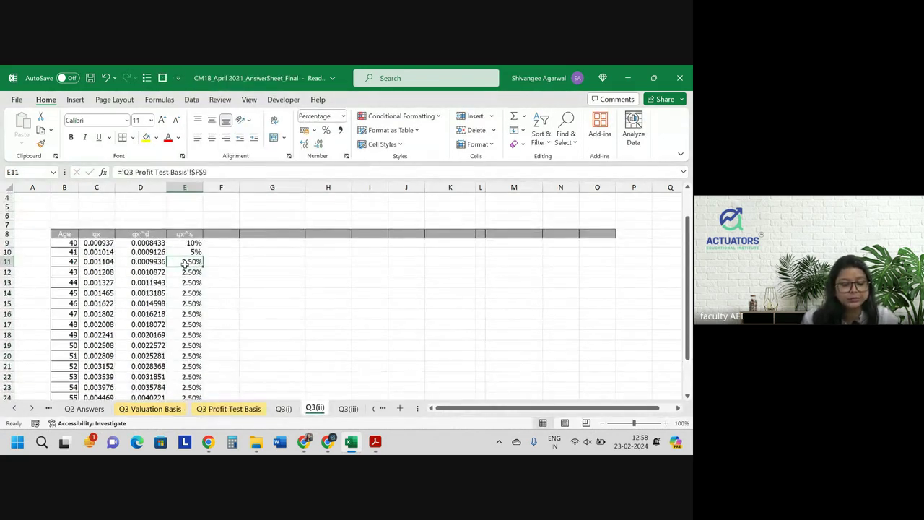
key(Up)
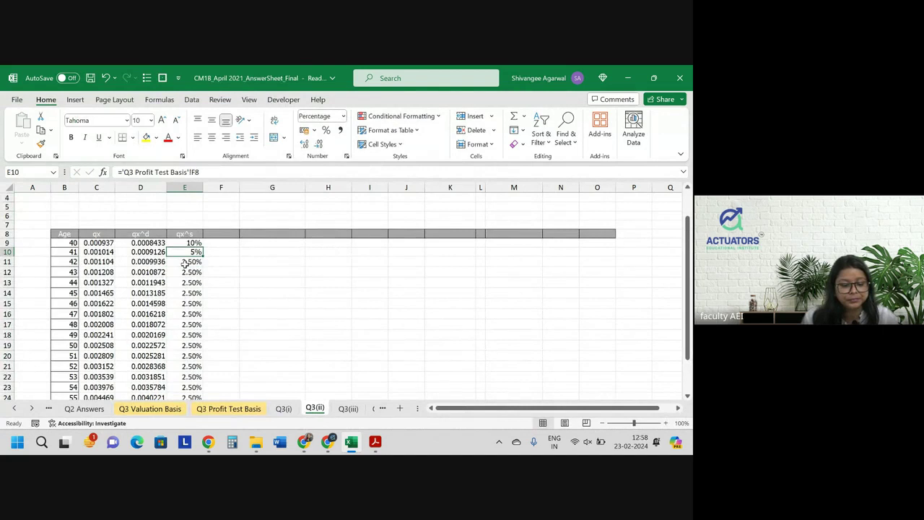
key(Down)
key(Left)
key(Up)
click(198, 250)
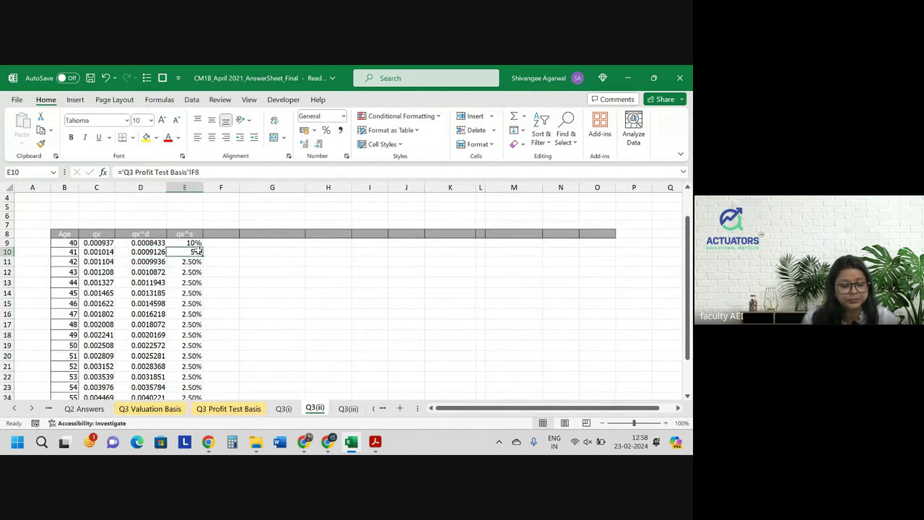
click(41, 144)
mouse_move(188, 261)
mouse_down()
mouse_move(184, 393)
mouse_move(172, 408)
mouse_move(181, 384)
mouse_move(169, 383)
mouse_up()
scroll(218, 265, up, 3)
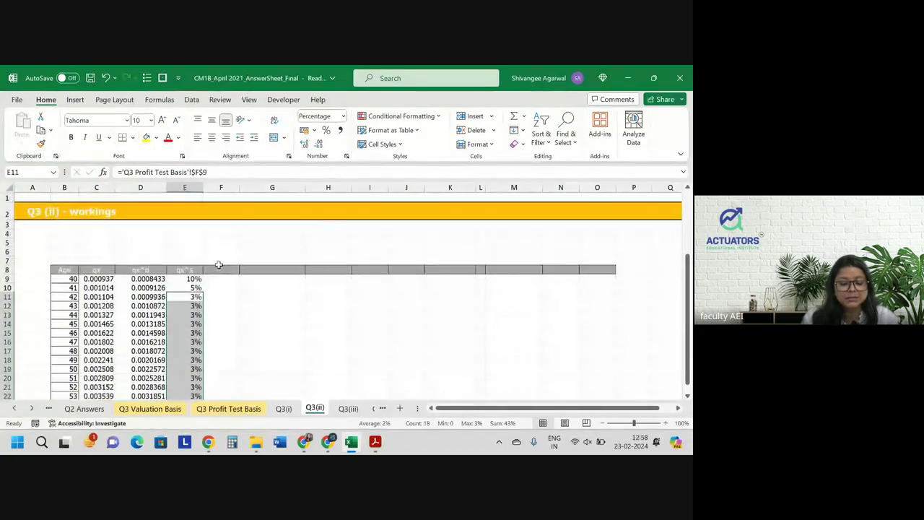
Step: Show the qx^s surrender rates in E11:E28 and E9:E10 with two decimal places
click(305, 145)
click(305, 144)
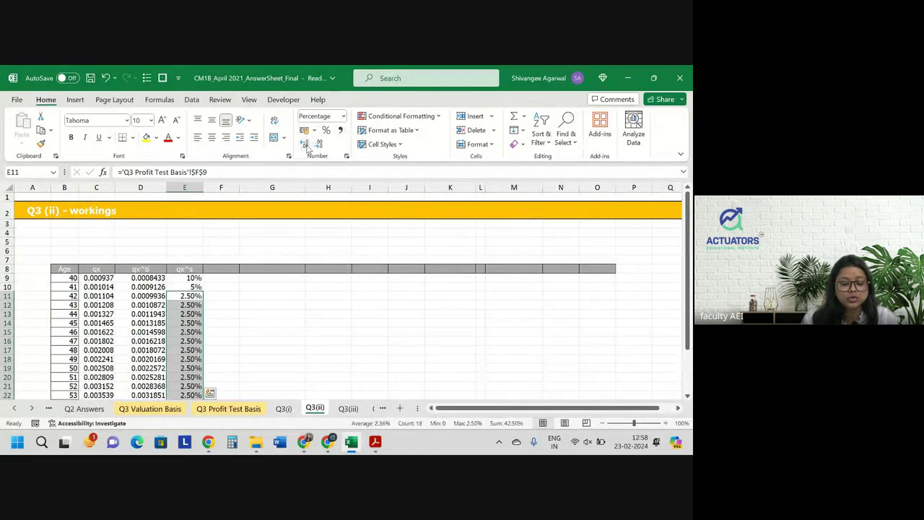
click(230, 268)
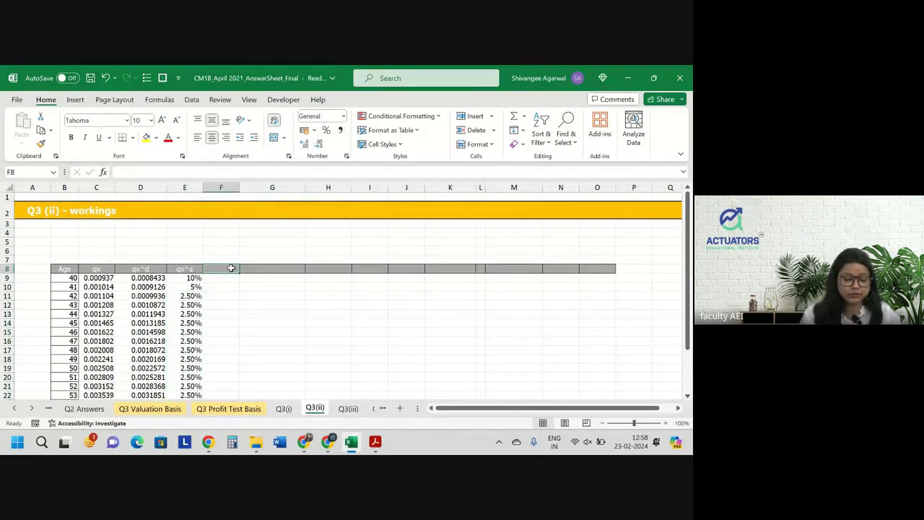
drag(187, 277, 189, 287)
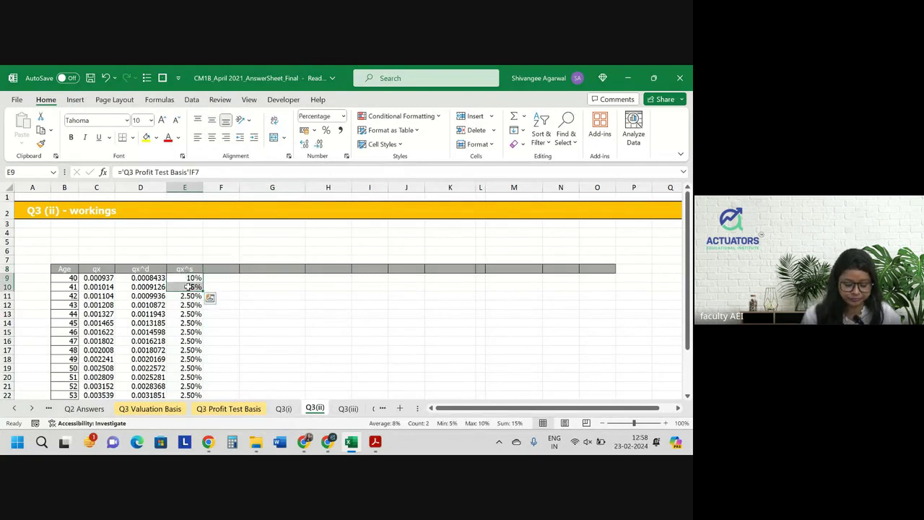
click(305, 144)
click(304, 144)
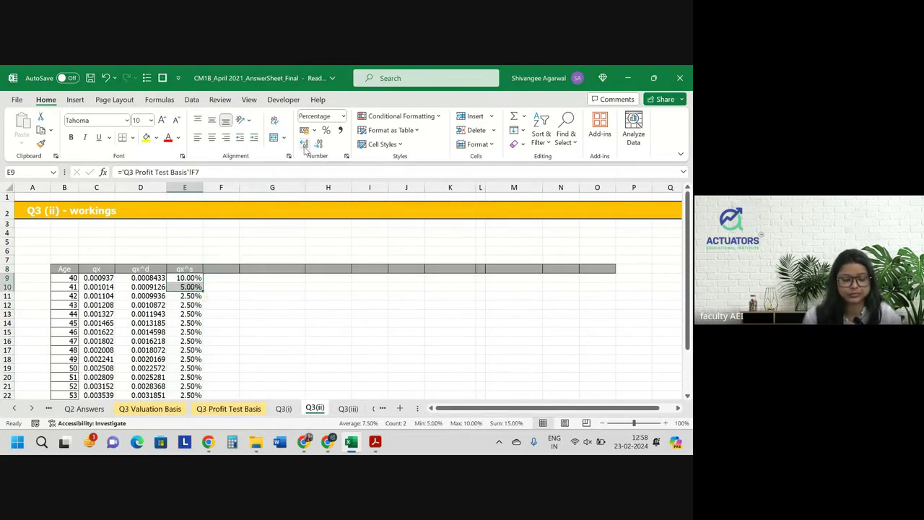
Step: Add the column headings mux^d in F8 and mux^s in G8
click(228, 267)
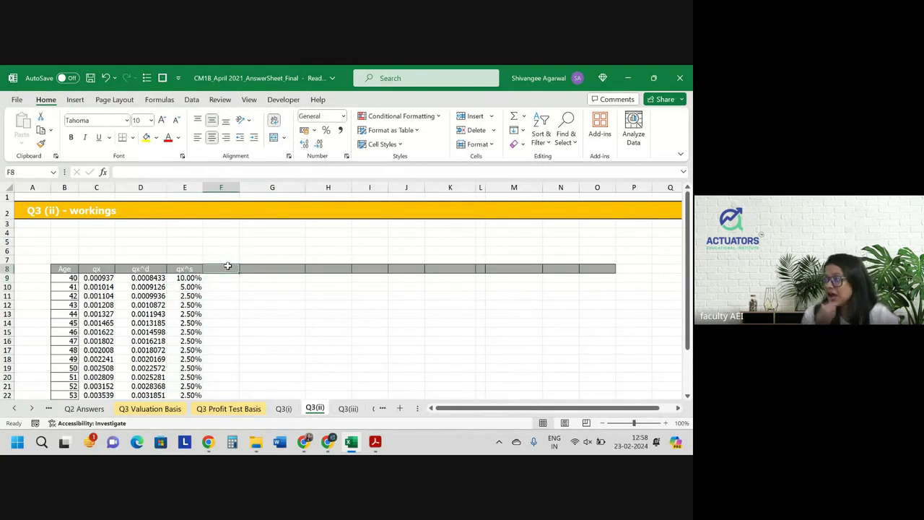
text(mux)
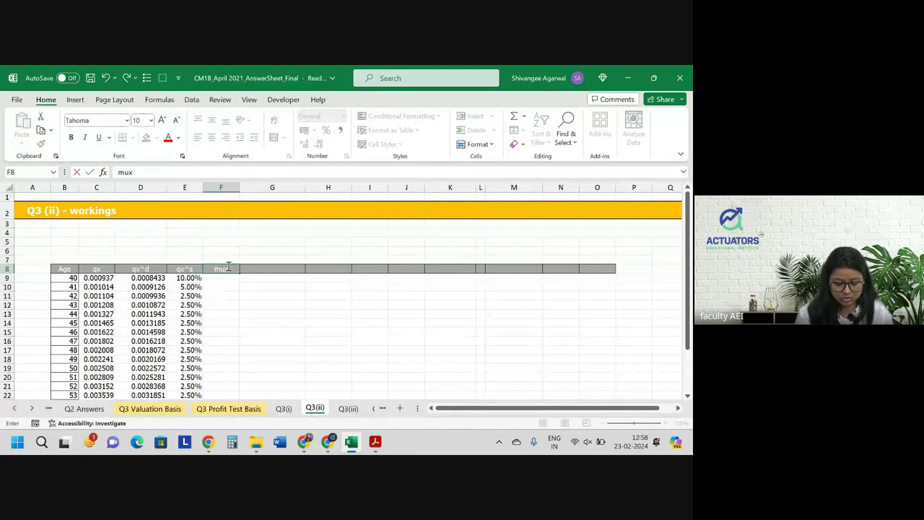
key(Tab)
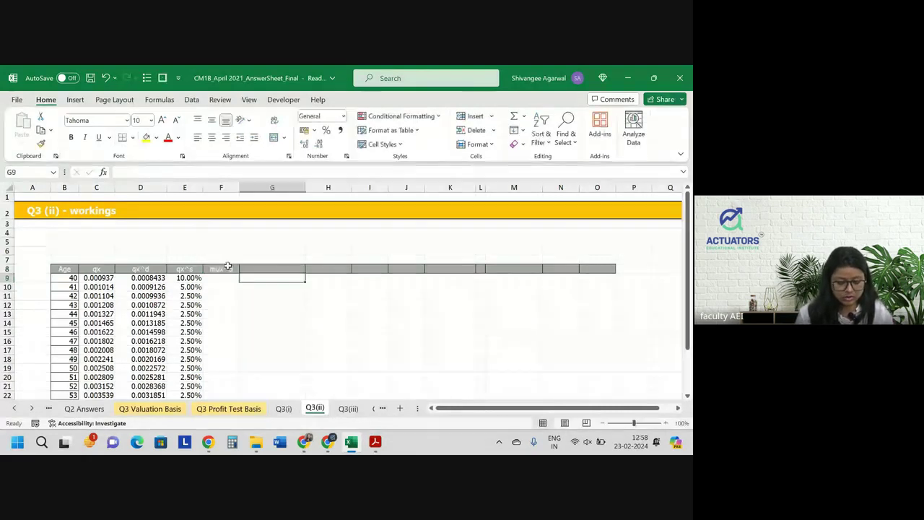
text(m)
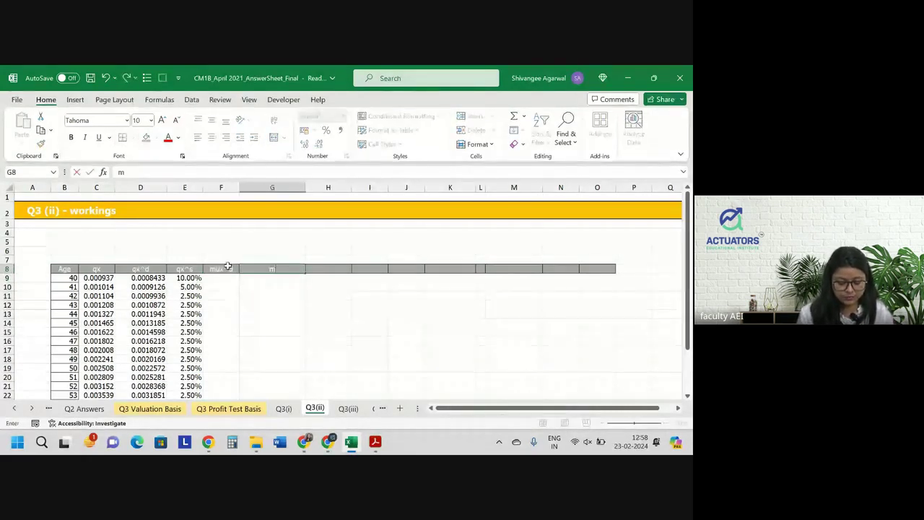
text(ux^s)
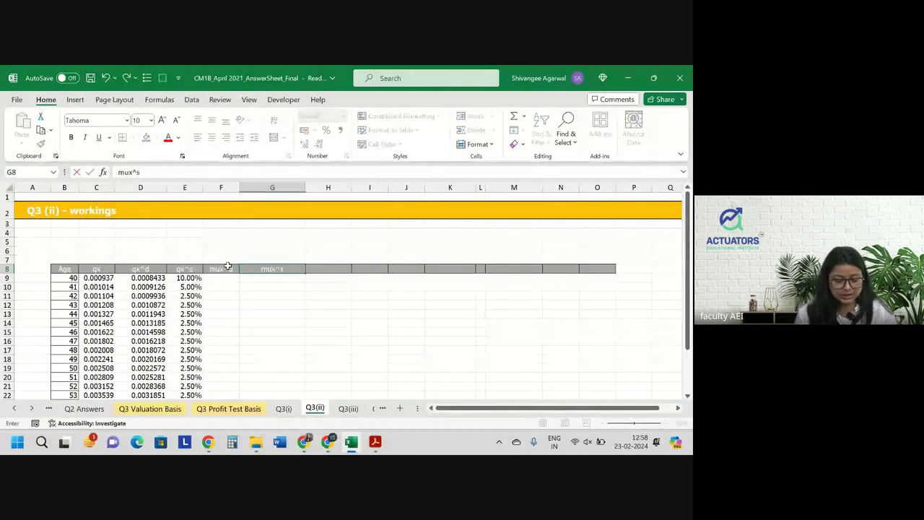
key(Return)
Step: Calculate the force of decrement in F9 as =-LN(1-D9), filling it across to G9 and down to row 28
text(=)
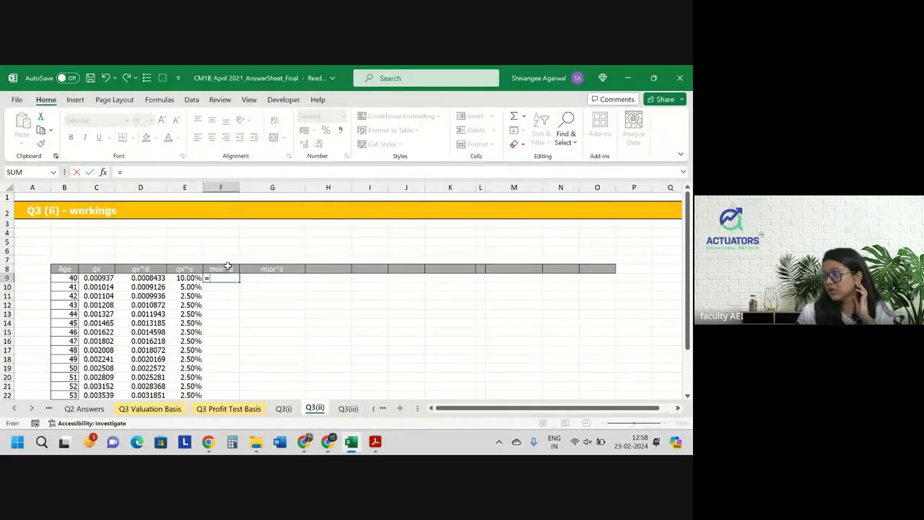
text(=-l)
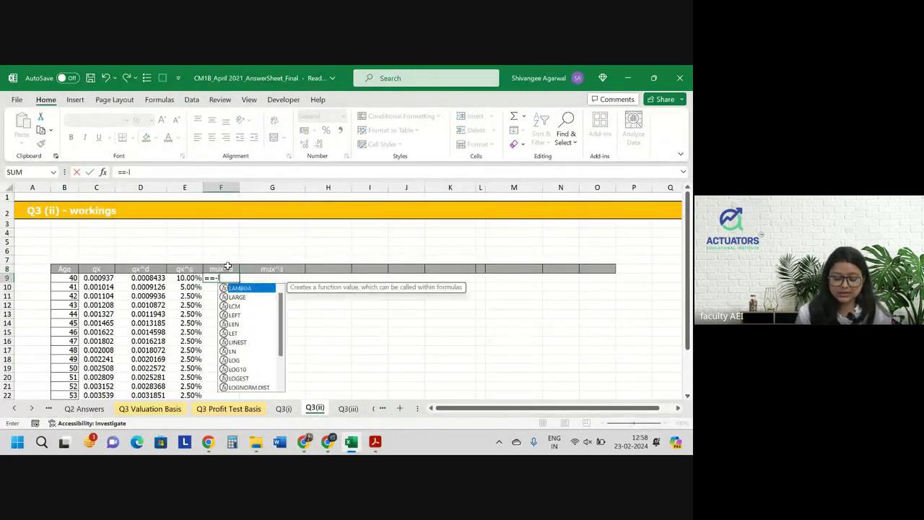
text(n(1-)
key(Left)
key(Left)
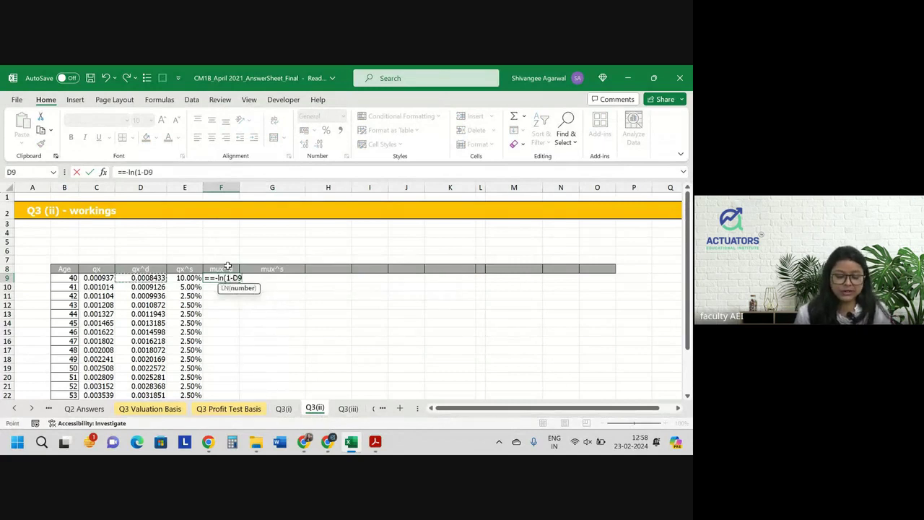
text())
key(Return)
key(Return)
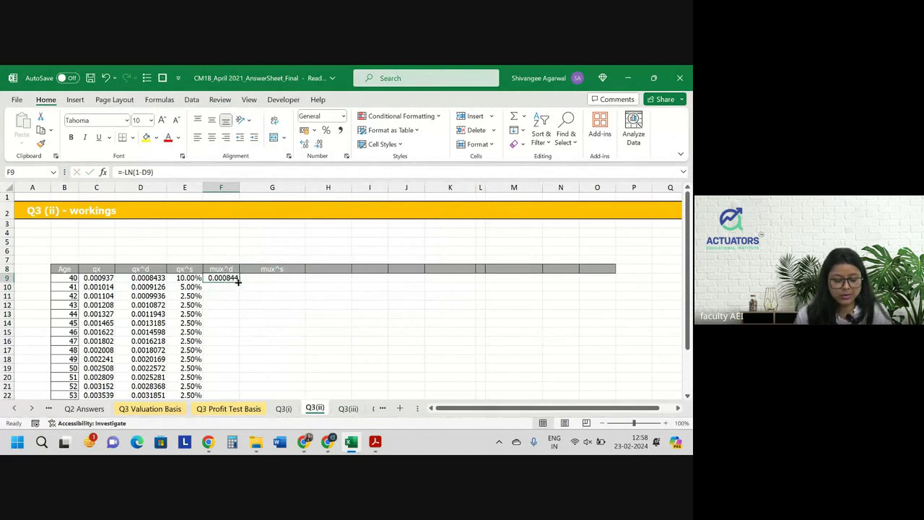
drag(239, 282, 302, 283)
double_click(307, 285)
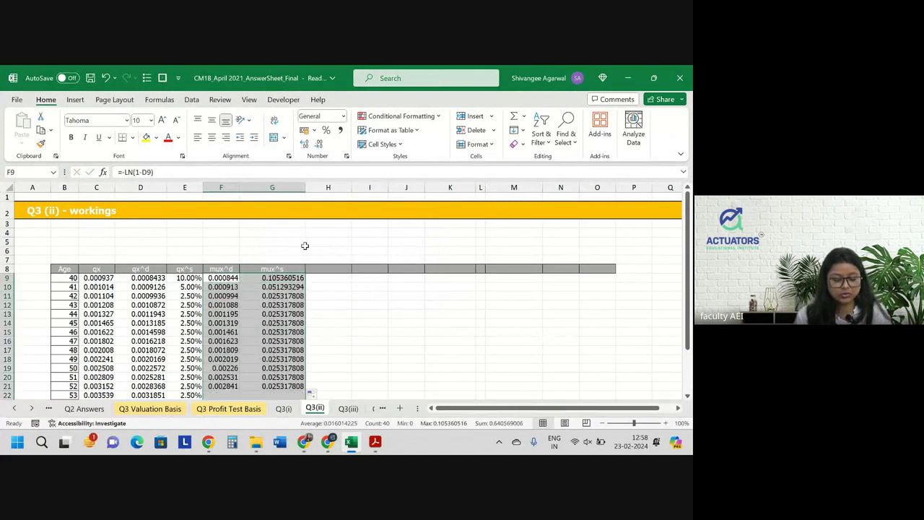
Step: Narrow column G and show the forces of decrement in F9:G28 with six decimal places
drag(305, 189, 285, 189)
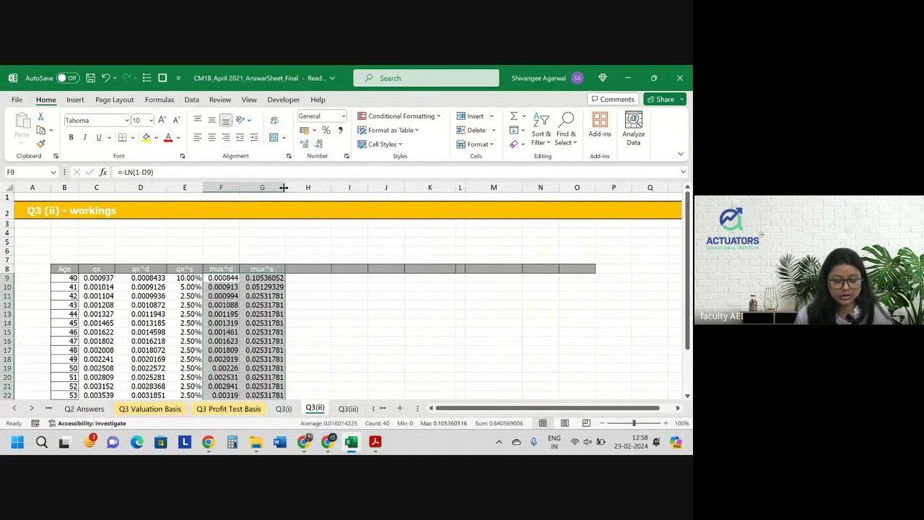
click(318, 144)
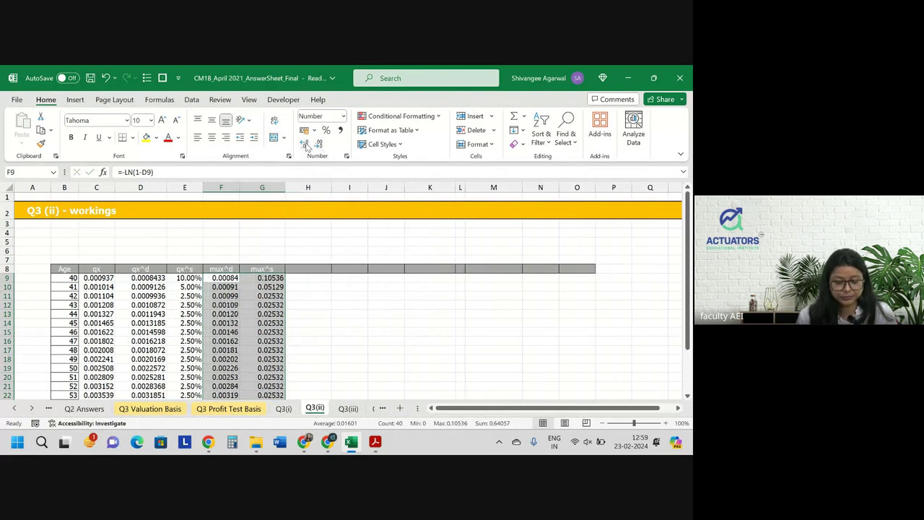
click(306, 145)
Step: Add the column heading (ap)x in H8
click(302, 270)
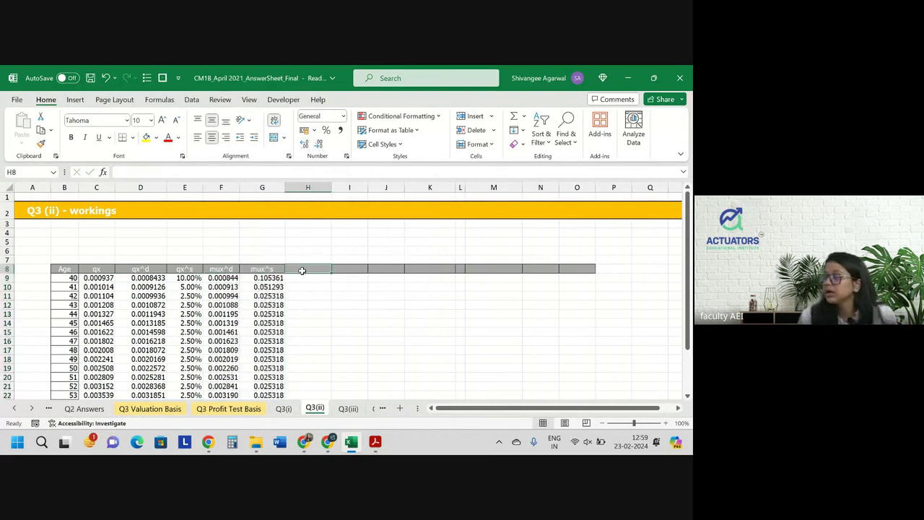
text(()
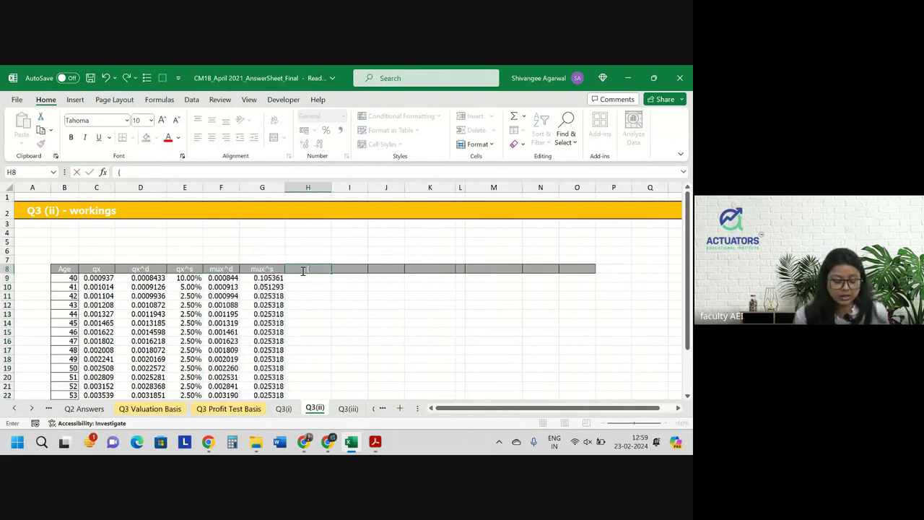
text(ap)x)
key(Return)
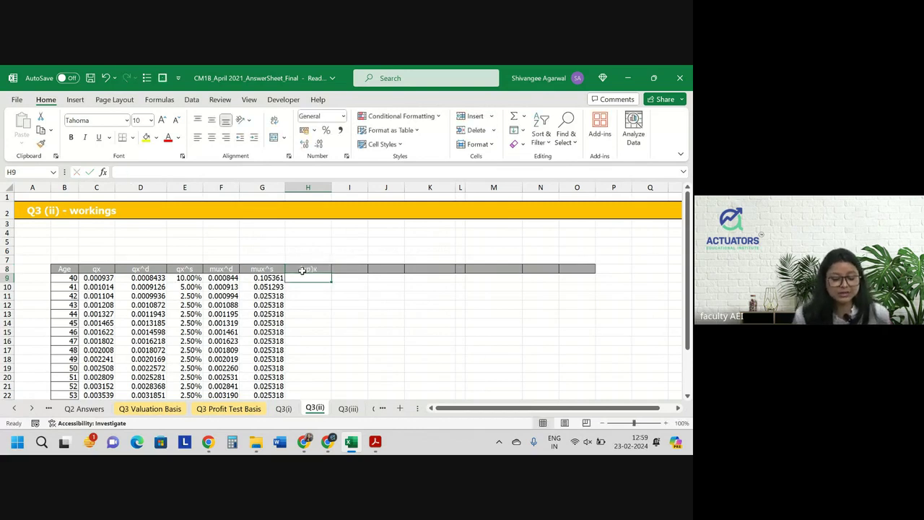
Step: Calculate the age 40 dependent survival probability in H9 as =EXP(-(F9+G9))
text(=)
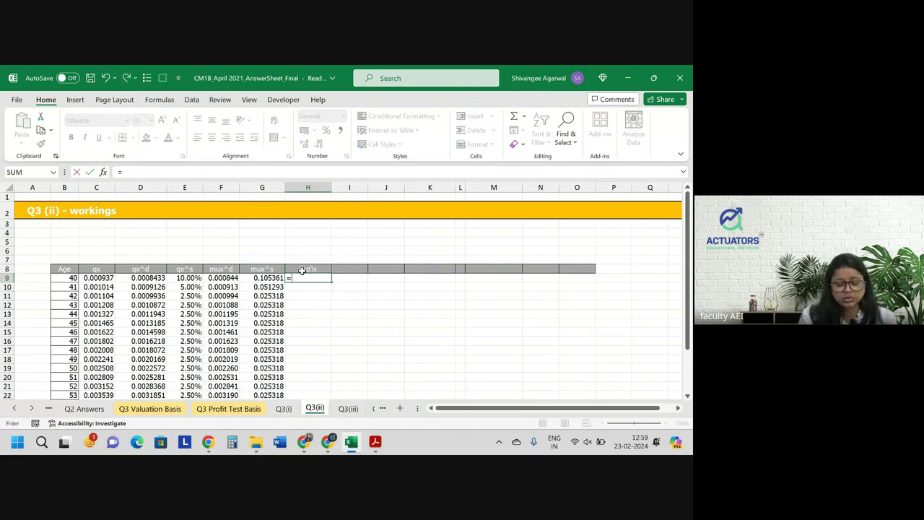
text(exp()
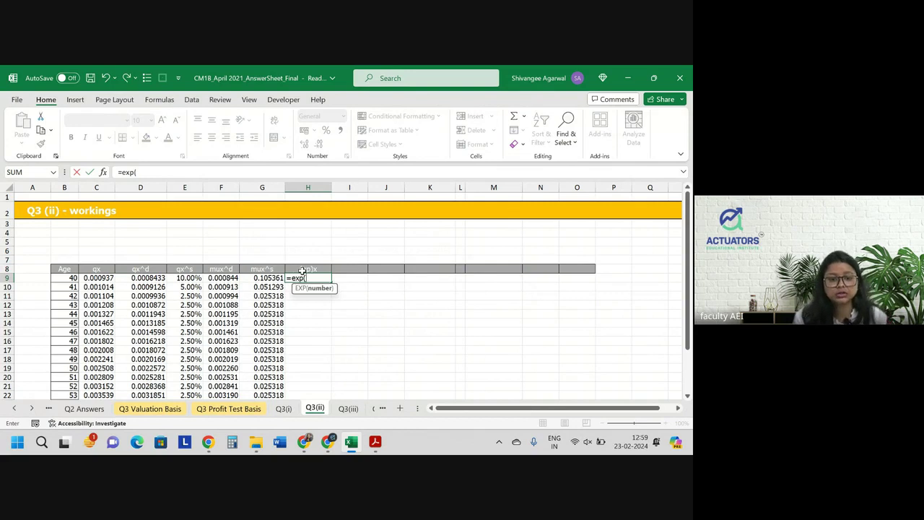
text(-()
key(Left)
key(Left)
key(Left)
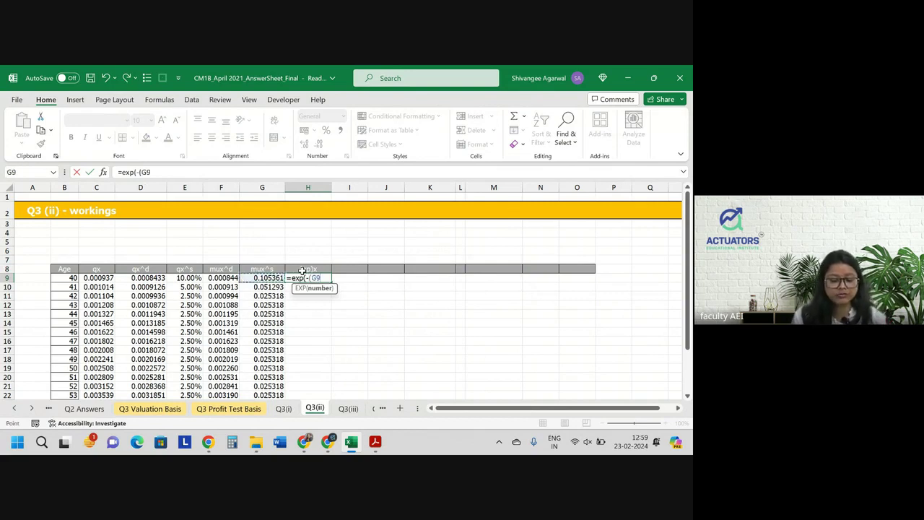
key(Right)
text(+)
key(Left)
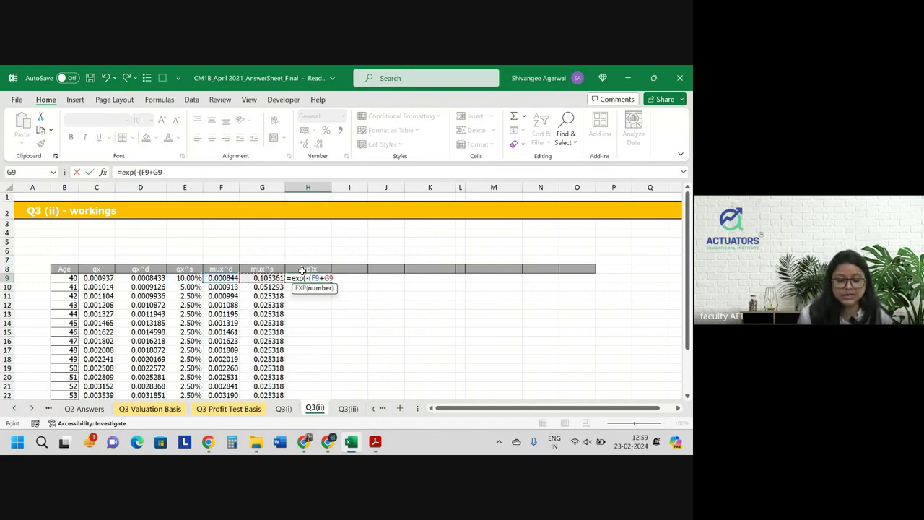
text())
key(Return)
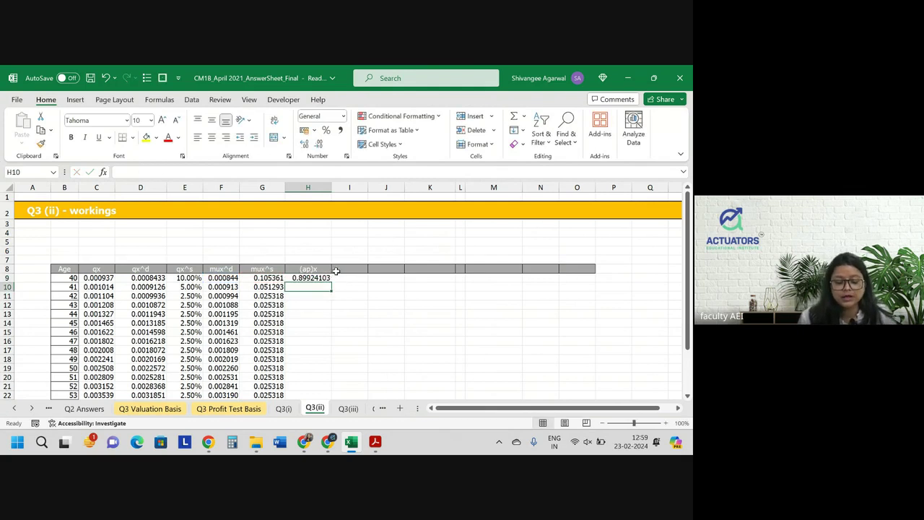
Step: Add the column headings aqx^d in I8 and aqx^s in J8
click(336, 270)
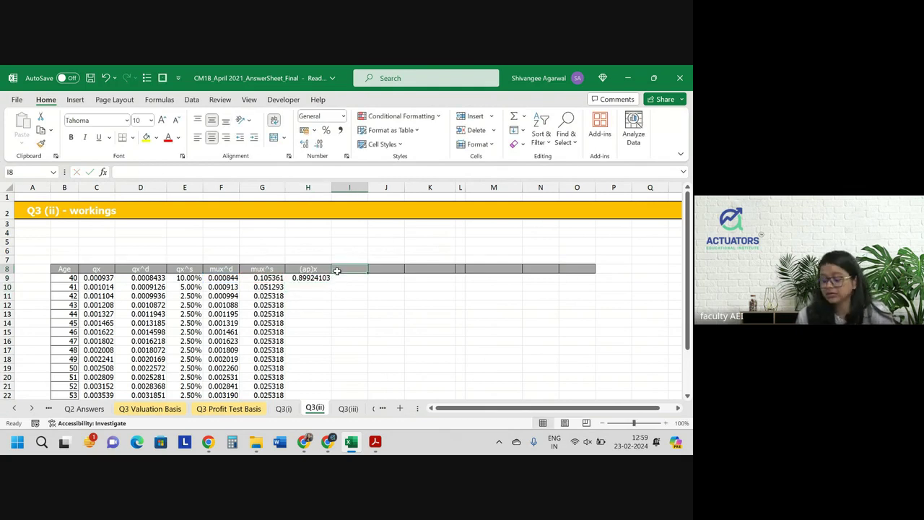
text(aqx)
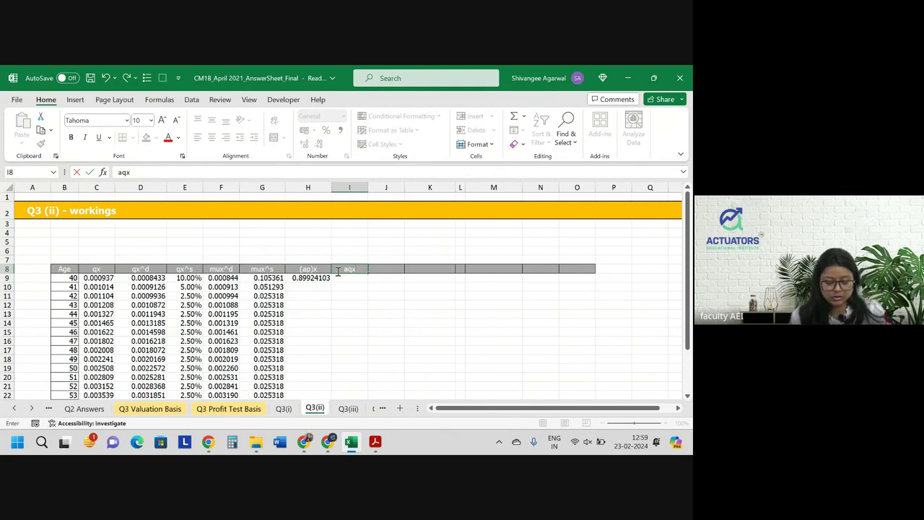
text(^d)
key(Tab)
click(337, 270)
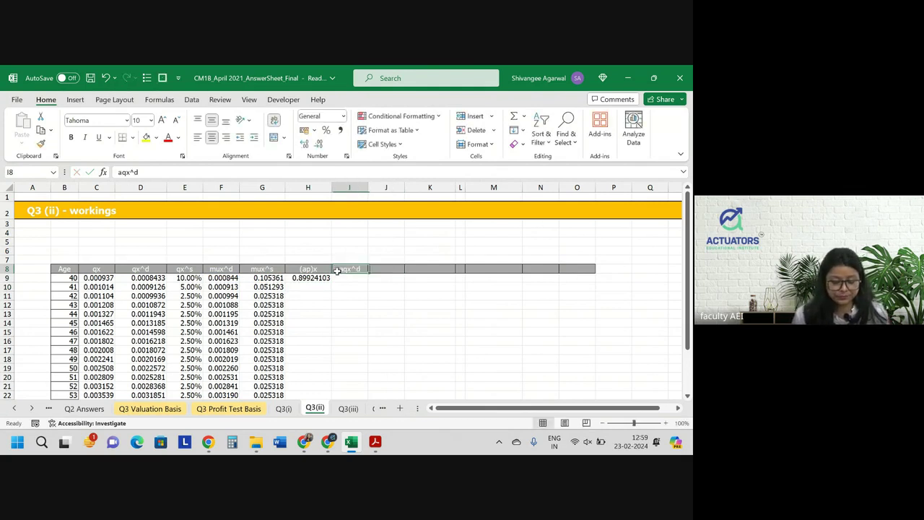
key(ctrl+c)
key(Right)
key(ctrl+v)
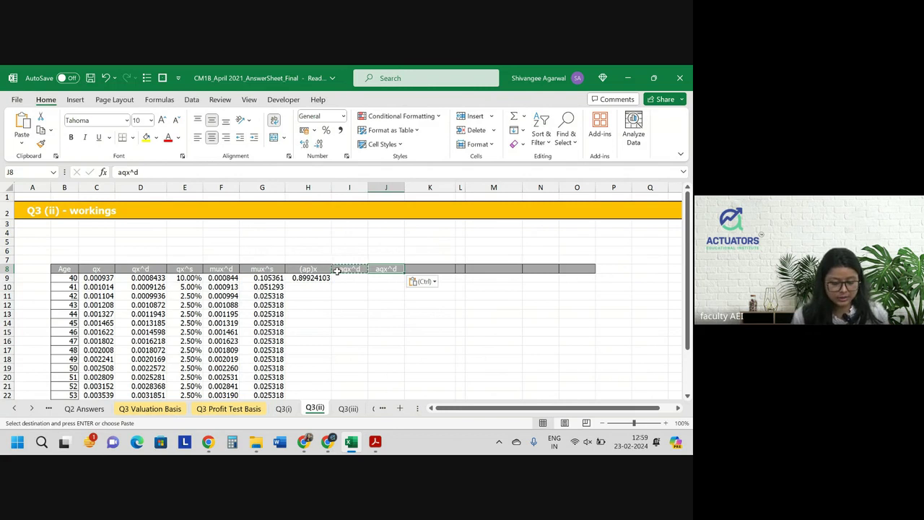
key(F2)
key(BackSpace)
text(s)
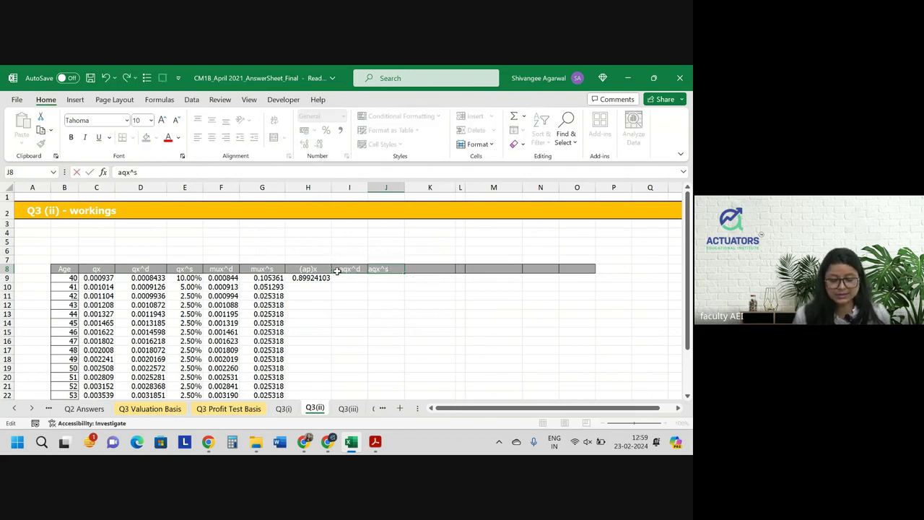
key(Return)
key(Up)
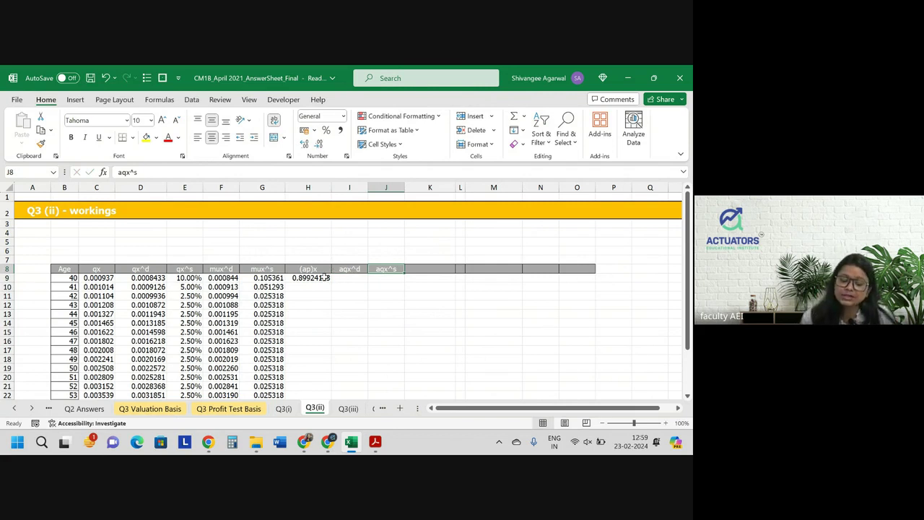
Step: Start the age 40 dependent mortality formula in I9 with =F9/(F9+G9)
click(351, 278)
text(=)
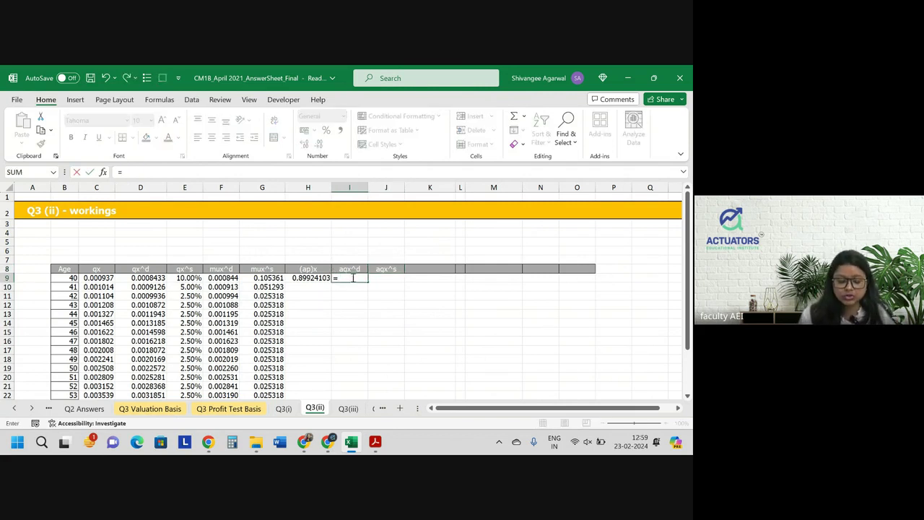
key(Left)
key(Left)
key(Left)
text(/)
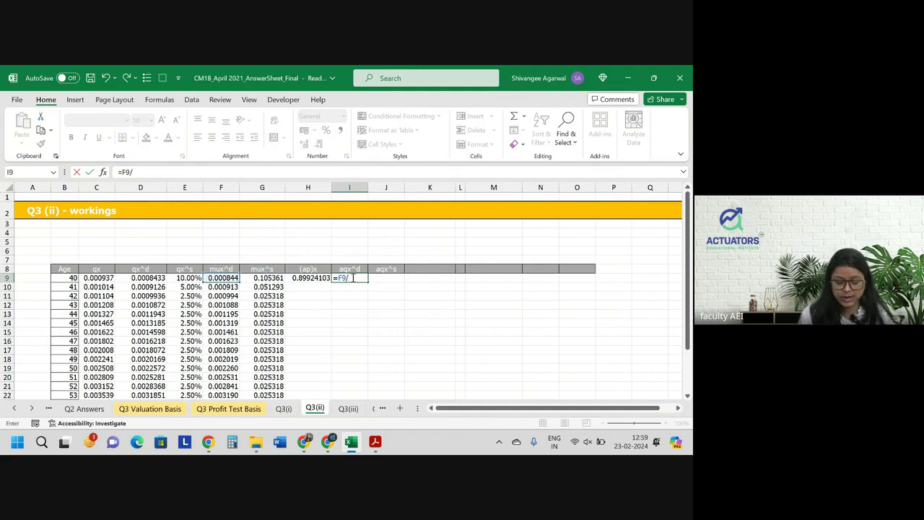
text(()
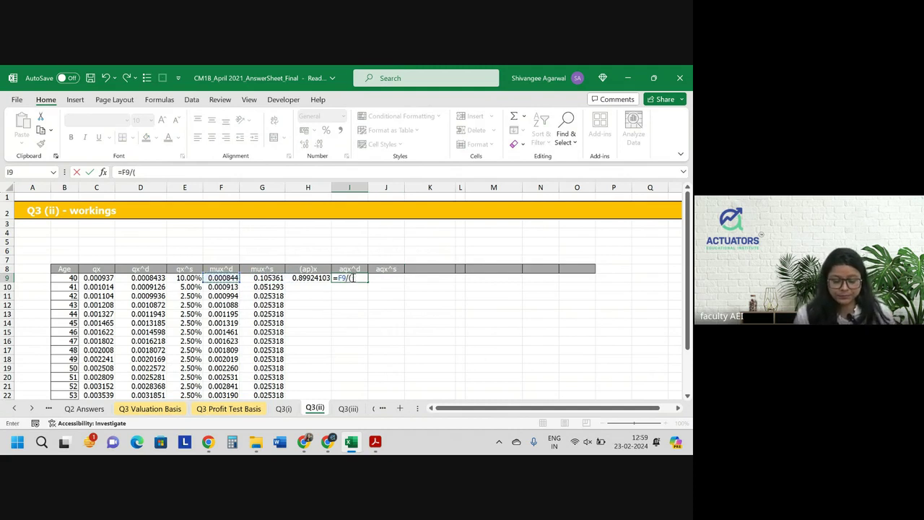
key(Left)
key(Left)
key(Left)
text(+)
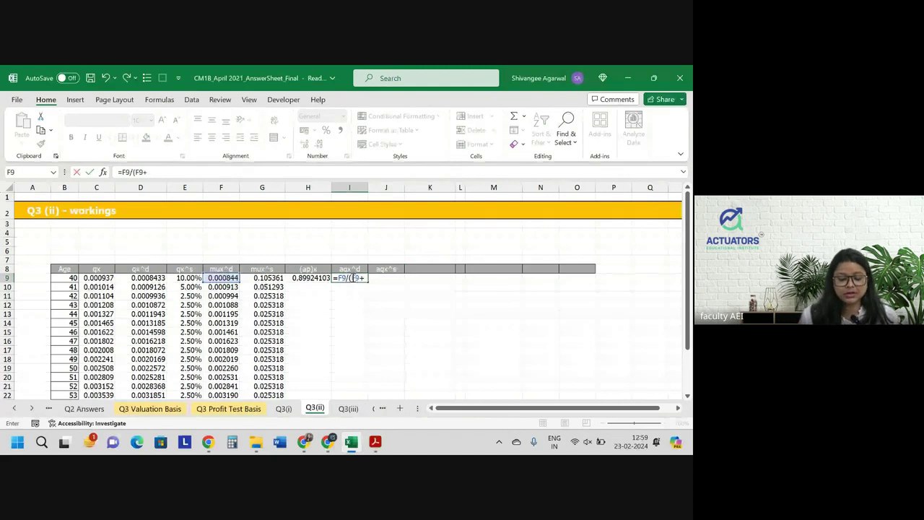
key(Left)
key(Left)
text())
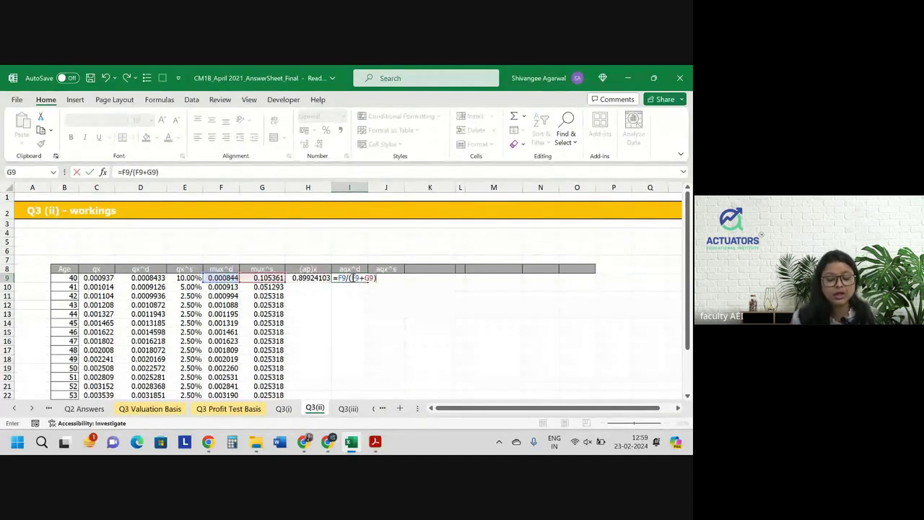
Step: Lock the F9 and G9 references in I9's denominator and multiply by one minus H9, as =F9/($F$9+$G$9)*(1-H9)
click(361, 278)
key(F4)
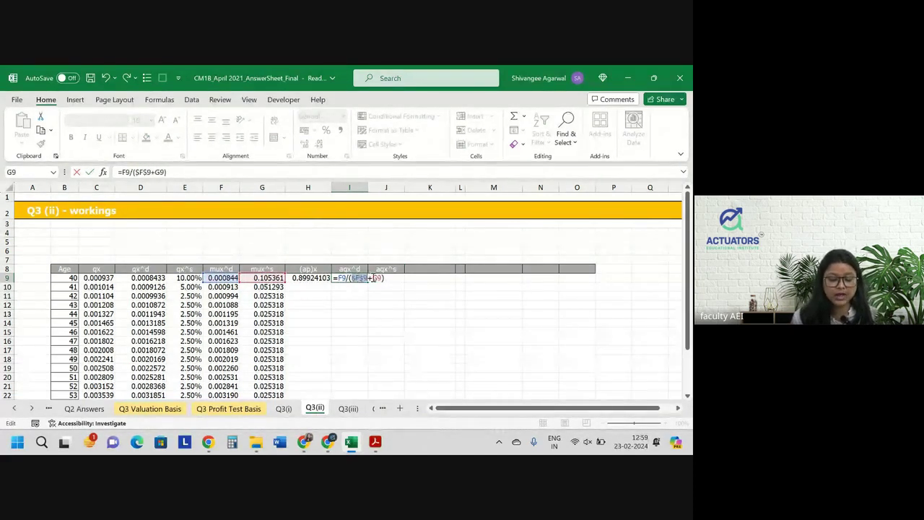
key(F2)
key(Right)
key(Right)
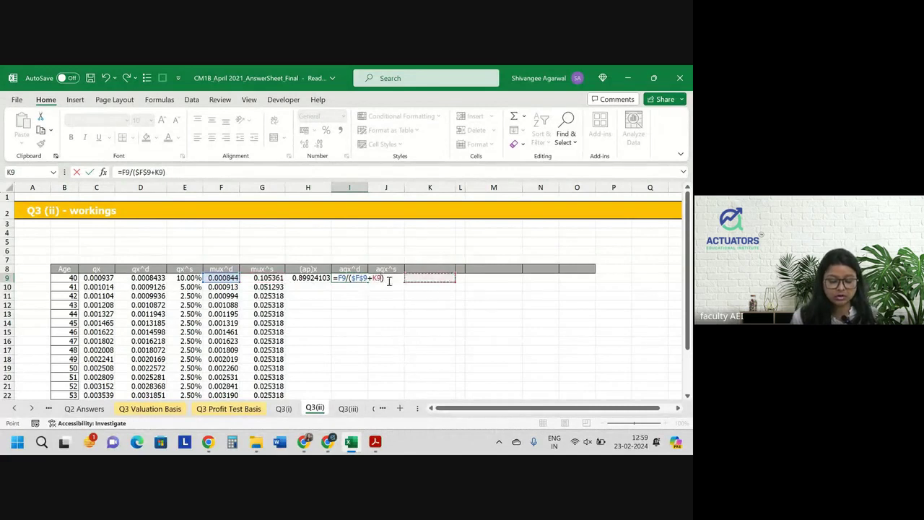
click(253, 280)
key(F4)
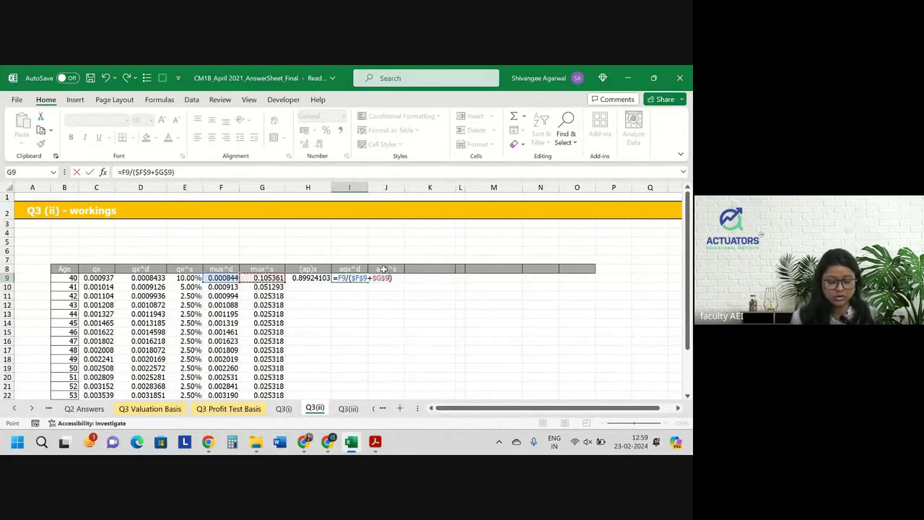
click(396, 277)
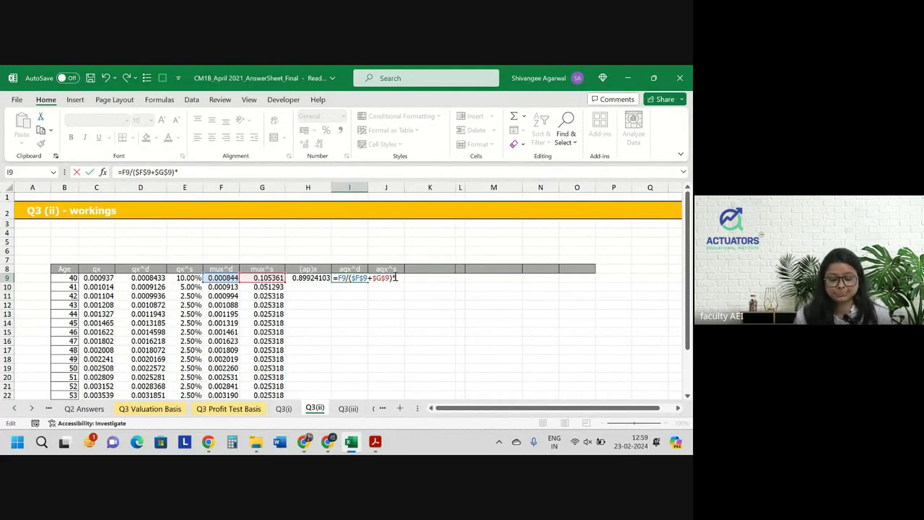
click(319, 276)
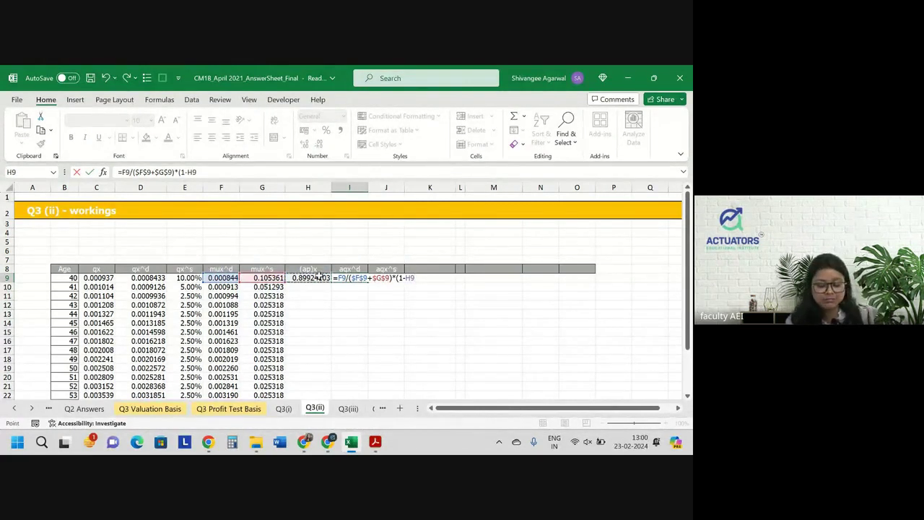
text())
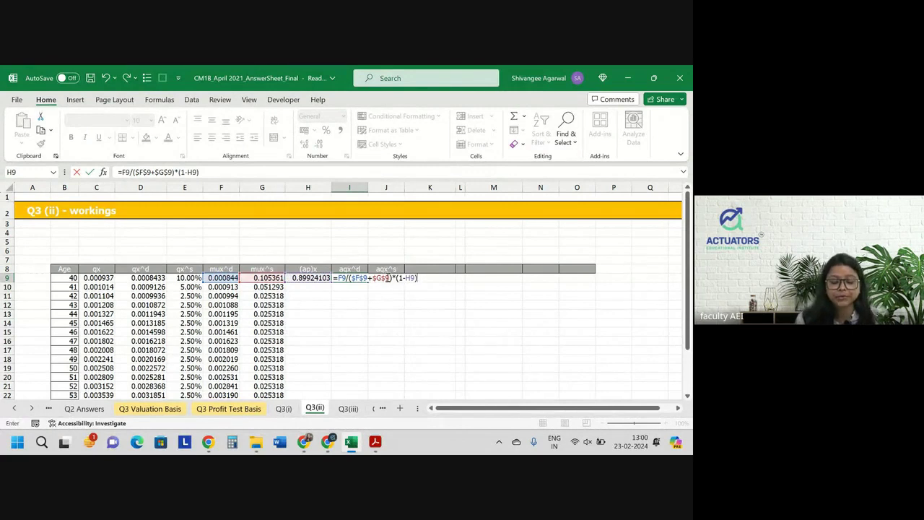
Step: Change the denominator references in the I9 formula to column-only locks, $F9 and $G9
click(361, 279)
key(F4)
key(F4)
key(F4)
key(F4)
key(F4)
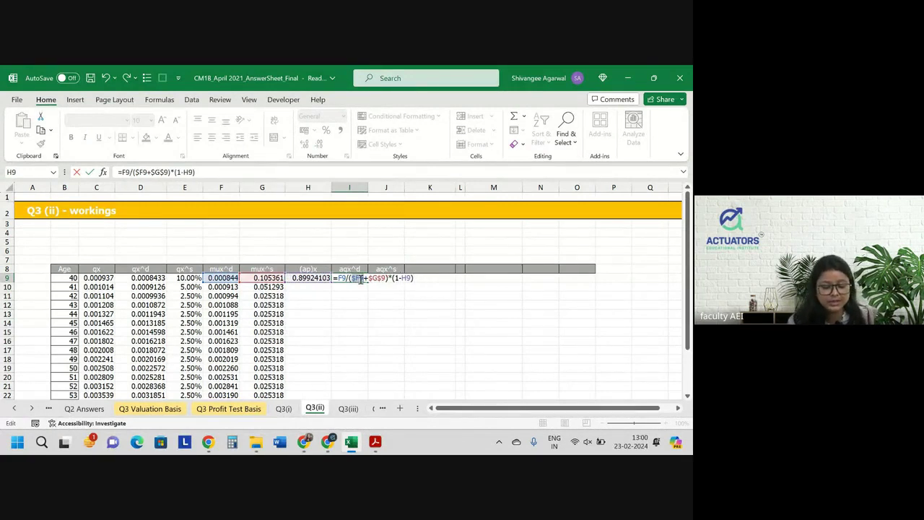
key(F4)
key(F4)
key(F4)
key(F4)
key(F4)
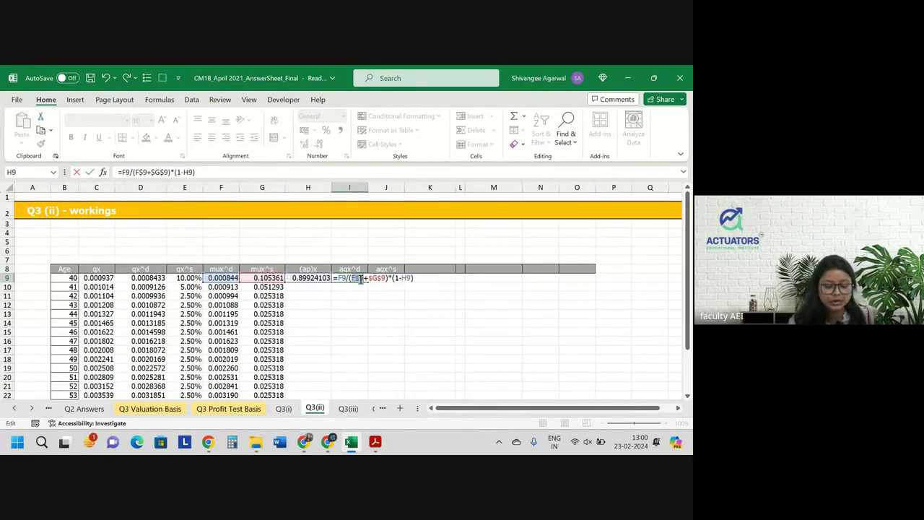
click(384, 279)
key(F4)
key(F4)
key(F4)
key(F4)
key(F4)
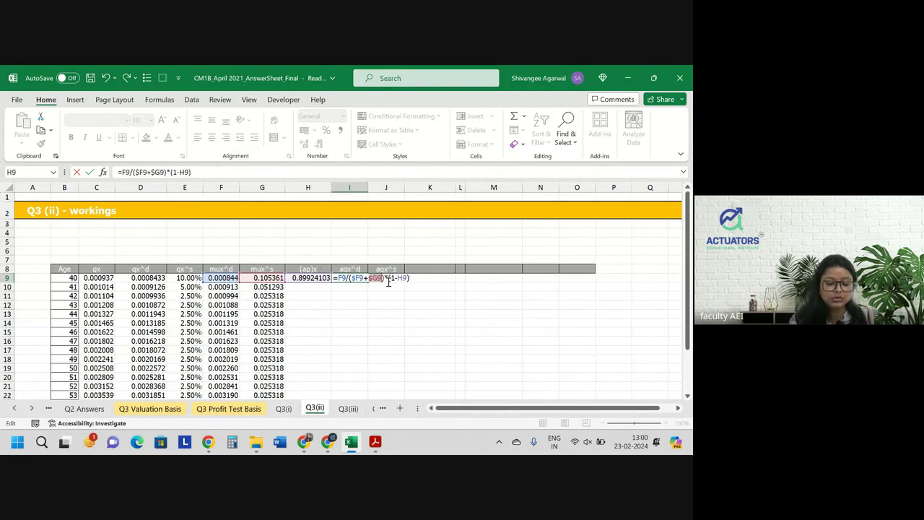
key(F4)
Step: Lock the column of the H9 reference and enter the I9 formula as =F9/($F9+$G9)*(1-$H9)
click(399, 278)
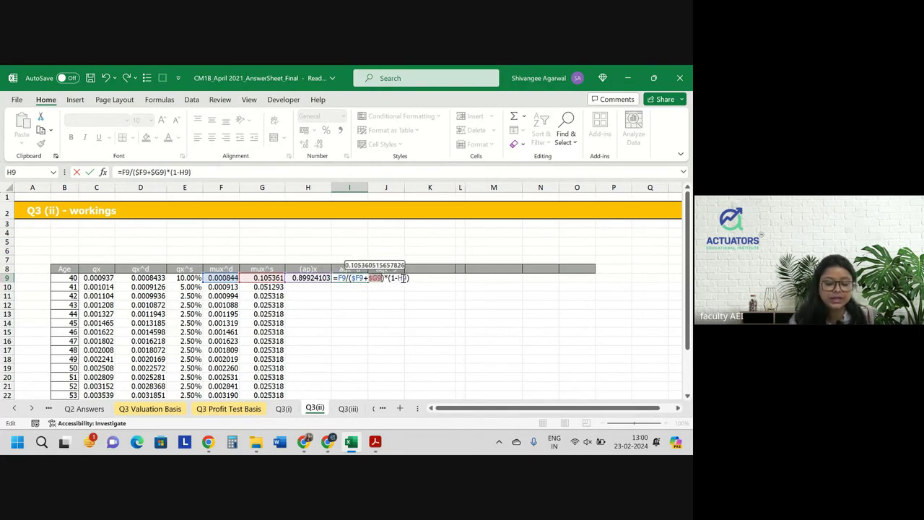
key(F4)
key(F4)
key(F4)
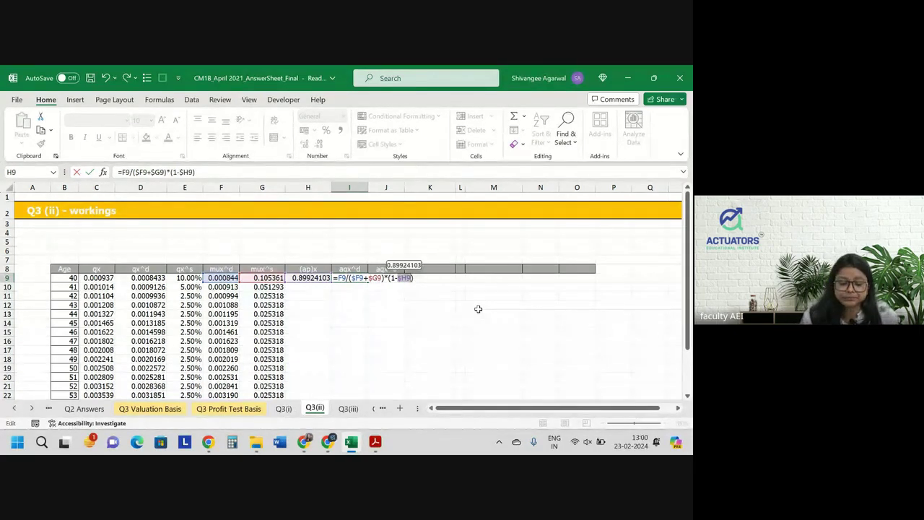
key(Return)
key(Up)
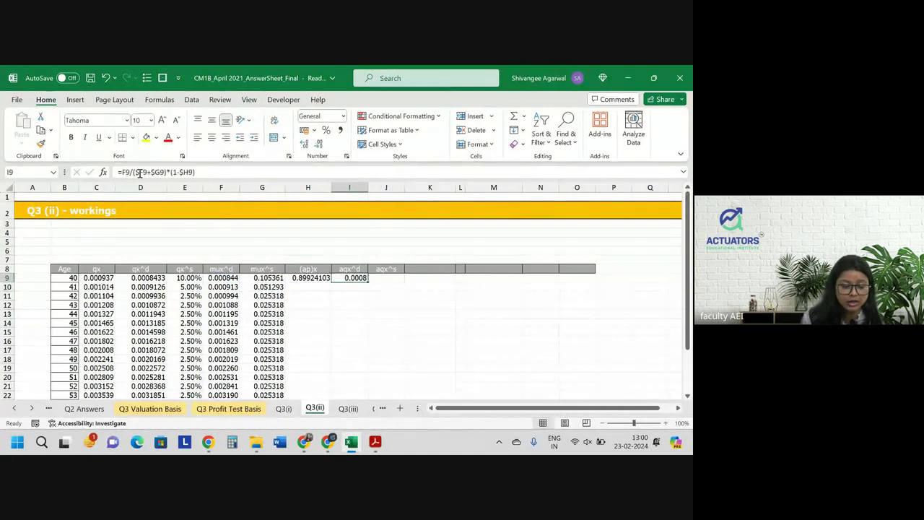
Step: Enclose the division in I9 in parentheses so the formula is =(F9/($F9+$G9))*(1-$H9)
click(121, 172)
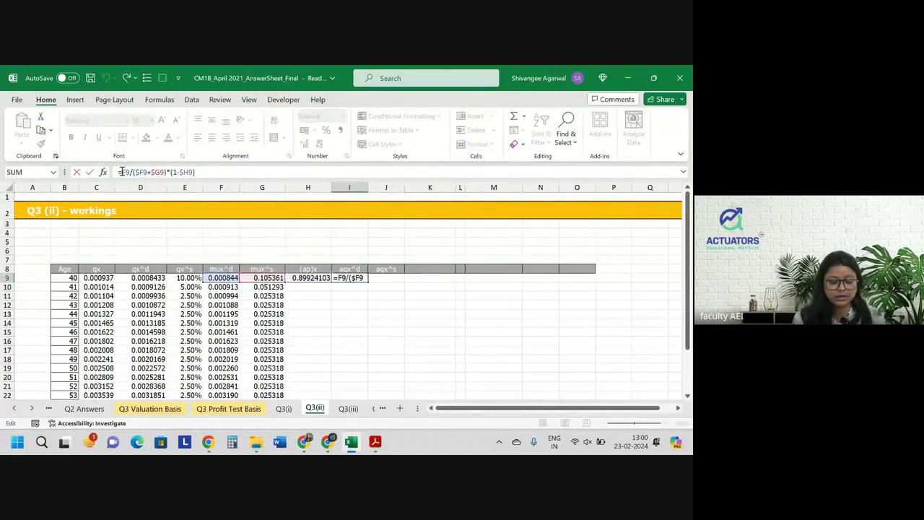
text(()
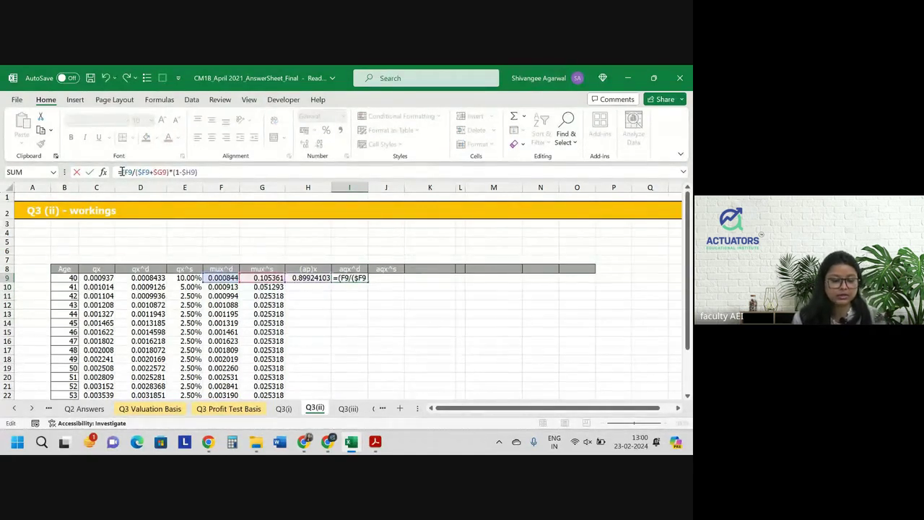
click(166, 172)
text())
key(ctrl+Return)
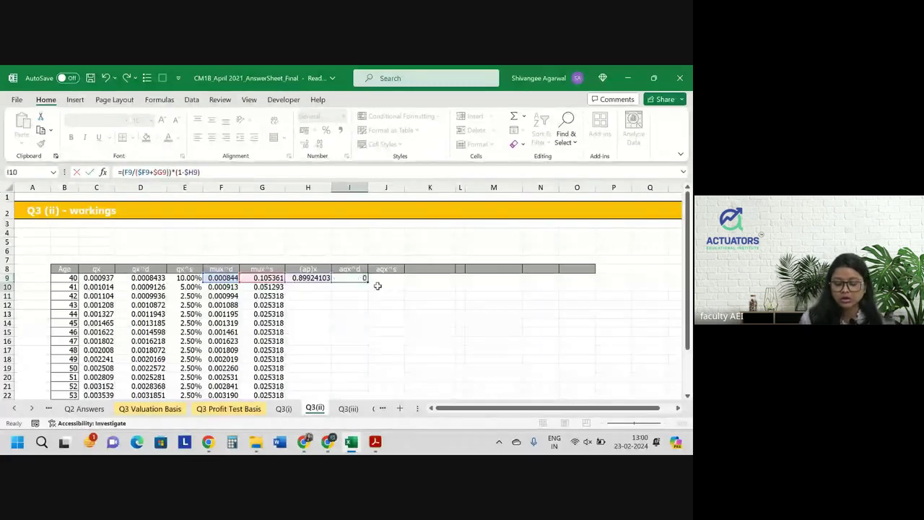
Step: Copy the I9 formula across to J9 for the age 40 dependent surrender rate and check its references
drag(368, 281, 405, 279)
double_click(402, 279)
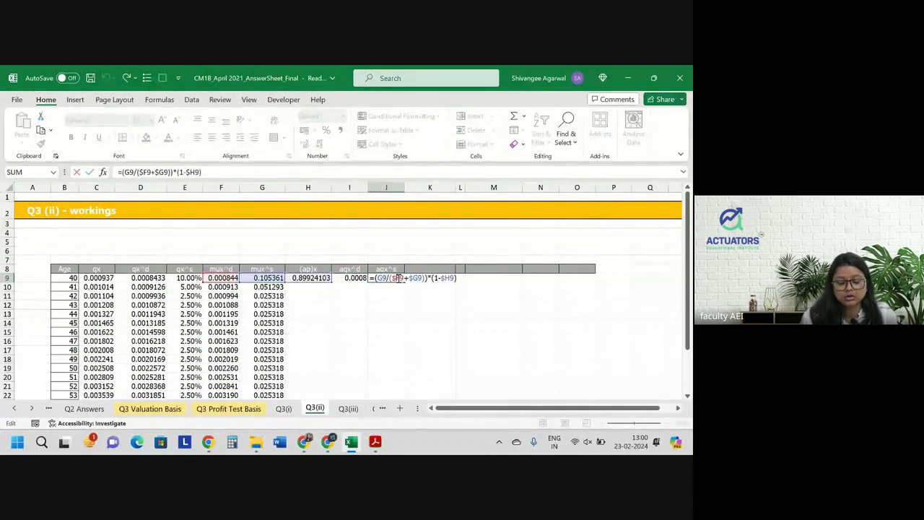
key(Escape)
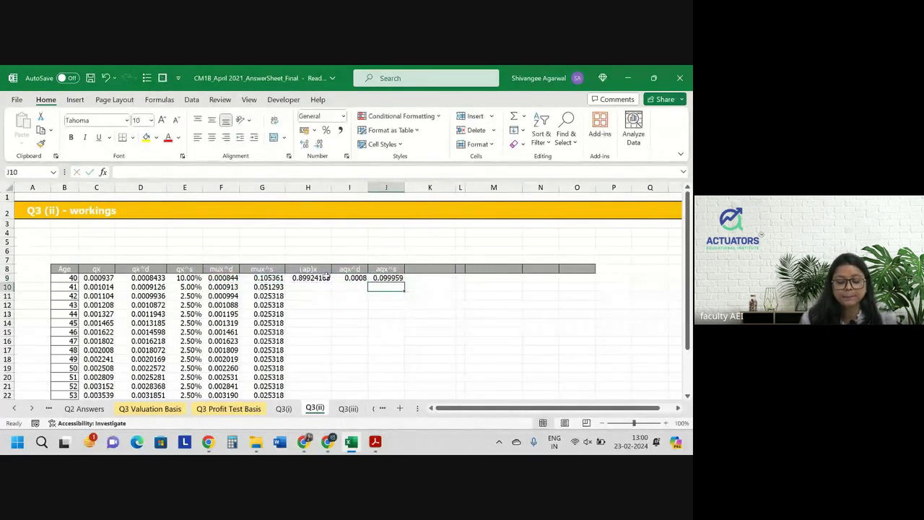
Step: Display the age 40 dependent mortality rate in I9 to six decimal places
click(356, 281)
click(304, 144)
click(304, 144)
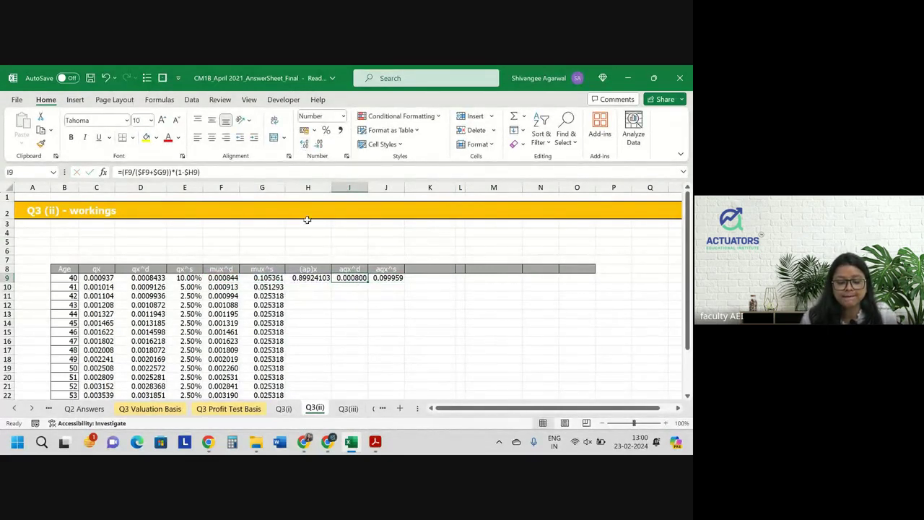
Step: Fill the H9:J9 formulas down to age 59 and display them to seven decimal places
drag(306, 277, 398, 279)
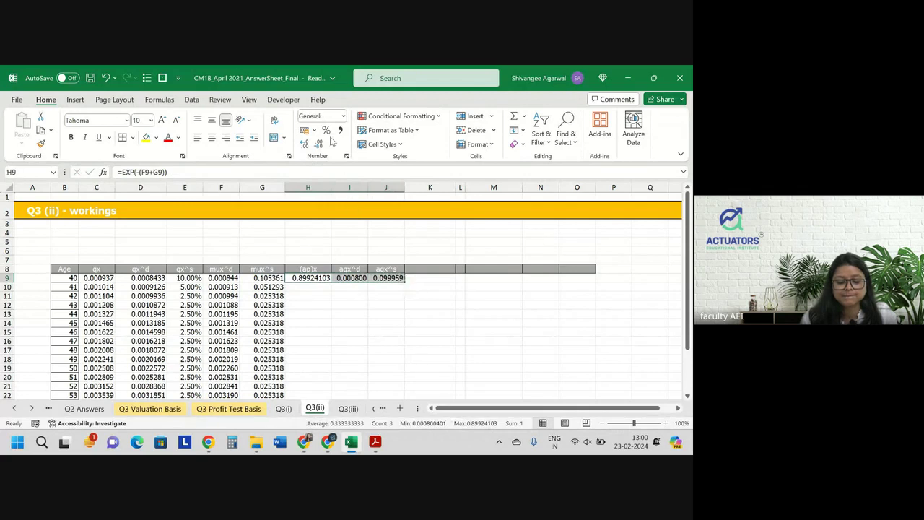
click(406, 283)
double_click(405, 283)
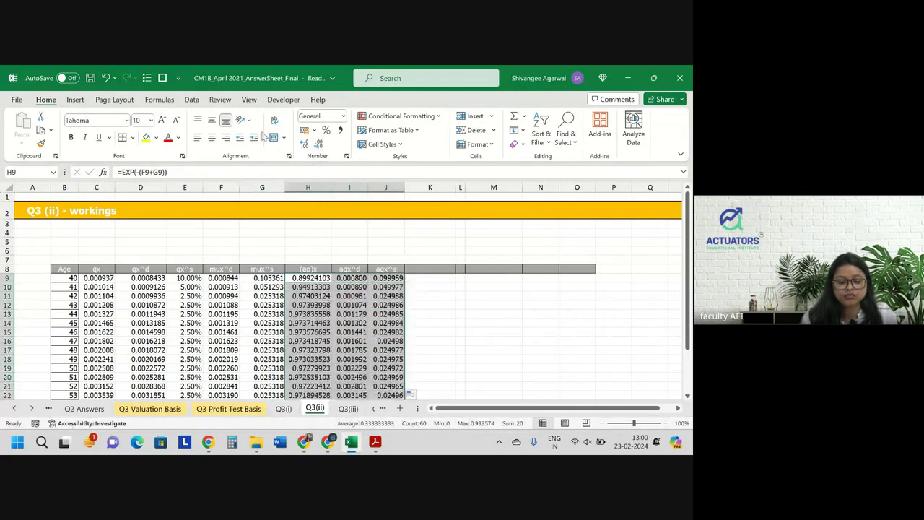
click(320, 144)
click(317, 323)
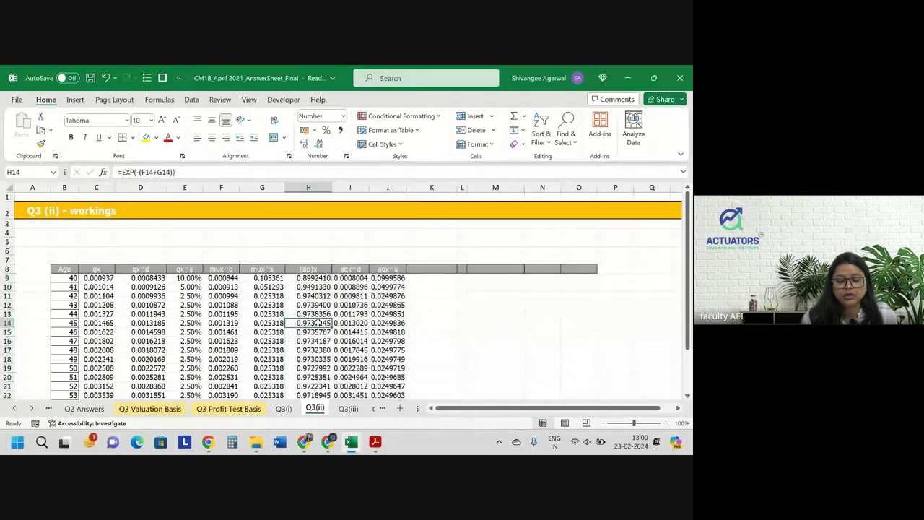
scroll(318, 323, down, 3)
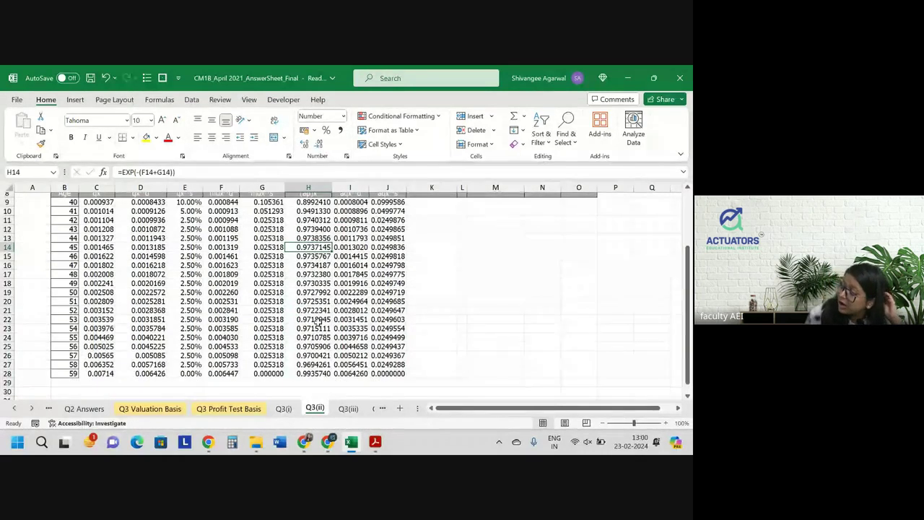
scroll(318, 323, up, 2)
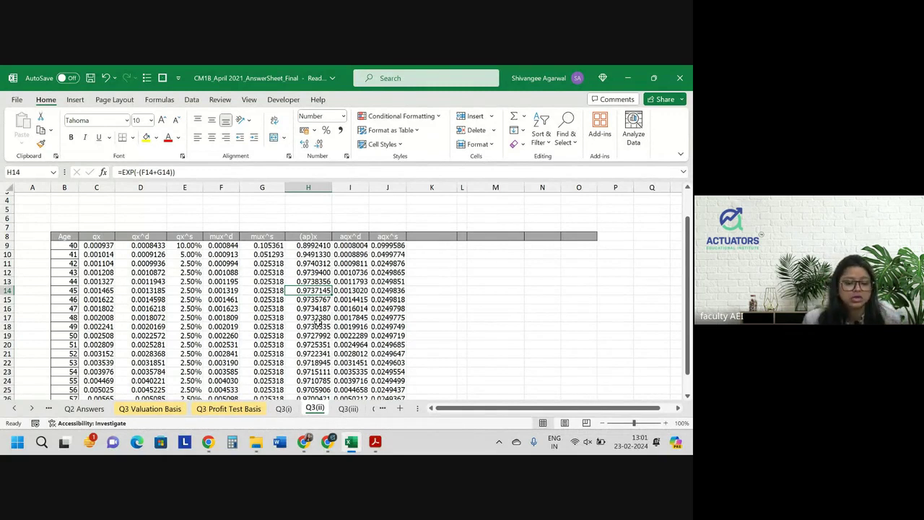
click(134, 249)
key(ctrl+Down)
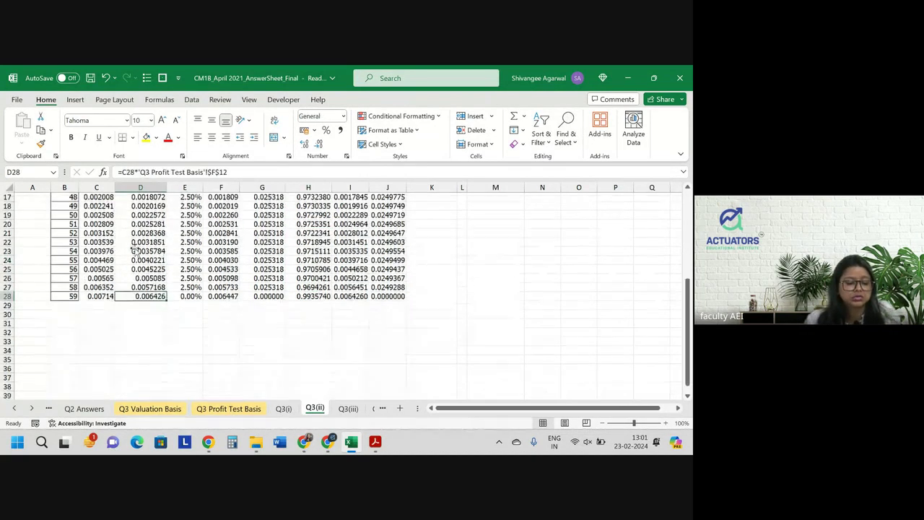
key(ctrl+Up)
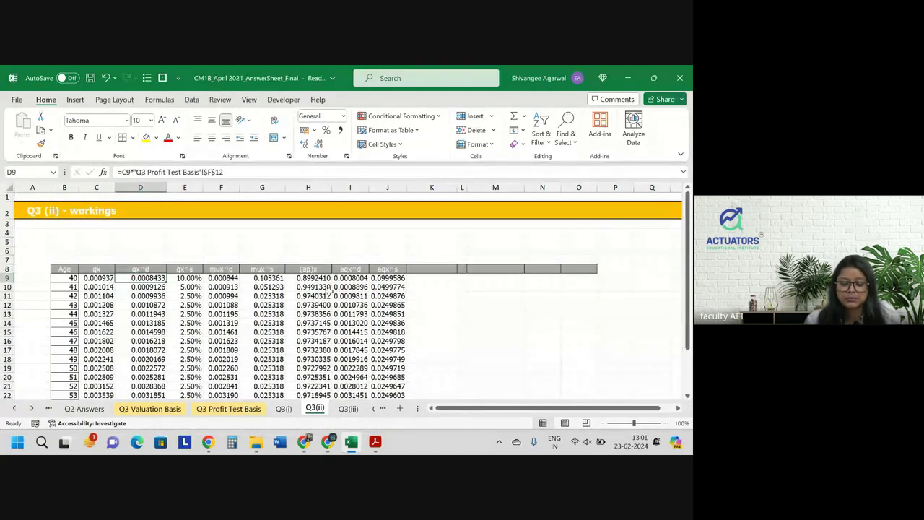
Step: Display the dependent surrender rates in J9:J28 to four decimal places
click(394, 270)
drag(395, 278, 394, 398)
click(319, 144)
click(319, 144)
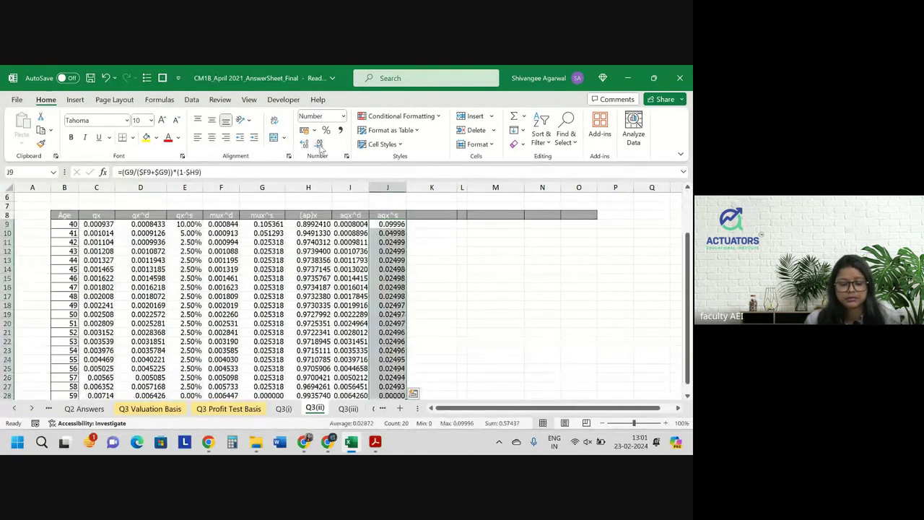
click(319, 145)
click(318, 144)
click(304, 145)
click(305, 144)
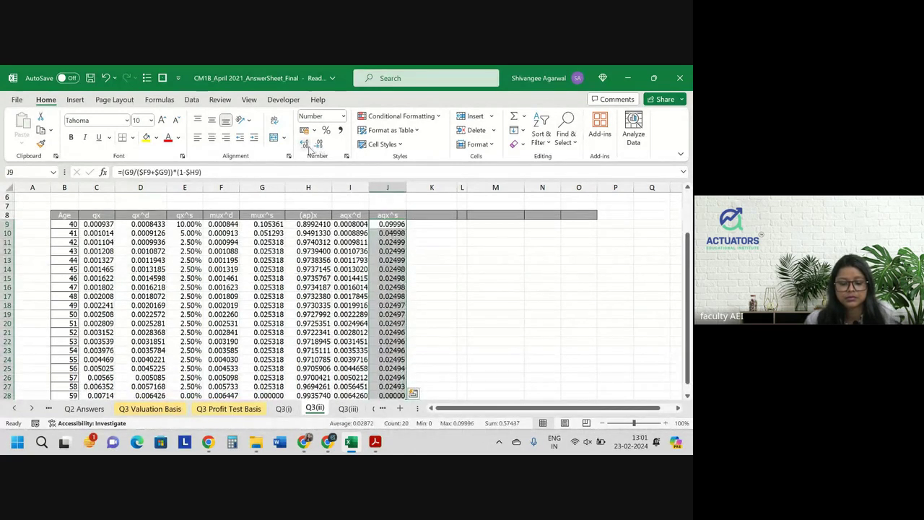
click(318, 145)
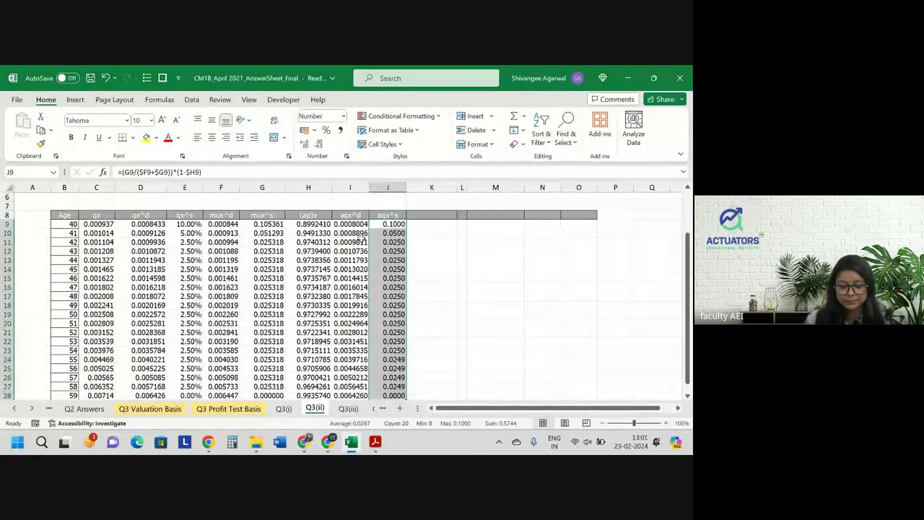
Step: Display the survival probabilities and dependent mortality rates in H9:I28 to four decimal places
drag(309, 224, 341, 225)
key(ctrl+shift+Down)
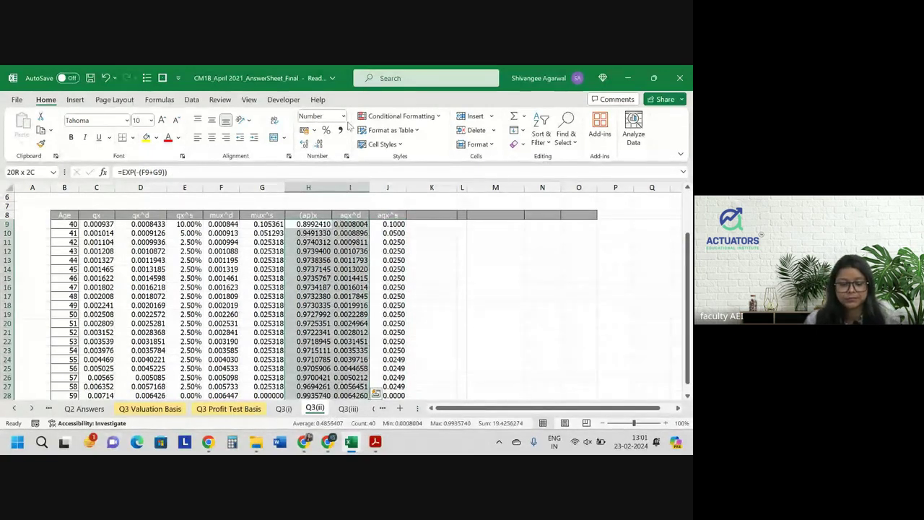
click(319, 144)
click(318, 145)
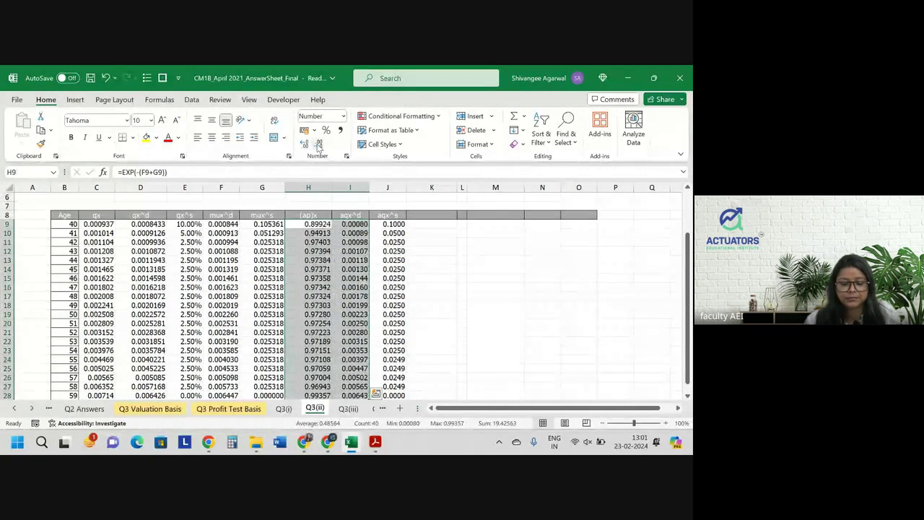
click(318, 144)
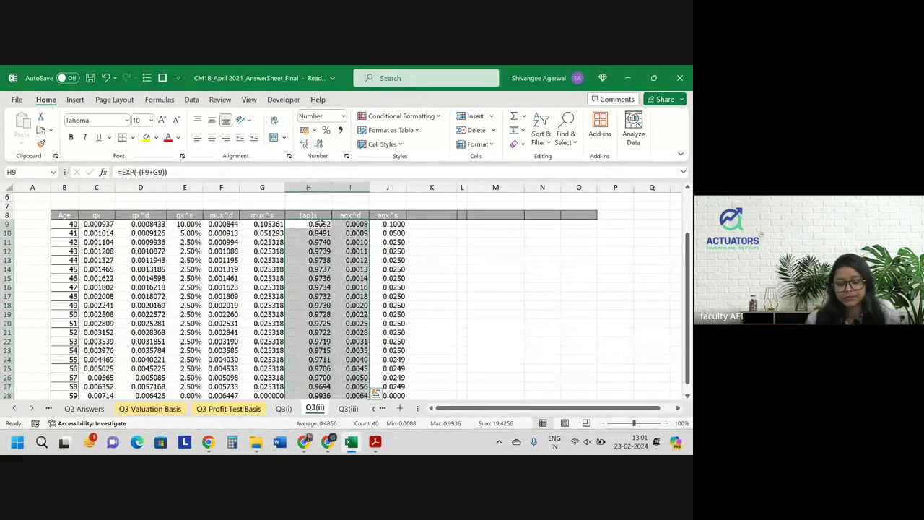
drag(308, 224, 387, 251)
click(387, 260)
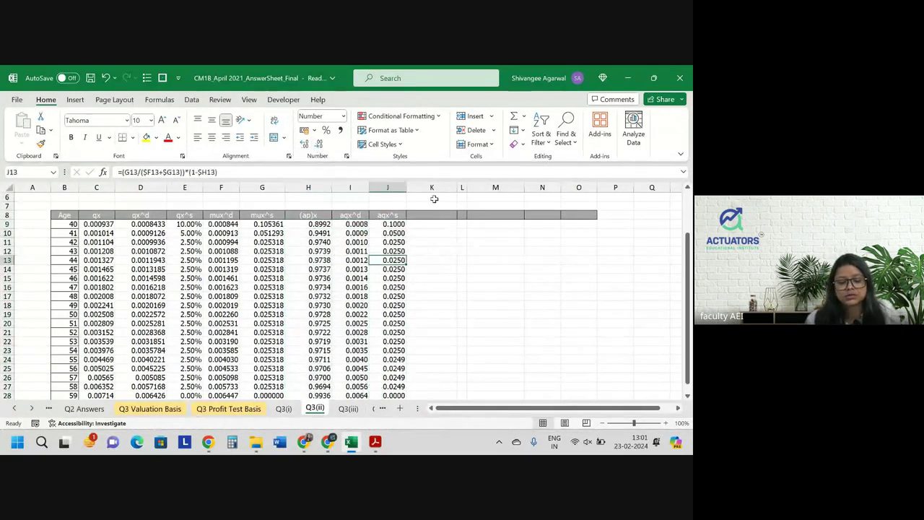
Step: Delete the unused columns K to O beside the workings table
drag(432, 187, 575, 182)
double_click(561, 187)
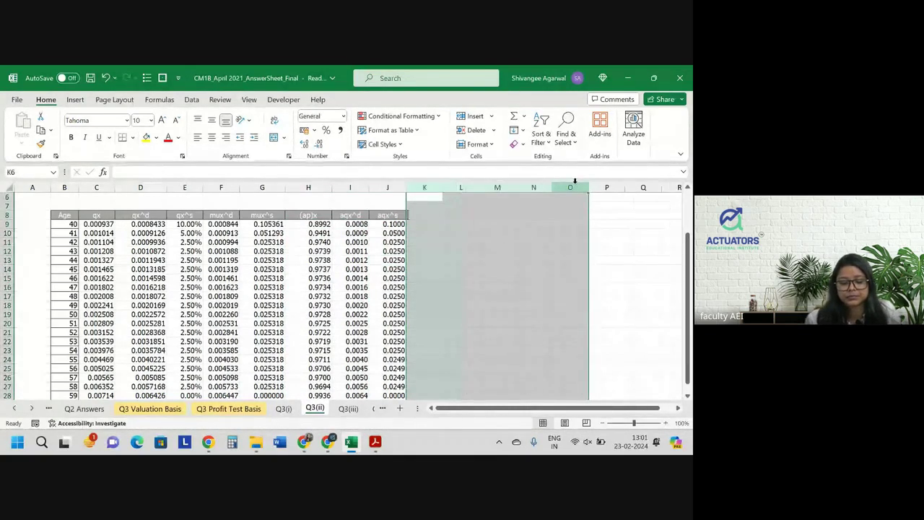
click(278, 268)
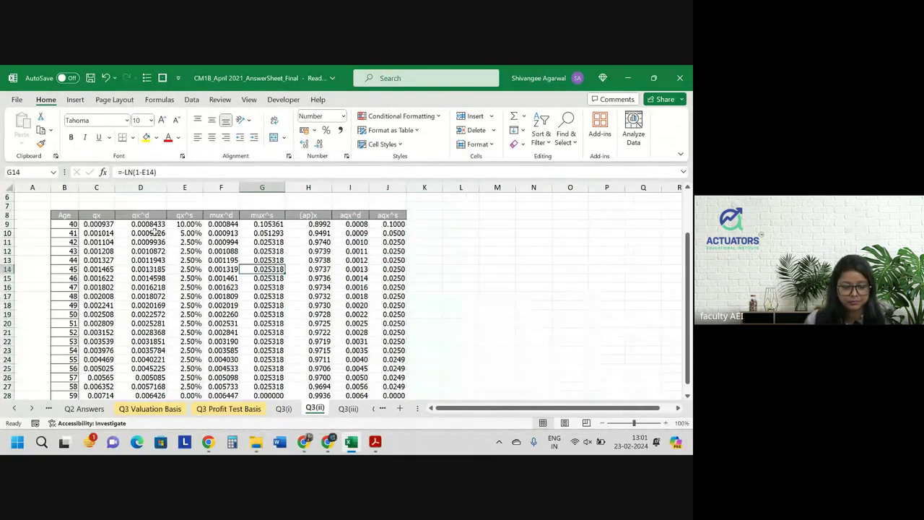
click(313, 223)
scroll(393, 251, down, 1)
scroll(393, 251, up, 1)
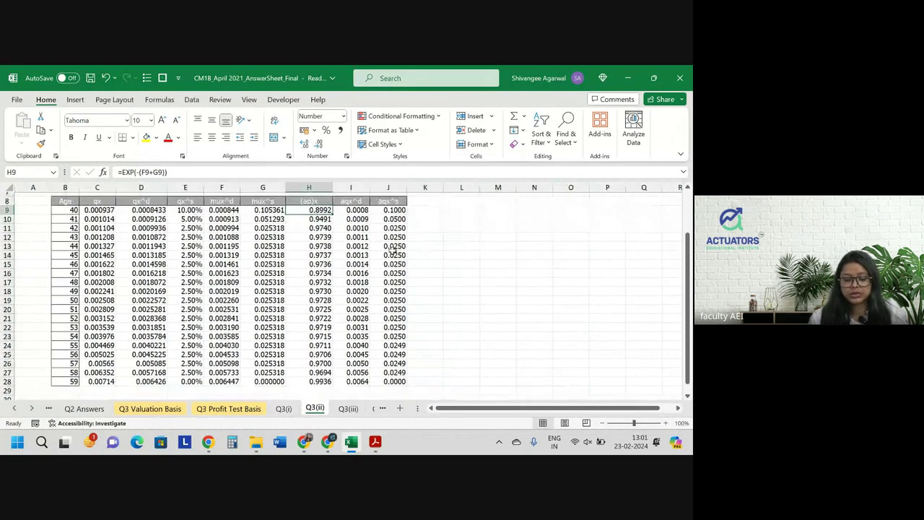
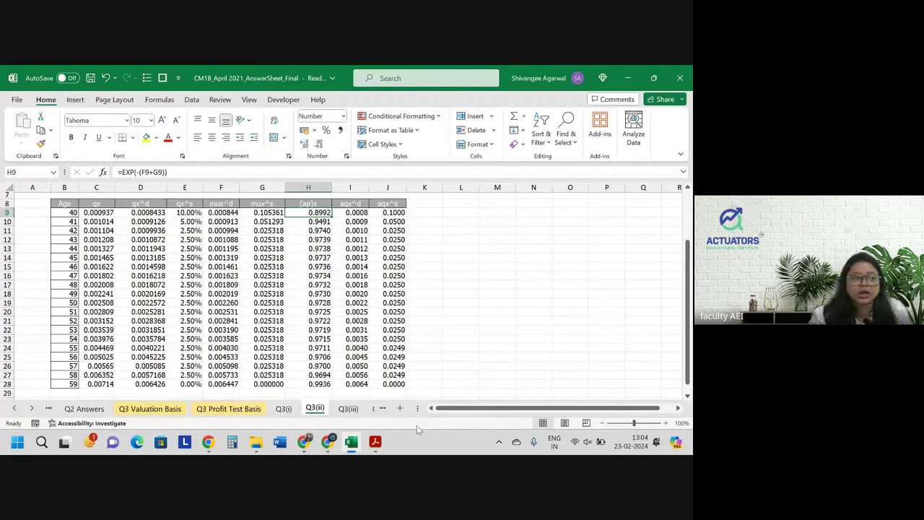
Step: Display the dependent surrender rates in J9:J28 of the Q3(ii) table to six decimal places
key(alt+Tab)
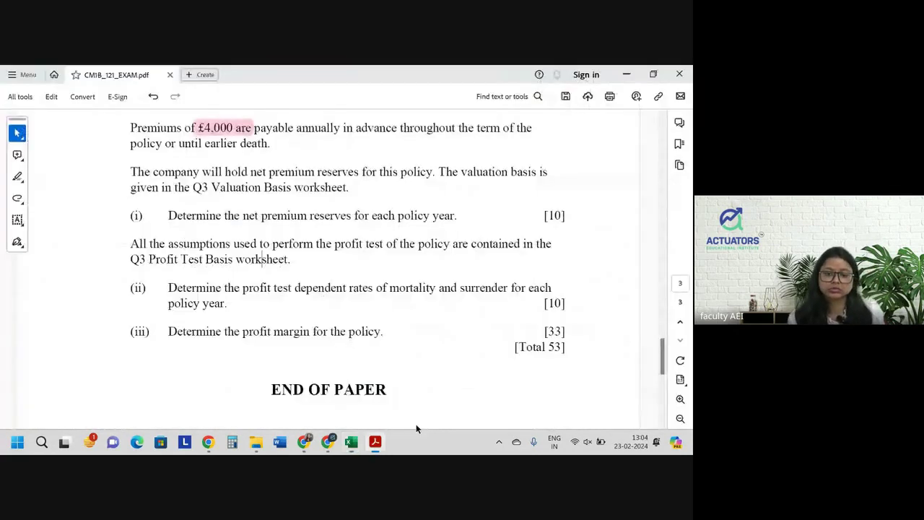
key(alt+Tab)
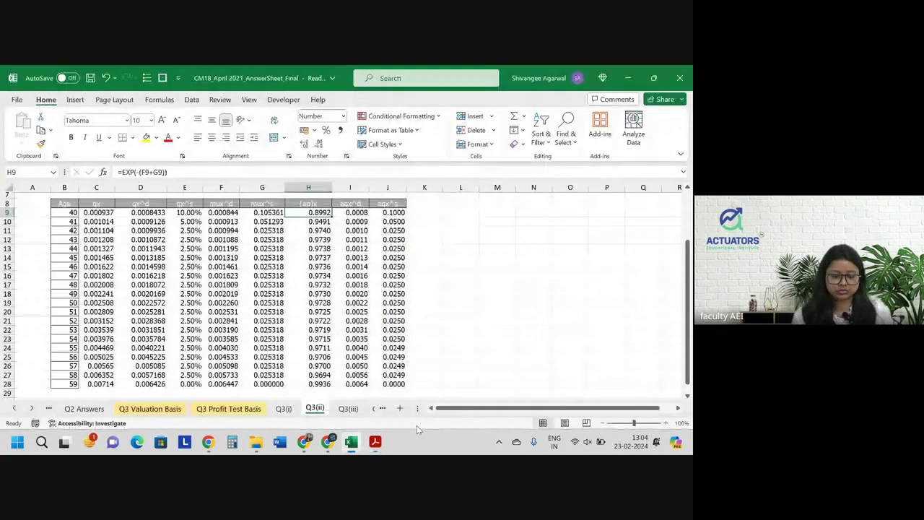
double_click(388, 213)
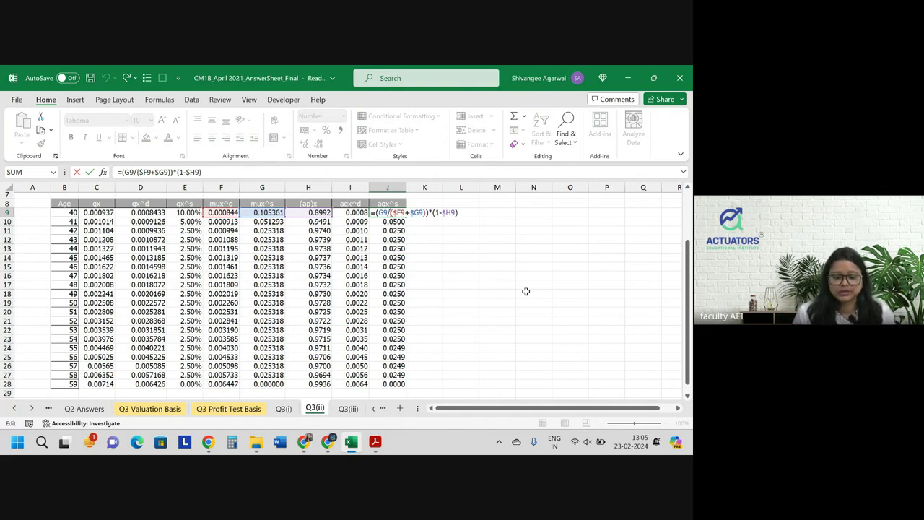
key(Return)
key(Up)
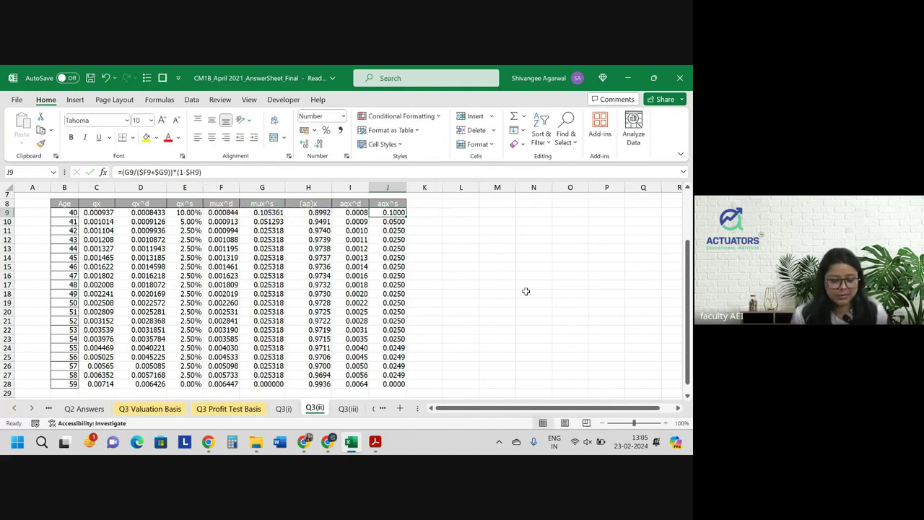
key(ctrl+shift+Down)
click(306, 143)
click(306, 143)
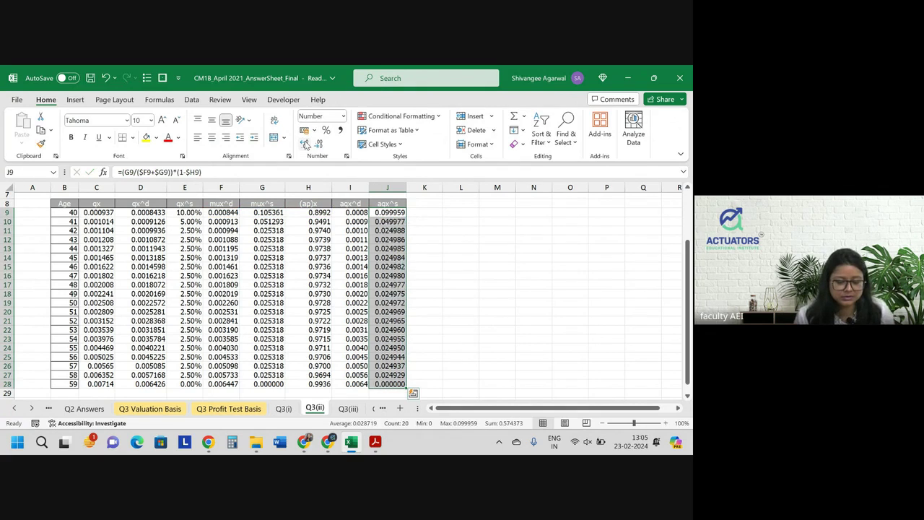
click(383, 222)
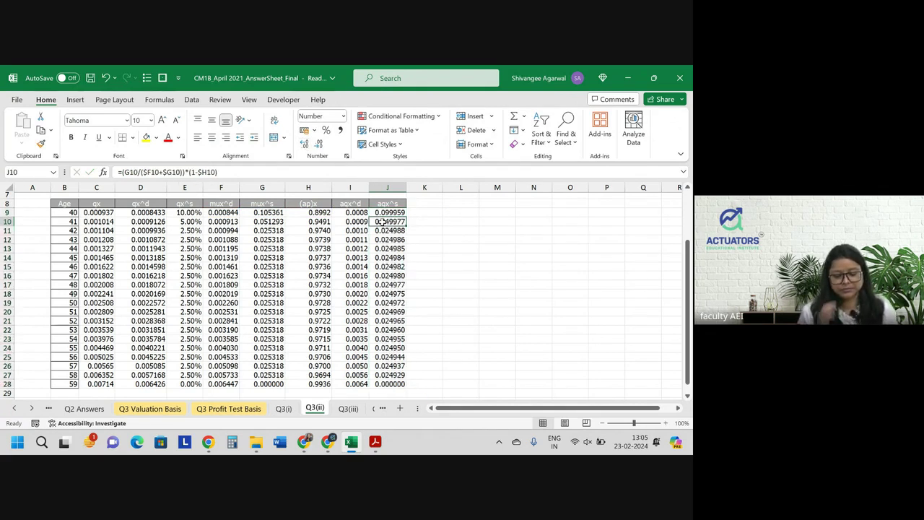
Step: Switch to the exam paper PDF to read the part (iii) profit margin question, then return to Excel and open the Q3(iii) worksheet
key(alt+Tab)
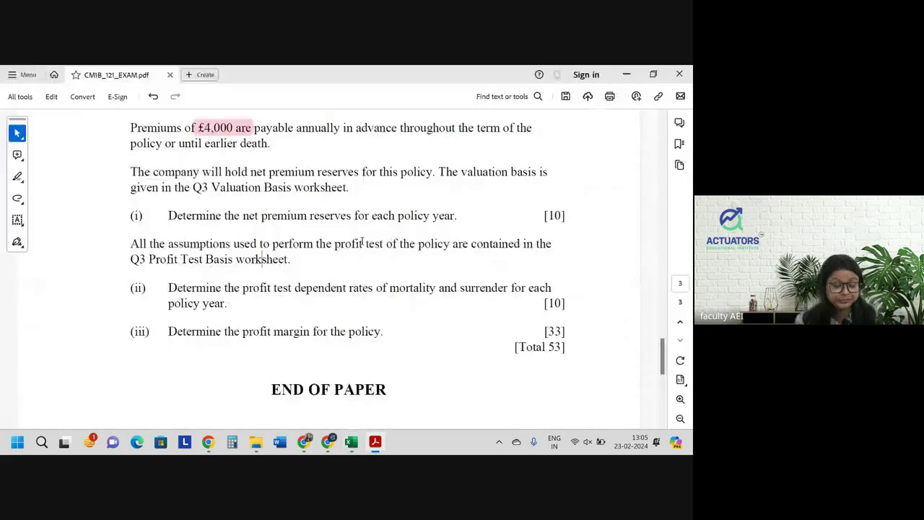
drag(168, 332, 367, 334)
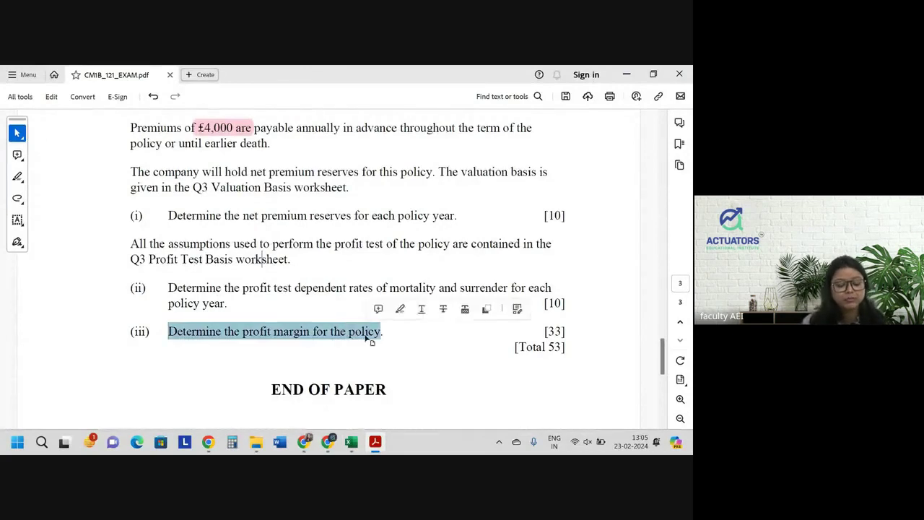
key(alt+Tab)
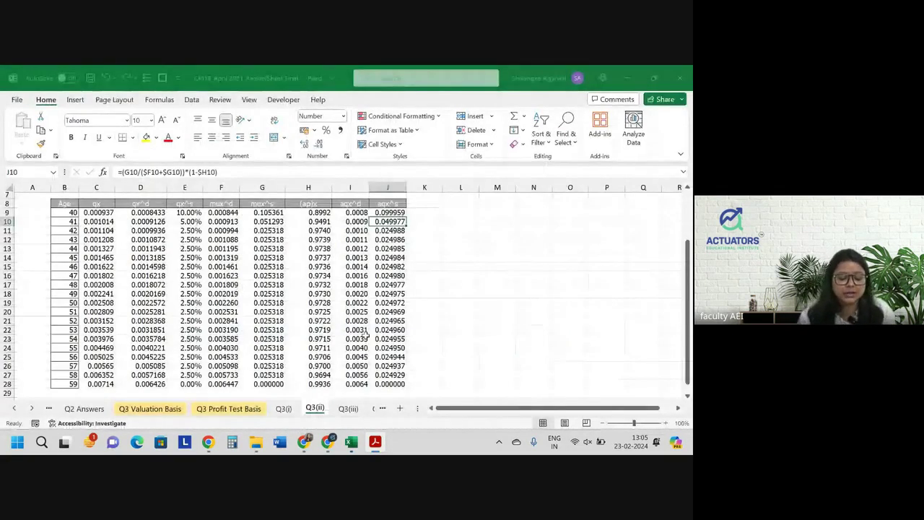
click(387, 339)
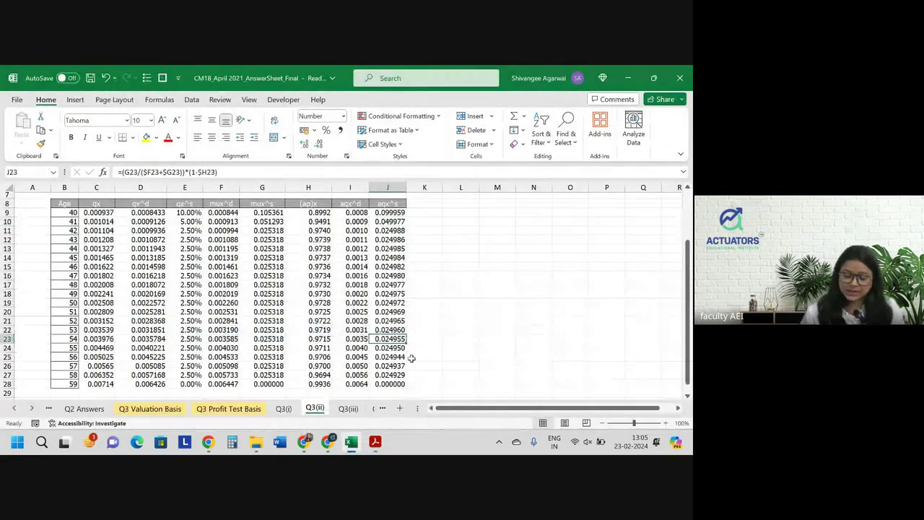
click(348, 409)
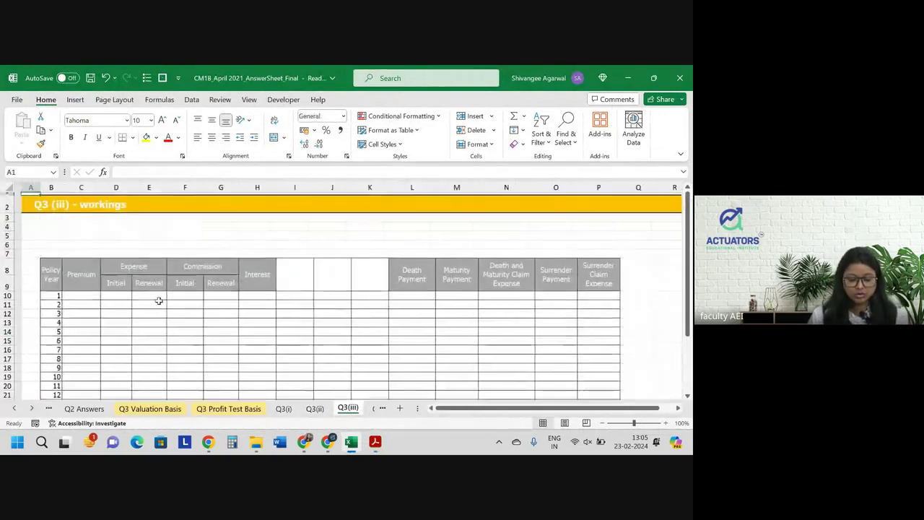
scroll(157, 301, down, 1)
click(80, 249)
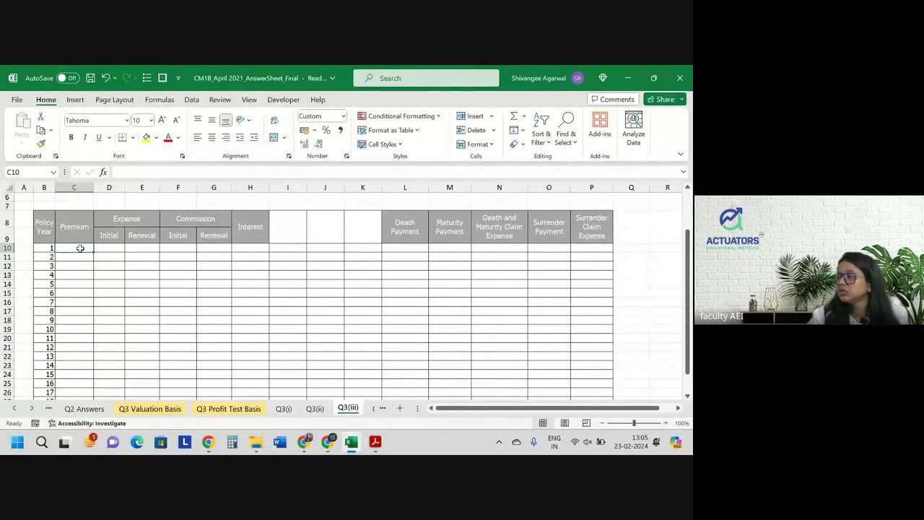
text(=)
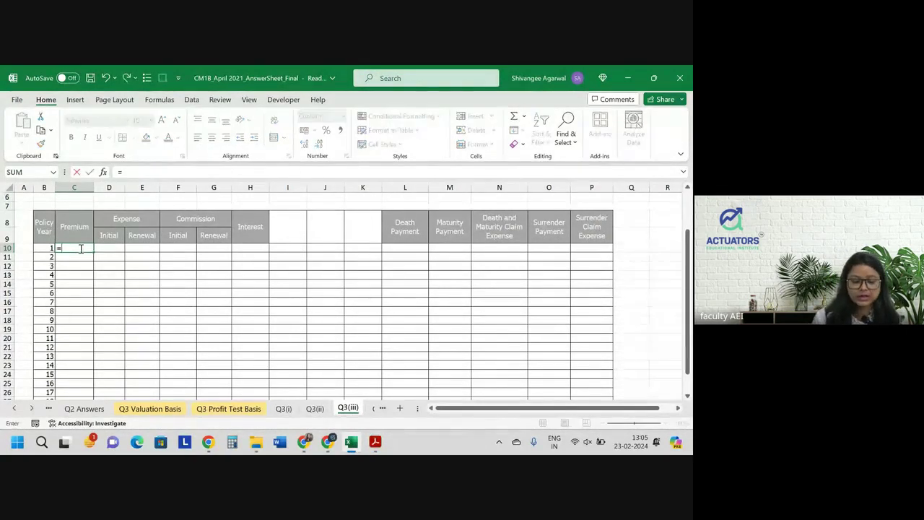
scroll(80, 249, up, 2)
key(BackSpace)
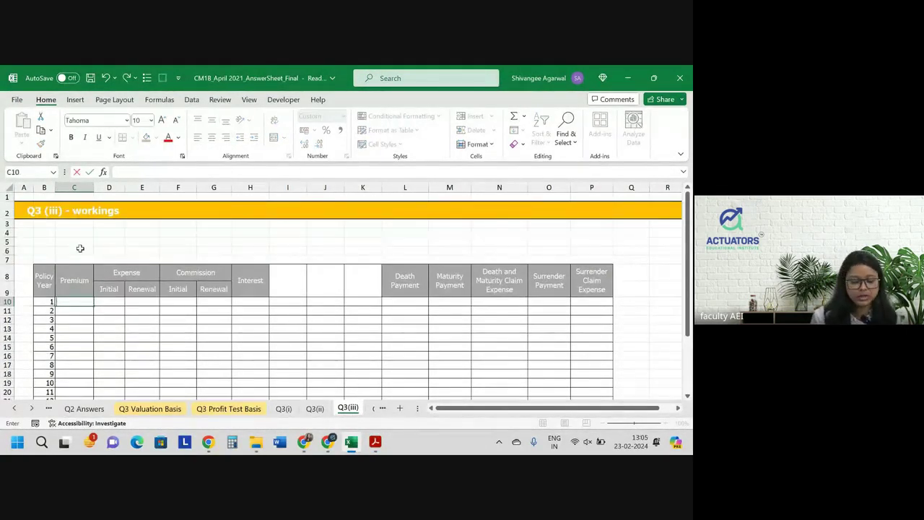
Step: Add a Premium input above the Q3(iii) workings table, with the label in C4 and 4000 in D4
click(72, 234)
text(P)
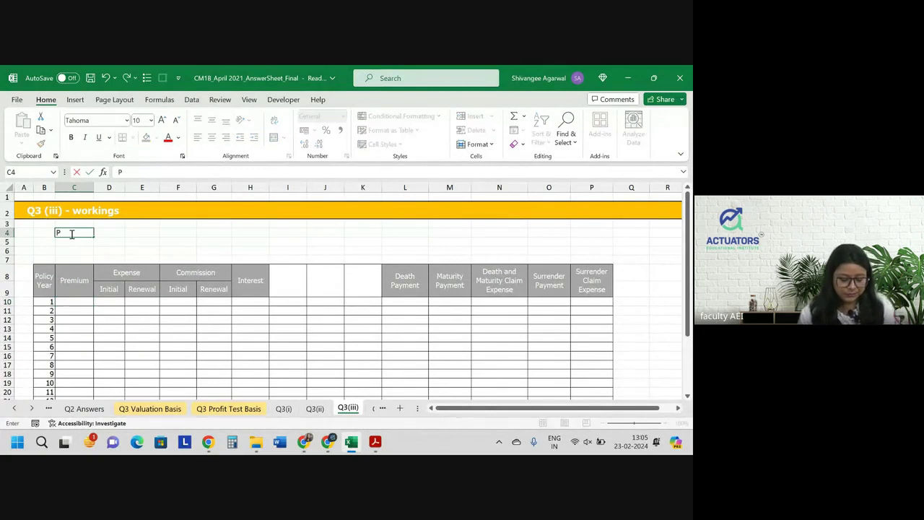
text(remium)
key(Tab)
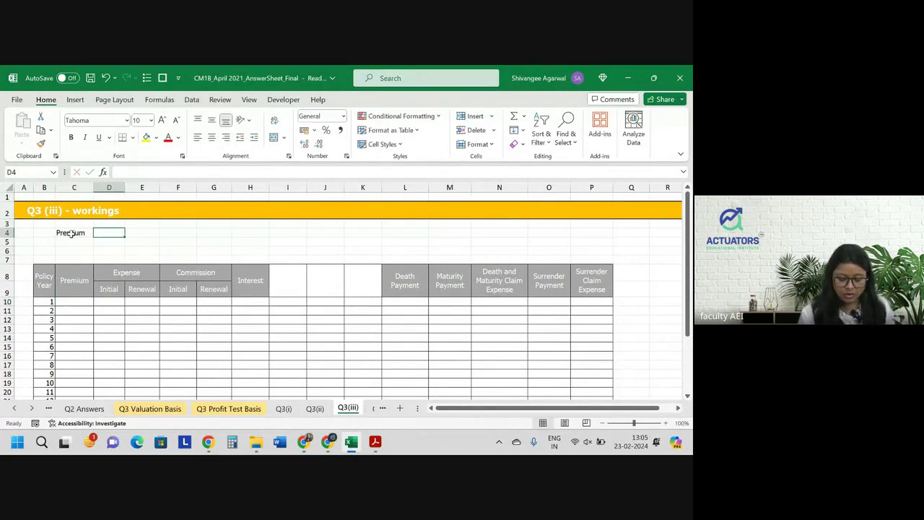
click(229, 409)
scroll(347, 319, down, 1)
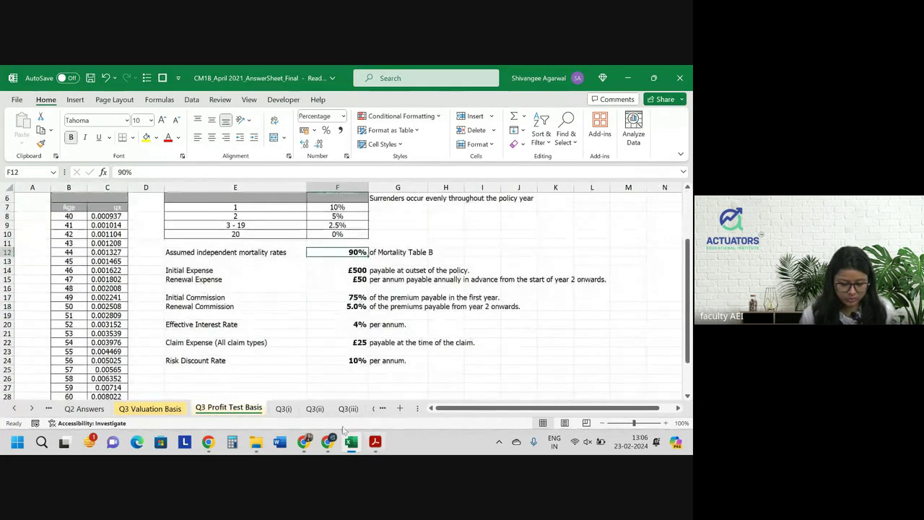
scroll(340, 332, up, 3)
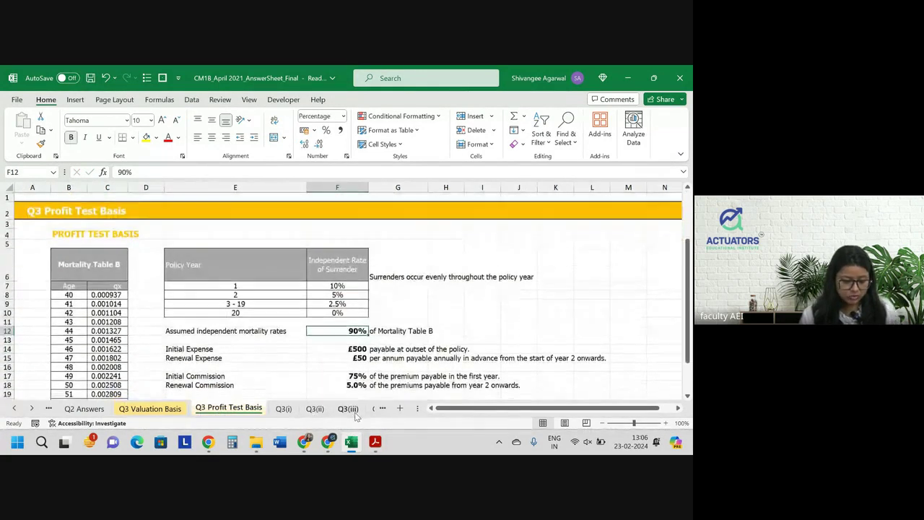
click(350, 409)
text(4000)
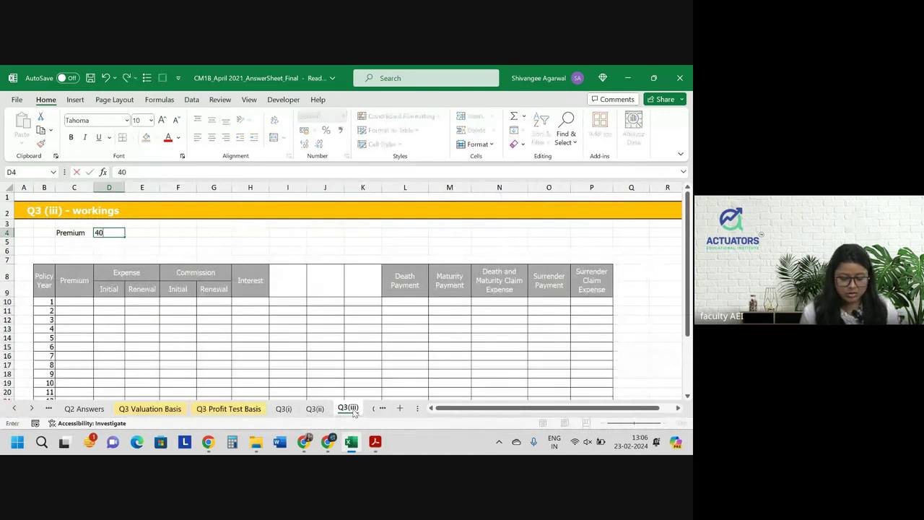
key(Return)
Step: Link the policy year 1 premium in C10 to the premium input in D4
key(Down)
key(Down)
key(Down)
key(Left)
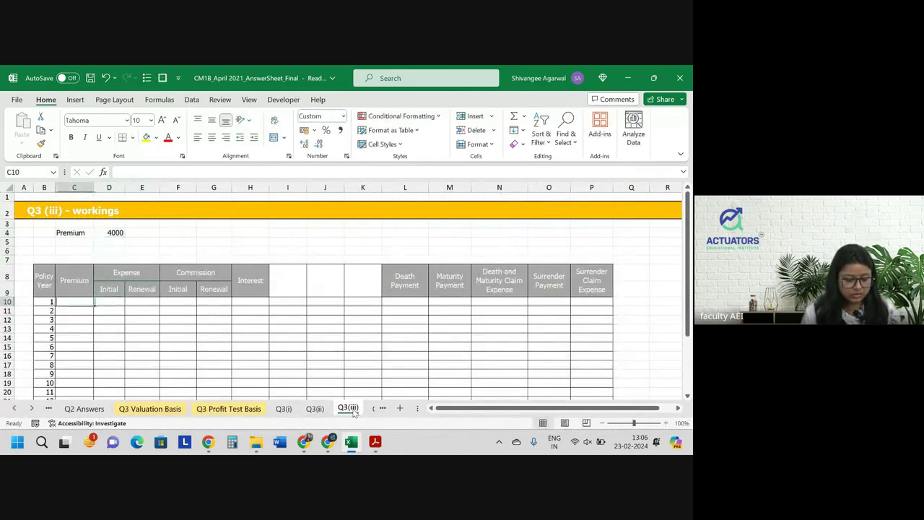
key(Down)
text(=)
key(Up)
key(Up)
key(Up)
key(Up)
key(Up)
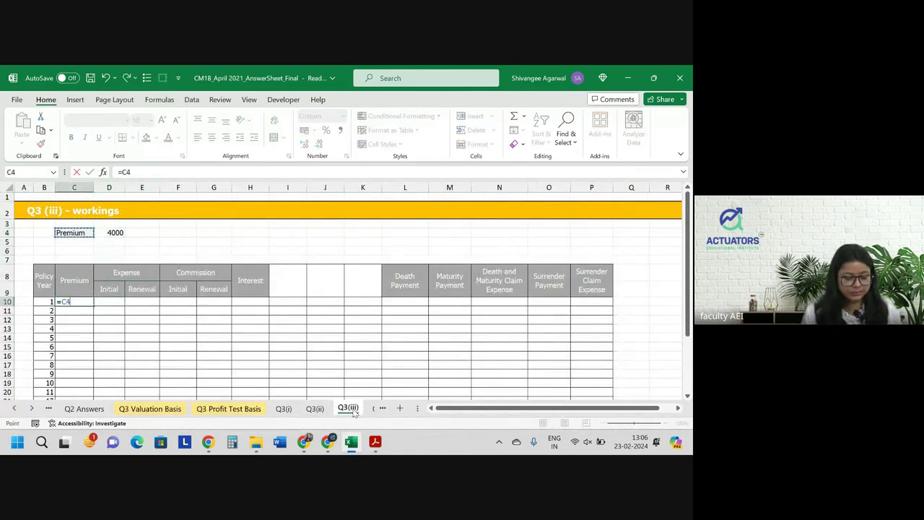
key(Right)
key(Return)
key(Up)
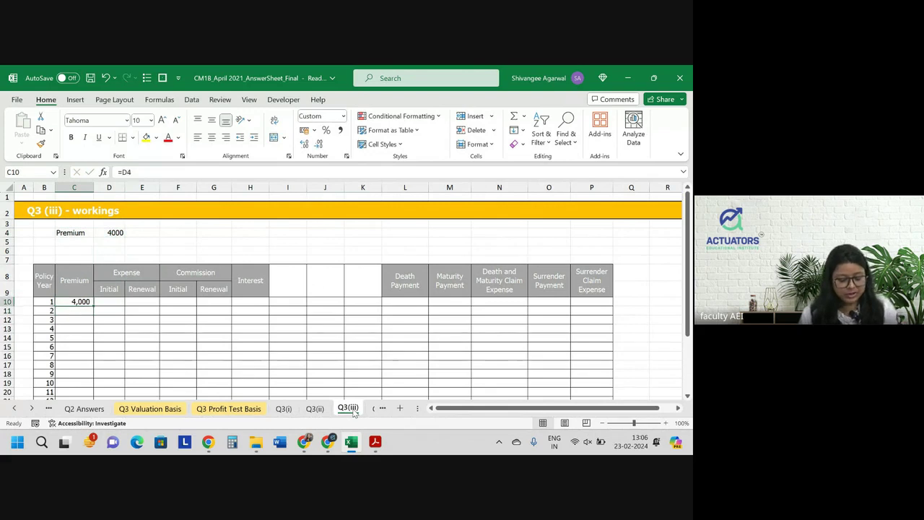
Step: Make the C10 reference absolute as $D$4 and fill the Premium column down the policy years
key(F2)
key(F4)
key(Return)
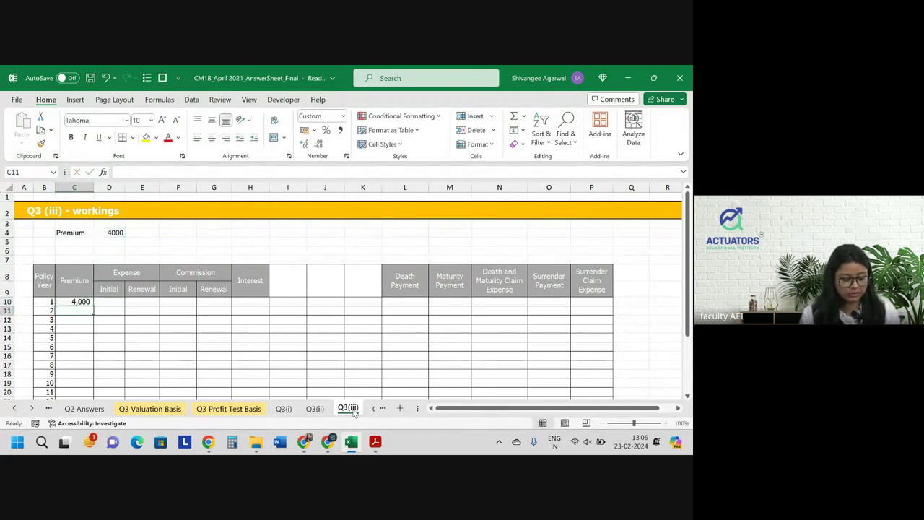
click(83, 302)
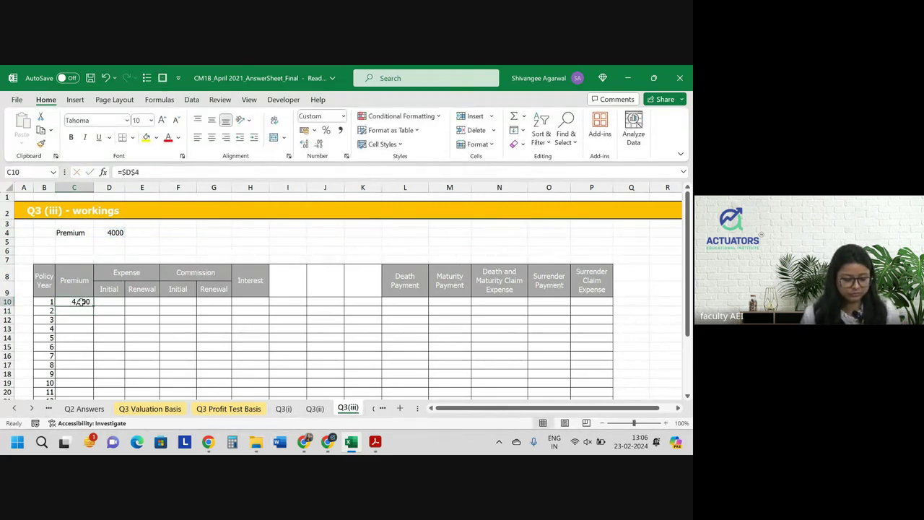
double_click(93, 305)
Step: Link the policy year 1 initial expense in D10 to the £500 Initial Expense in F14 of Q3 Profit Test Basis
click(104, 302)
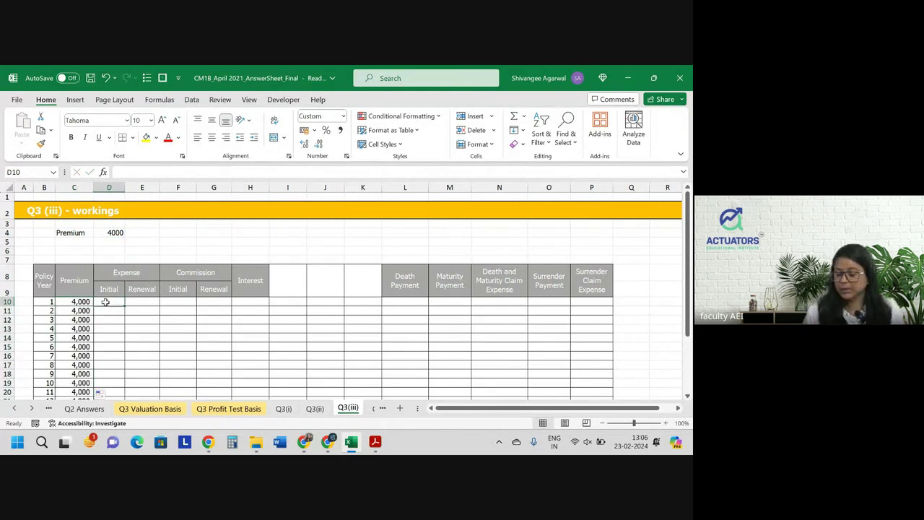
text(=)
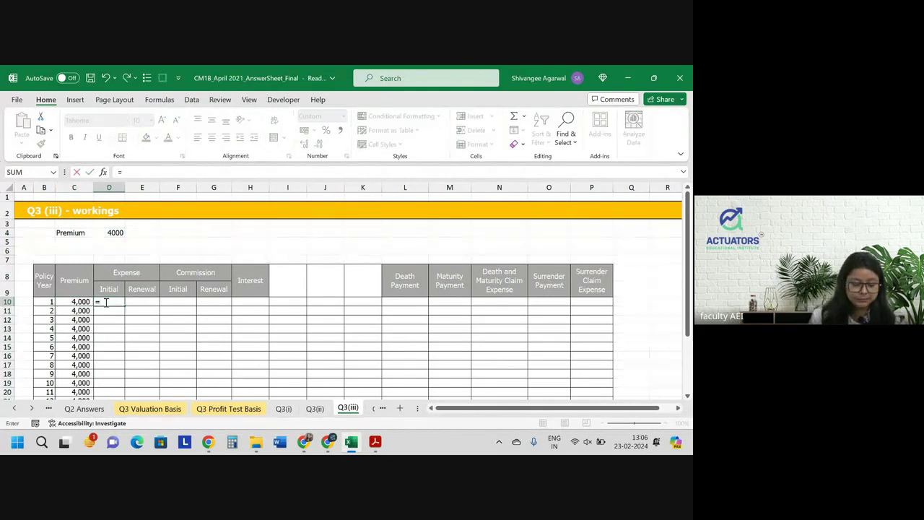
key(ctrl+Page_Up)
key(ctrl+Page_Up)
key(ctrl+Page_Up)
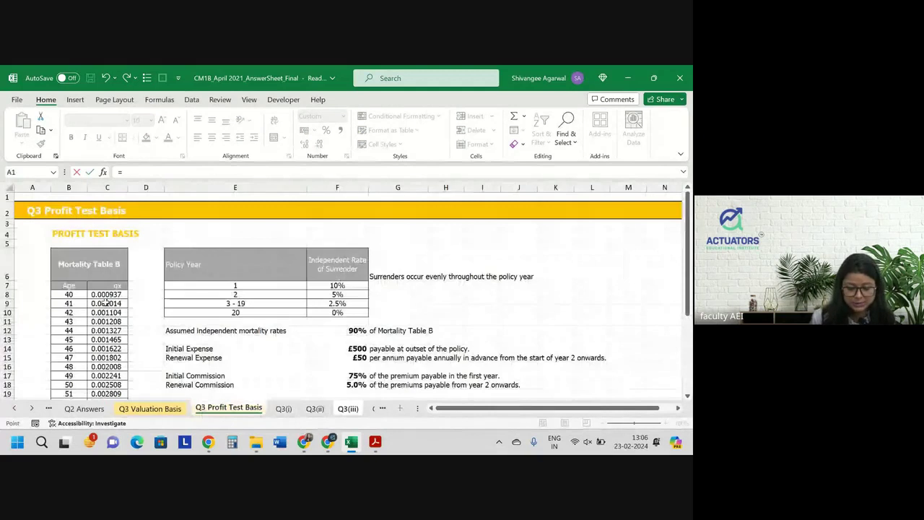
click(344, 348)
key(Tab)
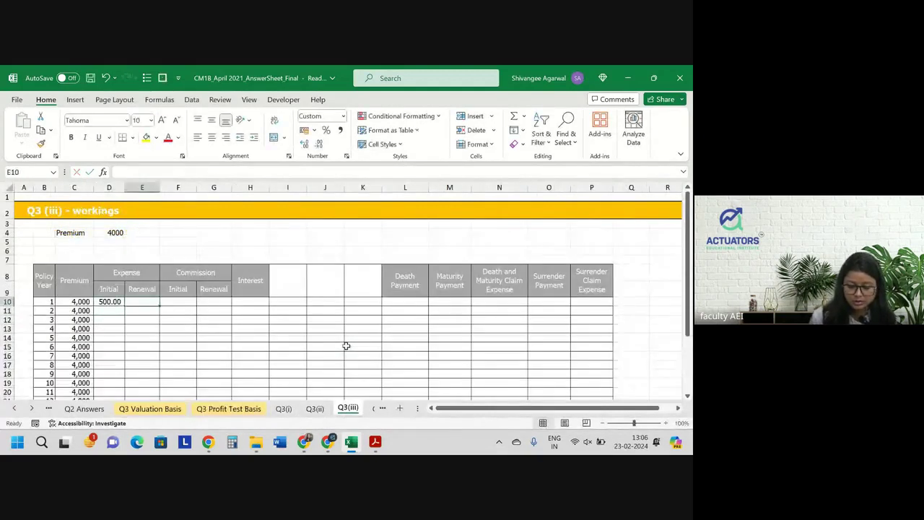
Step: Link the policy year 1 renewal expense in E10 to the £50 Renewal Expense in F15 of Q3 Profit Test Basis
text(=)
click(250, 411)
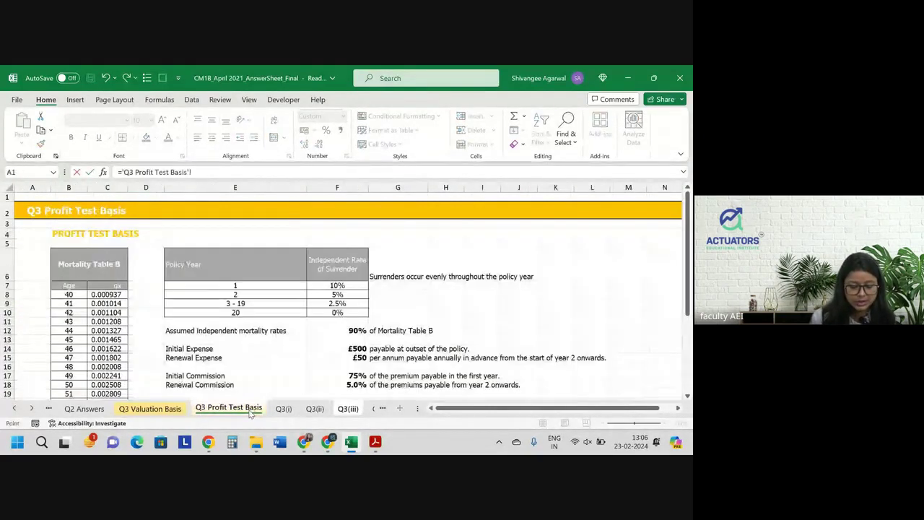
click(359, 357)
key(Return)
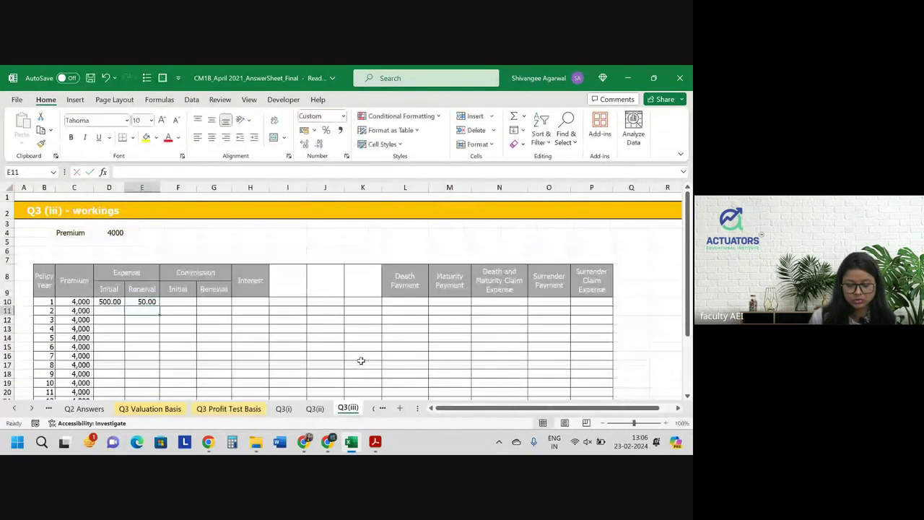
Step: Make the renewal expense reference in E10 absolute and fill it down the policy years
key(Up)
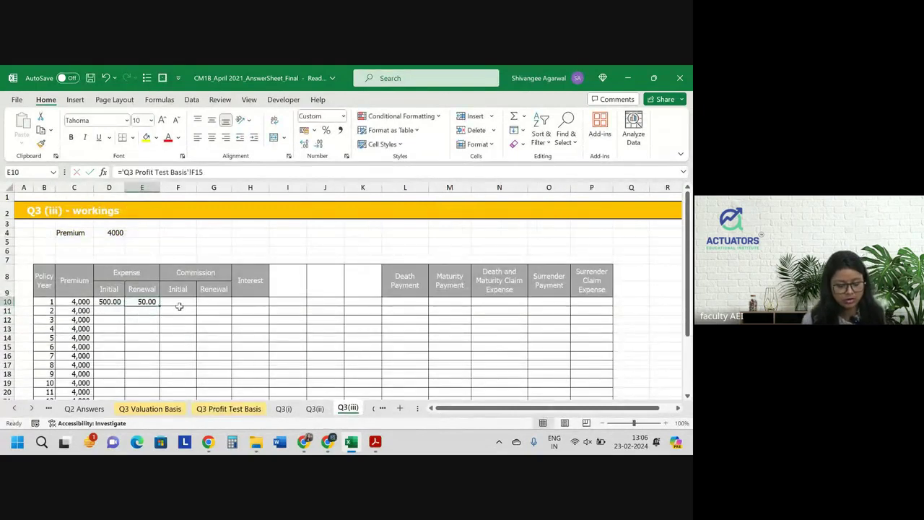
key(F2)
key(Return)
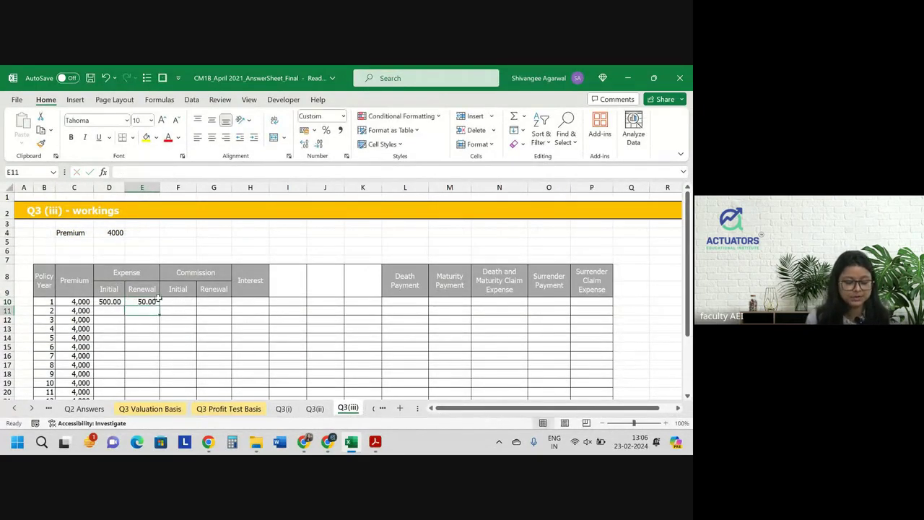
click(153, 303)
double_click(158, 306)
Step: Build the initial commission formula in F10, multiplying the 75% rate in F17 of Q3 Profit Test Basis by a cell on Q3(iii)
click(179, 304)
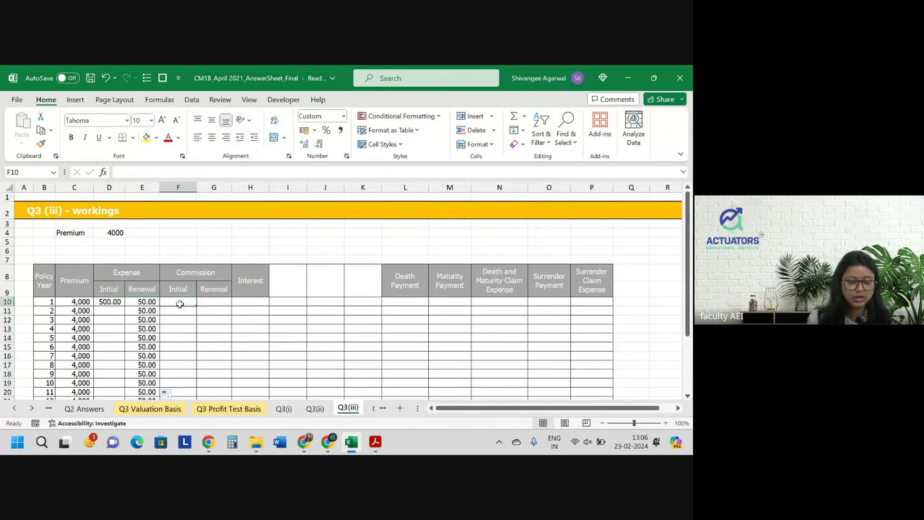
text(=)
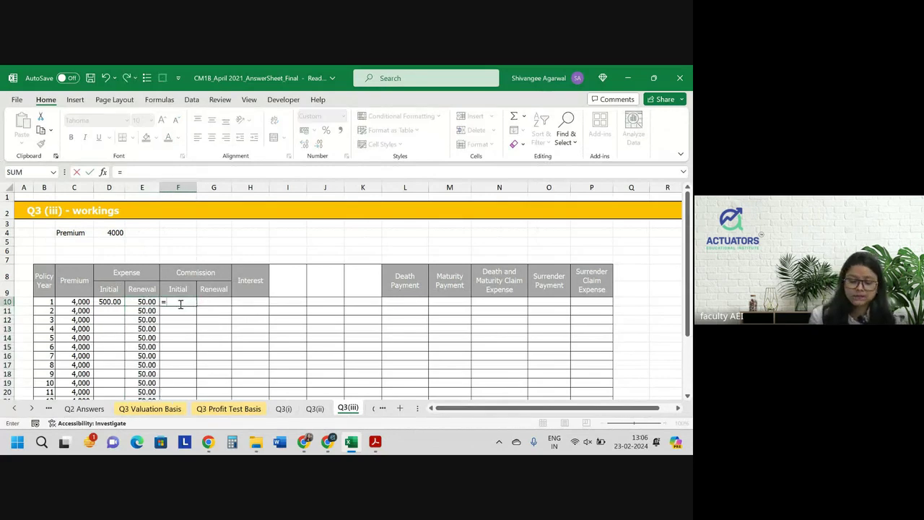
click(228, 409)
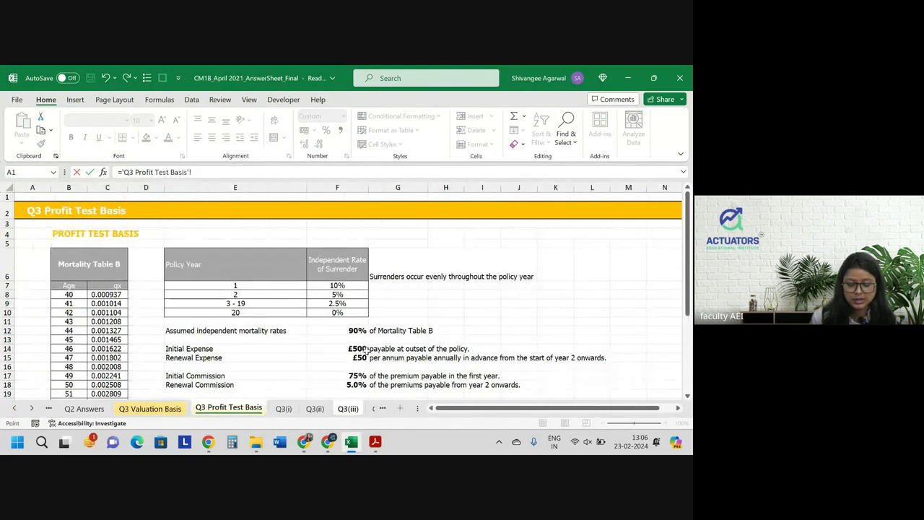
click(350, 374)
text(*)
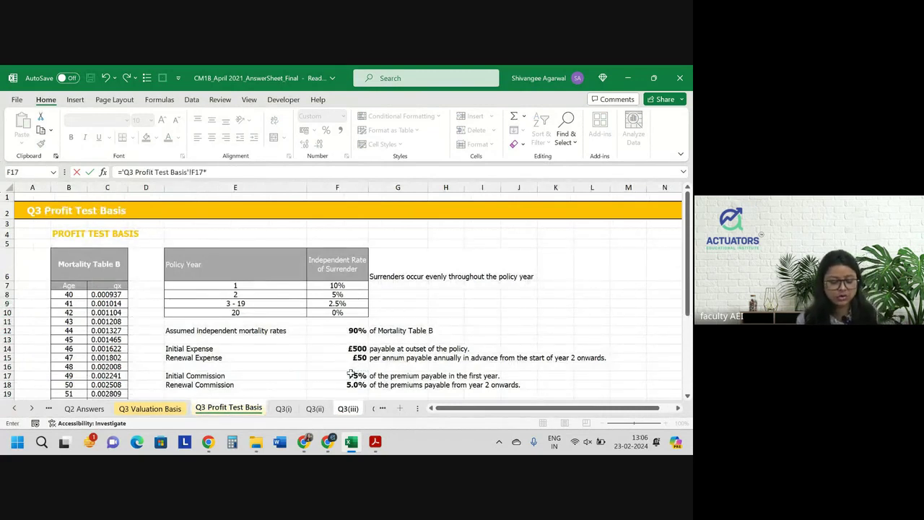
click(348, 408)
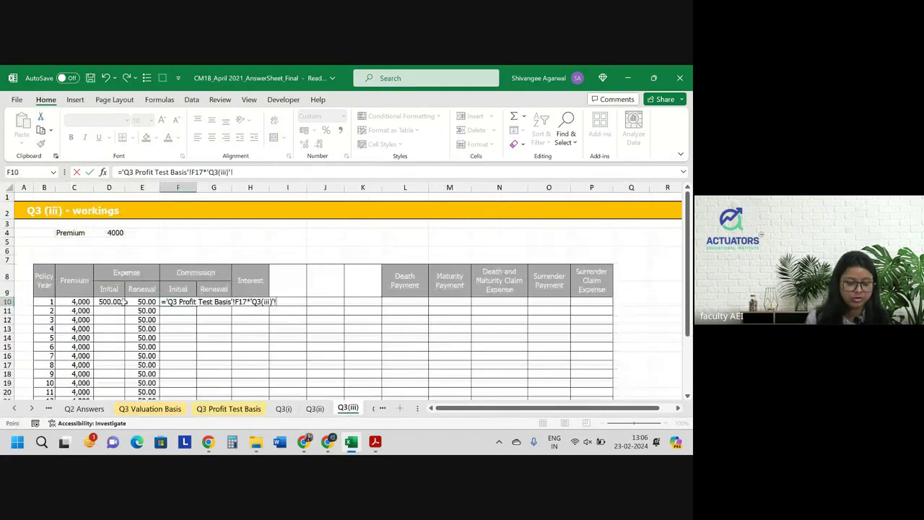
Step: Complete the year 1 initial commission formula in F10 as 'Q3 Profit Test Basis'!F17 multiplied by the premium in C10
click(82, 301)
key(Tab)
text(=)
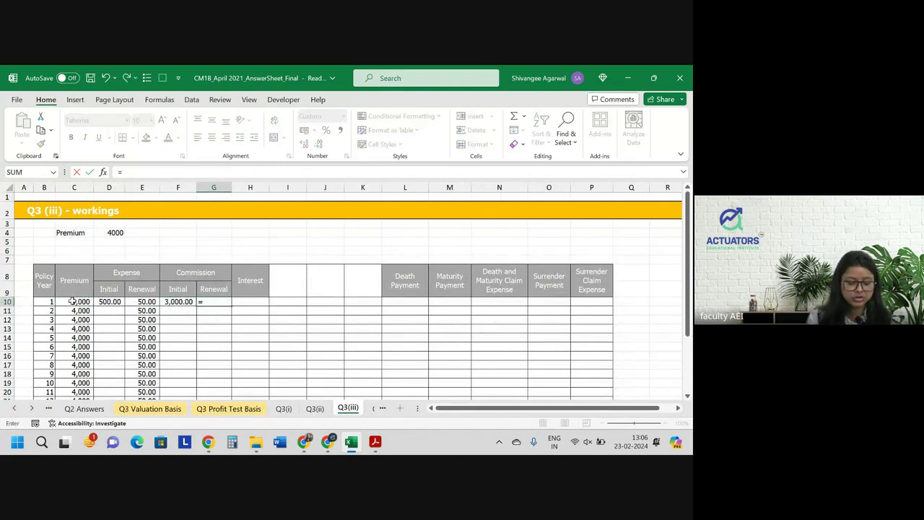
key(Escape)
Step: Clear the year 1 renewal expense in E10
click(142, 302)
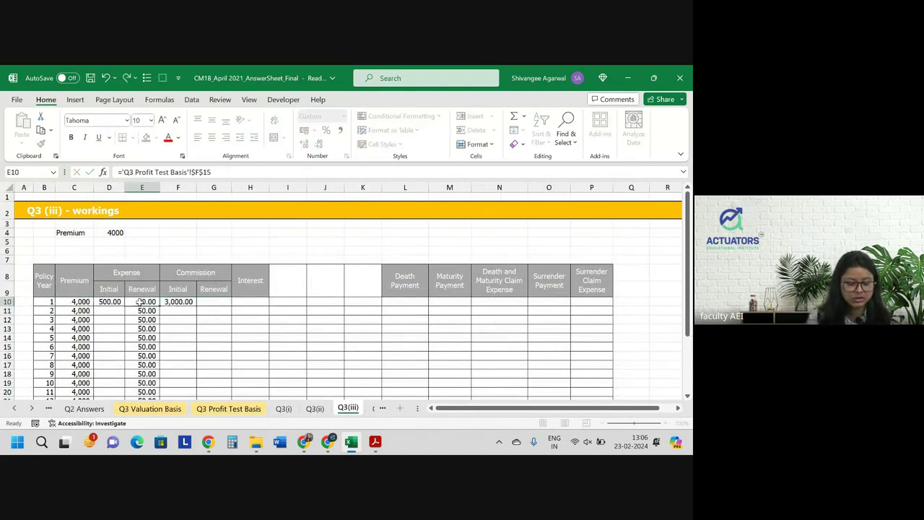
key(Delete)
Step: Enter the year 2 renewal commission in G11 as =C11*'Q3 Profit Test Basis'!$F$18 and fill it down the column
key(Right)
key(Right)
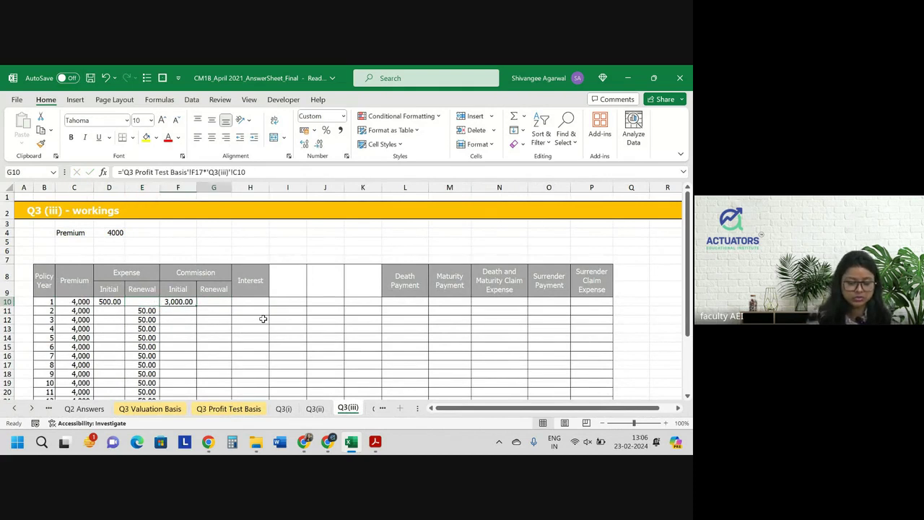
key(Down)
text(=)
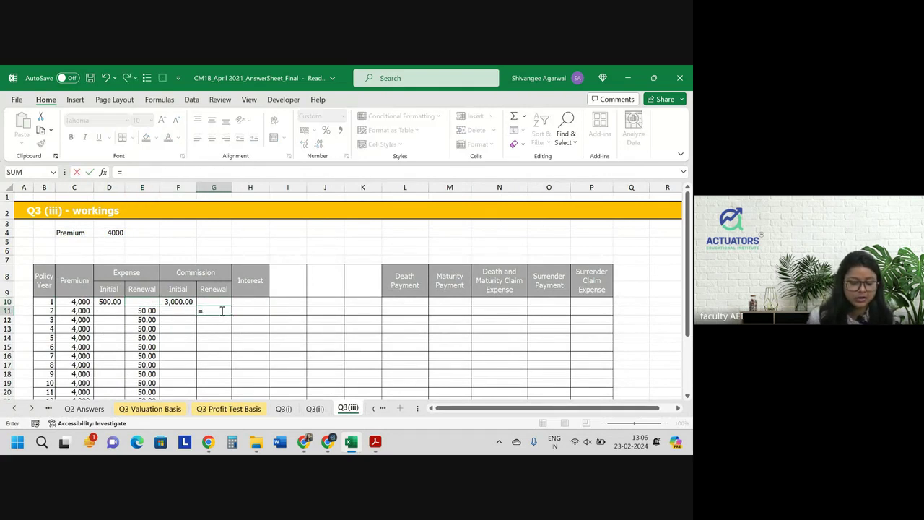
click(71, 310)
text(*)
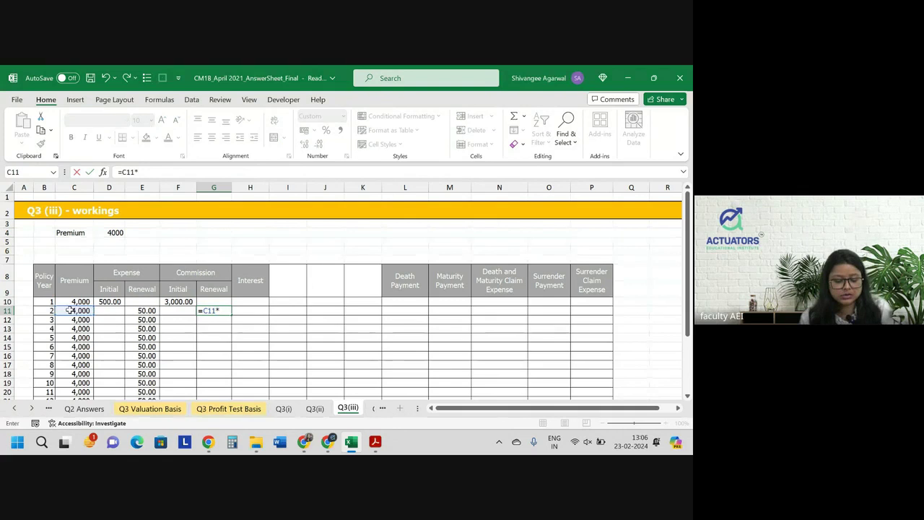
click(229, 409)
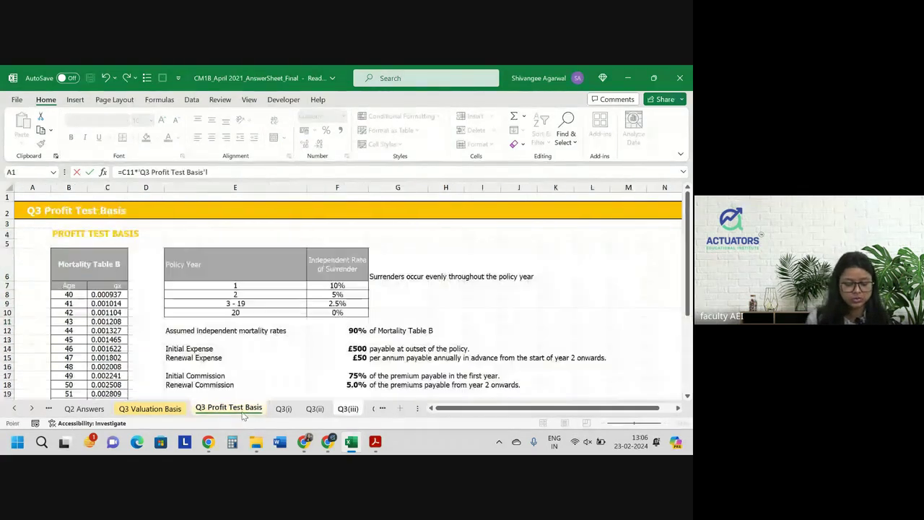
click(360, 384)
key(F4)
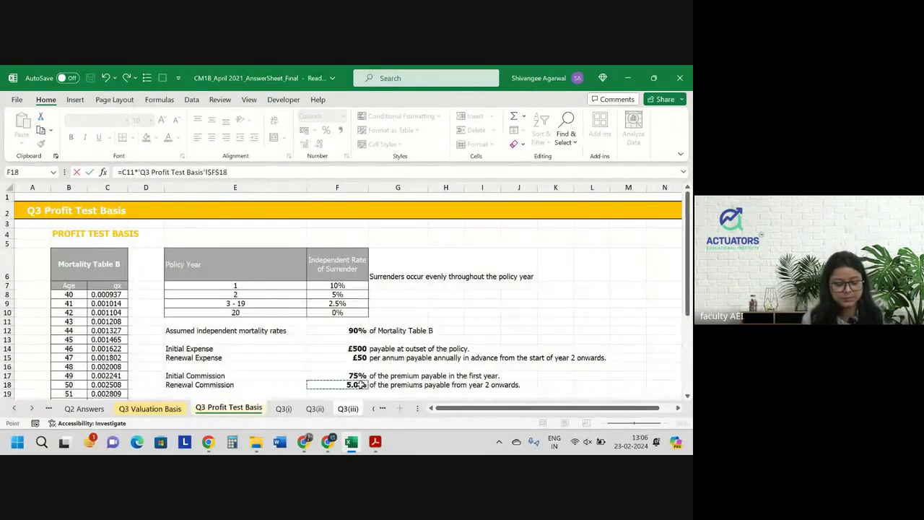
key(Return)
click(221, 309)
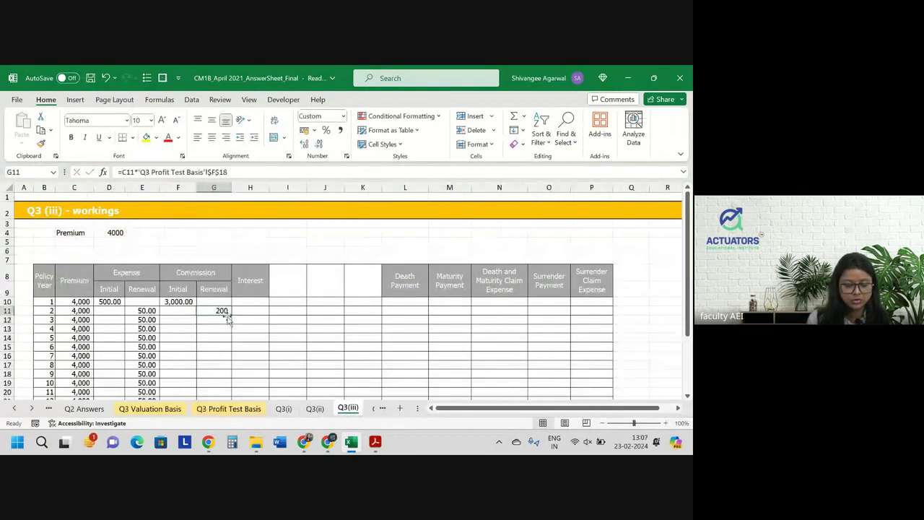
double_click(230, 317)
click(247, 302)
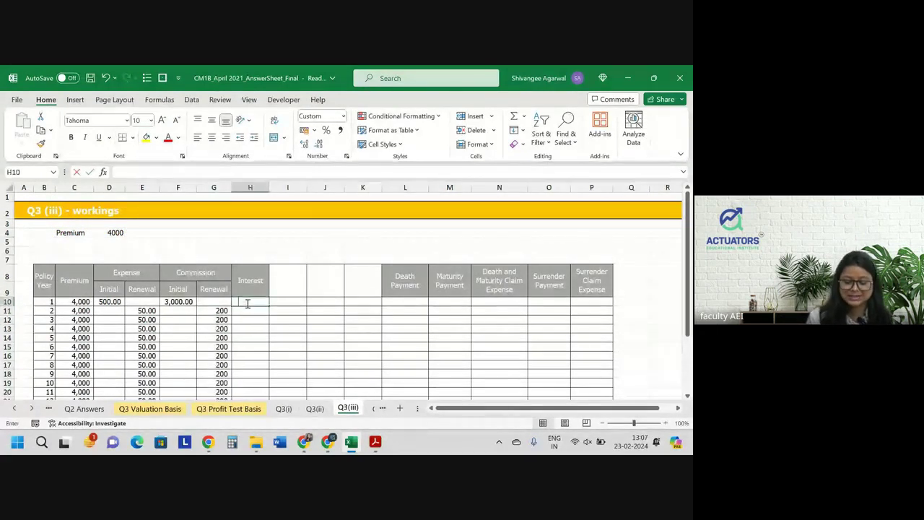
text(=()
key(Left)
key(Left)
key(Left)
key(Left)
key(Left)
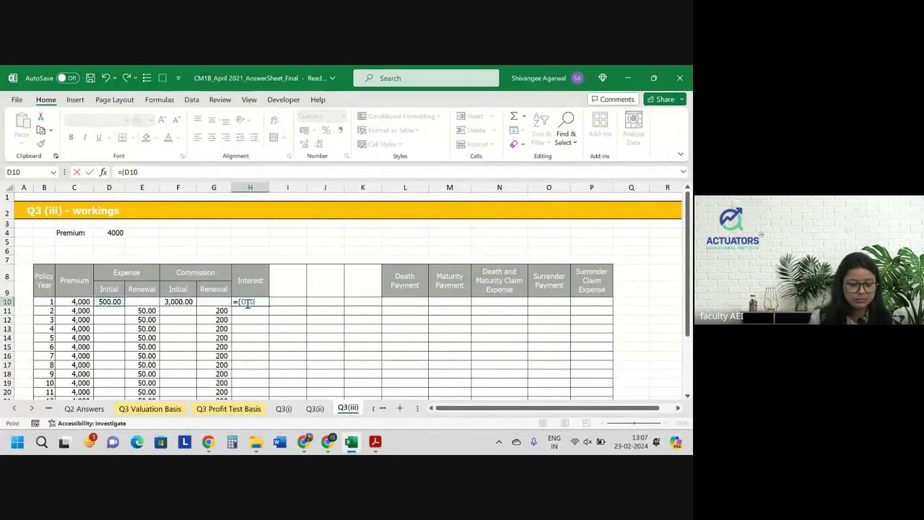
text(-)
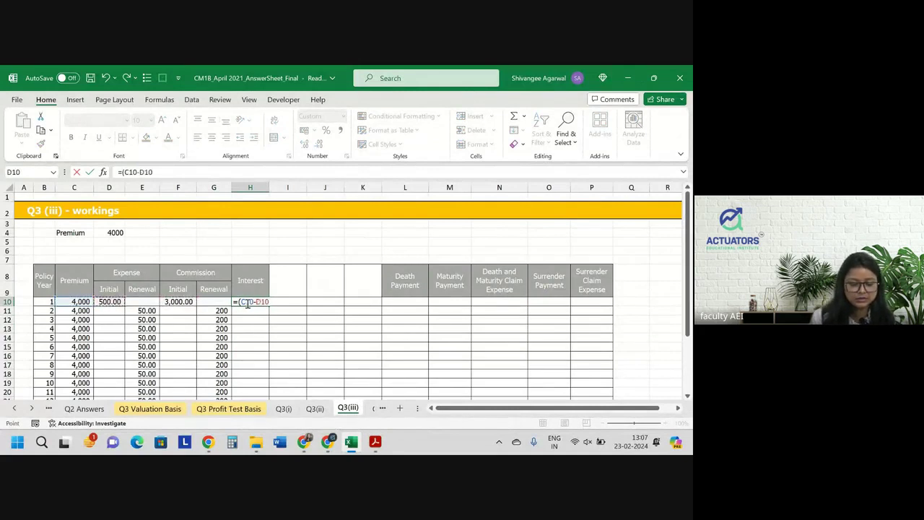
key(BackSpace)
key(BackSpace)
key(BackSpace)
key(BackSpace)
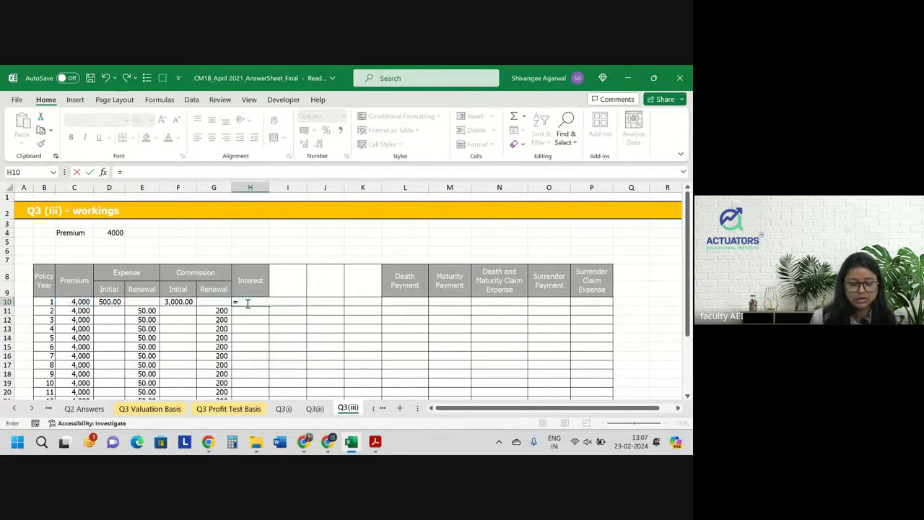
Step: Build the first part of the year 1 interest formula in H10 as premium less expenses and commission, =C10-SUM(D10:G10)
key(Left)
key(Left)
key(Left)
key(Left)
key(Left)
text(-sum()
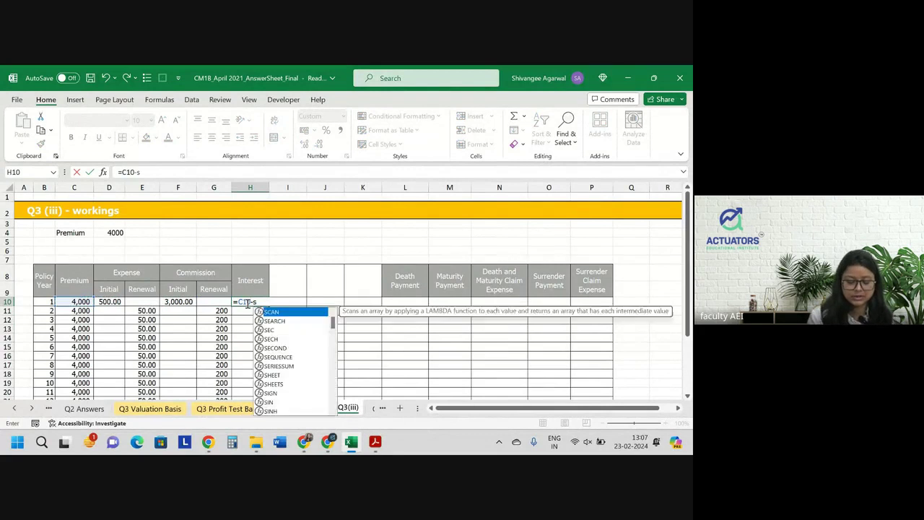
key(Left)
key(Left)
key(Left)
key(Left)
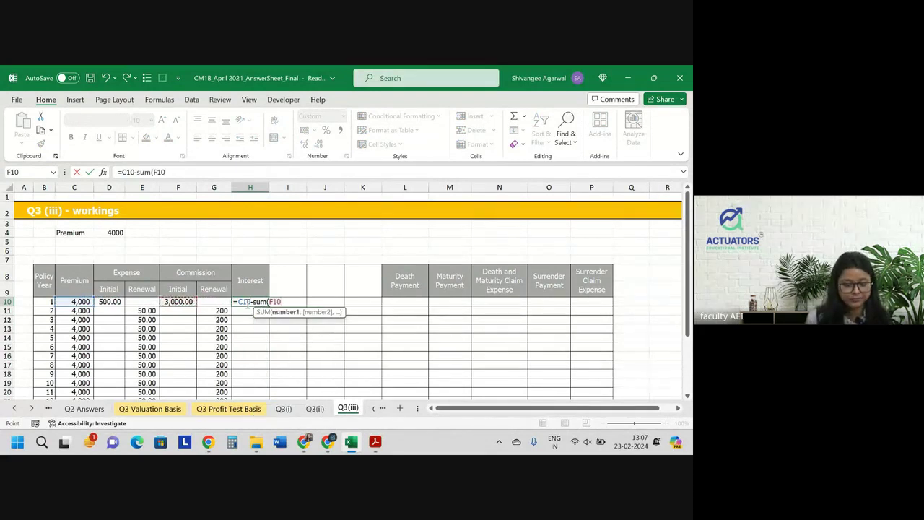
key(shift+Right)
key(shift+Right)
key(shift+Right)
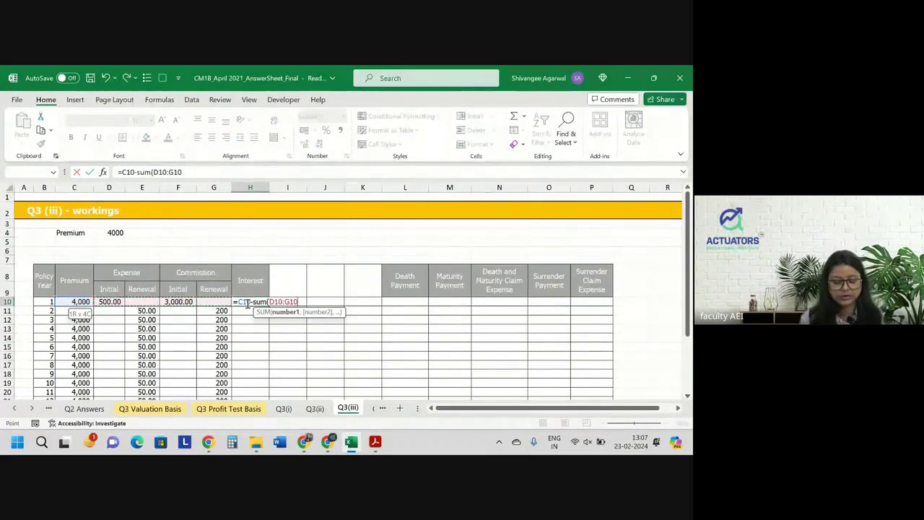
text())
Step: Complete the H10 interest formula as =(C10-SUM(D10:G10))*i using the profit test basis's effective interest rate, and fill it down the column
click(121, 172)
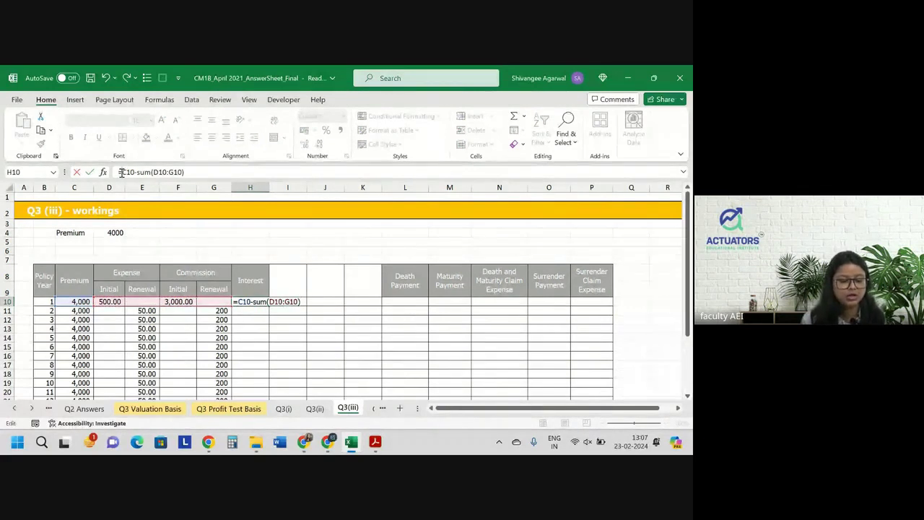
text(()
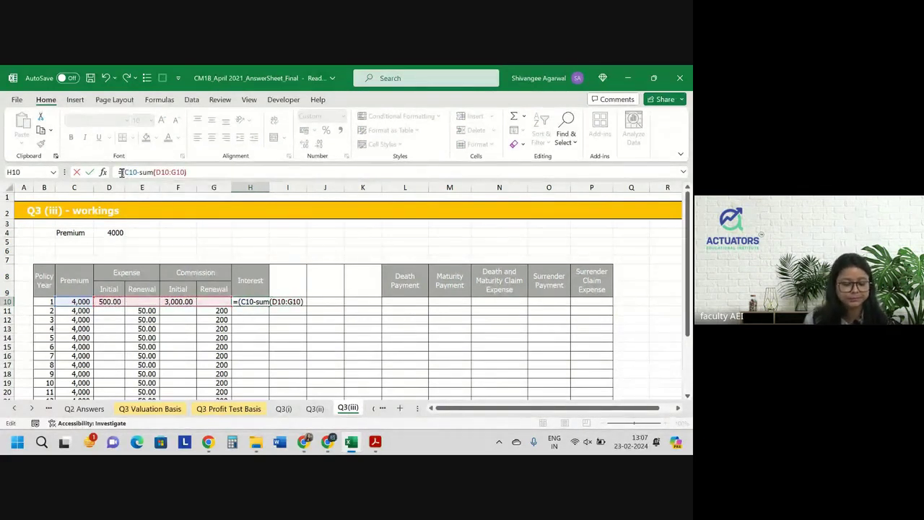
text(*)
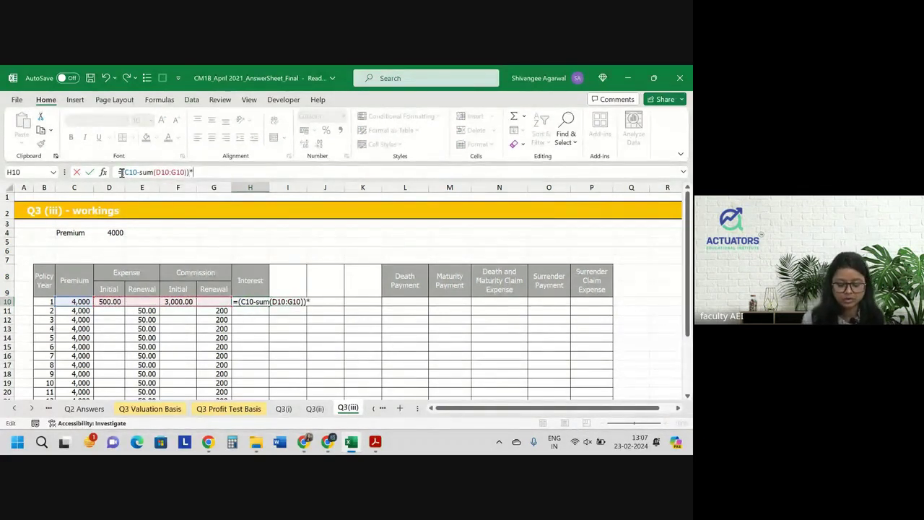
key(ctrl+Page_Up)
key(ctrl+Page_Up)
key(ctrl+Page_Up)
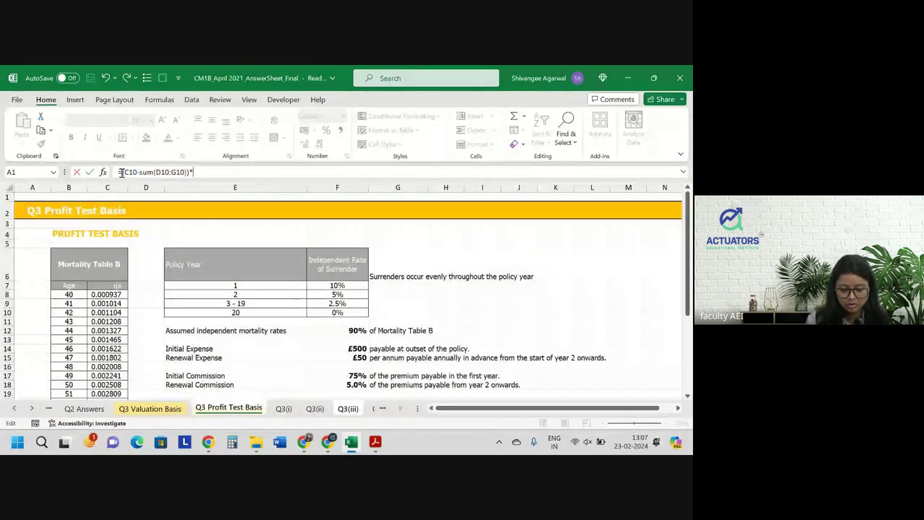
scroll(353, 336, down, 1)
scroll(353, 336, down, 1)
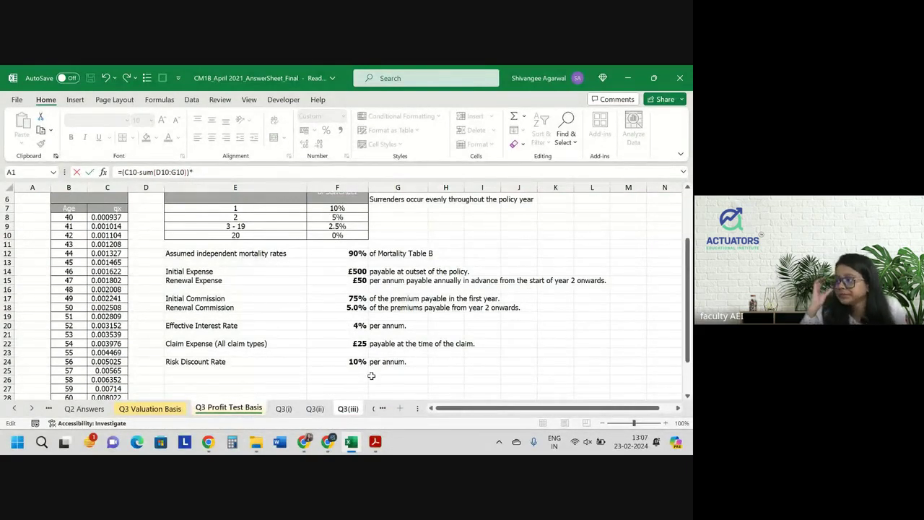
click(356, 325)
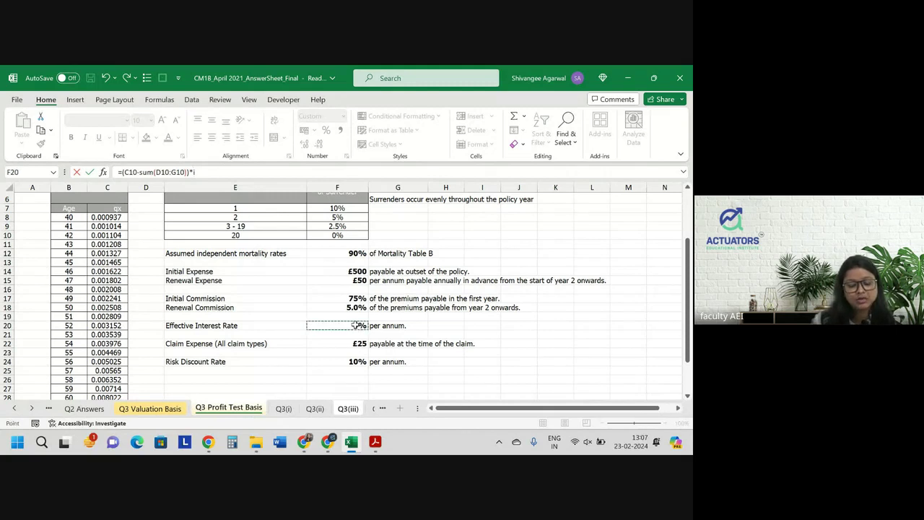
key(Return)
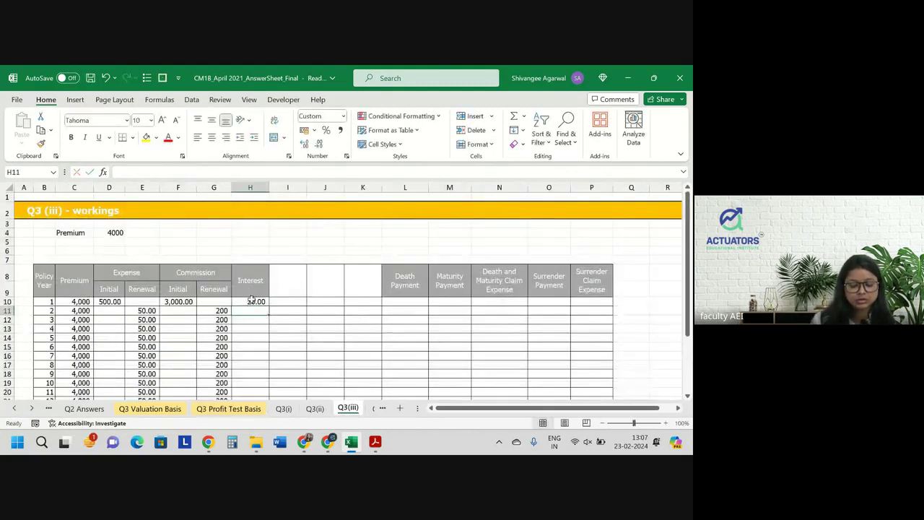
click(260, 303)
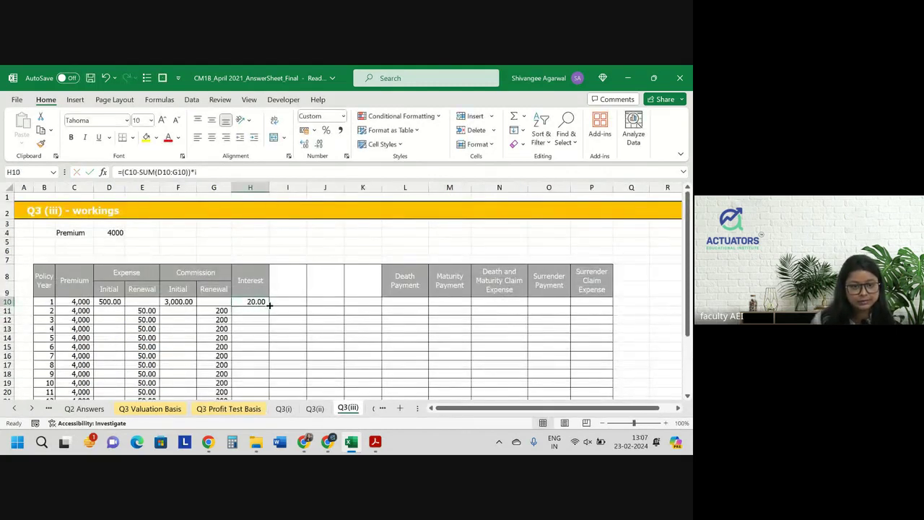
double_click(268, 305)
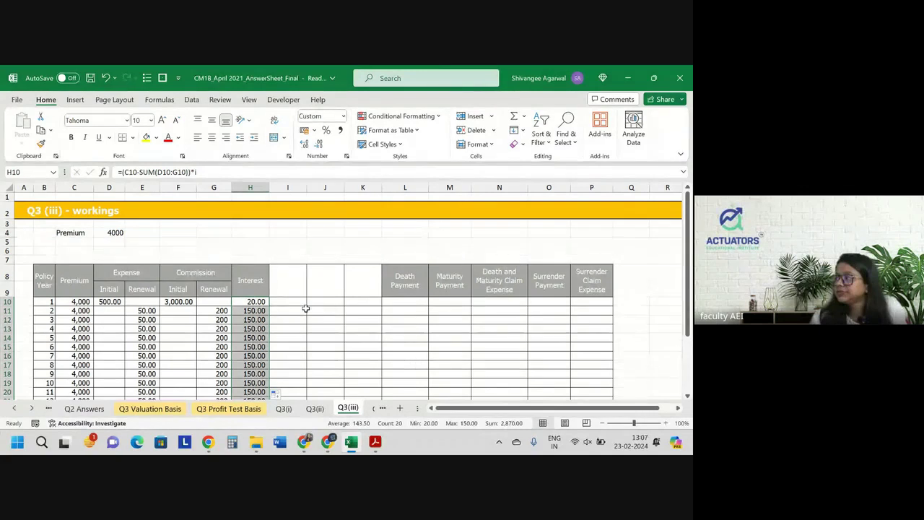
Step: Link the blank column heading in I8 to the (ap)x heading in H8 of the Q3(ii) sheet
drag(300, 276, 375, 279)
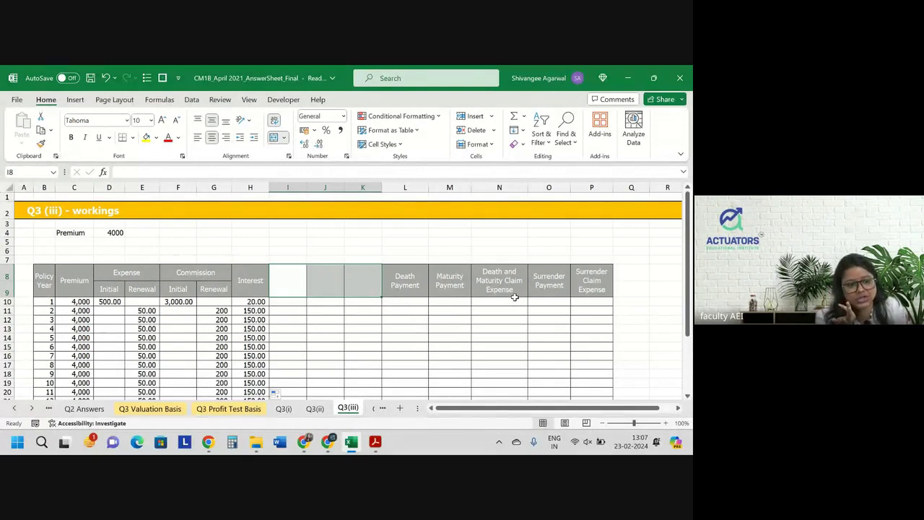
key(ctrl+z)
key(ctrl+z)
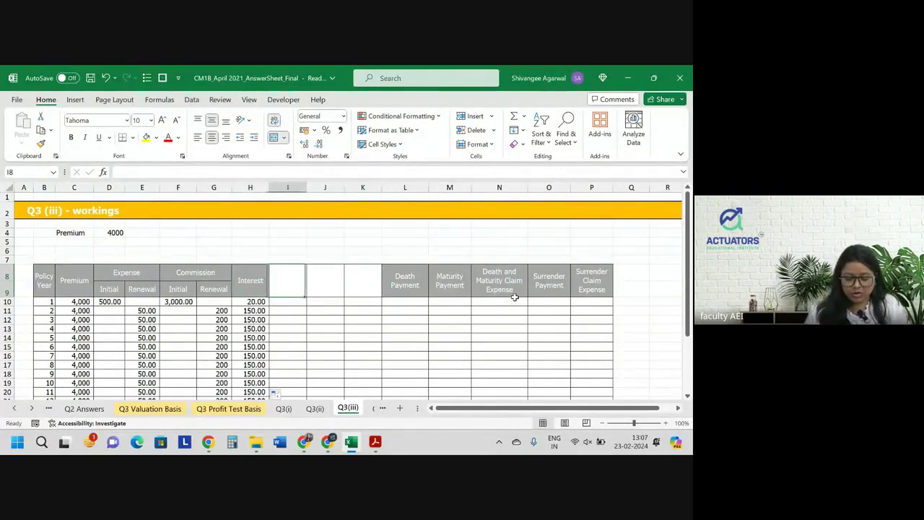
text(=)
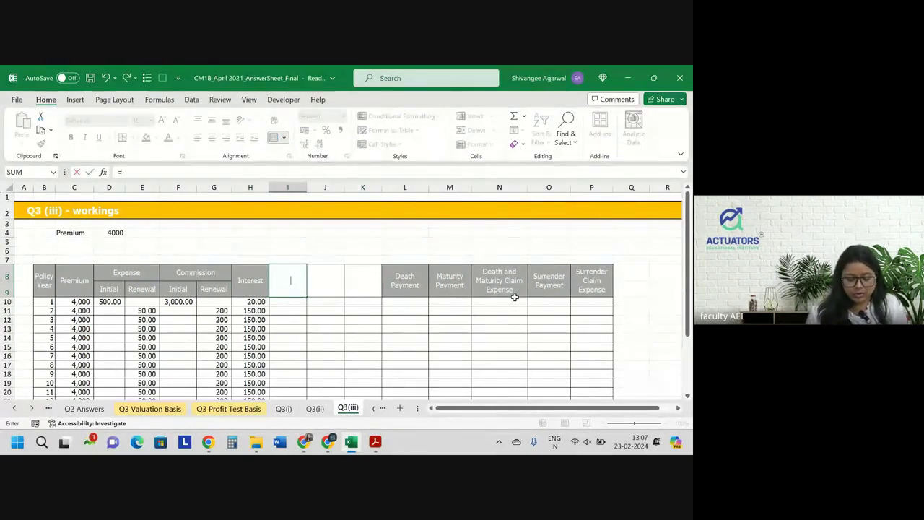
click(315, 409)
click(309, 206)
key(Return)
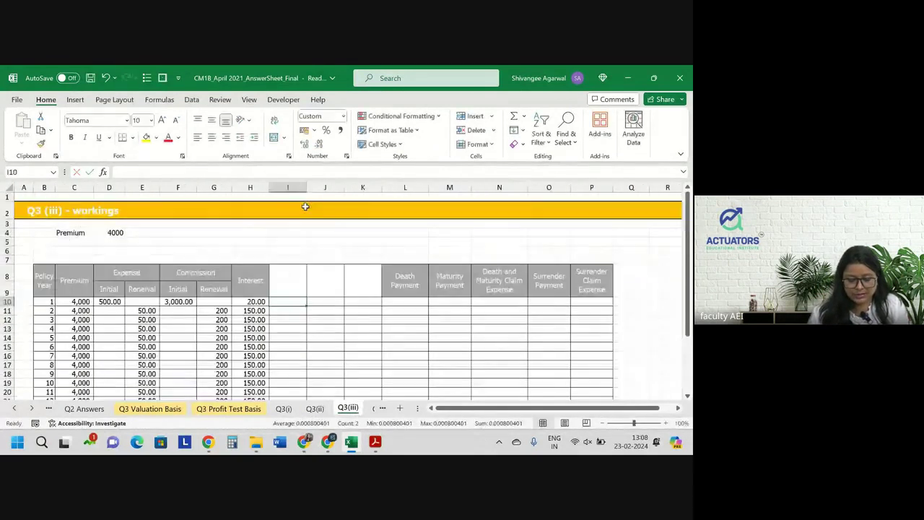
Step: Copy the Interest heading's format onto I8:K8 and fill the linked heading across to bring in aqx^d and aqx^s
drag(291, 275, 361, 281)
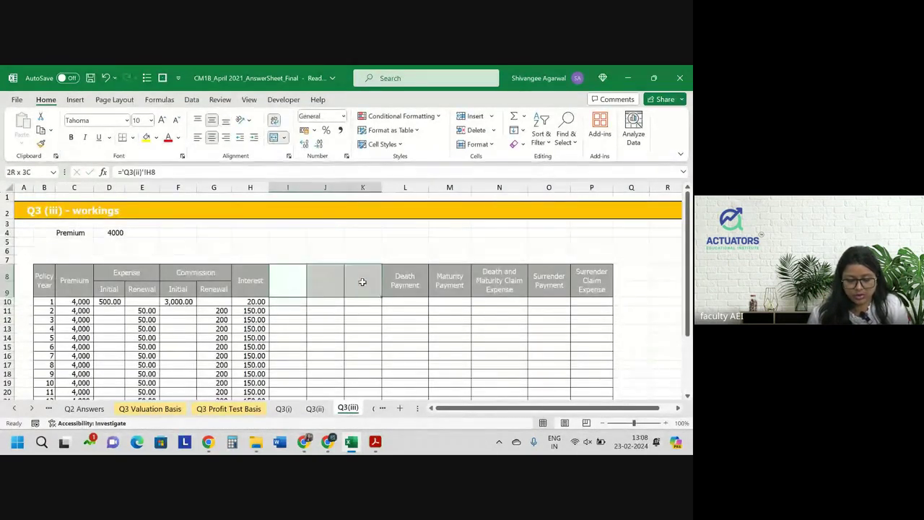
click(249, 276)
click(41, 143)
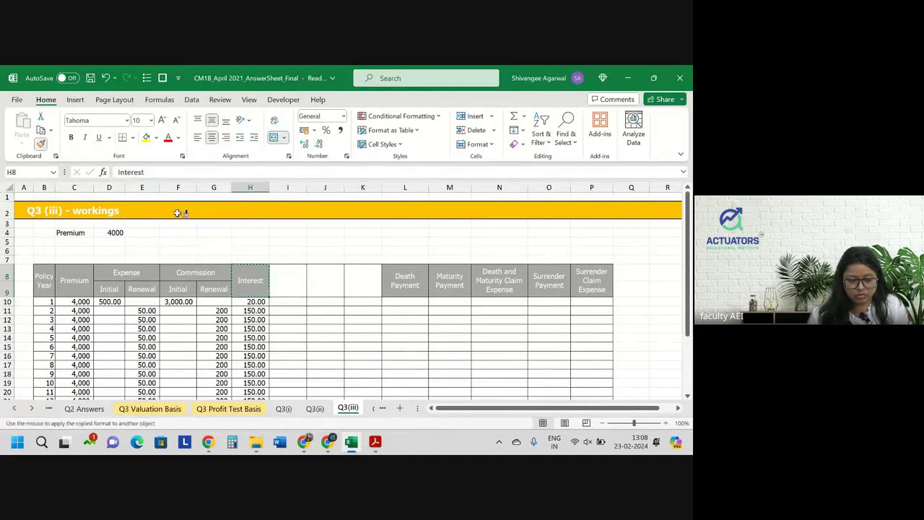
mouse_move(291, 273)
mouse_down()
mouse_move(366, 285)
mouse_move(387, 301)
mouse_up()
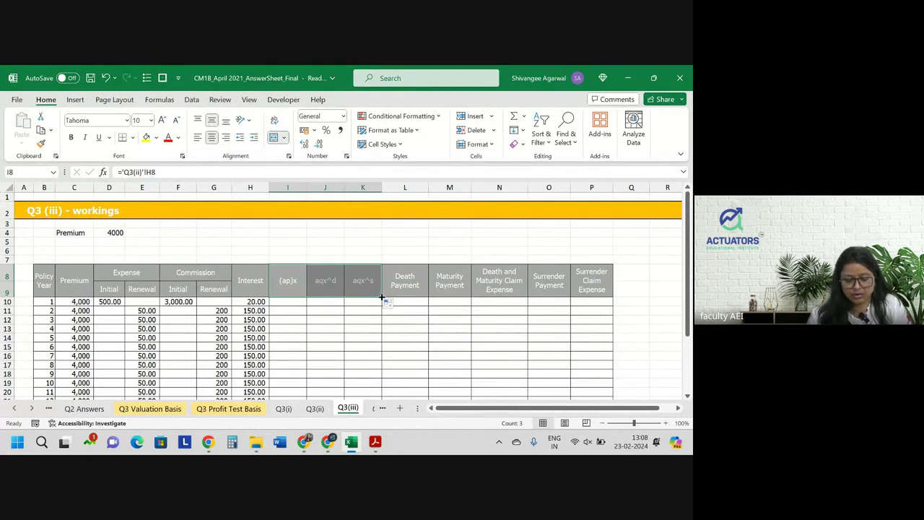
Step: Try to fill the linked I8:K8 headings down through the policy year rows
click(300, 306)
key(ctrl+v)
drag(299, 306, 361, 306)
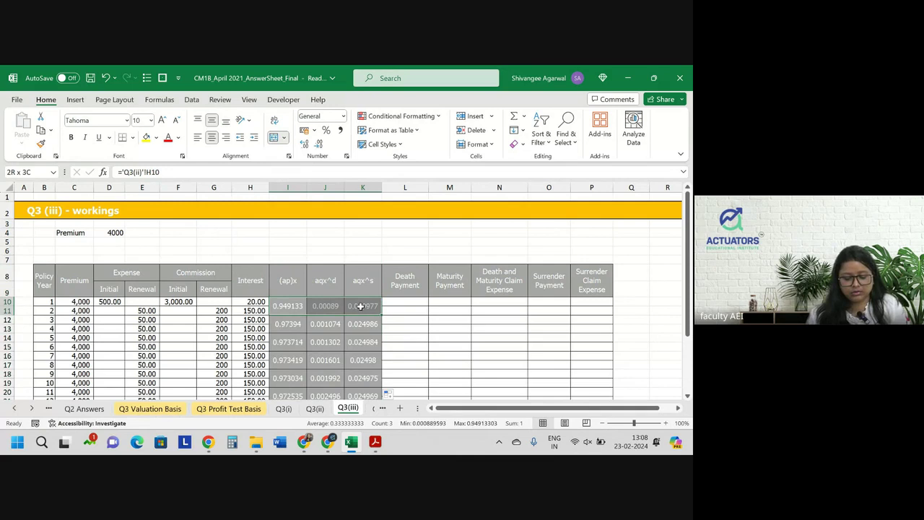
key(ctrl+z)
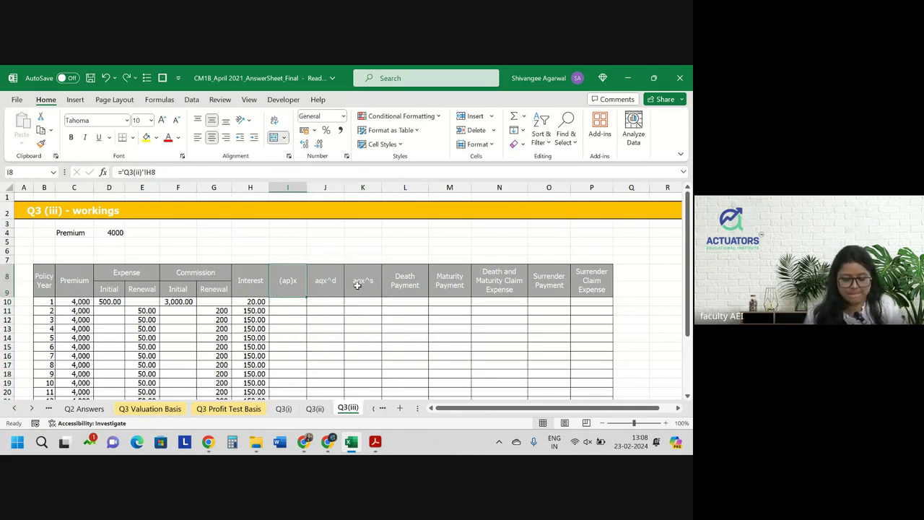
Step: Link the first policy year's (ap)x cell I10 to the age 40 (ap)x value in H9 of the Q3(ii) sheet
key(Down)
text(=)
key(ctrl+Page_Up)
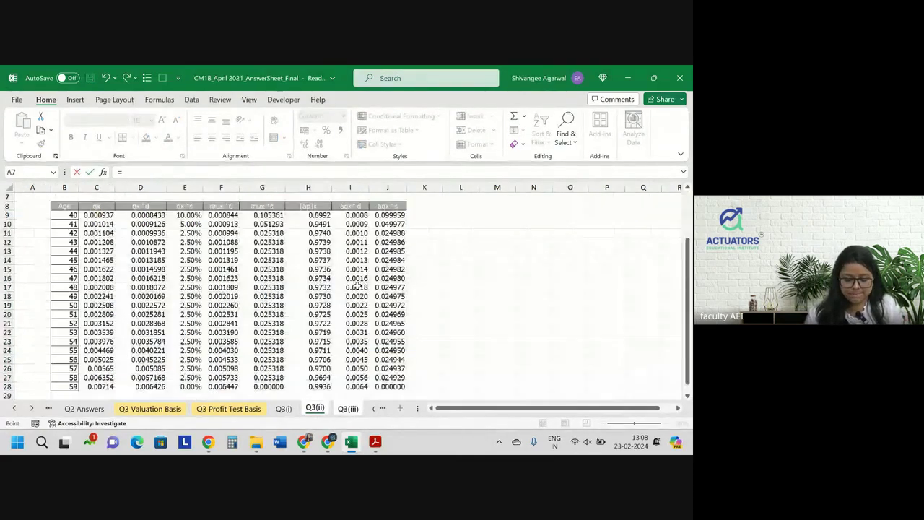
click(319, 215)
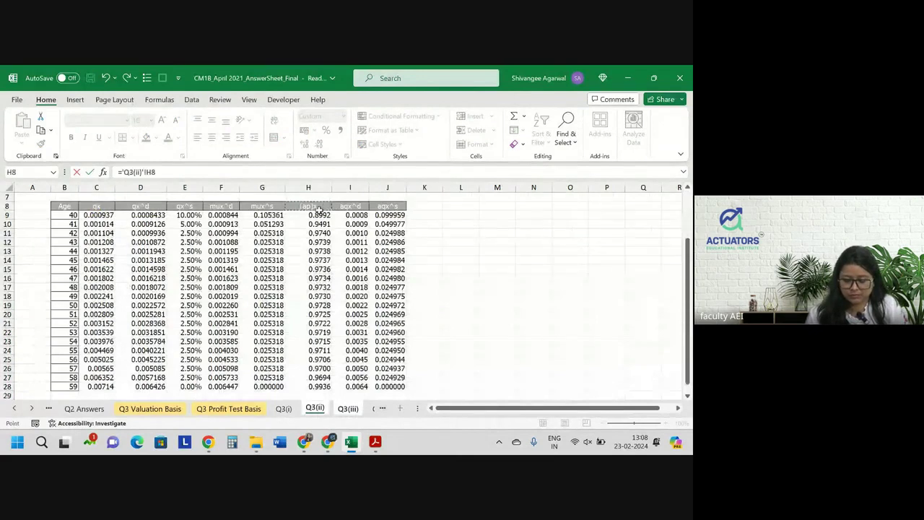
key(Return)
Step: Fill the I10 link across to K10 and down all policy years, and show the probabilities to five decimal places
click(292, 302)
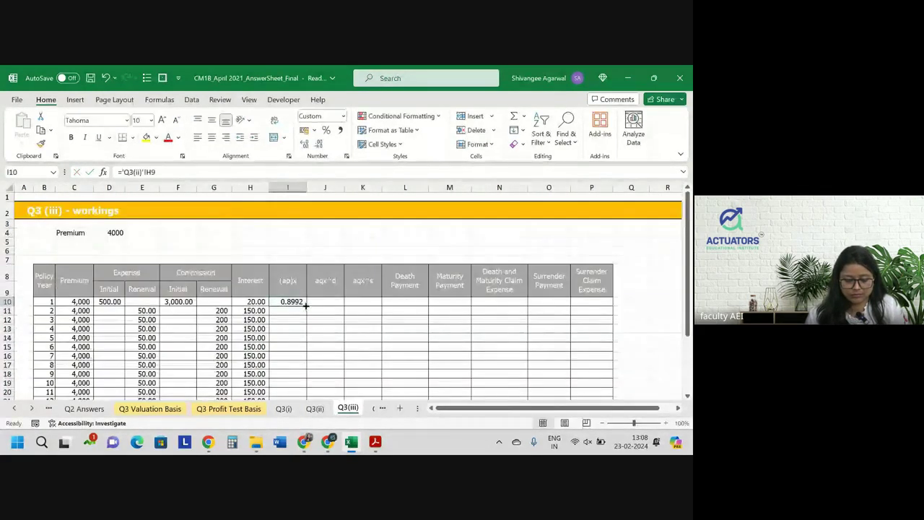
drag(307, 306, 383, 307)
double_click(383, 306)
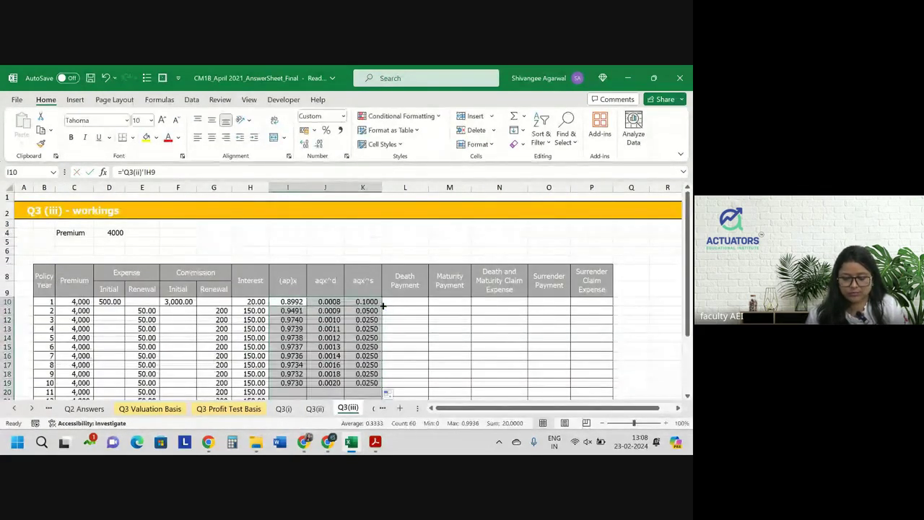
click(304, 144)
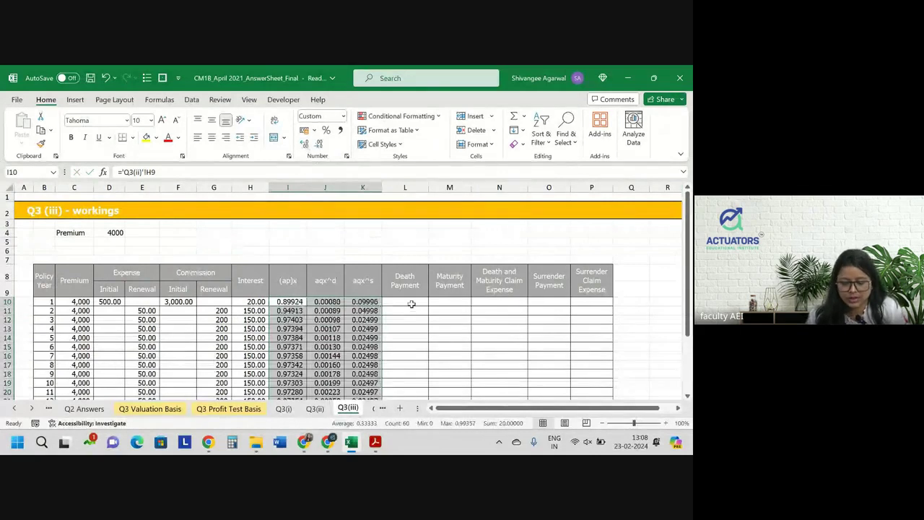
click(410, 302)
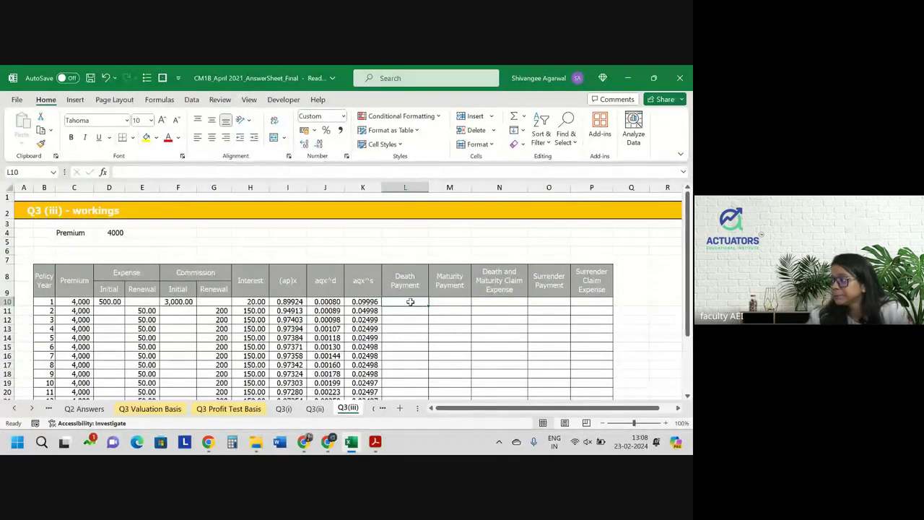
text(=)
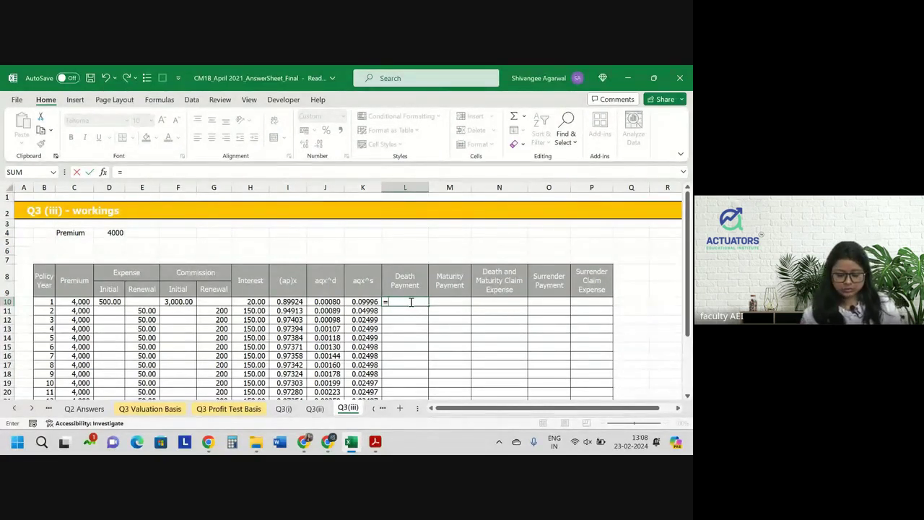
key(Escape)
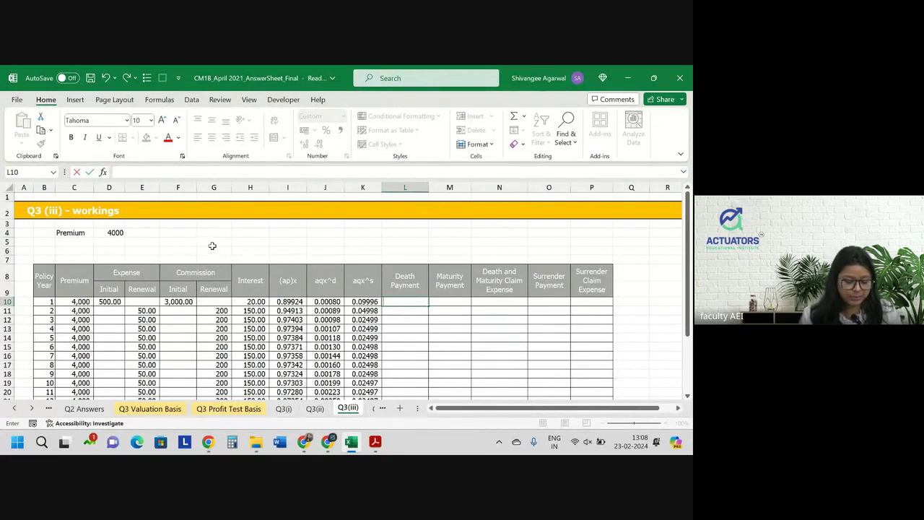
click(229, 408)
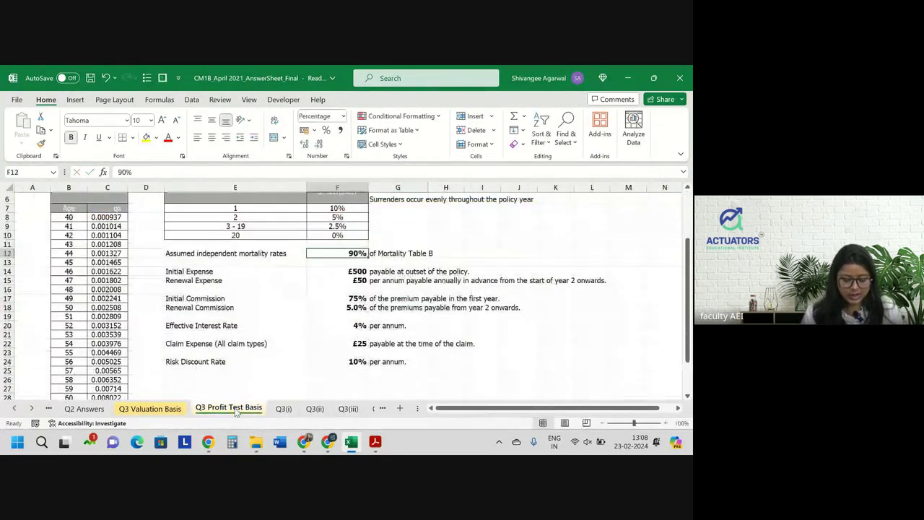
scroll(305, 304, up, 1)
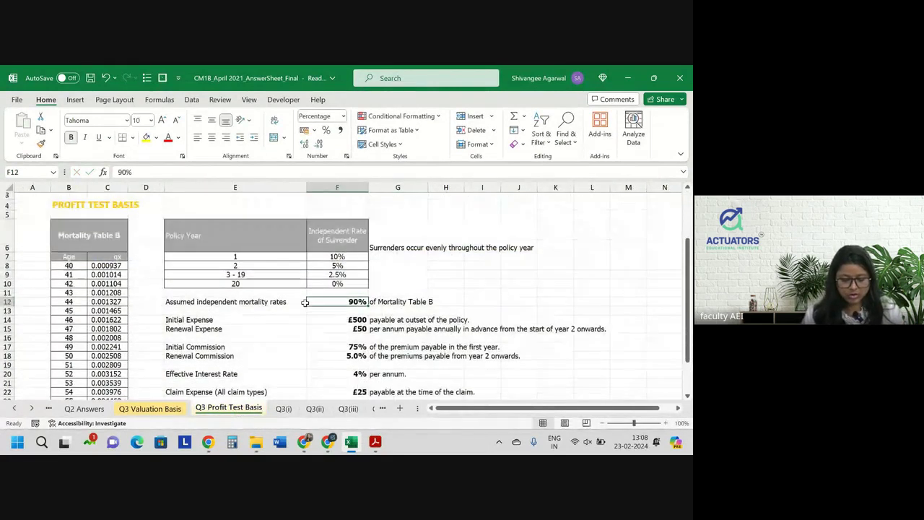
scroll(305, 303, down, 1)
click(348, 408)
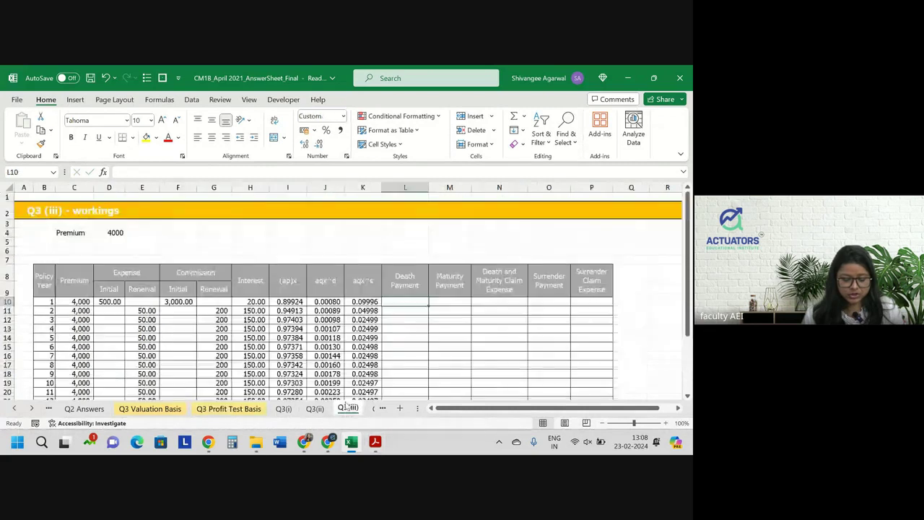
Step: Add a "Death benefit" label in C5 below Premium, with the value 1,00,000 in D5
click(68, 243)
text(Death)
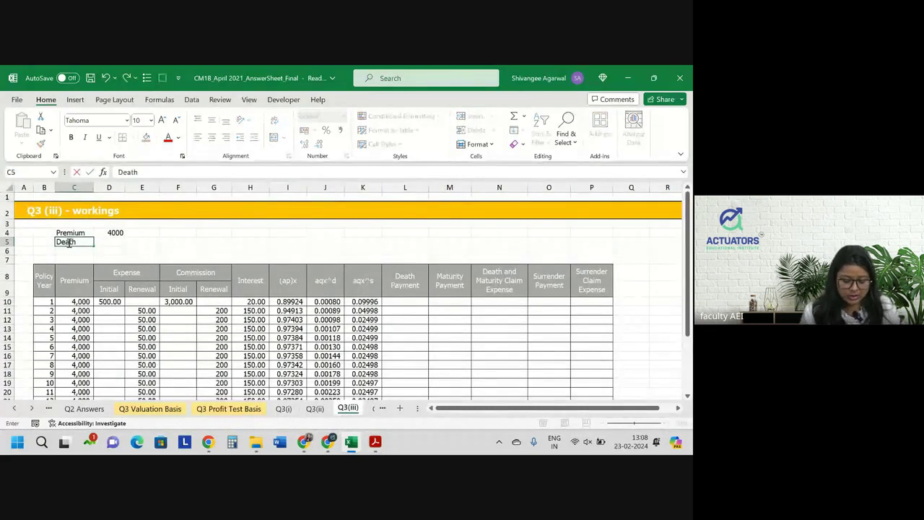
text( benefit)
key(Tab)
text(1,0)
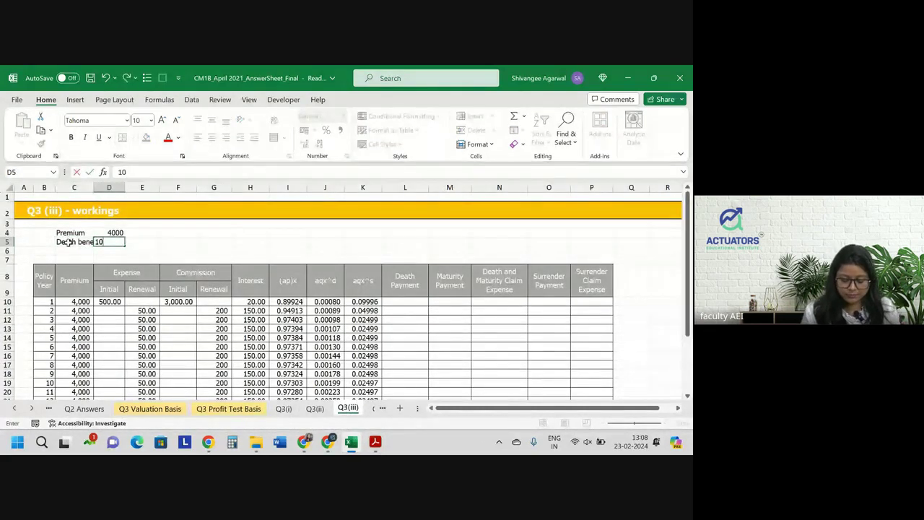
text(0,000)
key(Return)
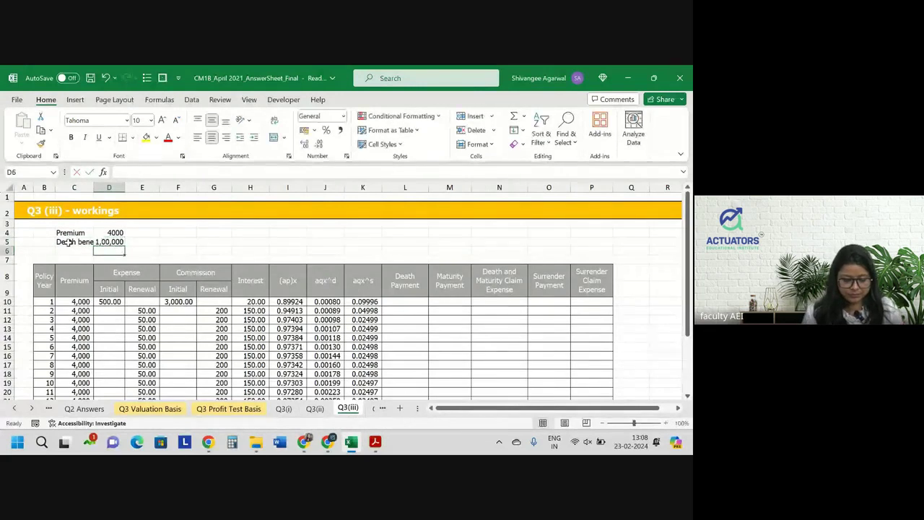
Step: Calculate the death payment in L10 as =J10*$D$5 and fill it down the policy year rows
key(Down)
key(Down)
key(Down)
key(Down)
key(Right)
key(Right)
key(Right)
key(Right)
key(Right)
key(Right)
key(Right)
key(Right)
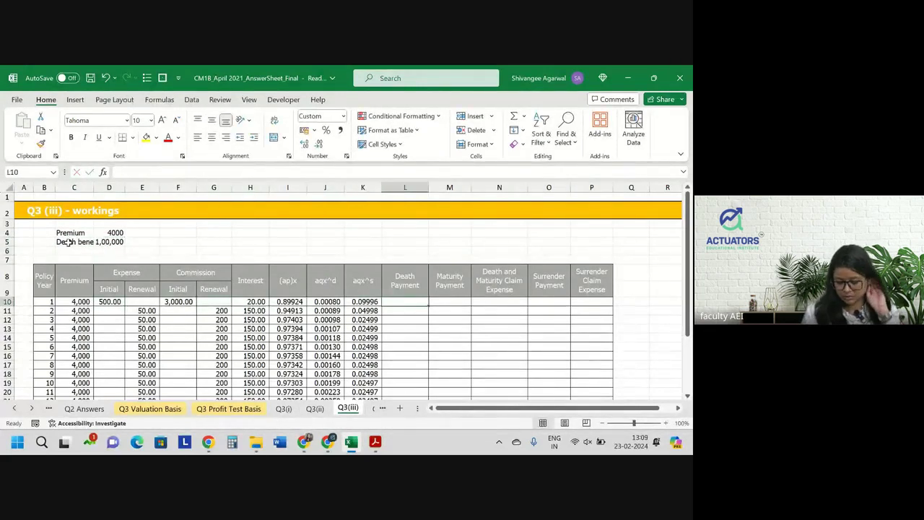
text(=)
key(Left)
key(Left)
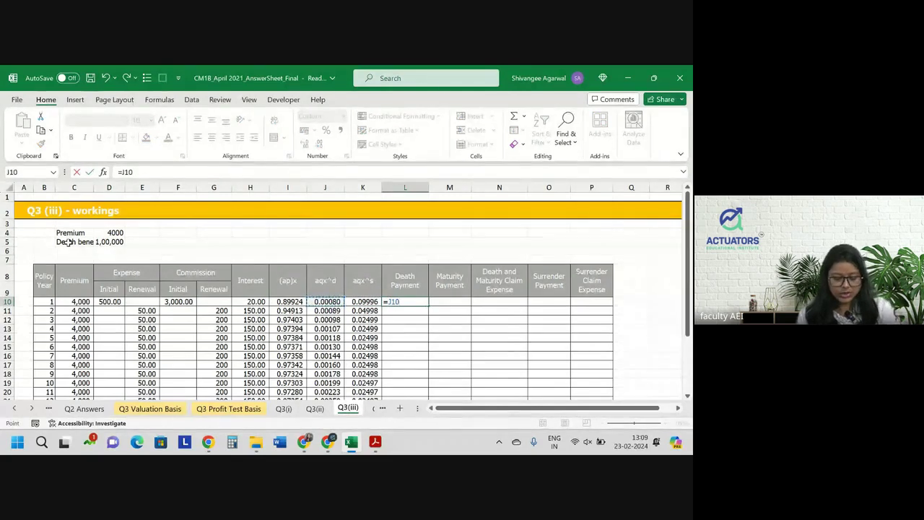
text(*)
click(116, 242)
key(F4)
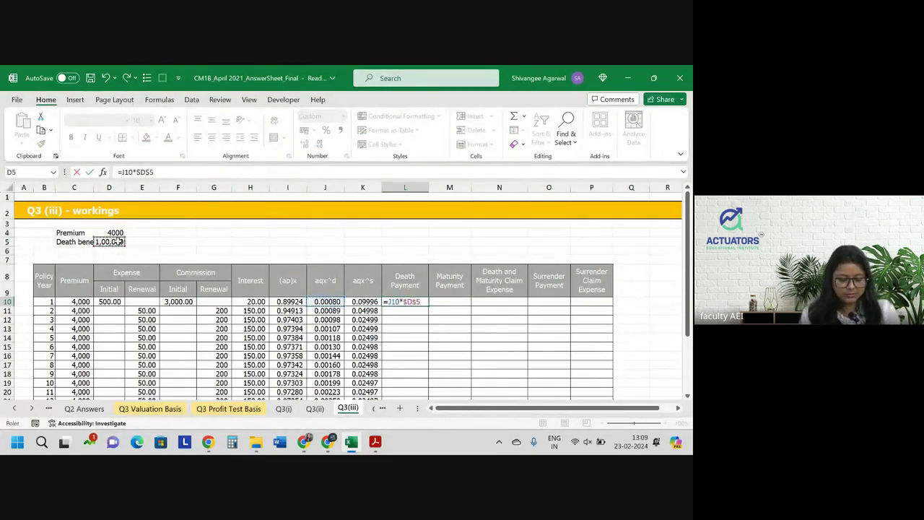
key(Return)
click(419, 301)
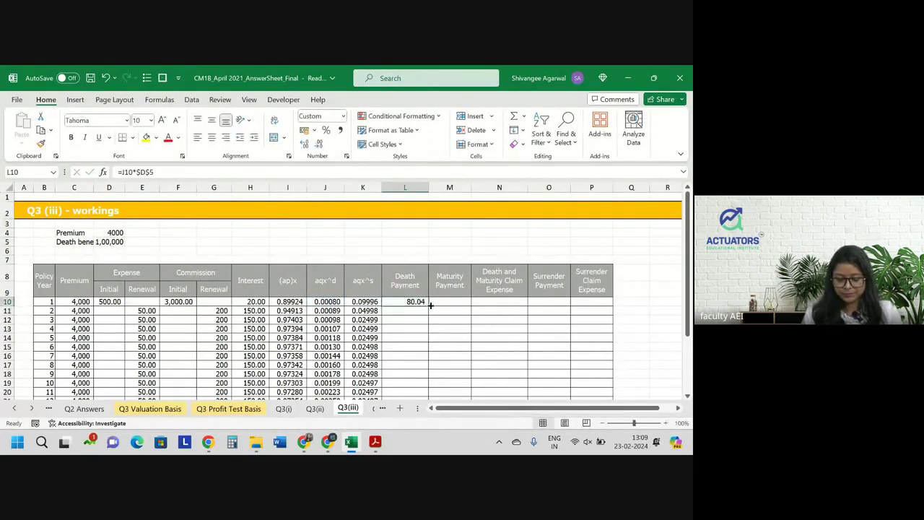
double_click(429, 306)
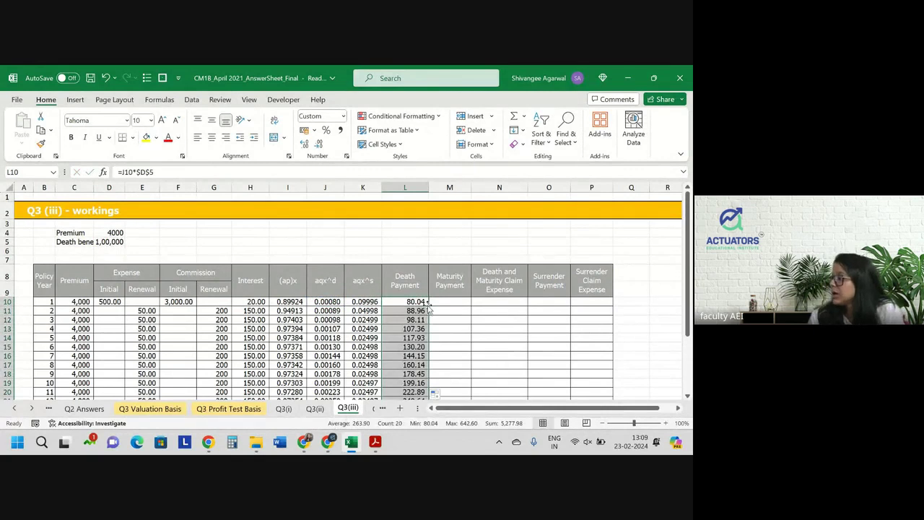
Step: Calculate the year 20 maturity payment in M29 as =D5*I29, and check its sum with the death payment in L29
click(445, 302)
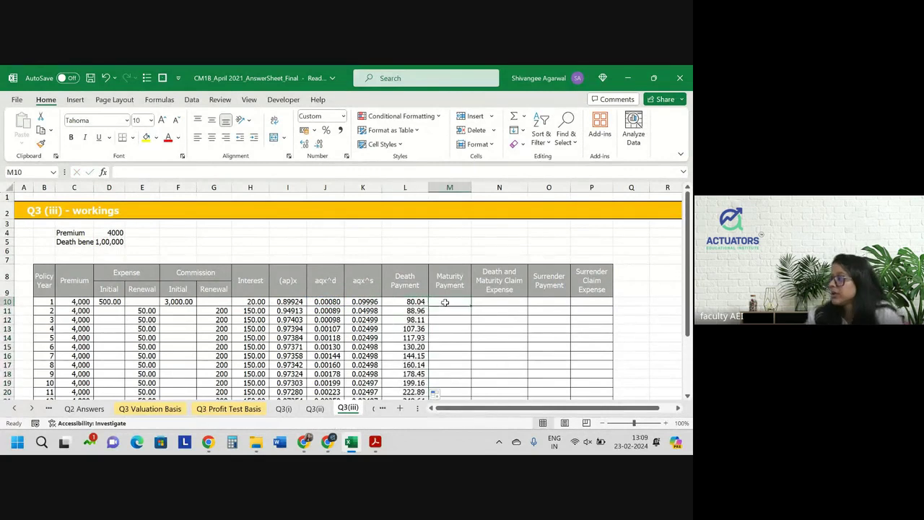
key(Left)
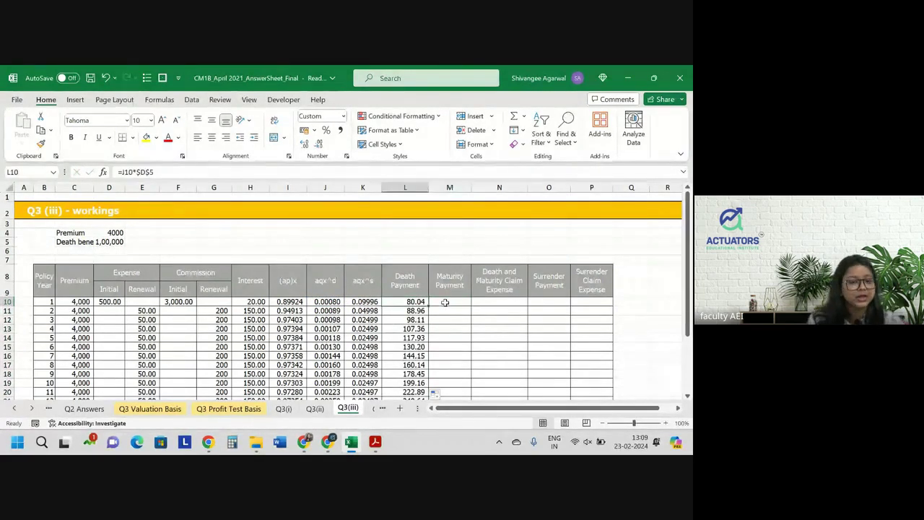
key(ctrl+Down)
key(Right)
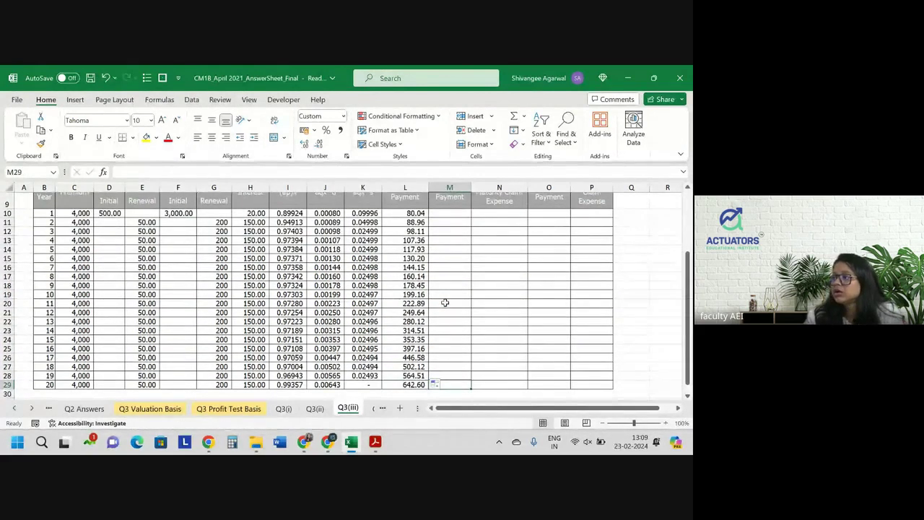
text(=)
scroll(445, 303, up, 2)
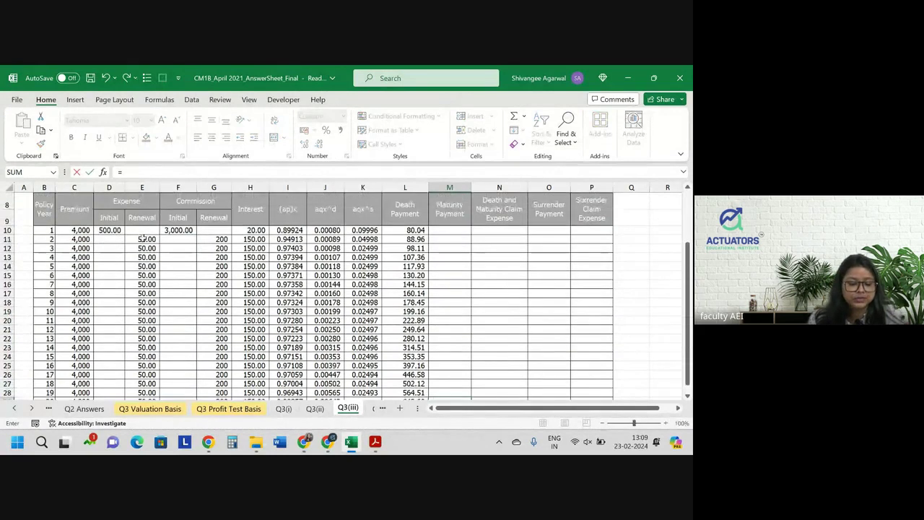
drag(120, 287, 121, 278)
scroll(121, 278, up, 2)
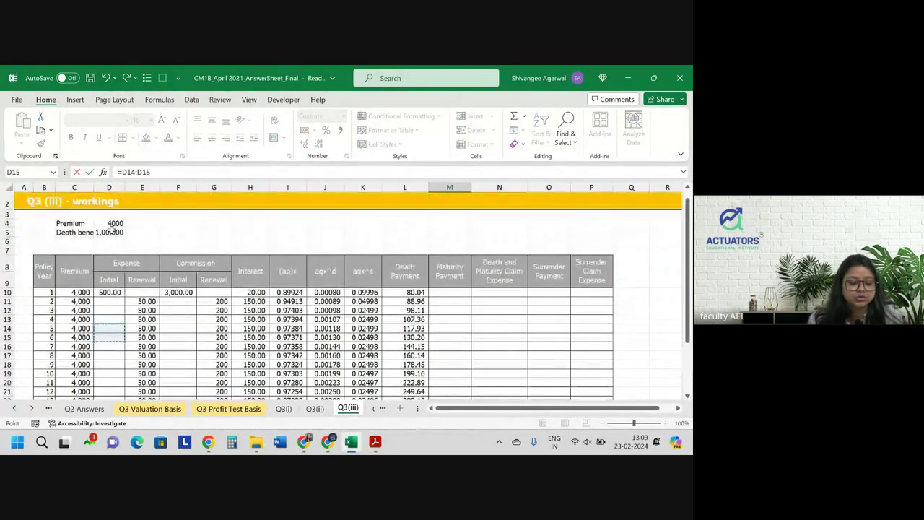
click(110, 231)
text(*)
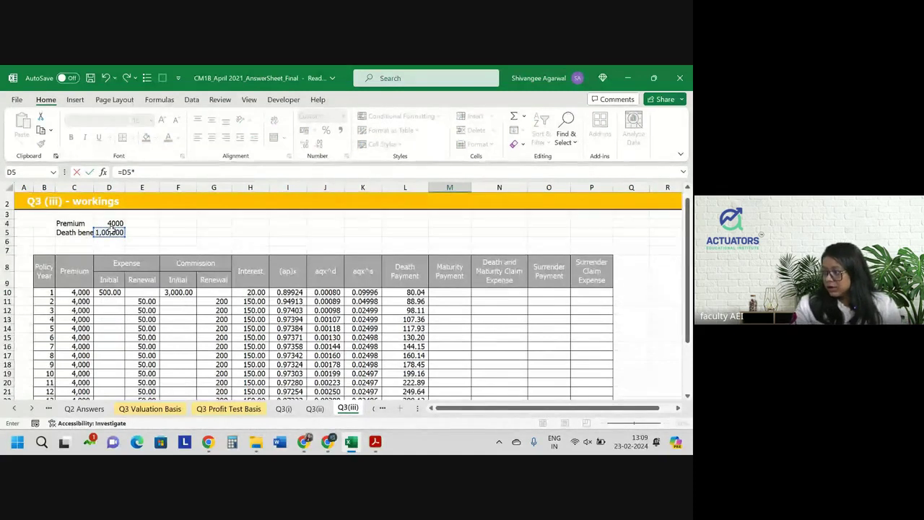
scroll(335, 280, down, 2)
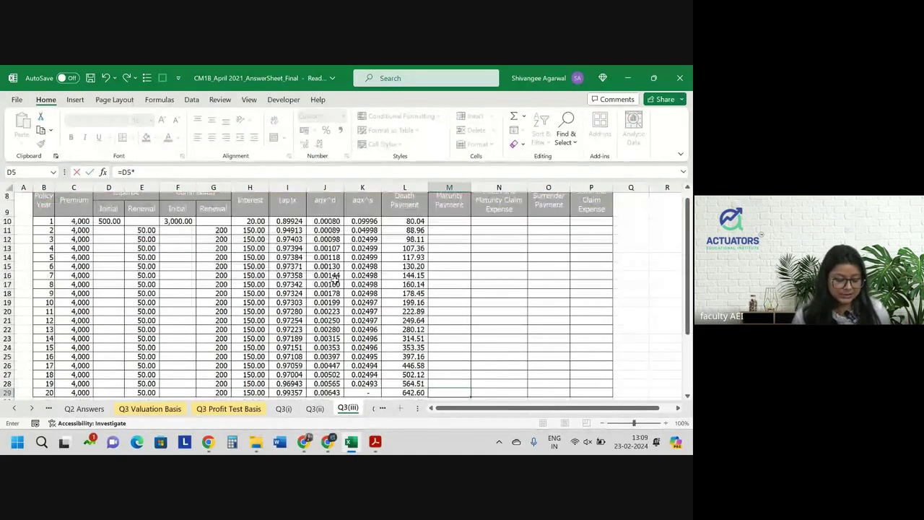
scroll(335, 280, down, 1)
click(287, 377)
key(Return)
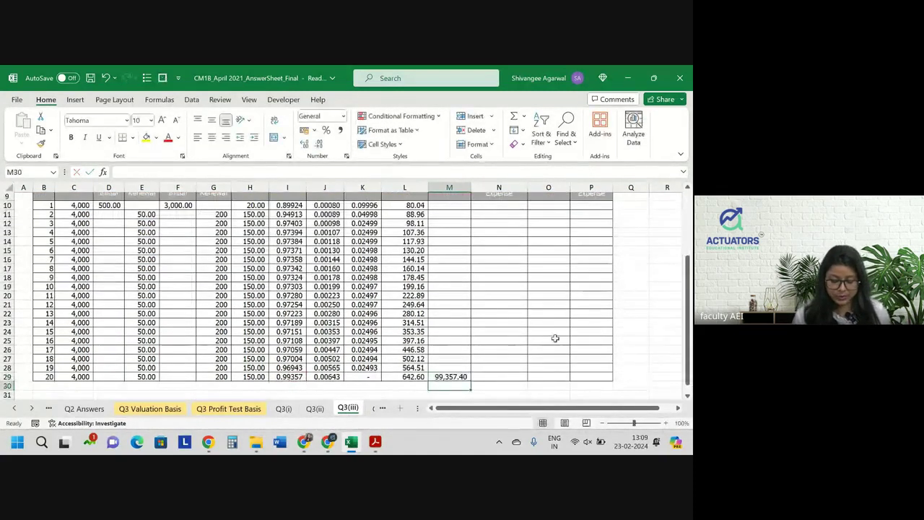
scroll(499, 317, down, 1)
drag(408, 343, 453, 344)
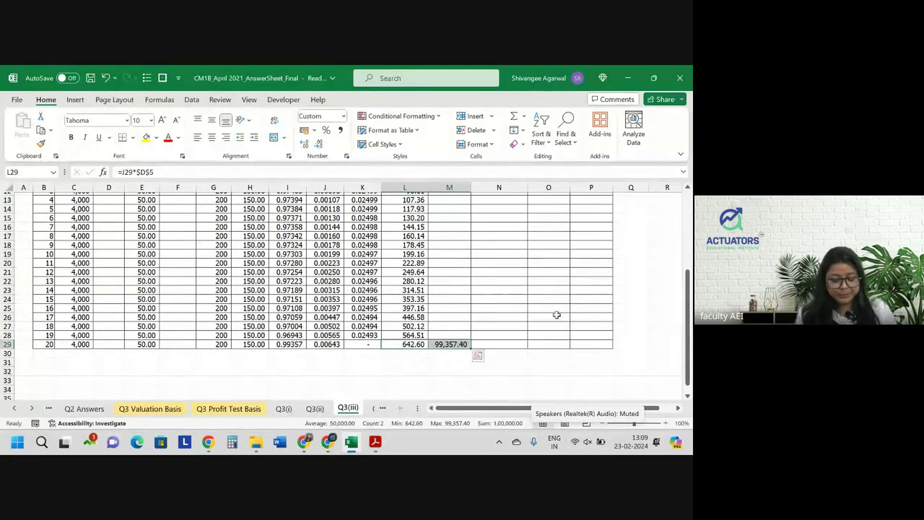
Step: Calculate the death and maturity claim expense in N10 as ='Q3 Profit Test Basis'!F22*'Q3(iii)'!J10 and fill it down the policy years
scroll(549, 314, up, 2)
click(505, 236)
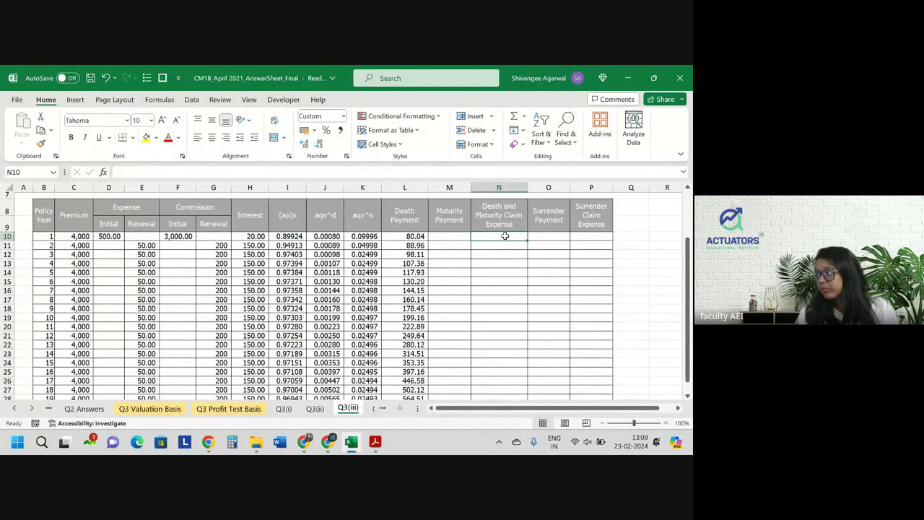
text(=)
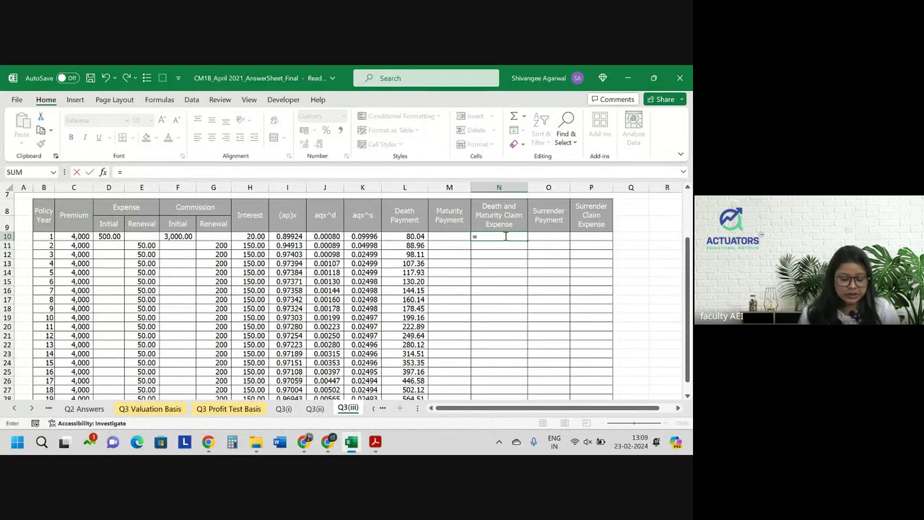
click(228, 409)
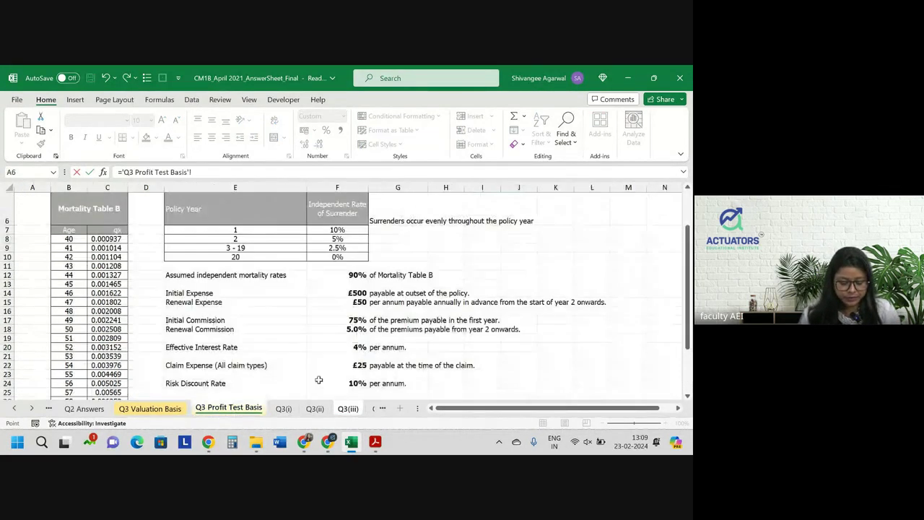
click(343, 345)
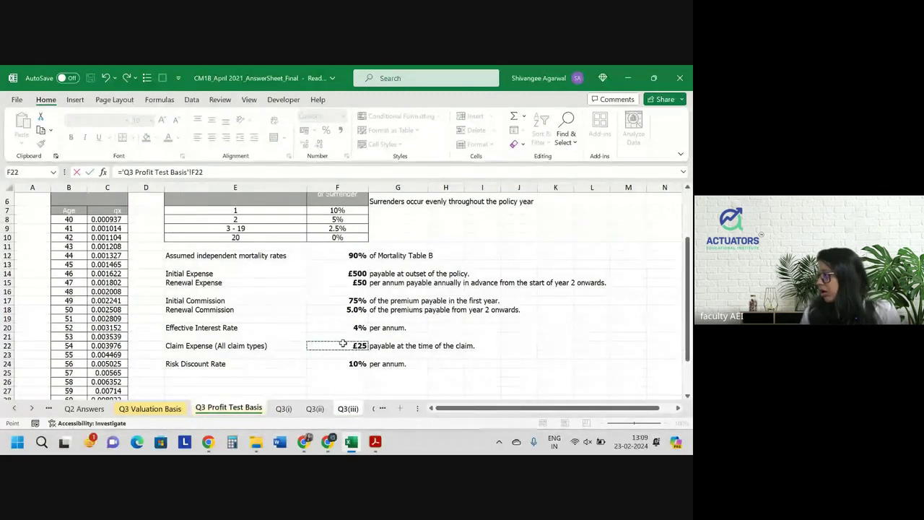
text(*)
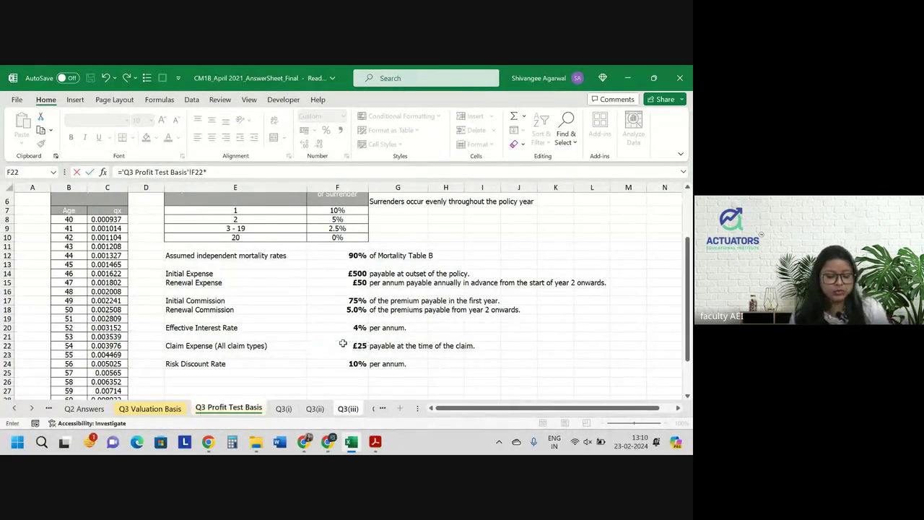
click(346, 408)
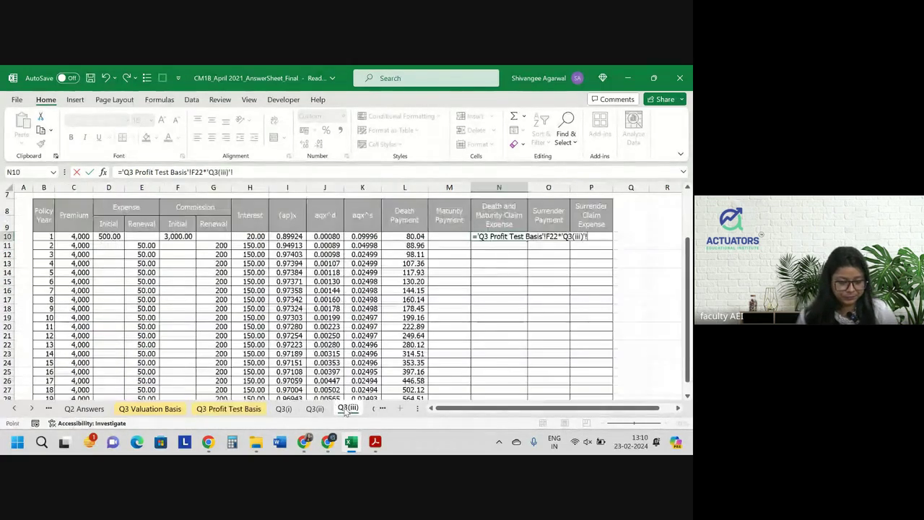
click(337, 236)
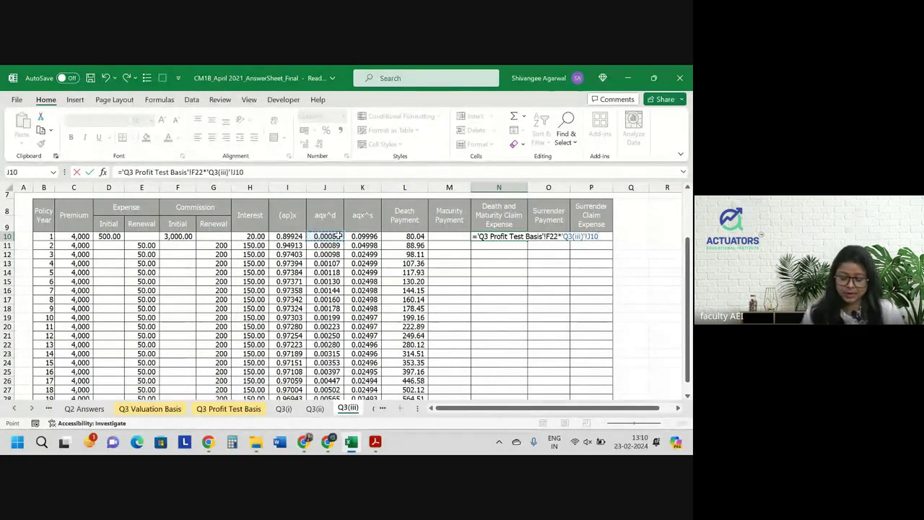
key(Return)
click(512, 236)
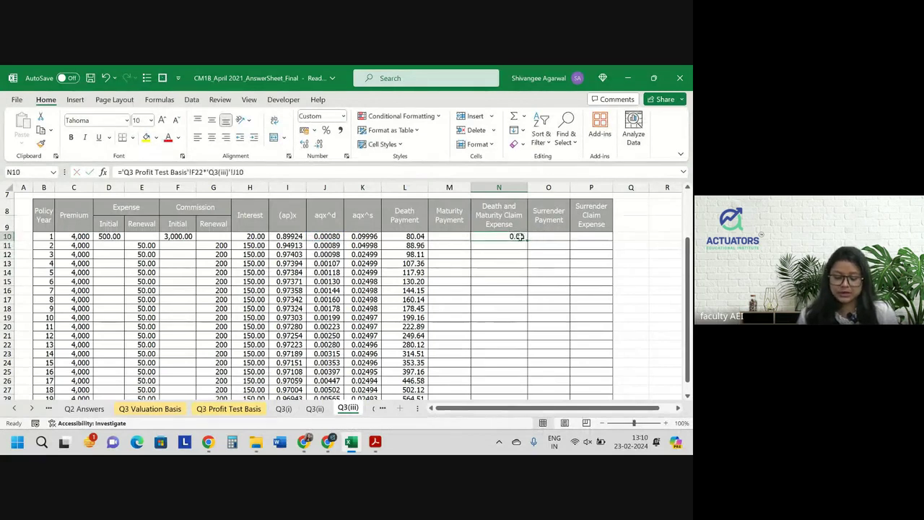
double_click(527, 240)
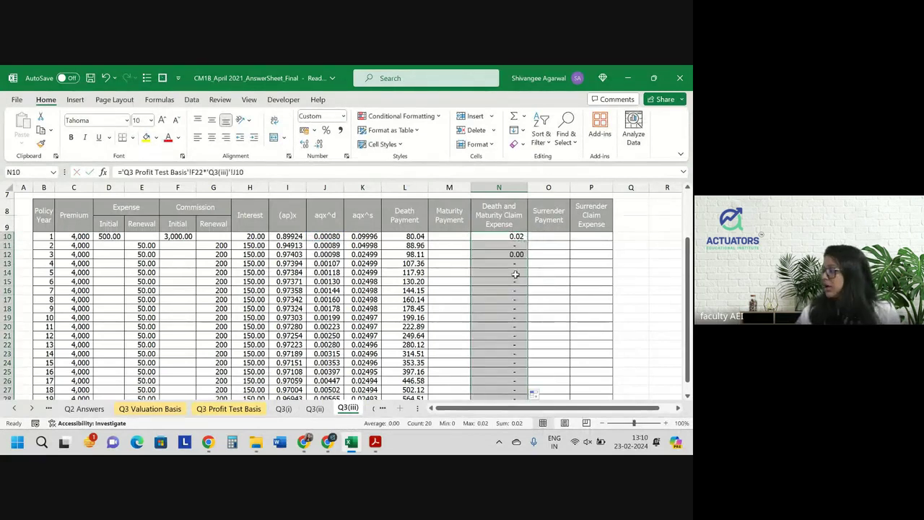
Step: Make the F22 claim expense reference in N10 absolute as $F$22 and refill the formula down the policy years
double_click(500, 236)
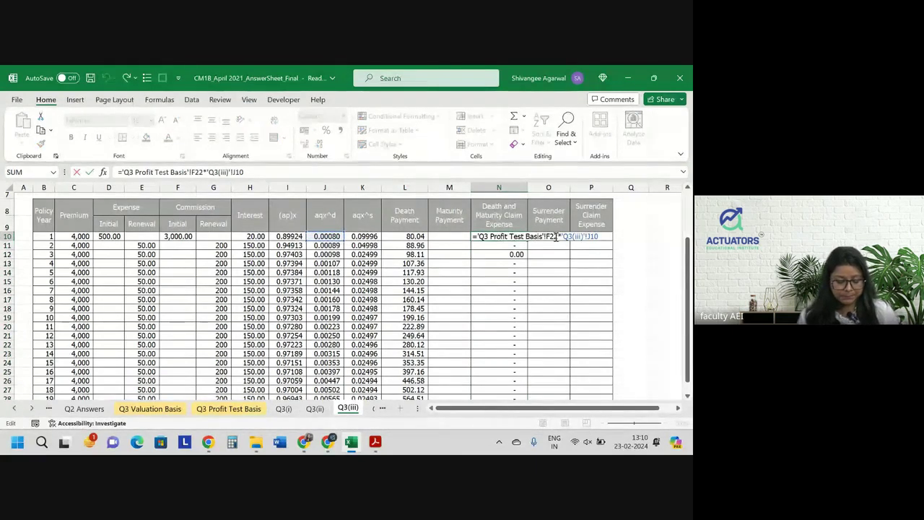
key(F4)
key(Return)
click(520, 237)
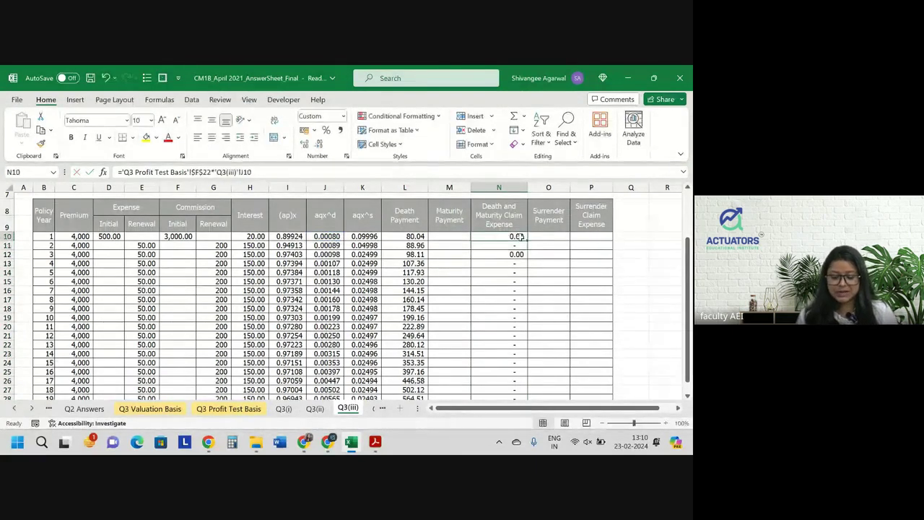
double_click(526, 241)
scroll(513, 359, down, 2)
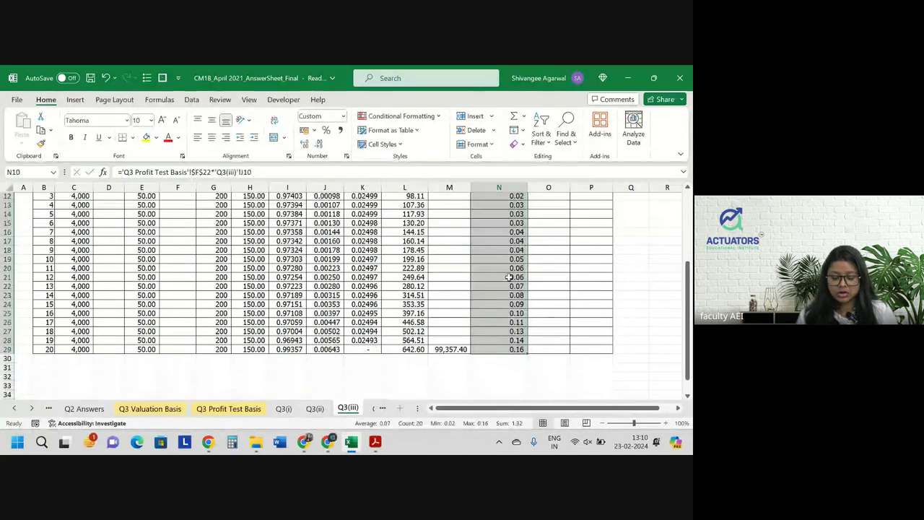
Step: Include maturity claims in the year 20 expense by changing N29 to ='Q3 Profit Test Basis'!$F$22*('Q3(iii)'!J29+I29)
click(509, 350)
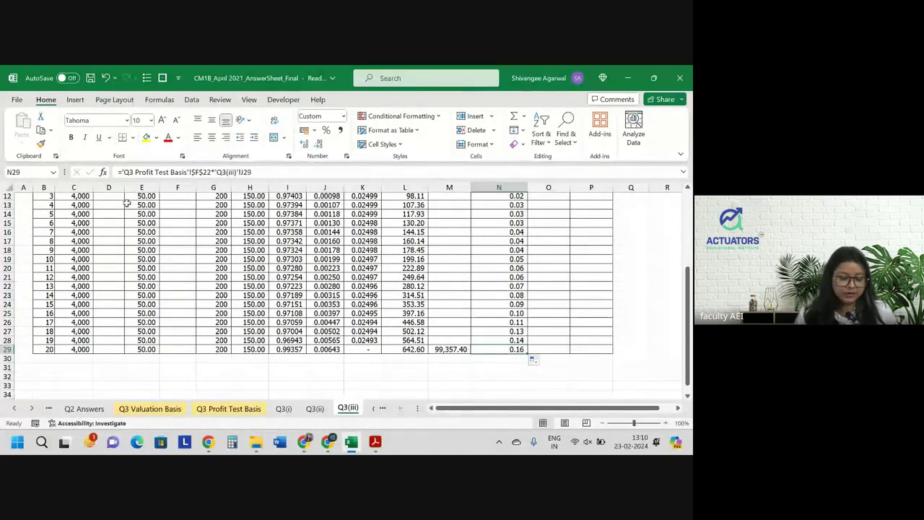
click(216, 172)
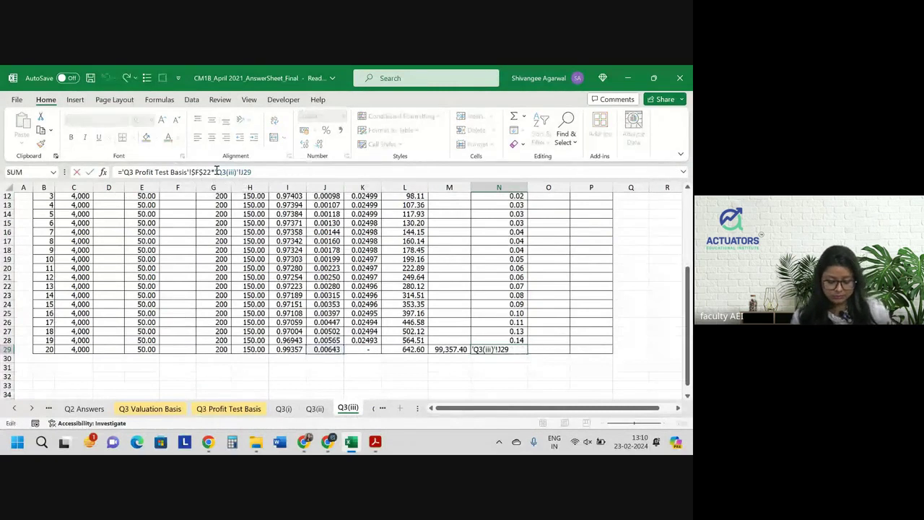
text(()
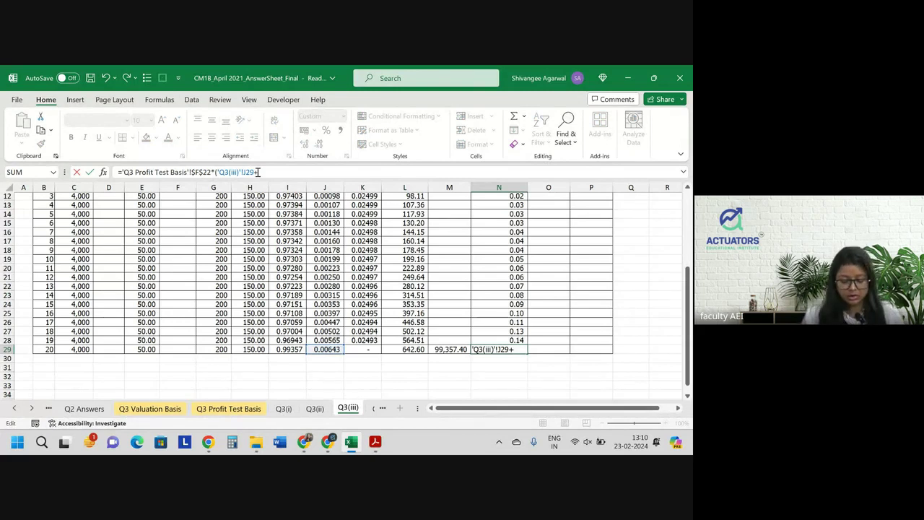
text(+)
click(285, 349)
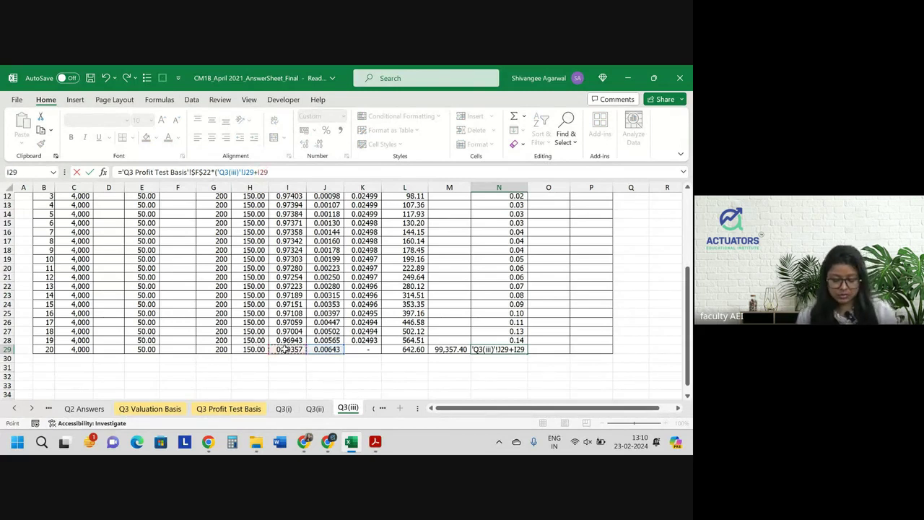
text())
key(Return)
click(514, 349)
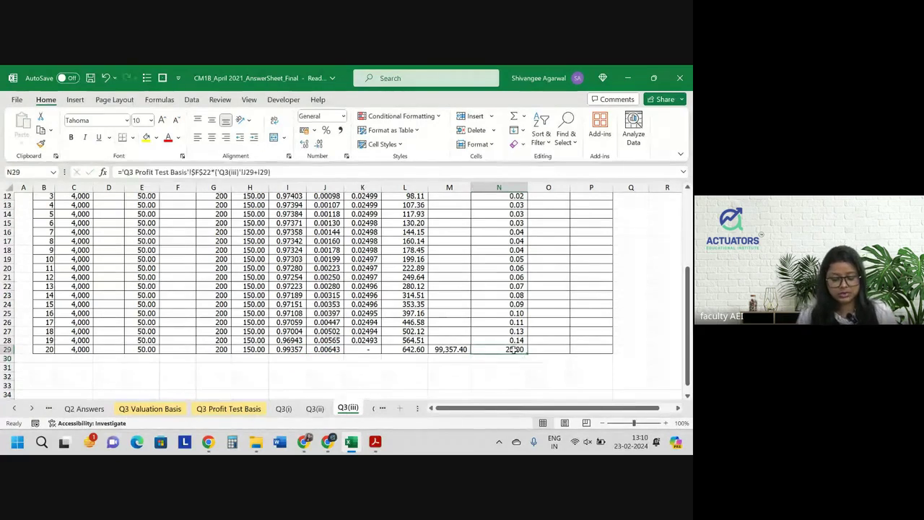
scroll(545, 288, up, 2)
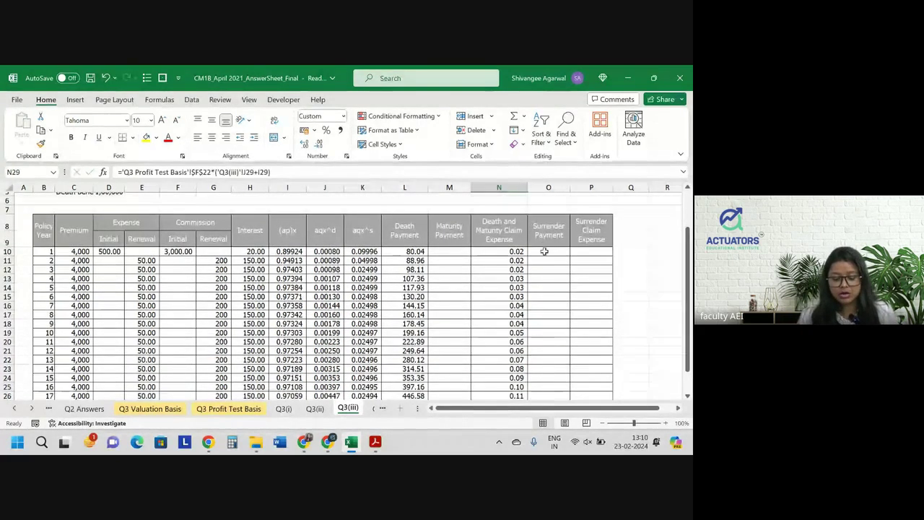
click(544, 252)
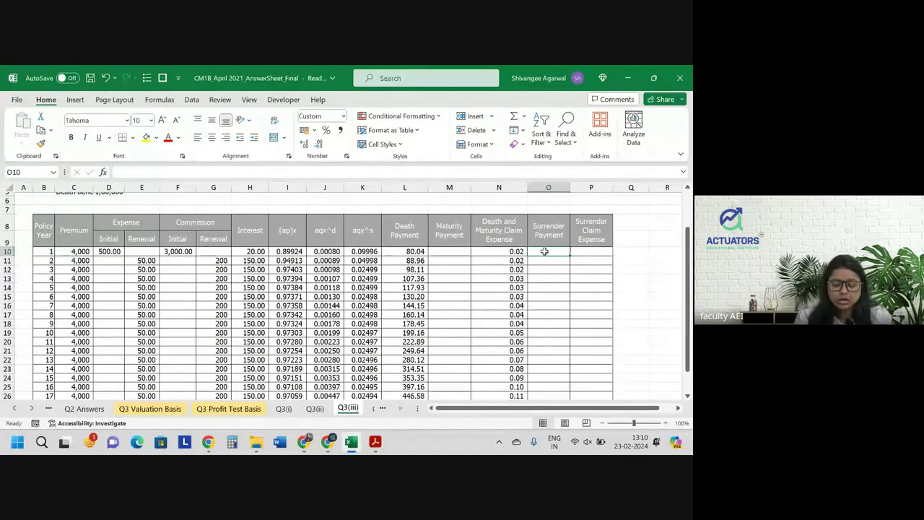
text(=)
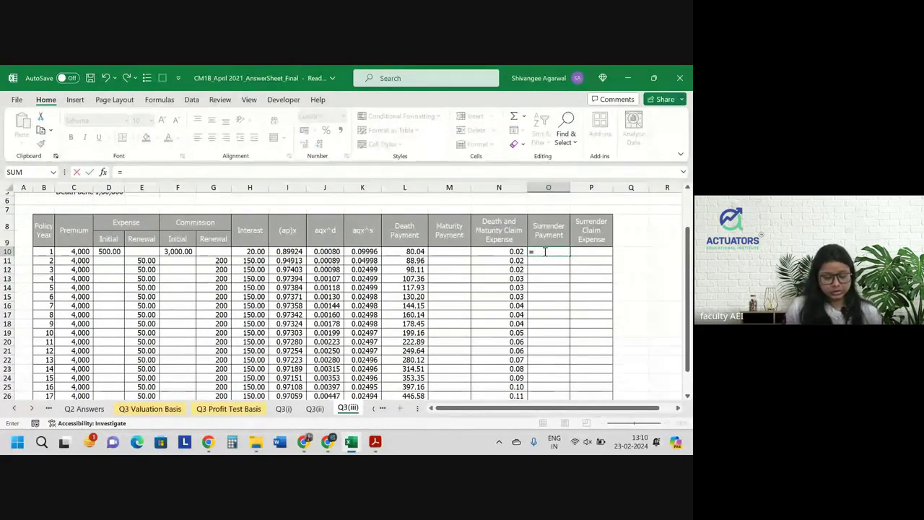
click(228, 409)
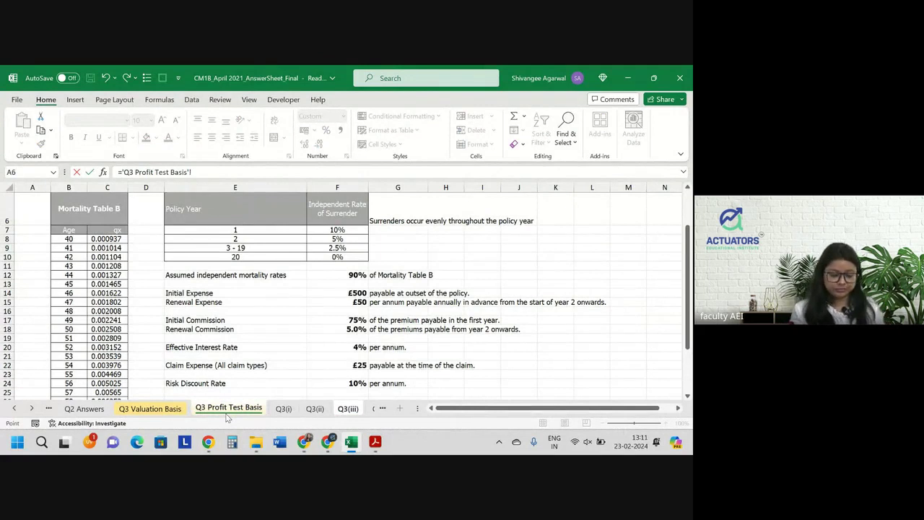
key(BackSpace)
key(BackSpace)
key(BackSpace)
key(BackSpace)
key(BackSpace)
key(BackSpace)
key(BackSpace)
key(BackSpace)
key(BackSpace)
key(BackSpace)
key(BackSpace)
key(BackSpace)
key(BackSpace)
key(BackSpace)
key(BackSpace)
key(BackSpace)
key(BackSpace)
key(BackSpace)
key(BackSpace)
key(BackSpace)
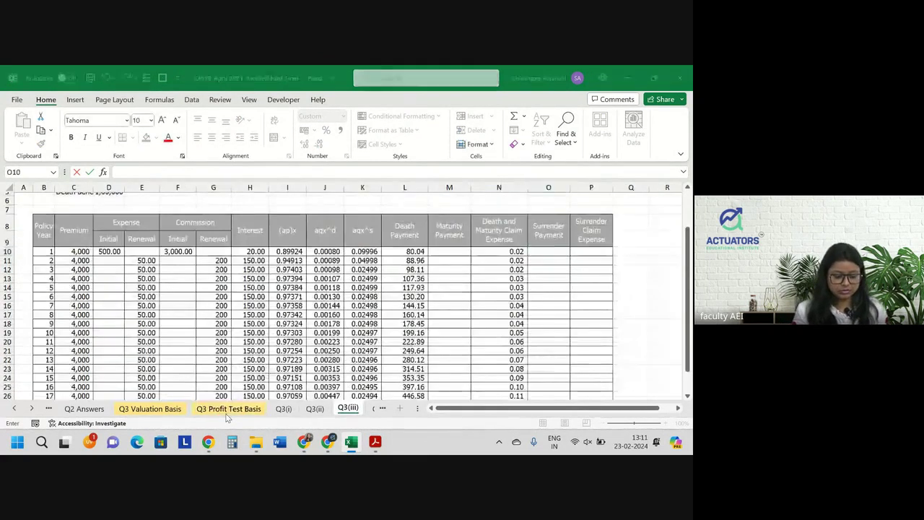
Step: Check the surrender value terms of question 3 in the CM1B_121_EXAM PDF, and inspect the year 1 net premium reserve in the workbook's Q3(i) sheet
key(alt+Tab)
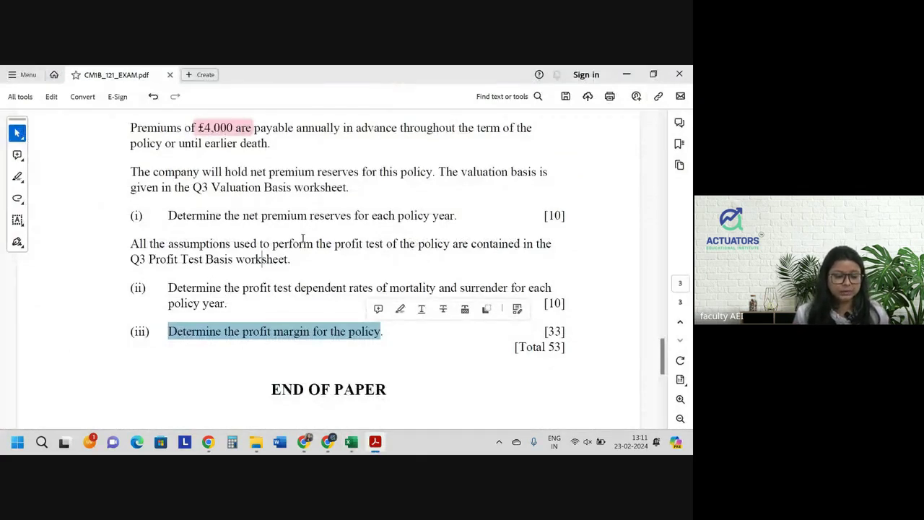
scroll(303, 238, up, 3)
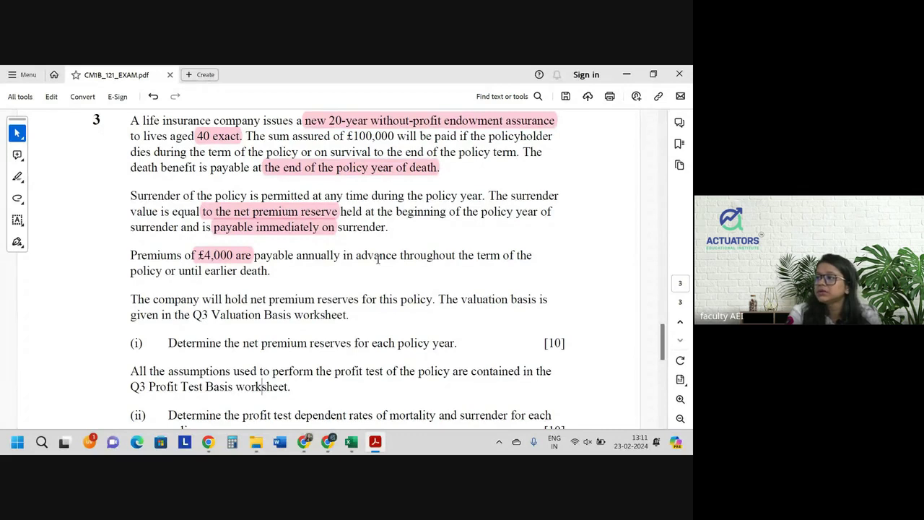
key(alt+Tab)
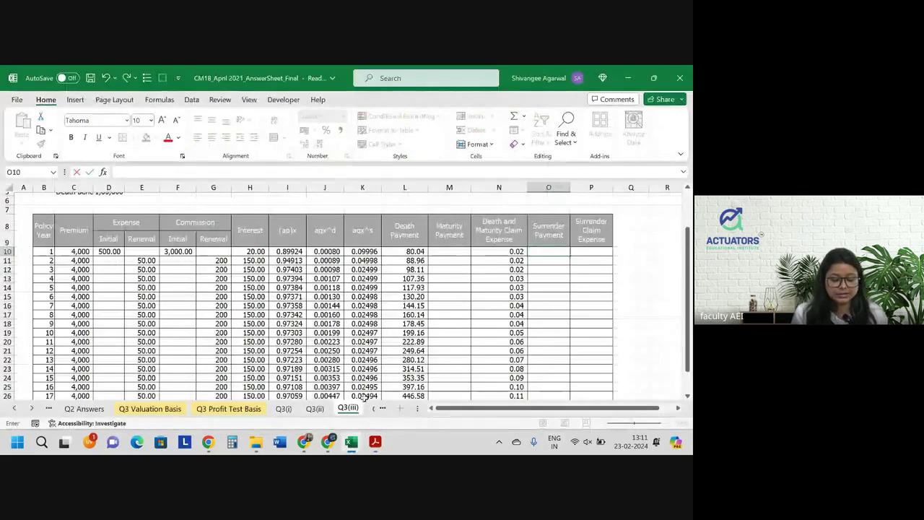
click(315, 409)
click(284, 409)
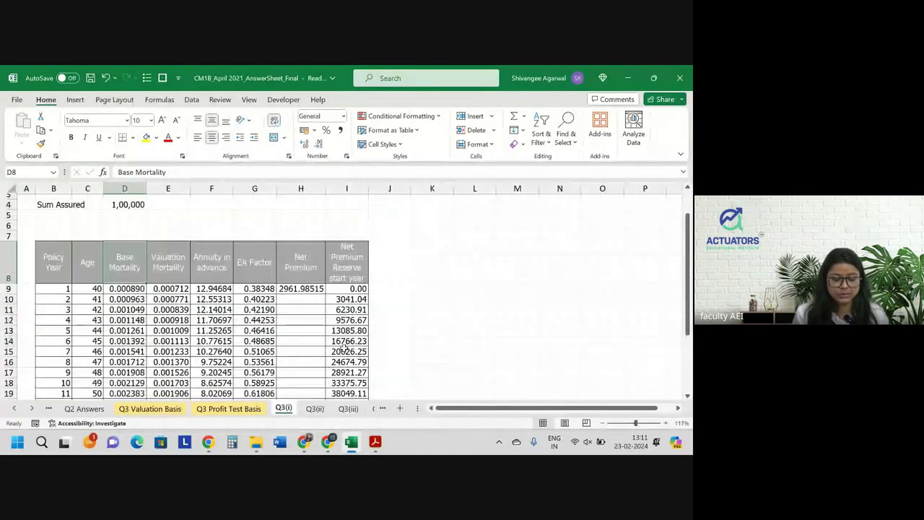
click(346, 288)
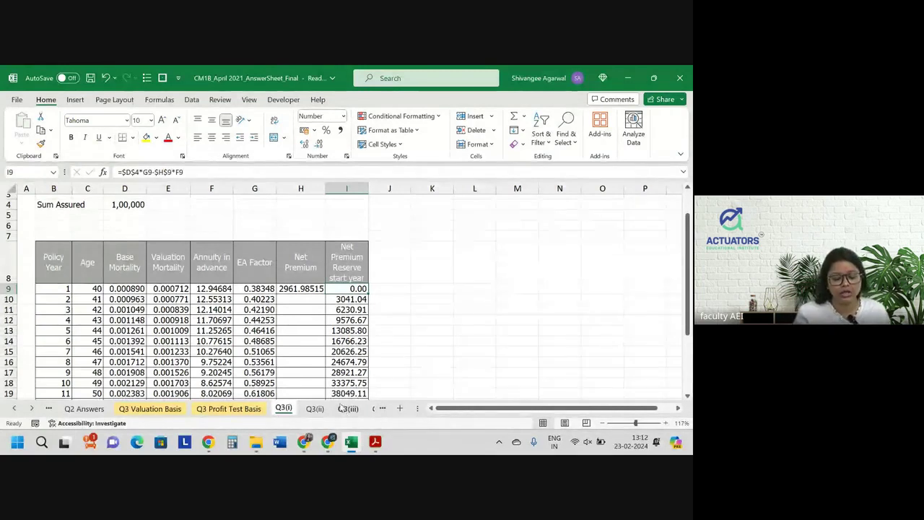
Step: Calculate the year 1 surrender payment in Q3(iii) cell O10 as ='Q3(i)'!I9*'Q3(iii)'!K10*(1+i)^0.5
click(344, 408)
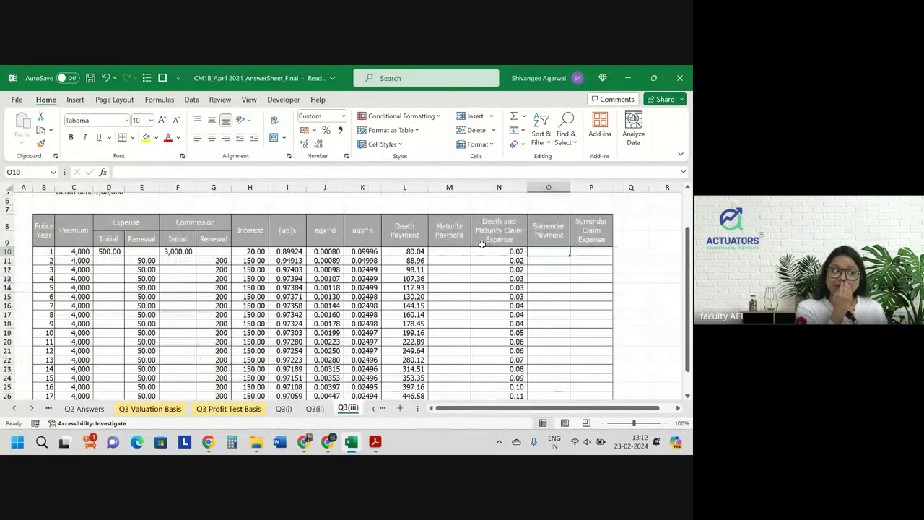
text(=)
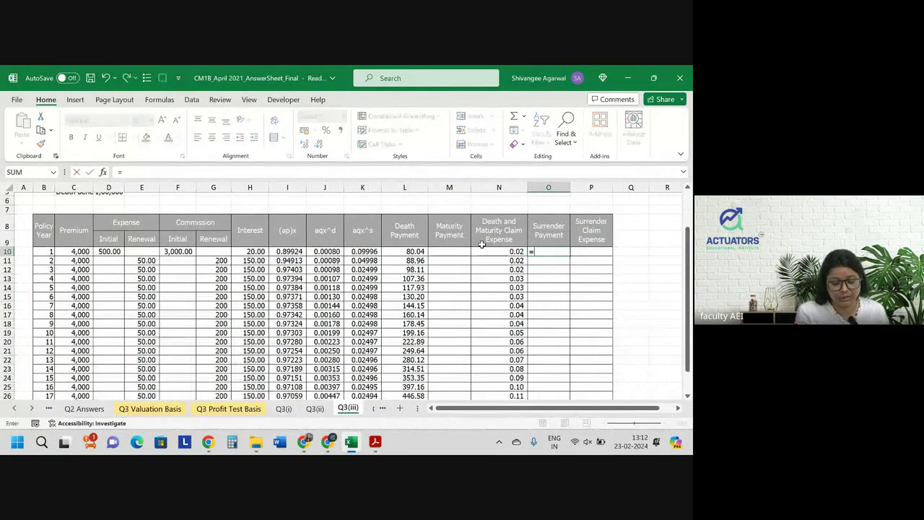
click(283, 409)
click(352, 293)
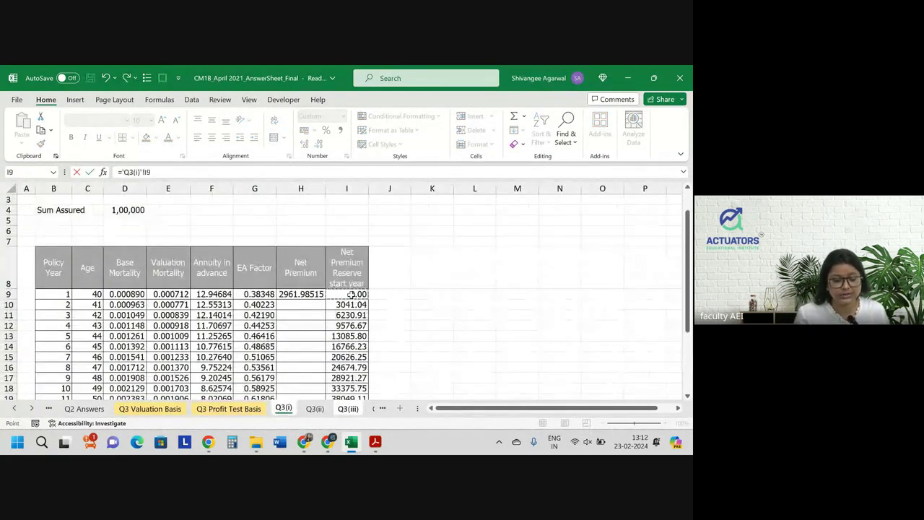
text(*)
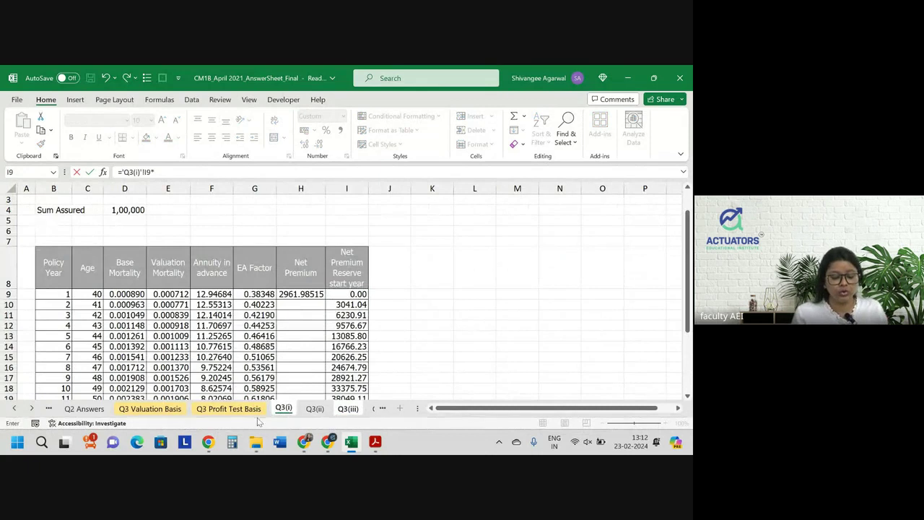
click(315, 409)
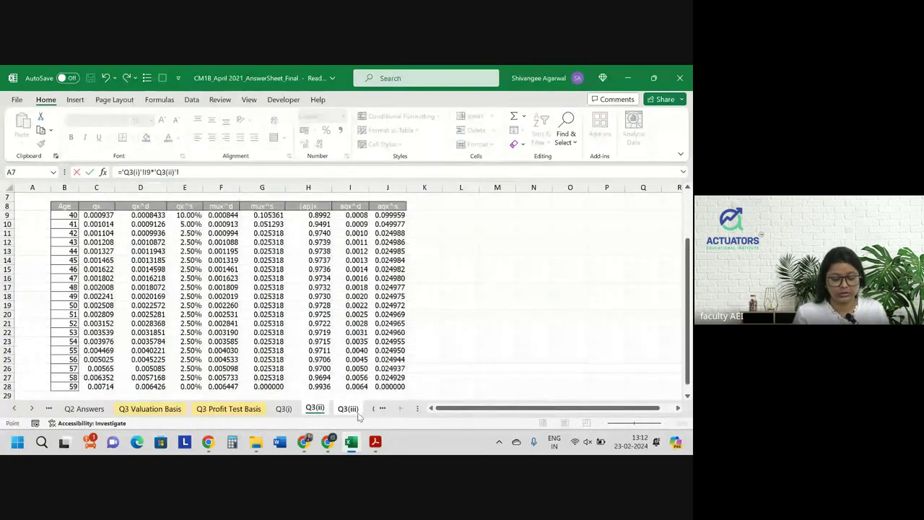
click(348, 409)
click(366, 251)
text(*)
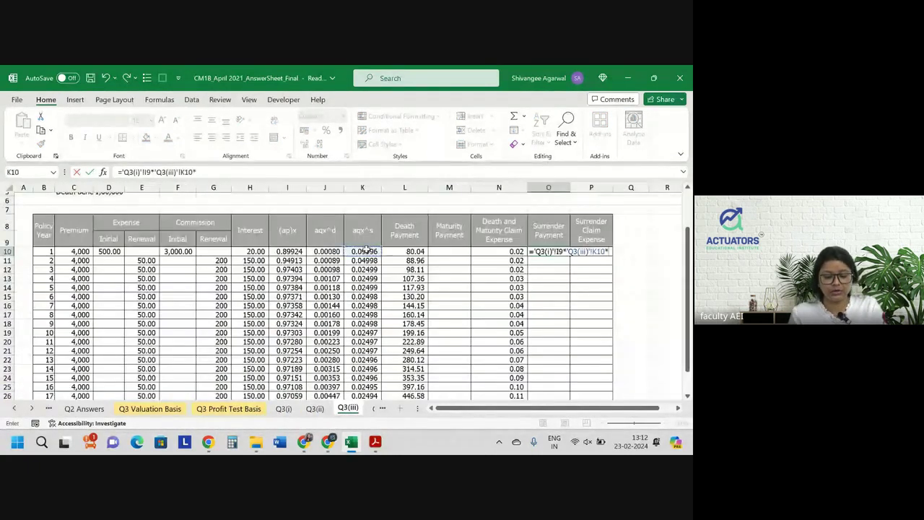
text((1+i))
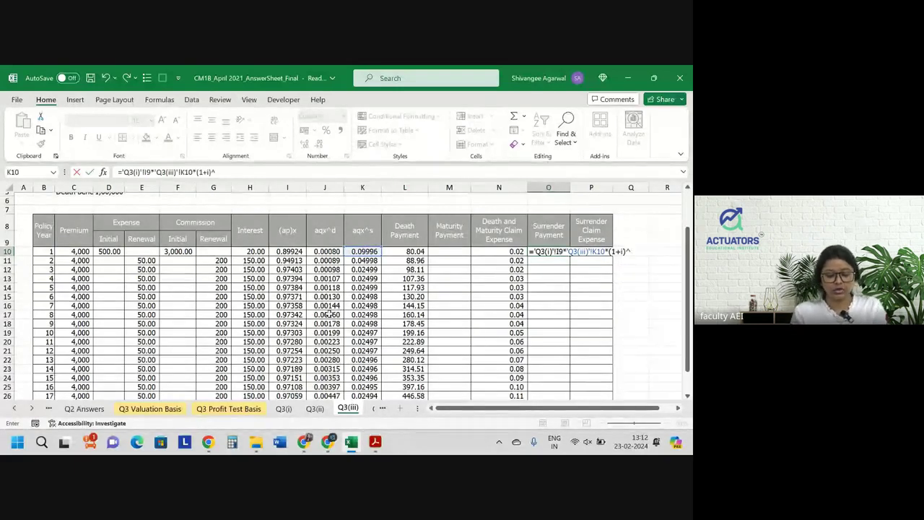
text(^0.5)
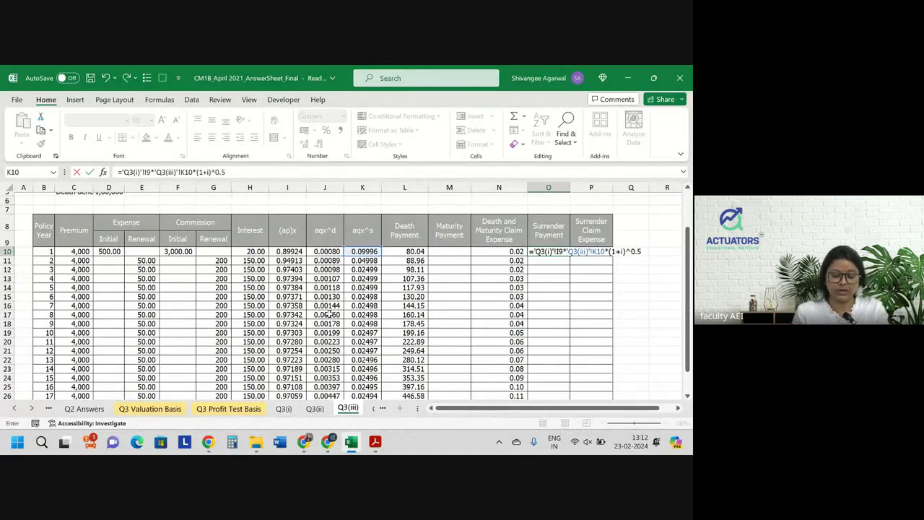
key(Return)
Step: Fill the surrender payment formula from O10 down all policy years and check the column through year 20
click(546, 252)
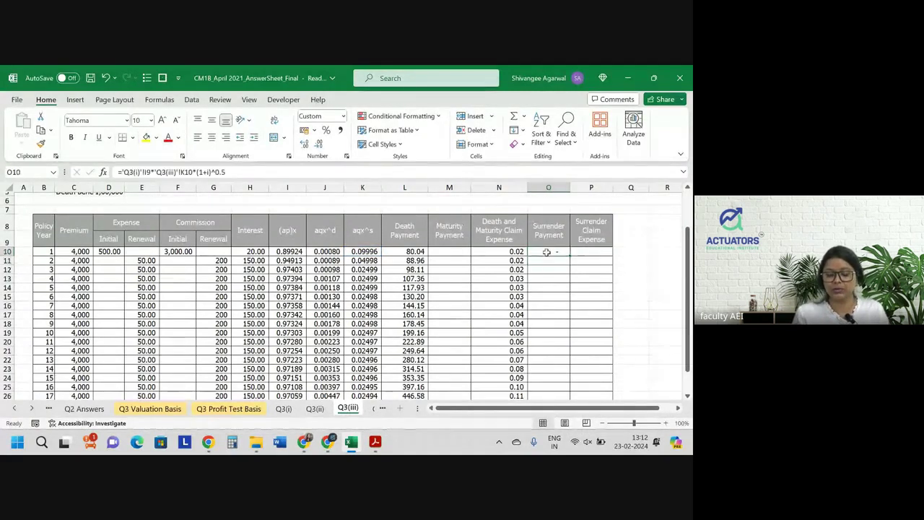
double_click(570, 255)
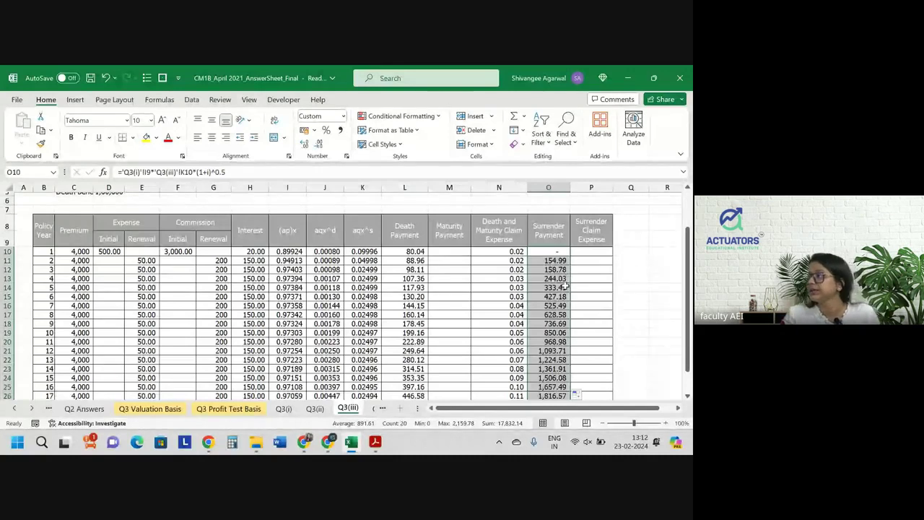
scroll(565, 287, down, 2)
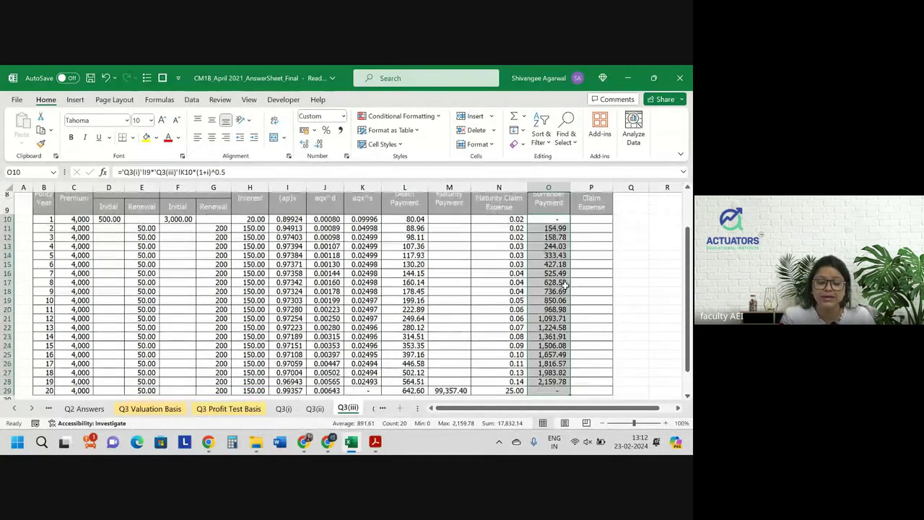
scroll(565, 287, up, 2)
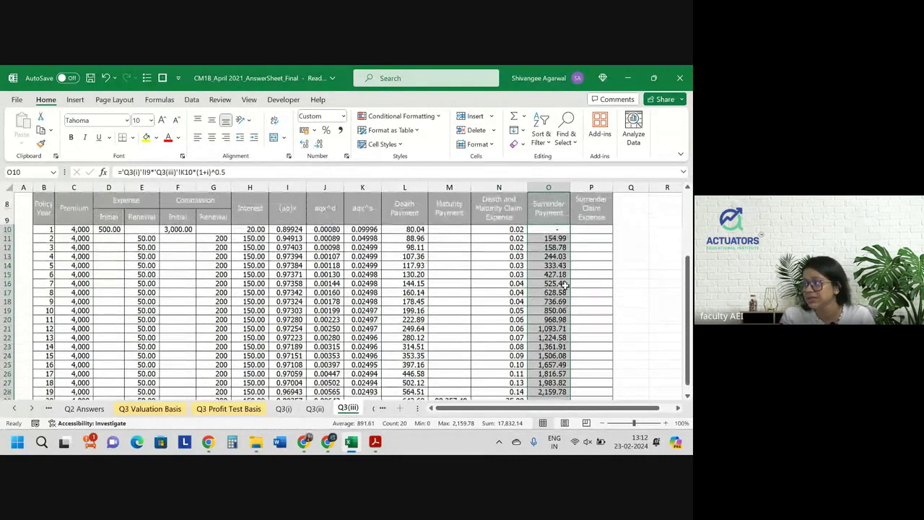
Step: Calculate the year 1 surrender claim expense in P10 as ='Q3 Profit Test Basis'!$F$22*'Q3(iii)'!K10*(1+i)^0.5
click(589, 281)
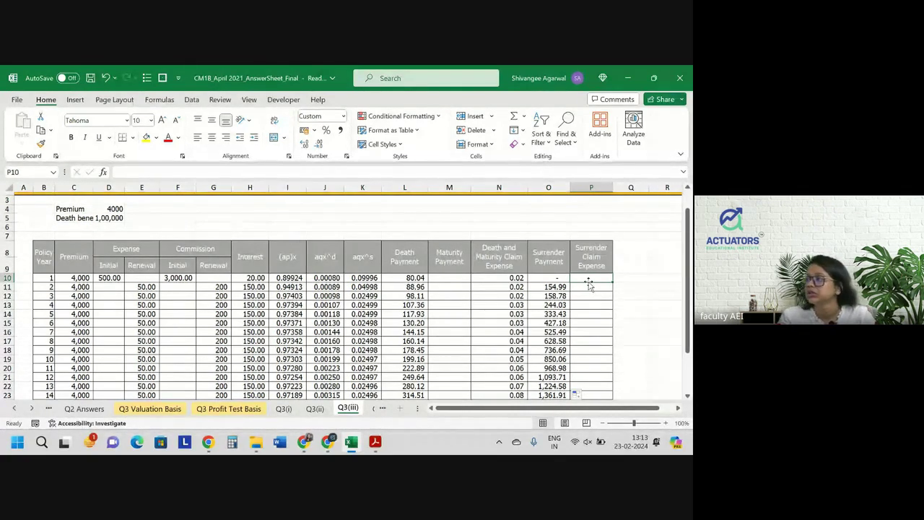
text(=)
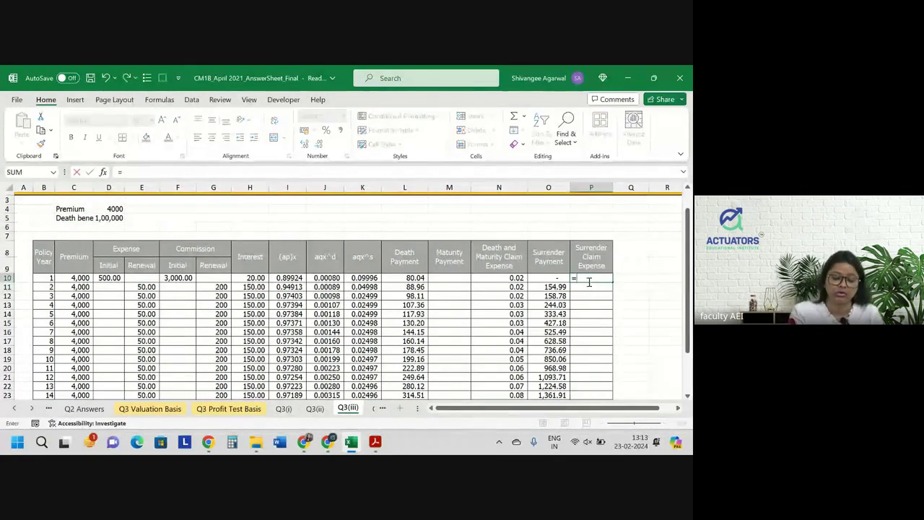
click(258, 409)
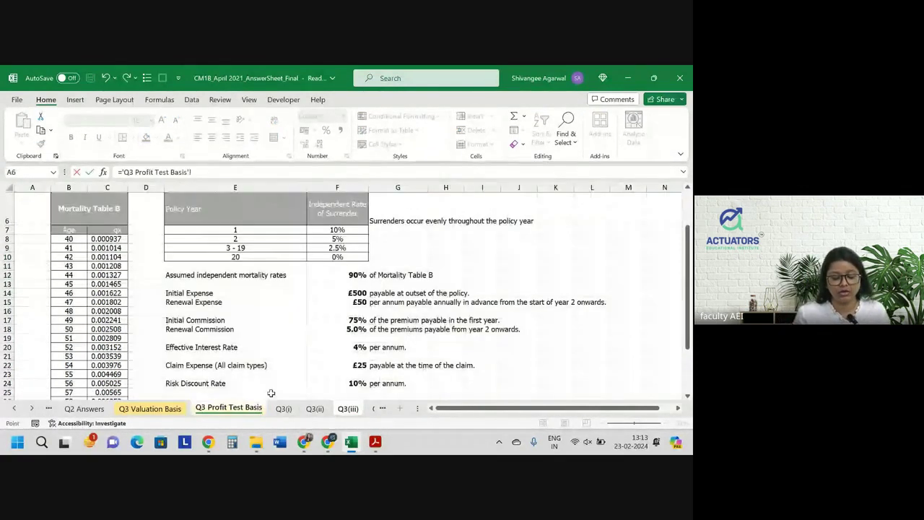
click(334, 366)
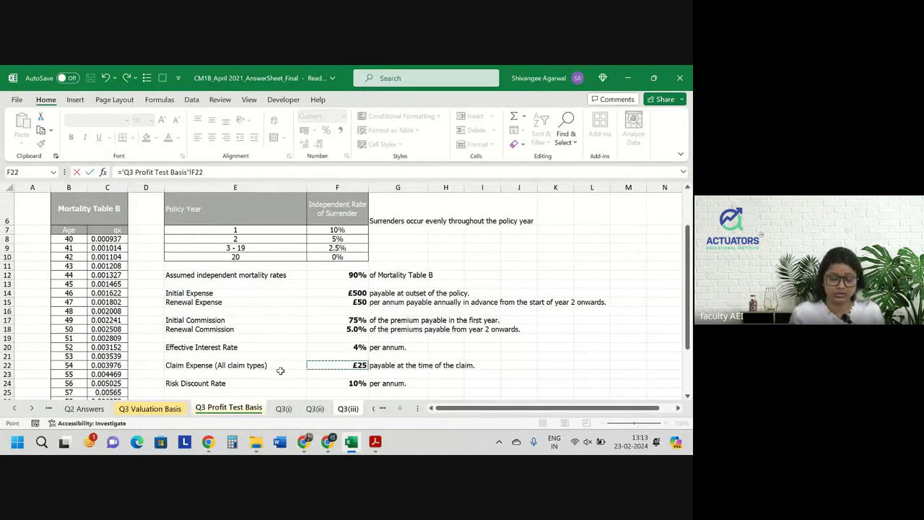
key(BackSpace)
key(BackSpace)
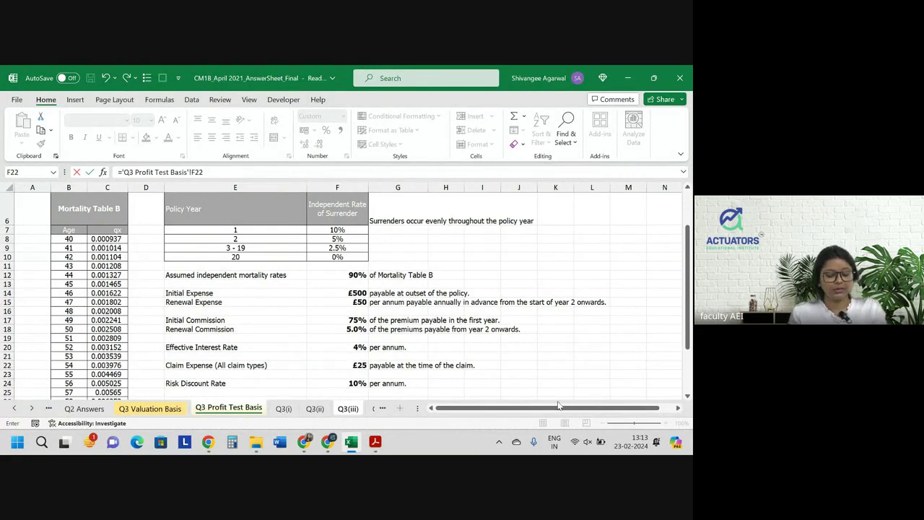
key(F4)
text(*)
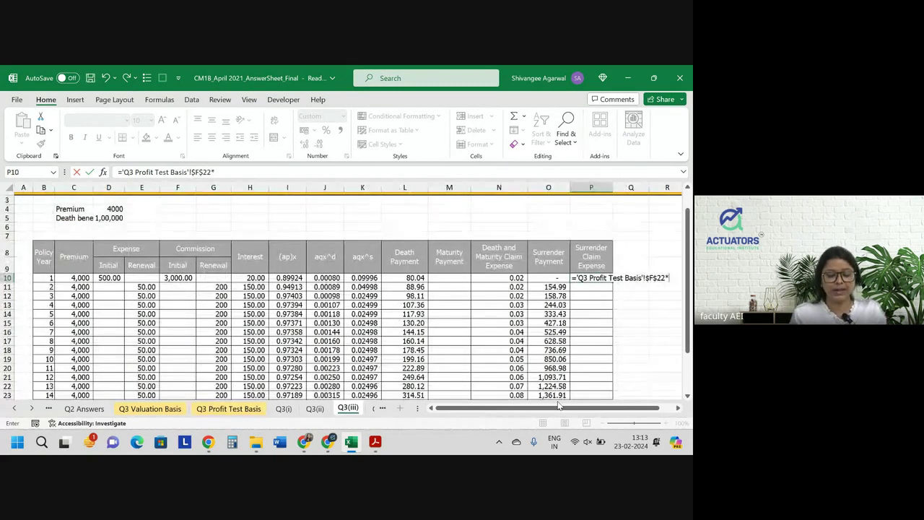
click(369, 277)
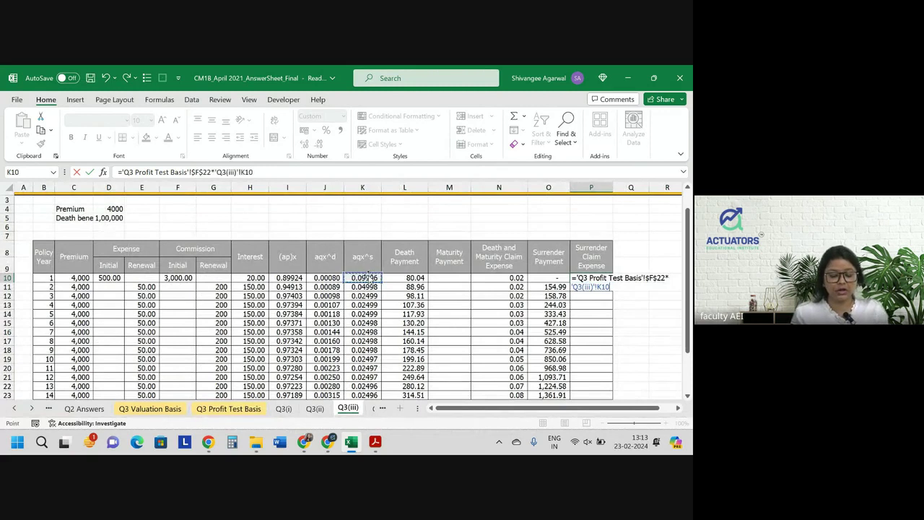
text(*(1)
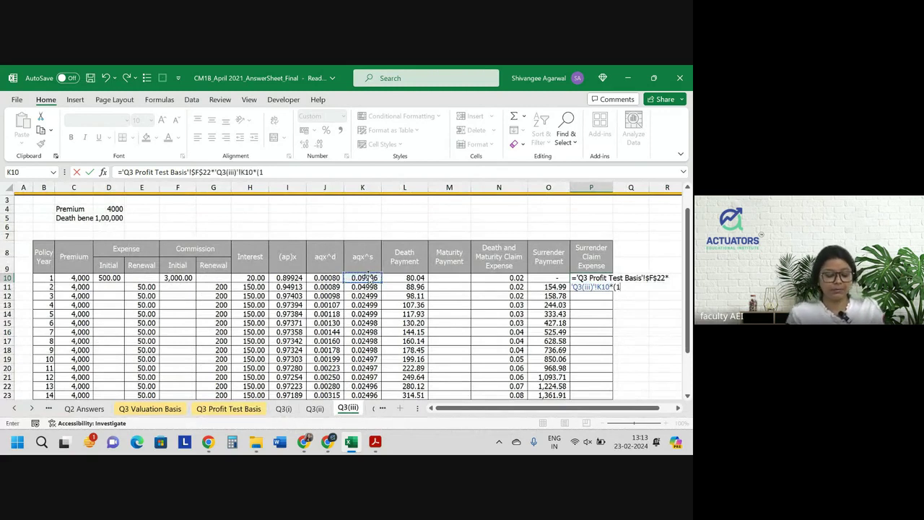
text(+)
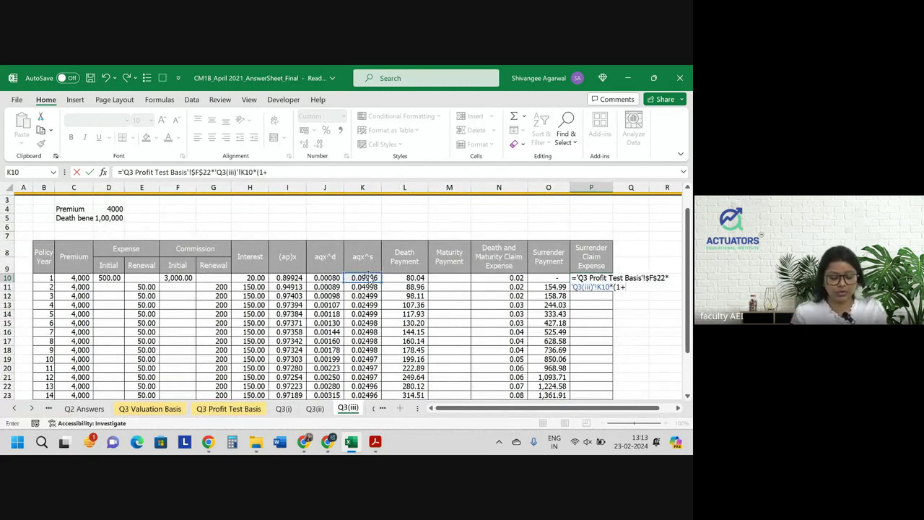
text(i)^0.)
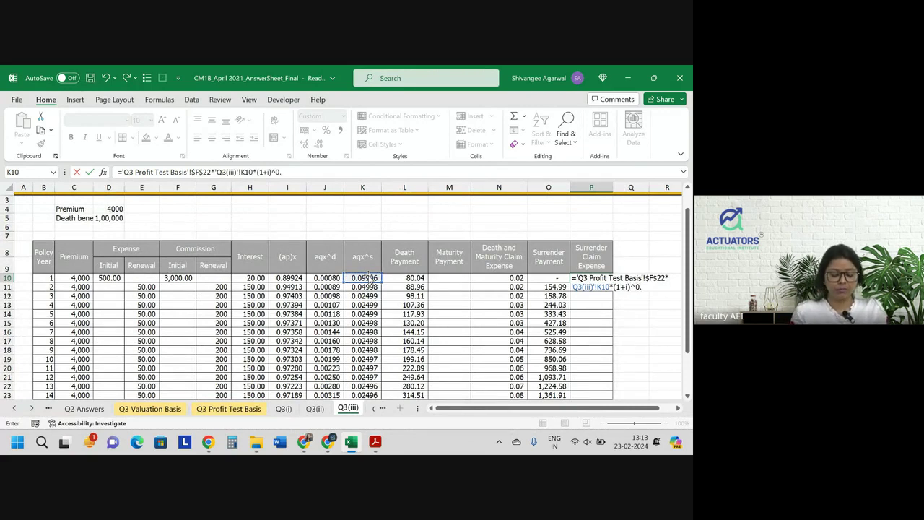
key(Return)
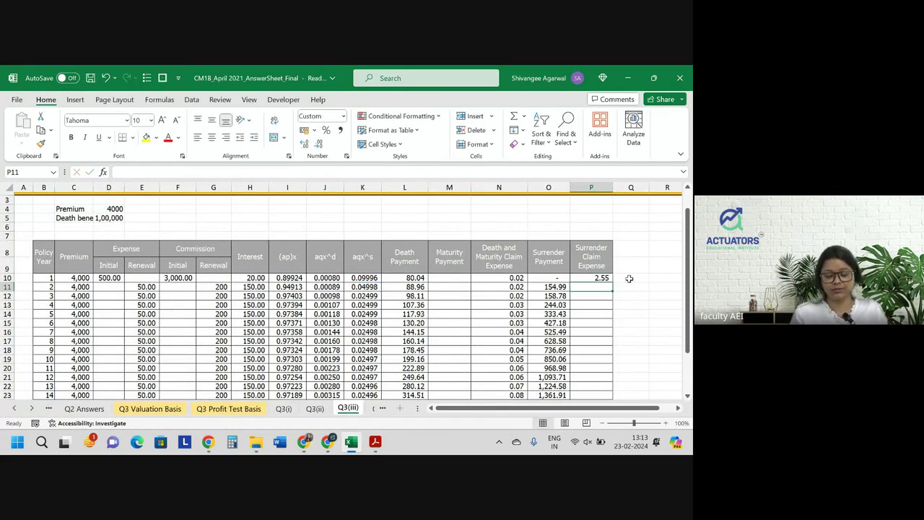
Step: Fill the surrender claim expense formula from P10 down all policy years and check the column through year 20
click(607, 278)
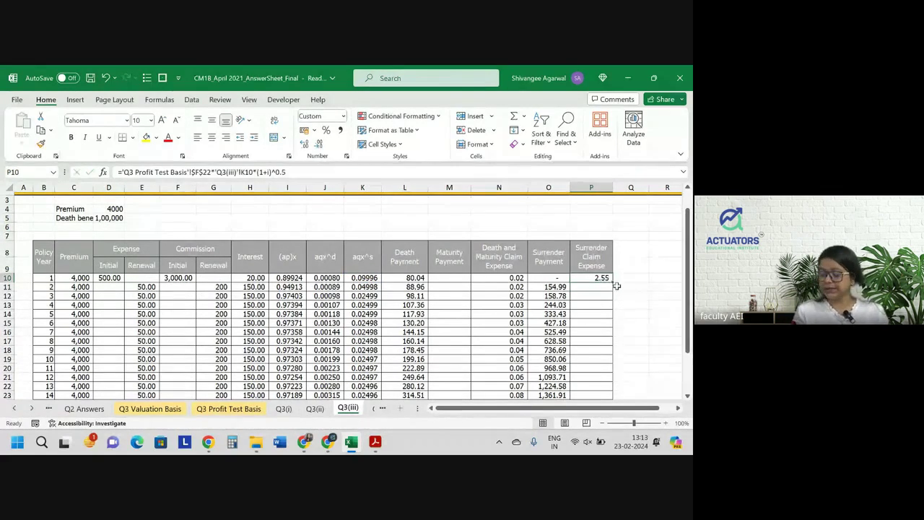
double_click(613, 283)
scroll(612, 285, down, 3)
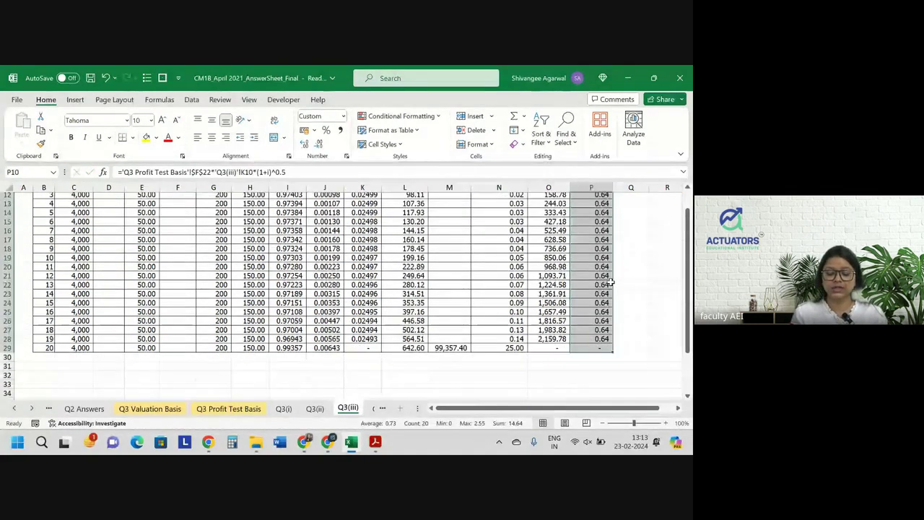
scroll(610, 283, up, 3)
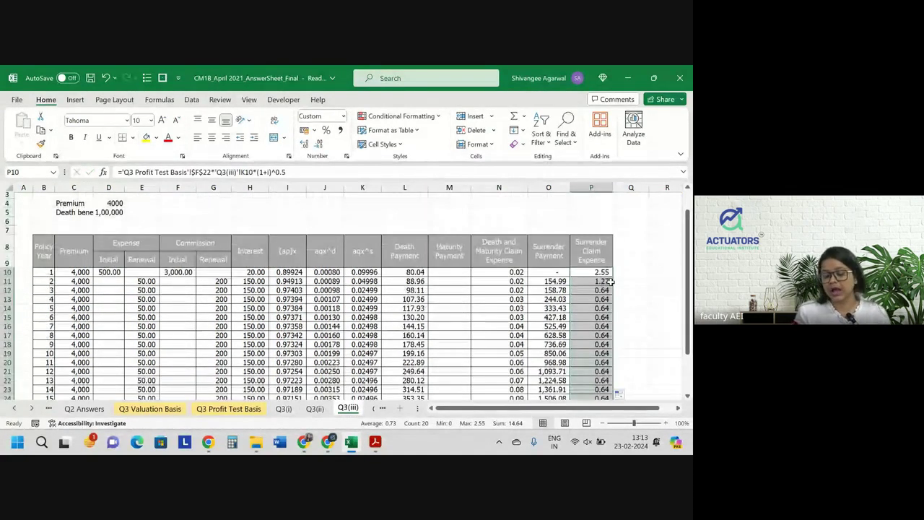
Step: Review the cell references in the year 1 surrender claim expense formula in P10
click(589, 274)
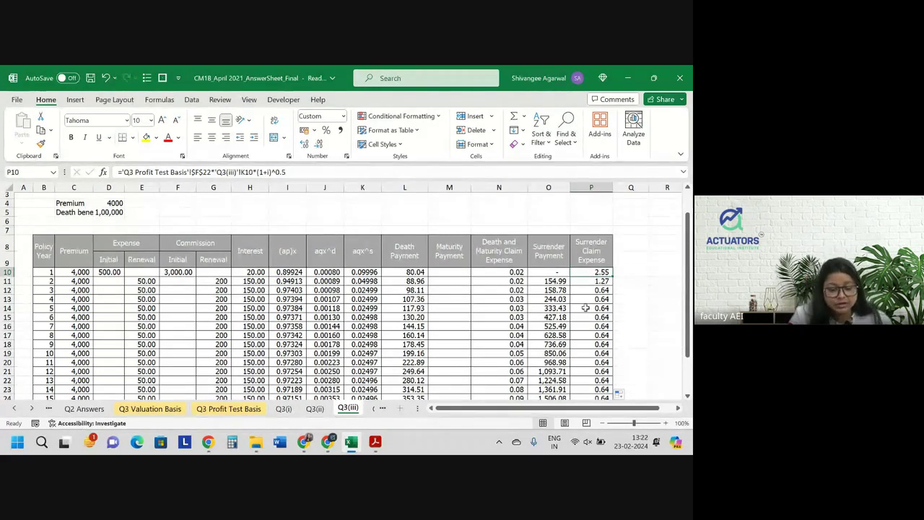
double_click(598, 275)
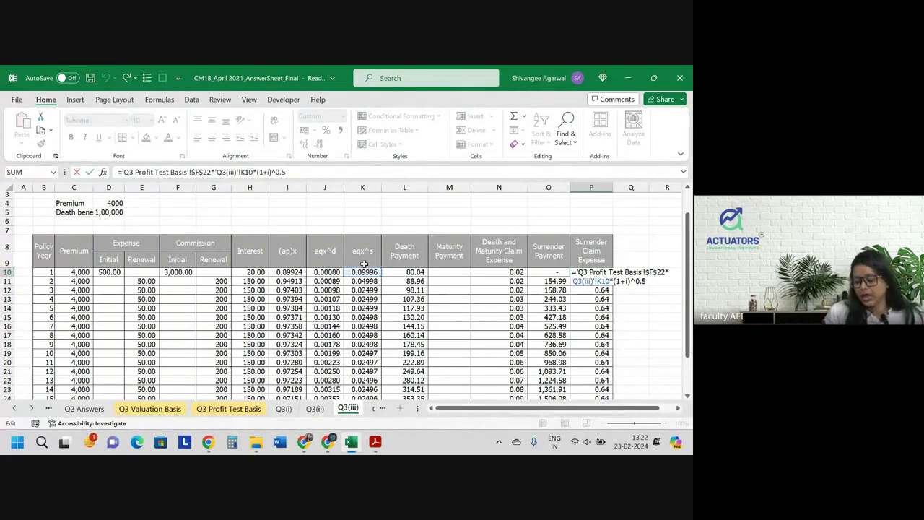
key(Return)
Step: Copy the Surrender Claim Expense header formatting onto the blank header cells in columns Q to X
scroll(622, 247, right, 2)
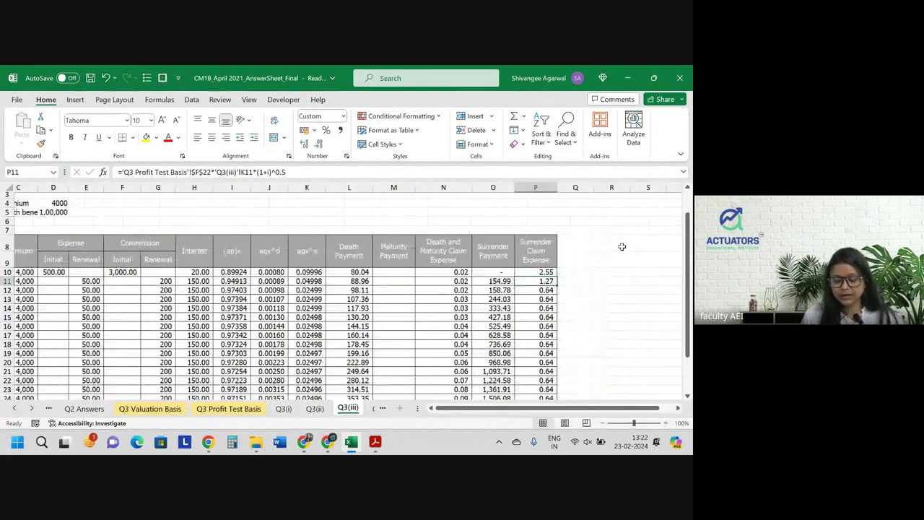
scroll(622, 247, right, 3)
click(445, 251)
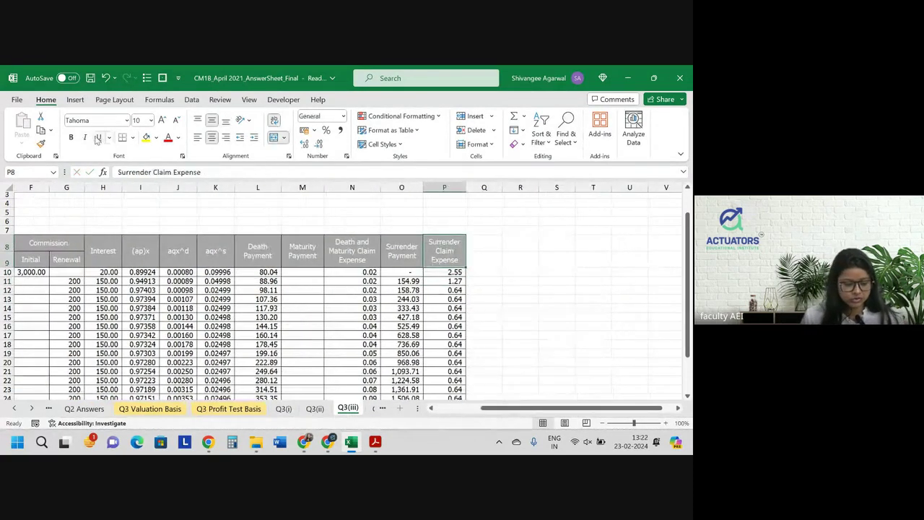
click(41, 144)
drag(481, 247, 640, 249)
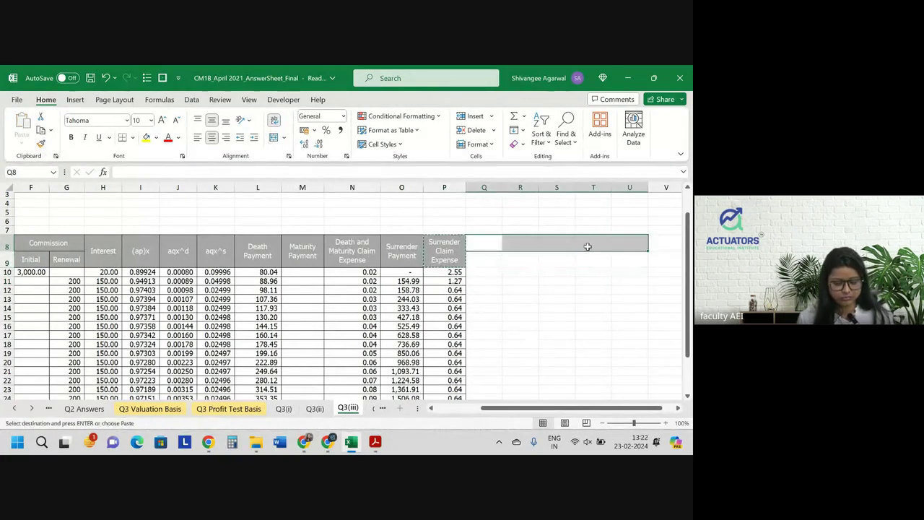
key(ctrl+z)
click(41, 145)
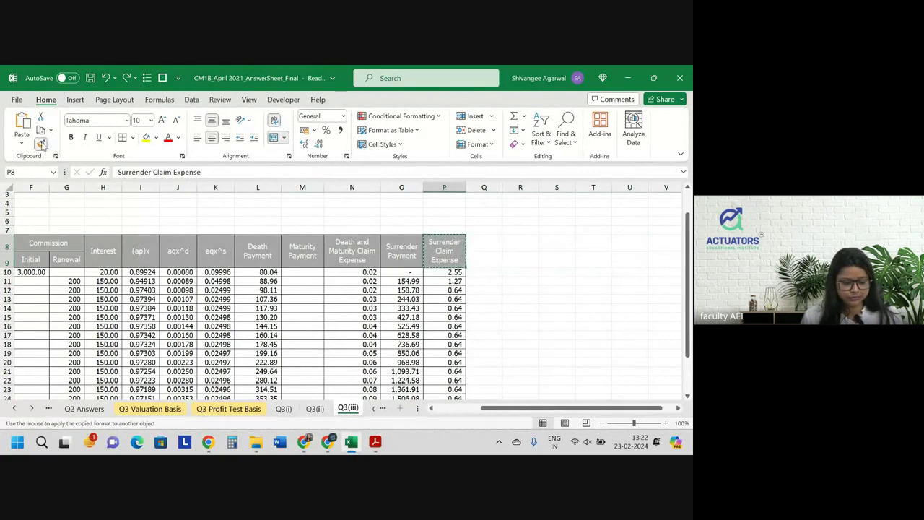
mouse_move(479, 244)
mouse_down()
mouse_move(588, 264)
mouse_move(691, 269)
mouse_move(470, 262)
mouse_up()
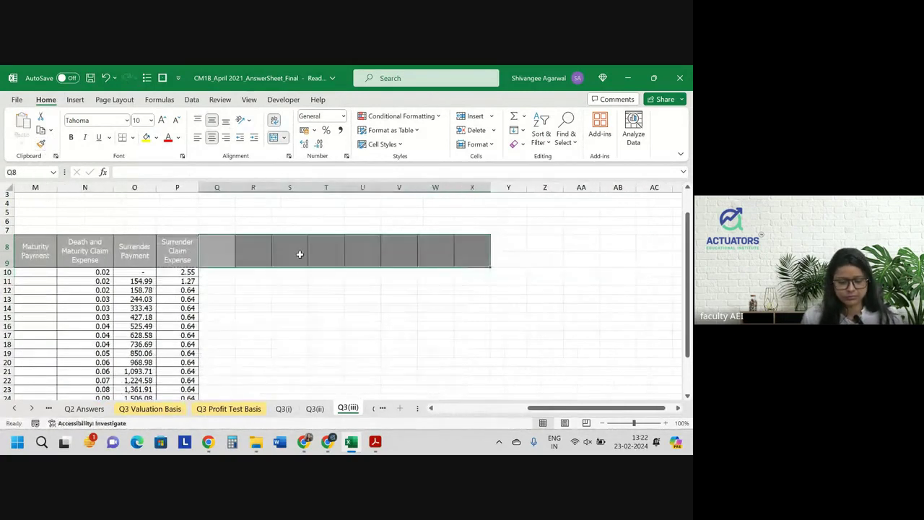
scroll(299, 254, left, 3)
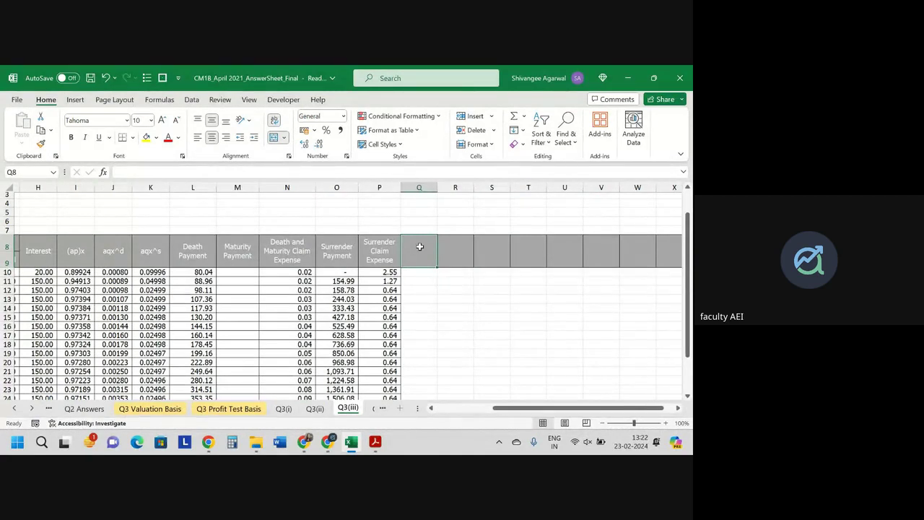
text(MPR)
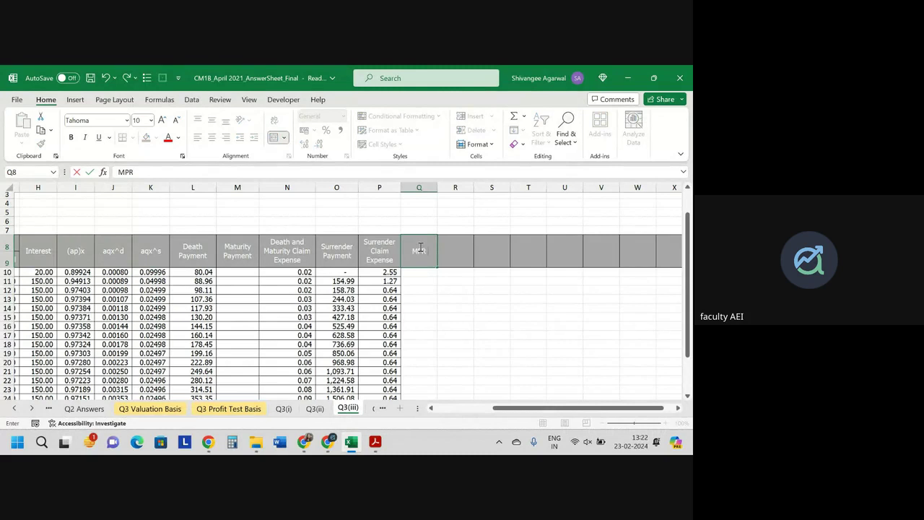
text(_t)
key(BackSpace)
key(BackSpace)
key(BackSpace)
key(BackSpace)
key(BackSpace)
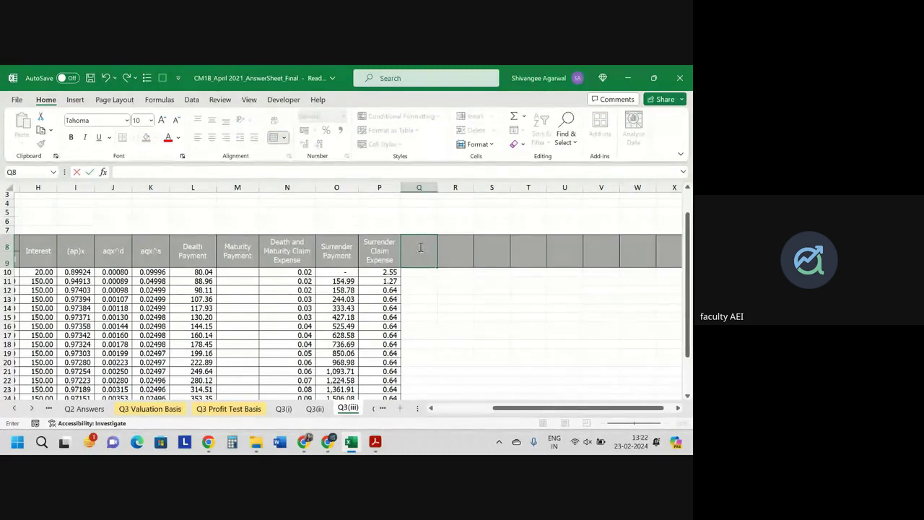
text(NP R)
key(BackSpace)
key(BackSpace)
scroll(550, 283, right, 1)
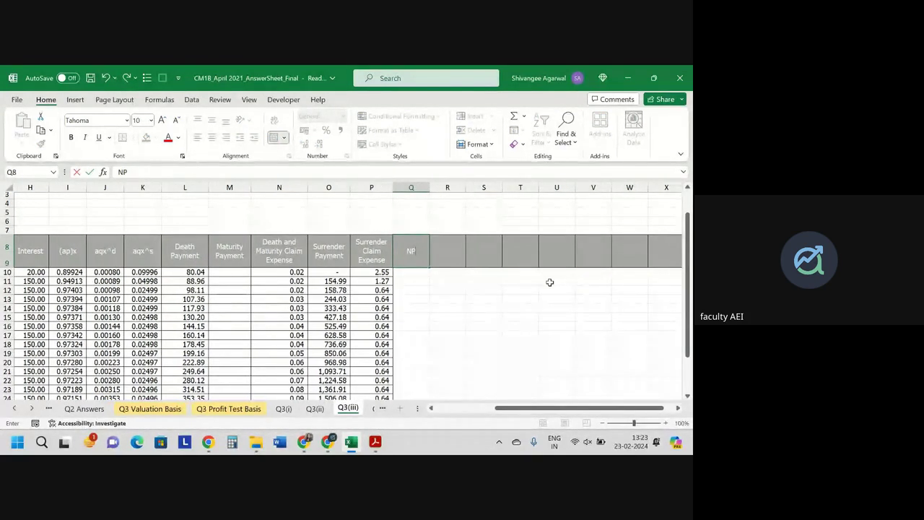
click(528, 291)
scroll(527, 293, up, 2)
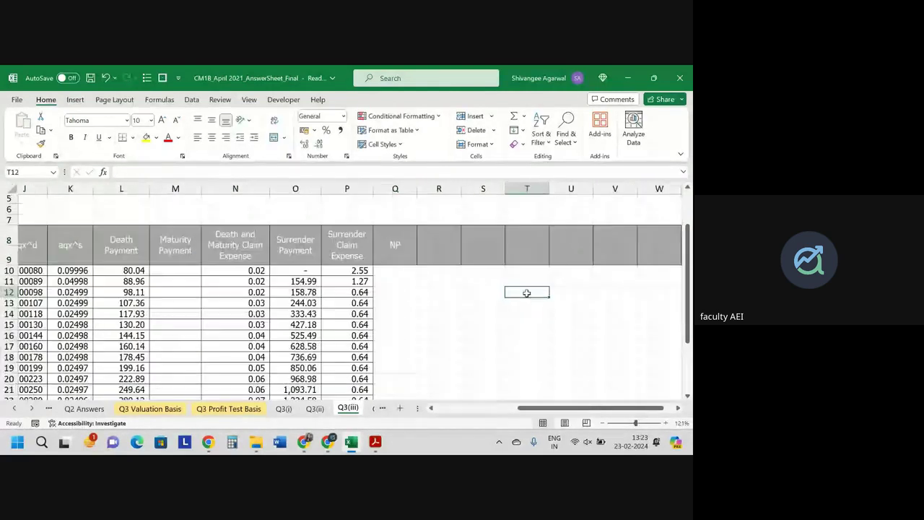
Step: Enter the column header "NPR at the start" in Q8
click(379, 226)
text(NP)
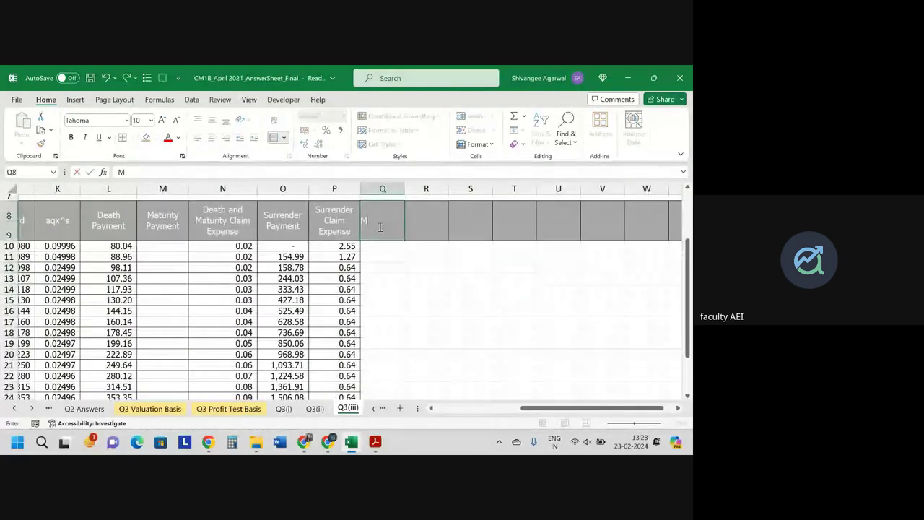
text(R at the start)
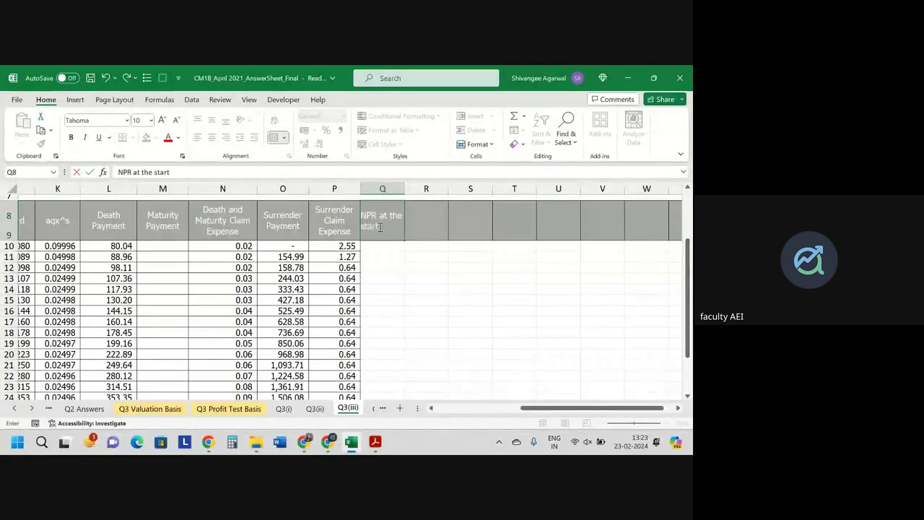
key(Return)
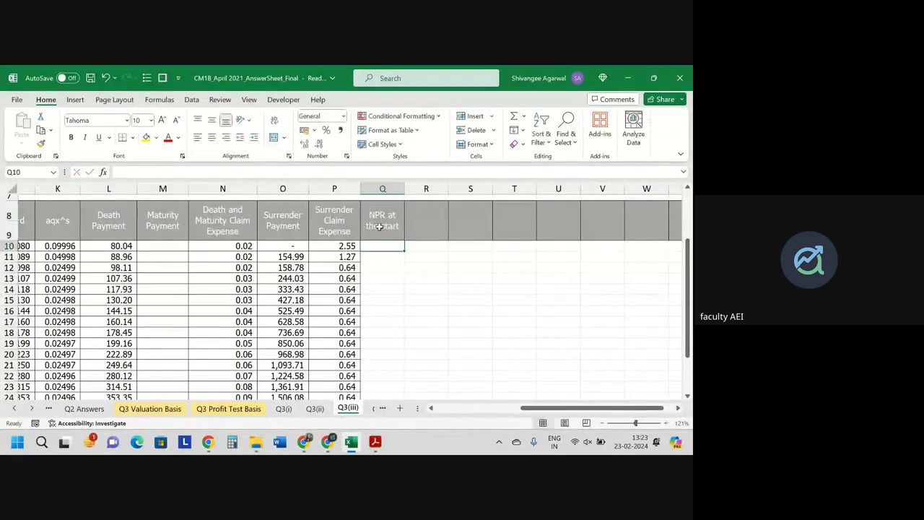
Step: Enter the column header "NPR at the end" in R8
key(Up)
key(Right)
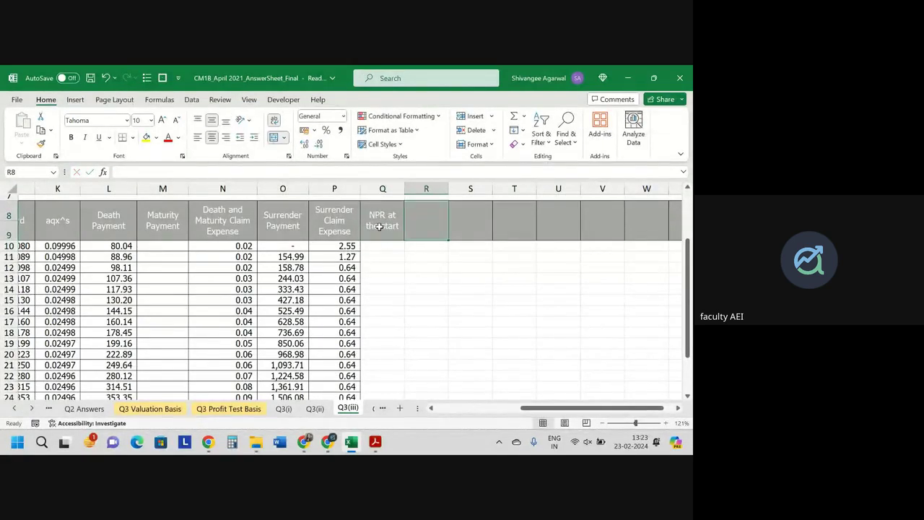
text(NPR at the)
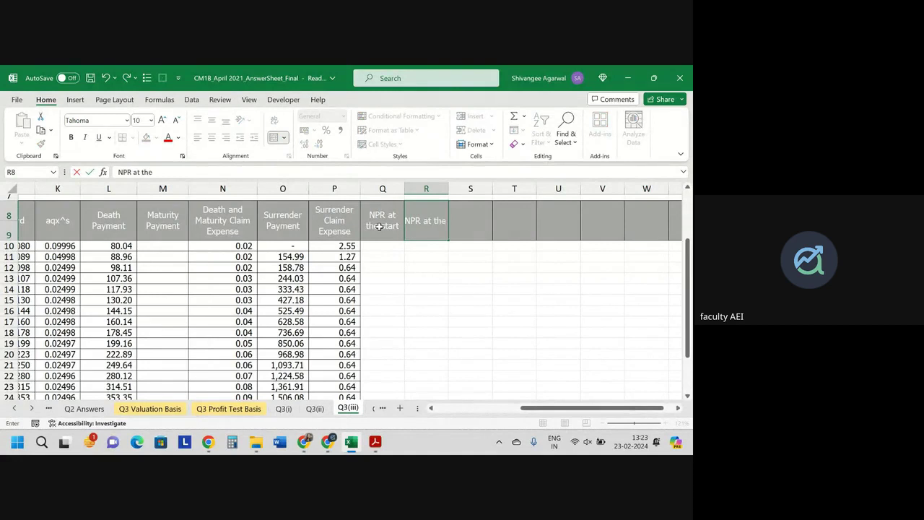
text( end)
key(Return)
Step: Link Q10 to the year 1 net premium reserve with ='Q3(i)'!I9 and fill the formula down all policy years
key(Up)
key(Left)
key(Down)
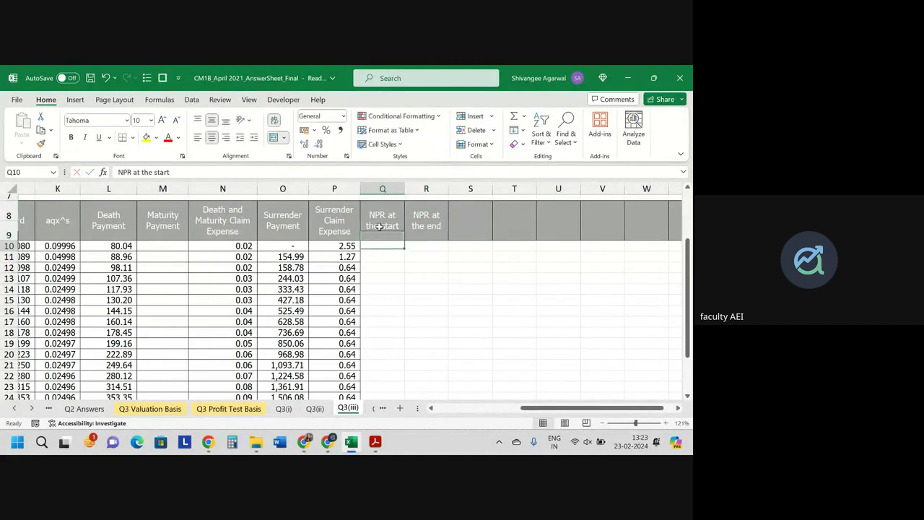
text(=)
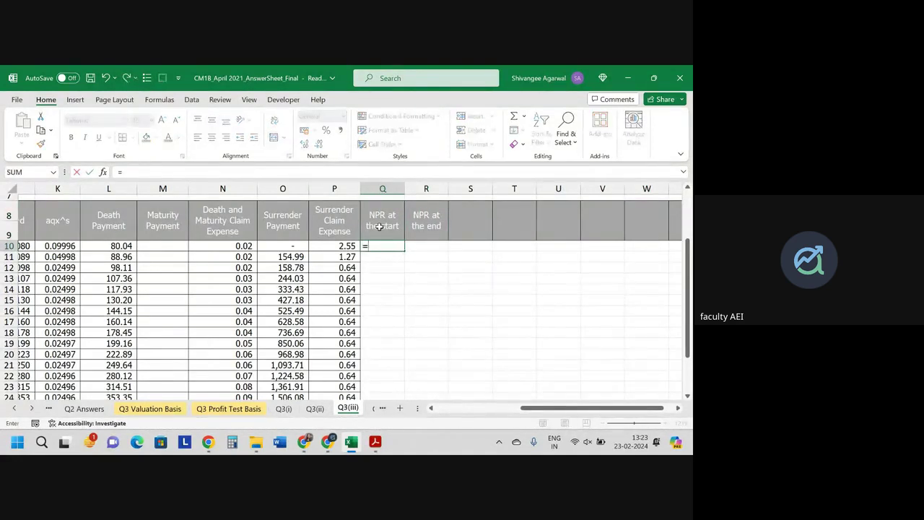
click(283, 409)
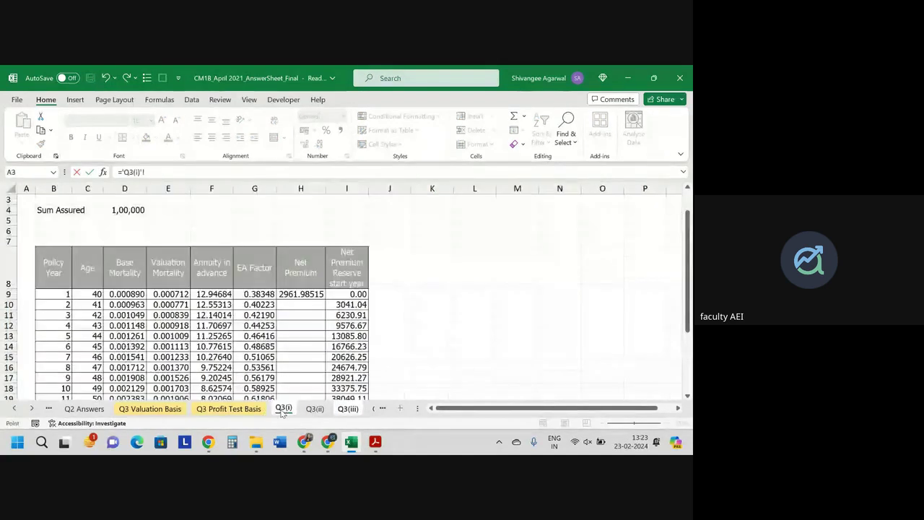
click(360, 292)
key(Return)
drag(388, 252, 388, 253)
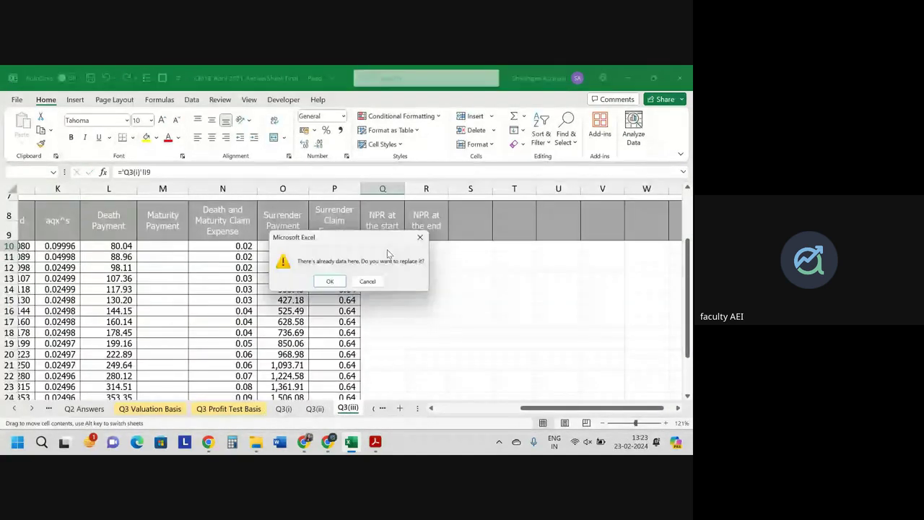
key(Escape)
double_click(404, 252)
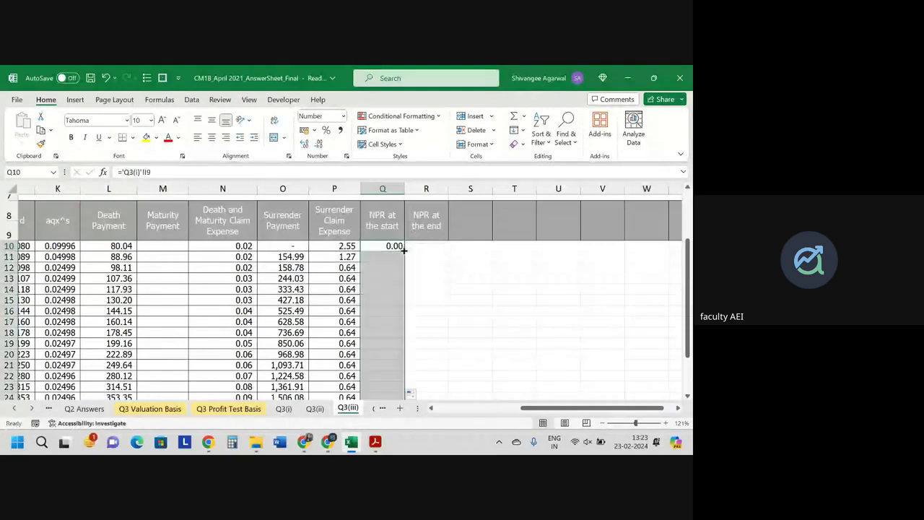
Step: Replace the header in R8 with "Interest on Reserves"
click(419, 246)
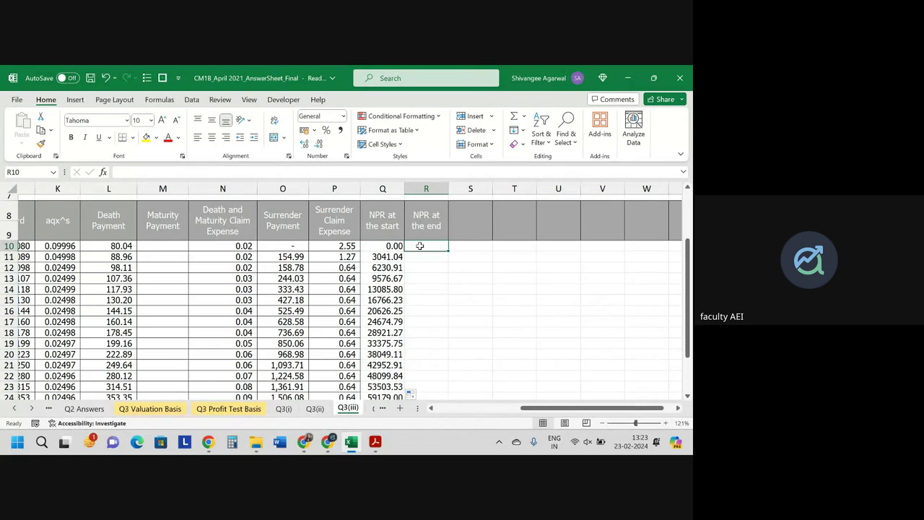
key(Up)
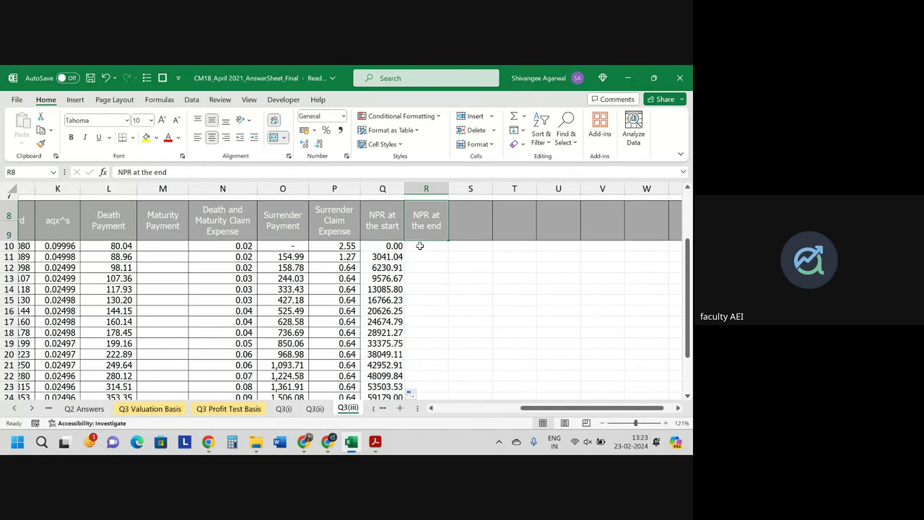
text(Intere)
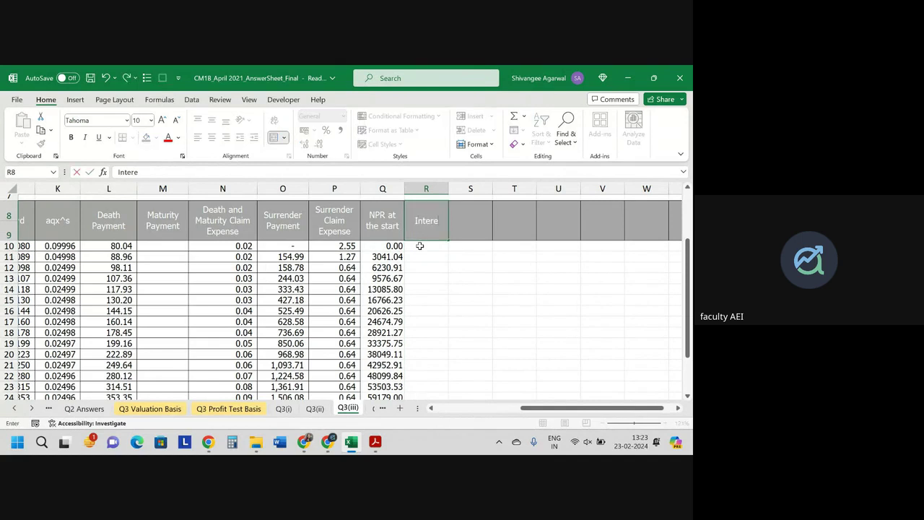
text(st on Reserv)
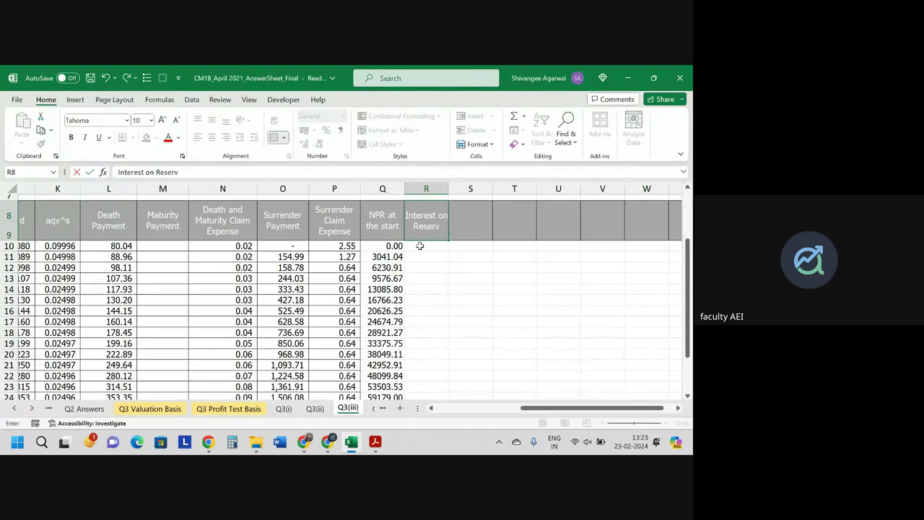
text(es)
key(Return)
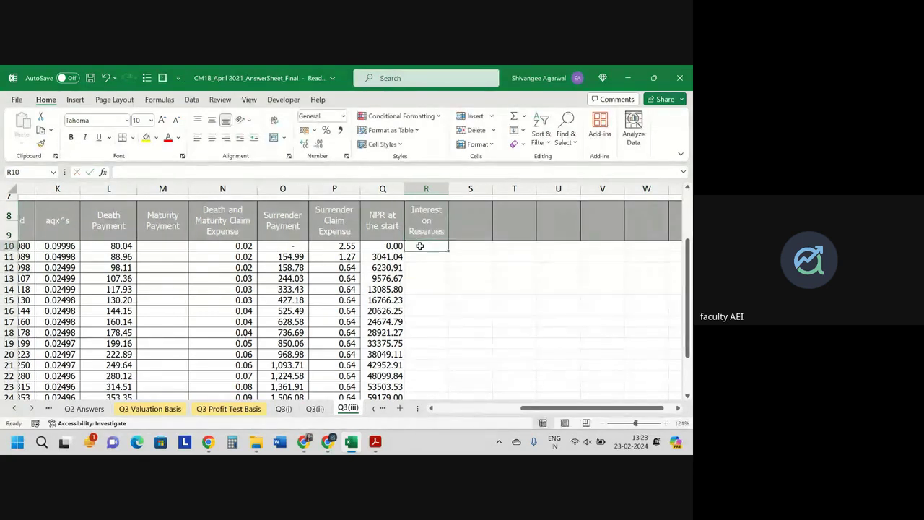
text(=)
key(Left)
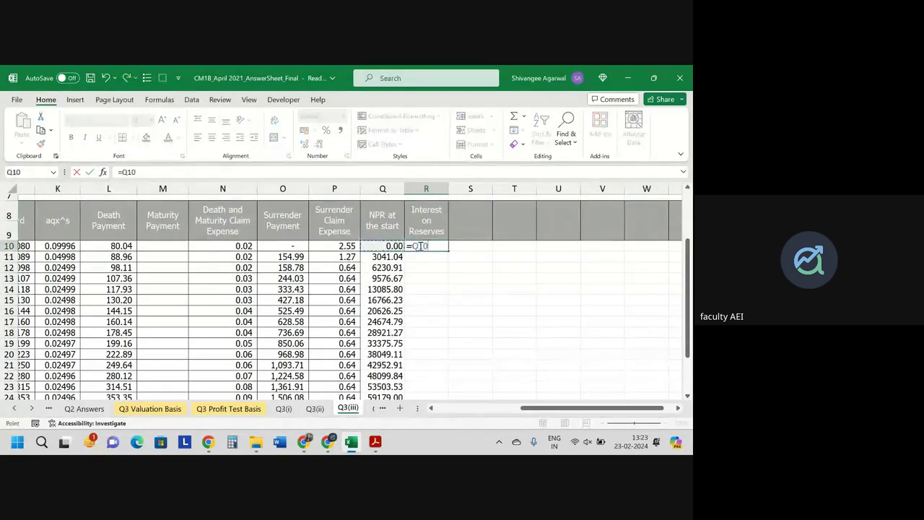
text(*)
key(Escape)
Step: Insert a new column before Interest on Reserves and give it the header "NPR at the end", matching the neighbouring header's formatting
click(428, 257)
click(428, 189)
key(ctrl+shift+plus)
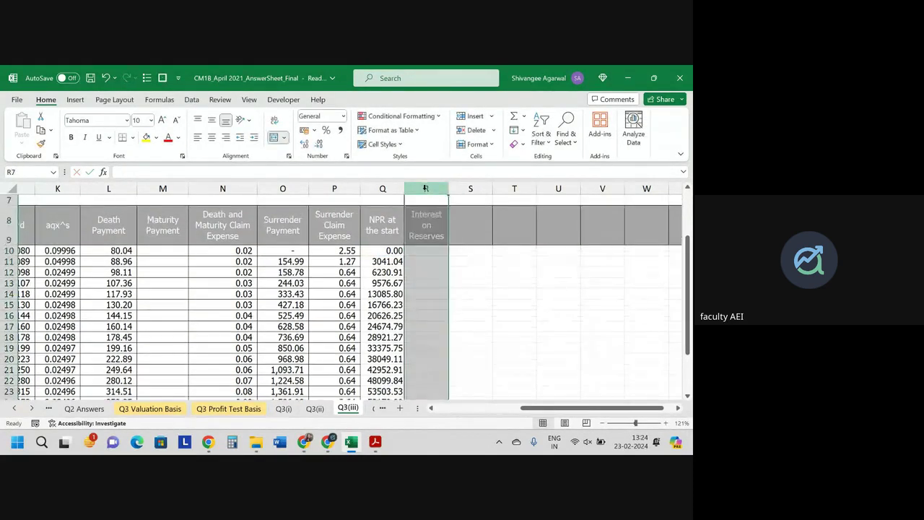
click(386, 227)
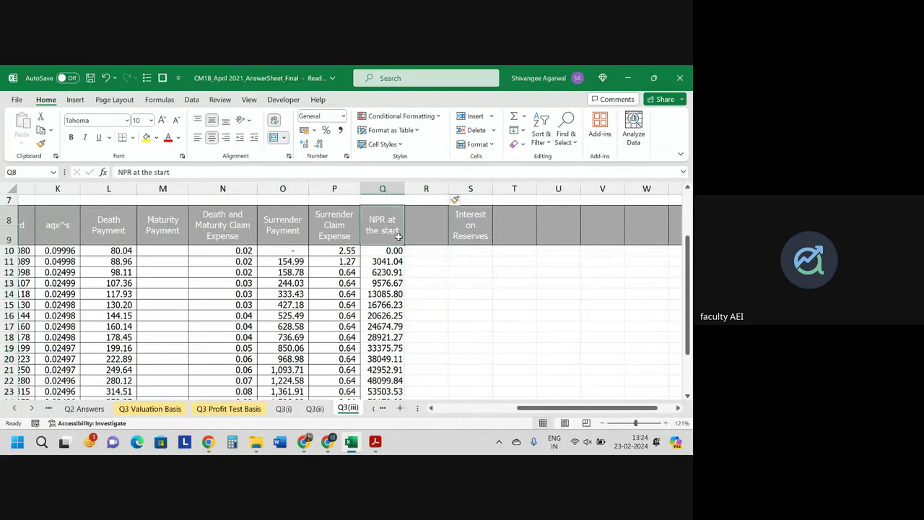
drag(404, 245, 432, 244)
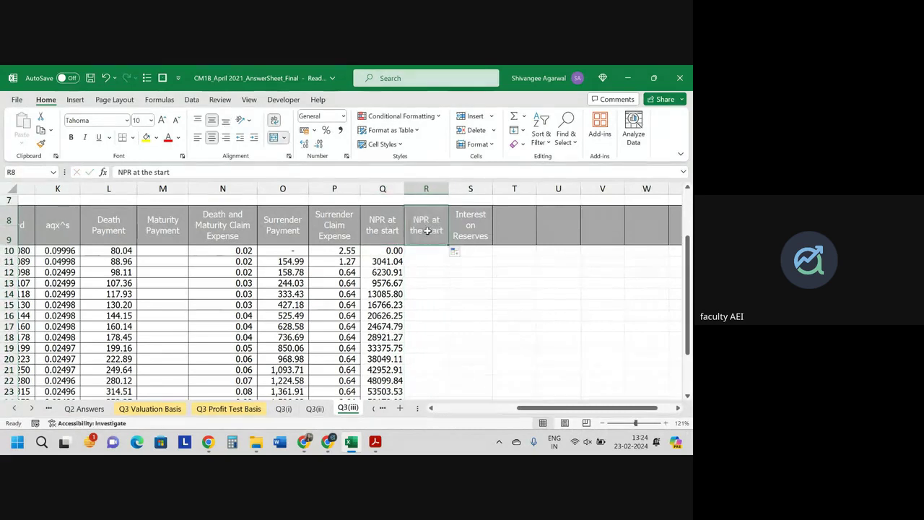
click(169, 172)
double_click(160, 172)
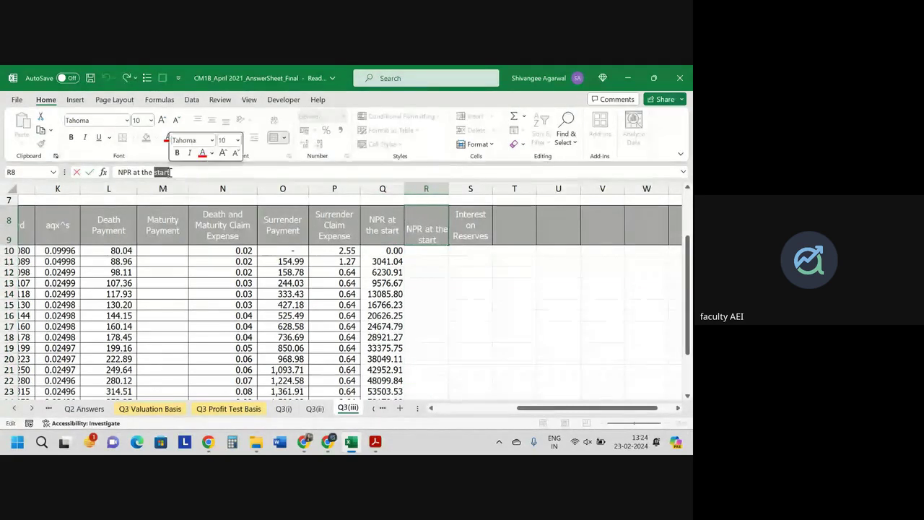
text(end)
key(Return)
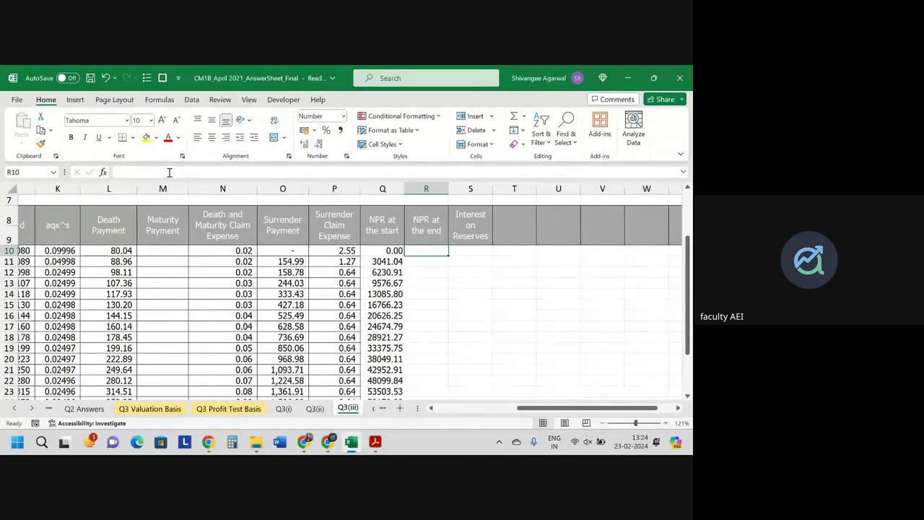
Step: Enter the year 1 NPR at the end in R10 as =Q10*I10, multiplying the opening reserve by (ap)x
text(=)
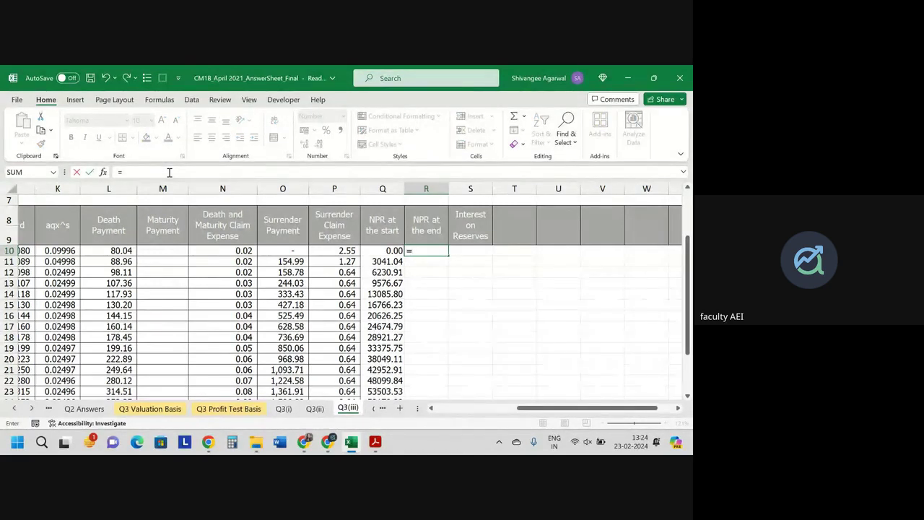
key(Left)
text(*)
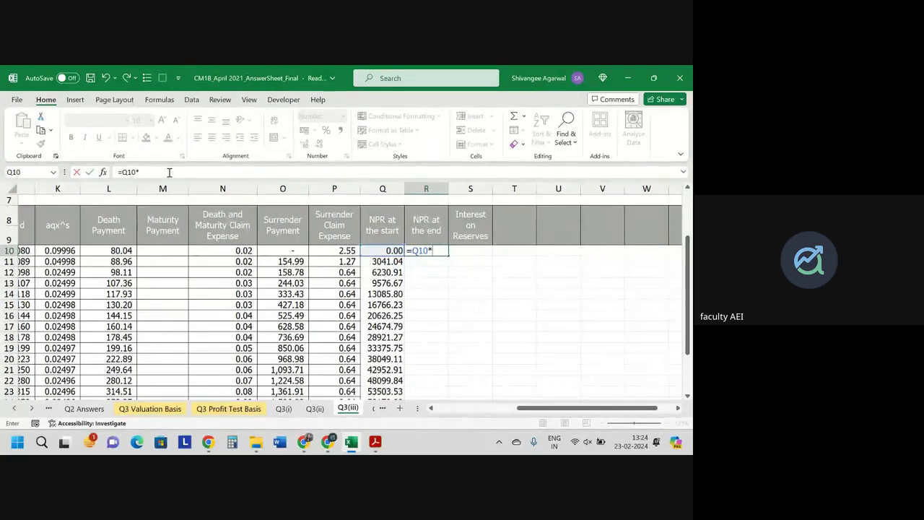
key(Left)
key(Left)
key(Left)
key(Left)
key(Left)
key(Left)
key(Left)
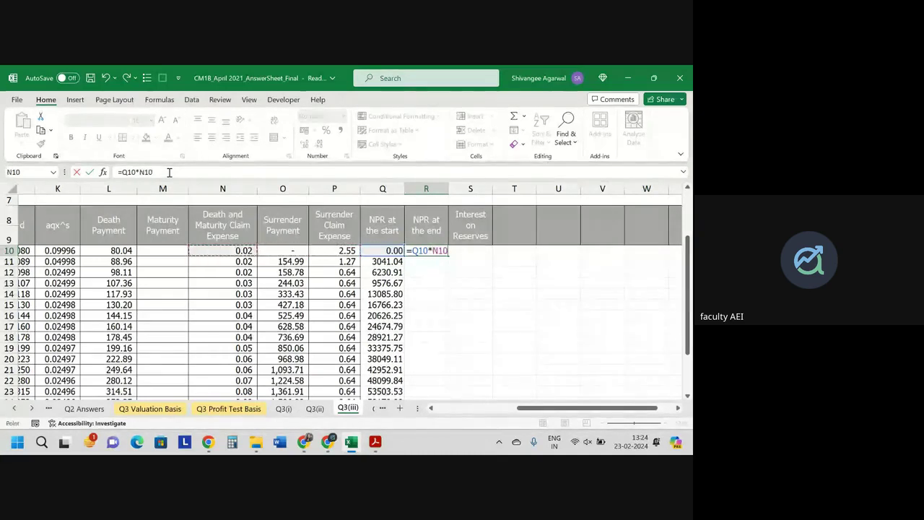
key(Left)
key(Left)
key(Left)
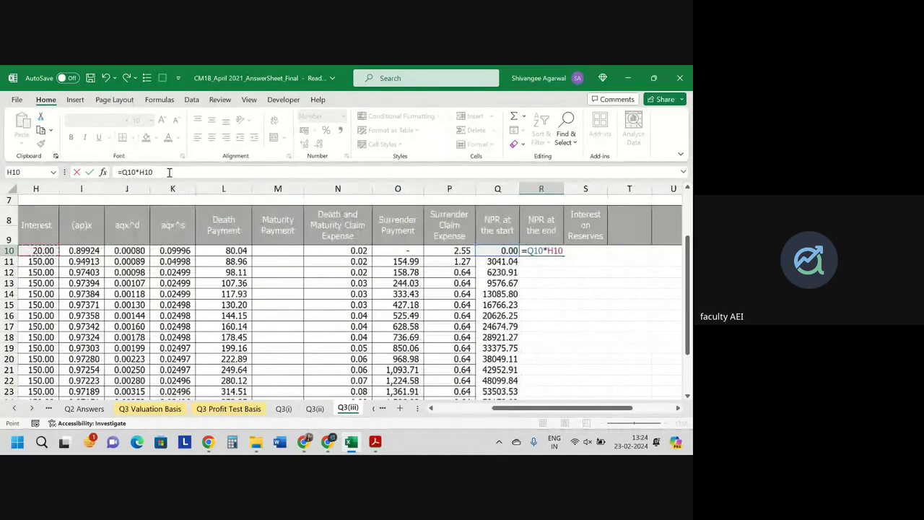
key(Left)
key(Right)
key(Right)
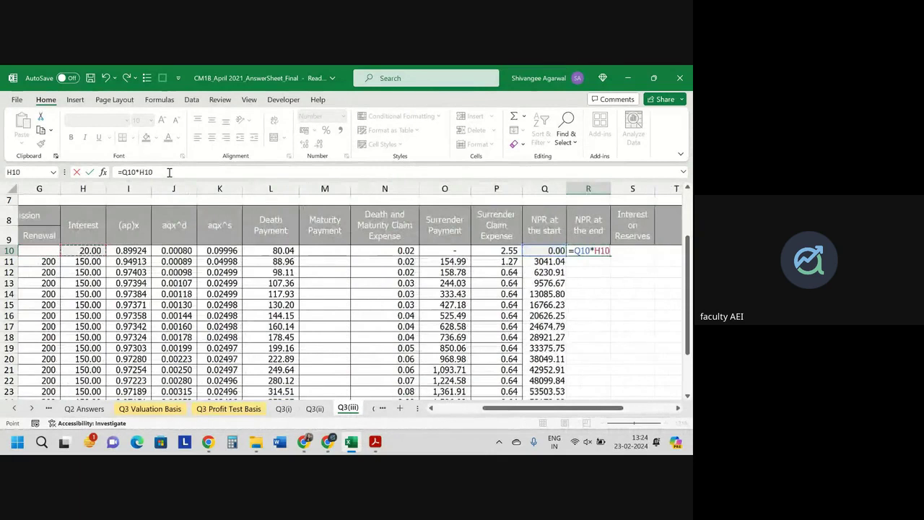
key(Return)
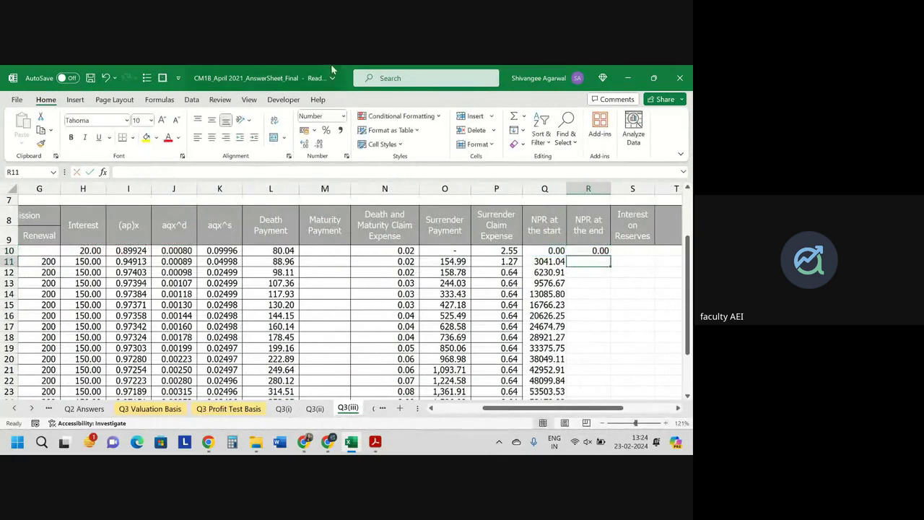
Step: Correct the R10 formula to =Q11*I10 so it uses the following year's opening reserve
double_click(587, 251)
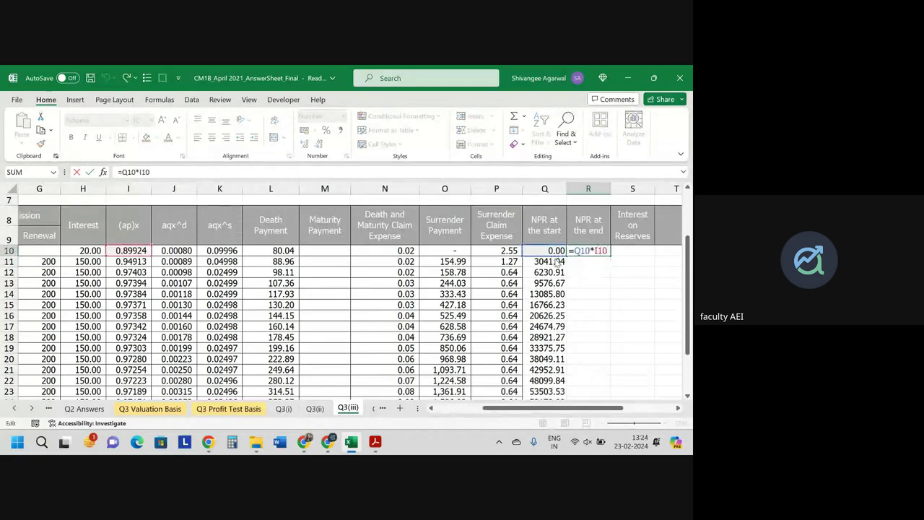
click(549, 261)
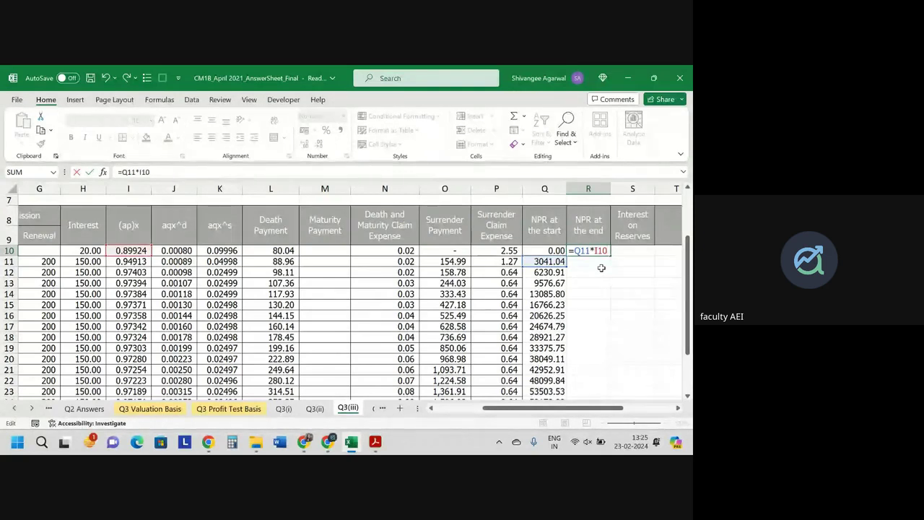
key(Return)
click(595, 252)
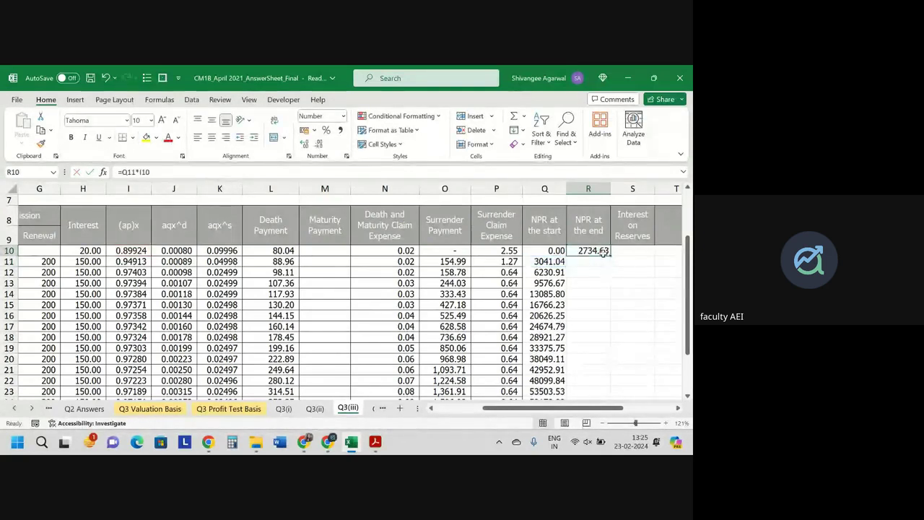
Step: Fill the NPR at the end formula from R10 down through the final policy year in row 29
double_click(611, 254)
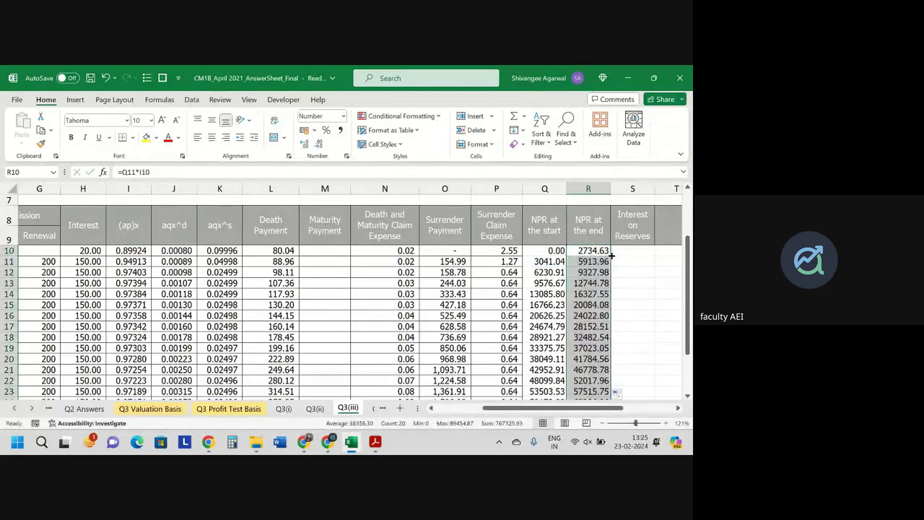
scroll(611, 254, down, 3)
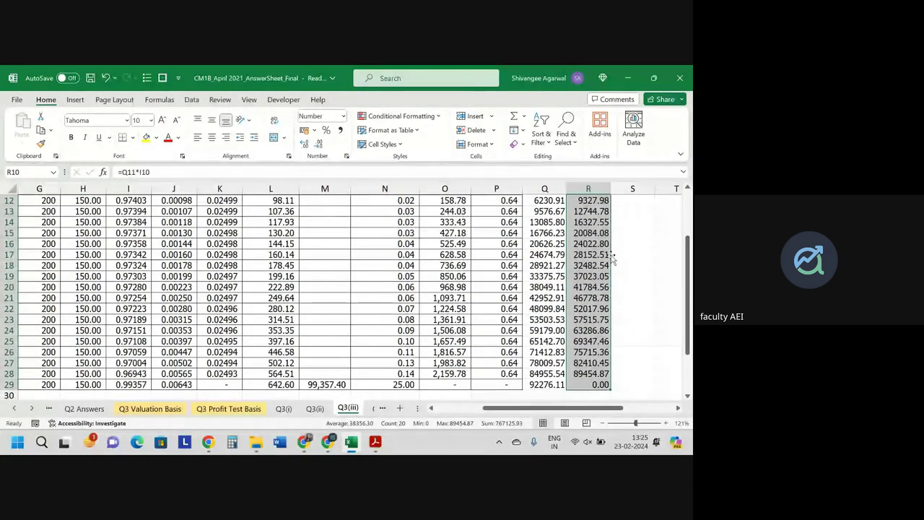
scroll(611, 258, up, 3)
Step: Calculate Interest on Reserves in S10 as =Q10*i and fill the formula down for all policy years
click(641, 269)
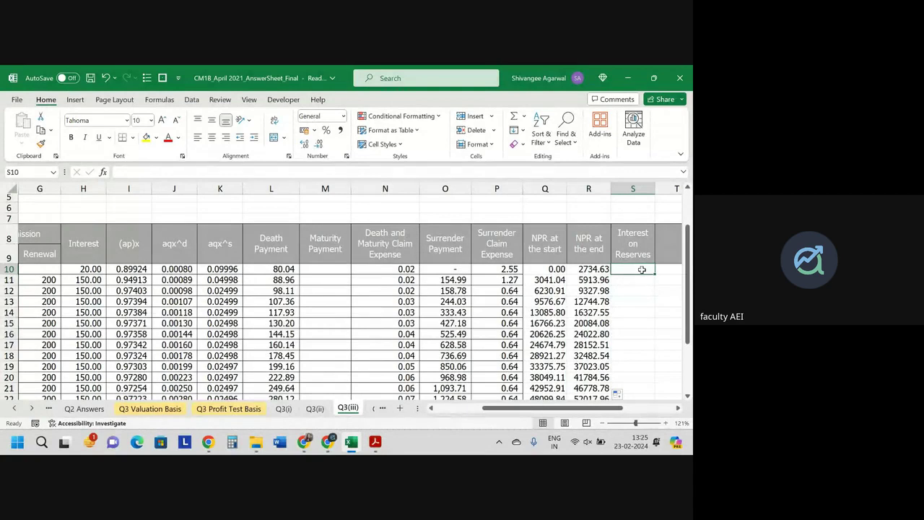
text(=)
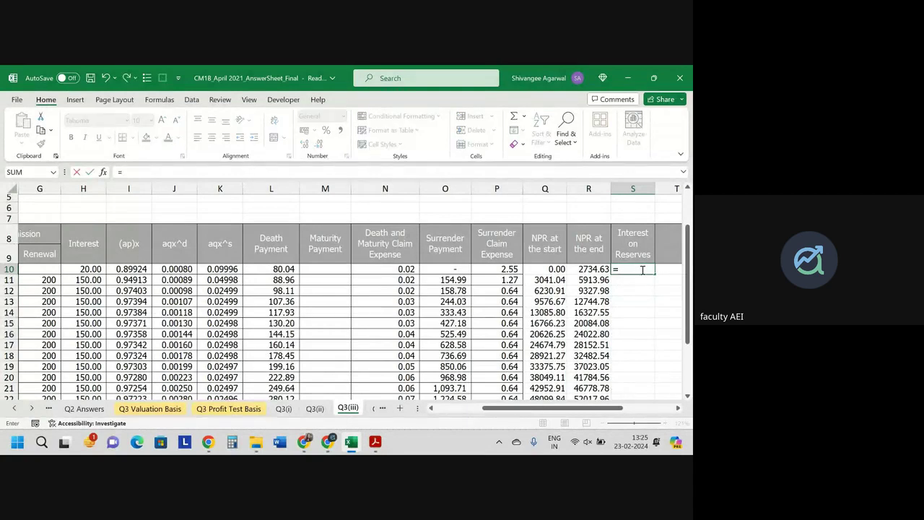
key(Left)
key(Left)
key(Left)
key(Right)
text(*)
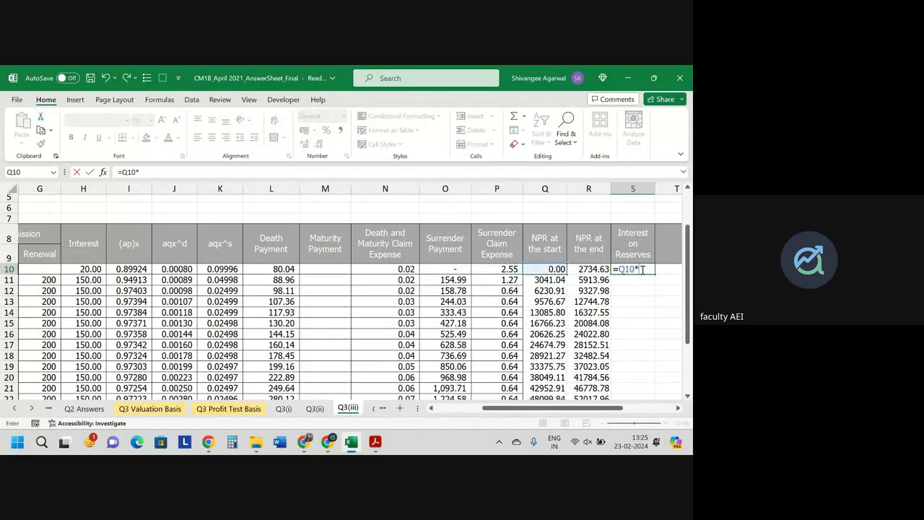
text(i)
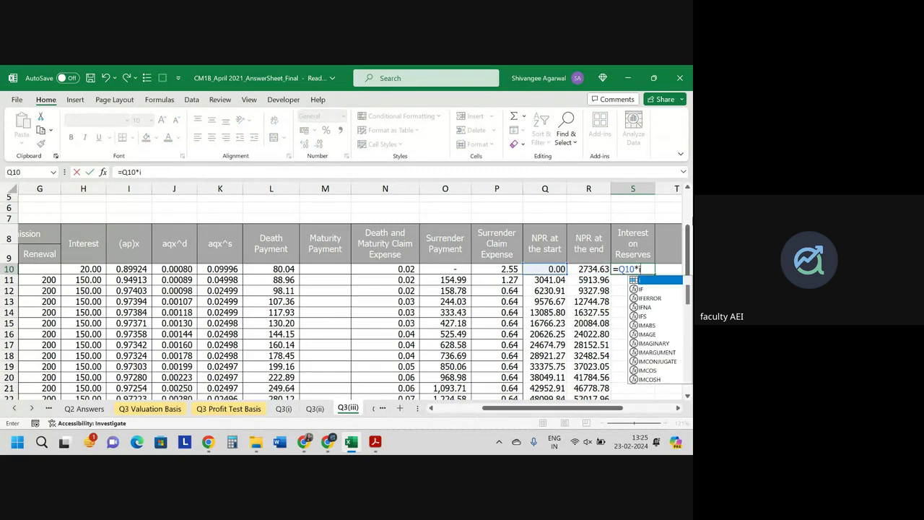
key(Return)
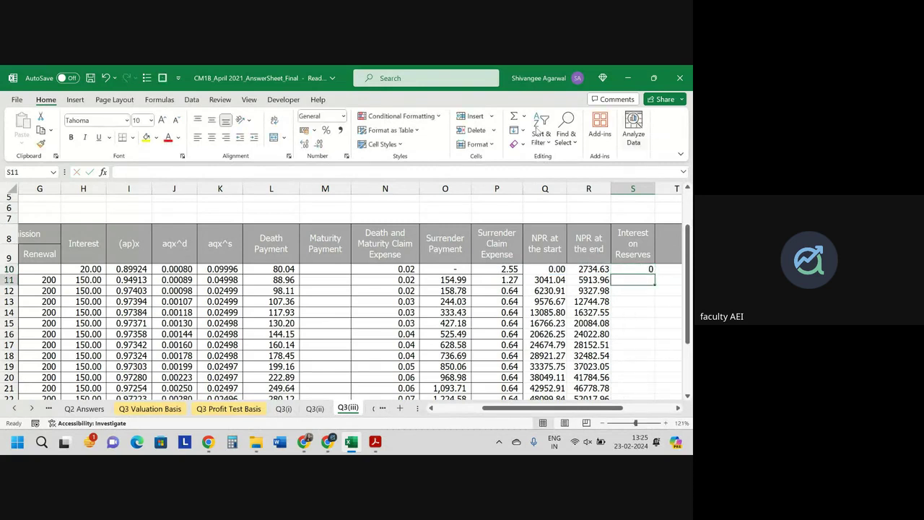
click(625, 270)
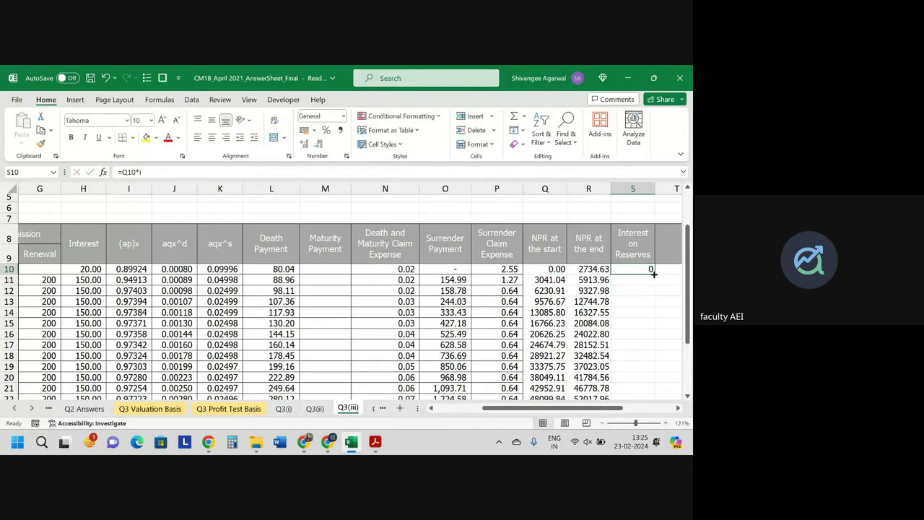
double_click(655, 274)
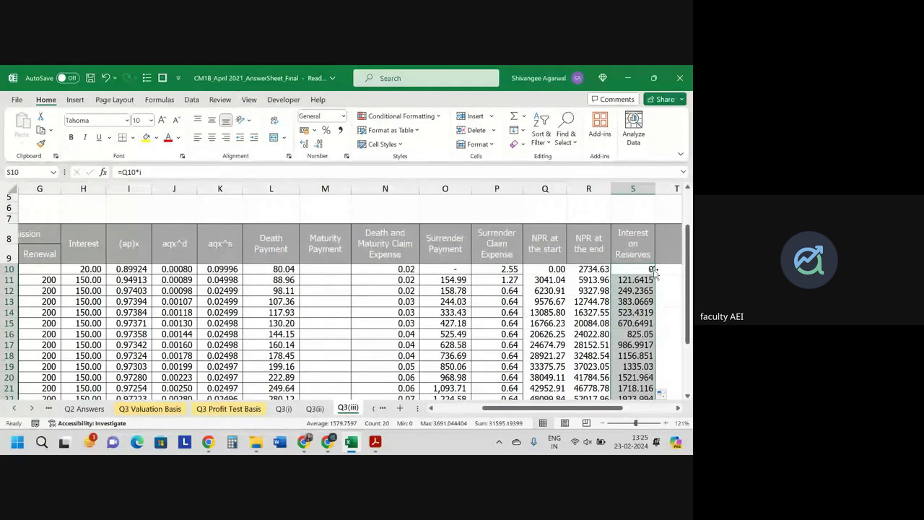
Step: Give the column after Interest on Reserves the header "Increase in reserves" in T8
click(664, 246)
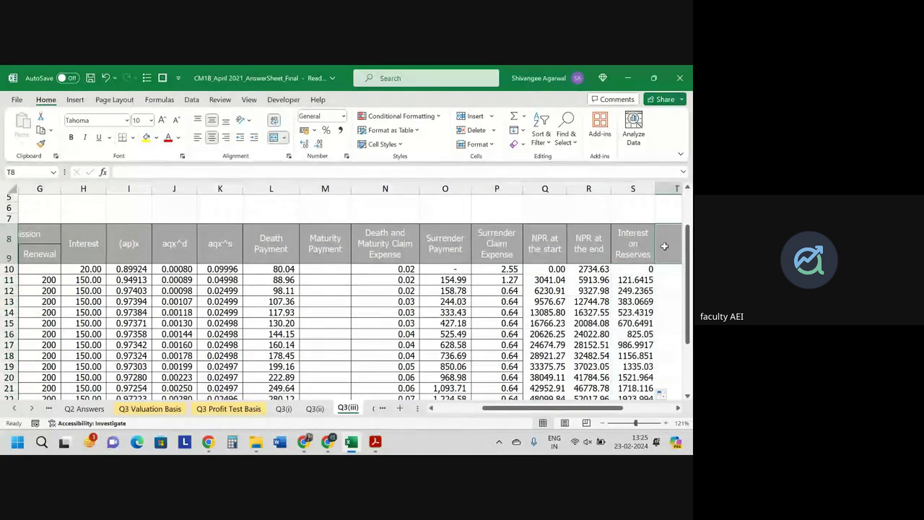
scroll(664, 246, right, 2)
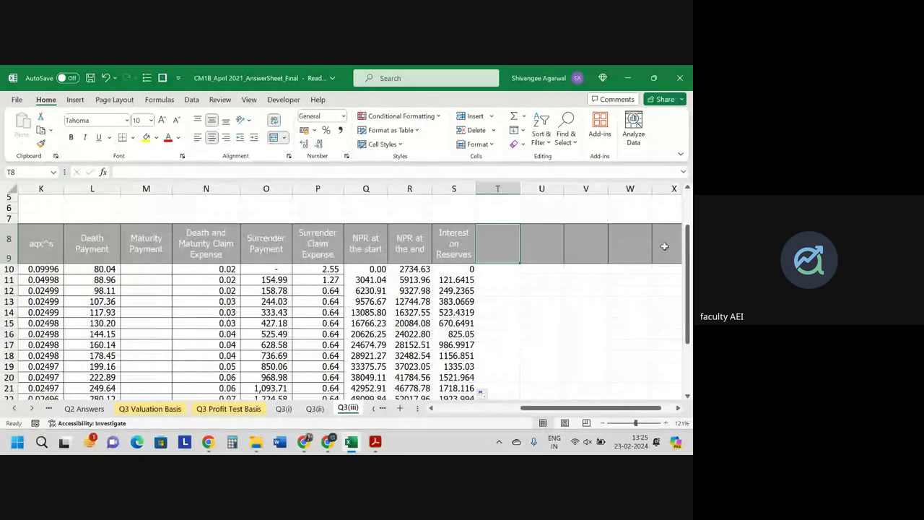
text(Increase)
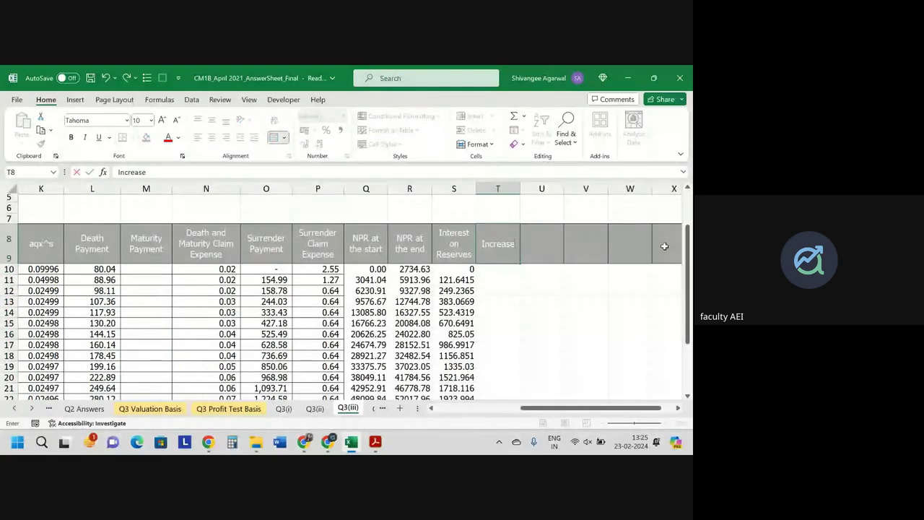
text( in res)
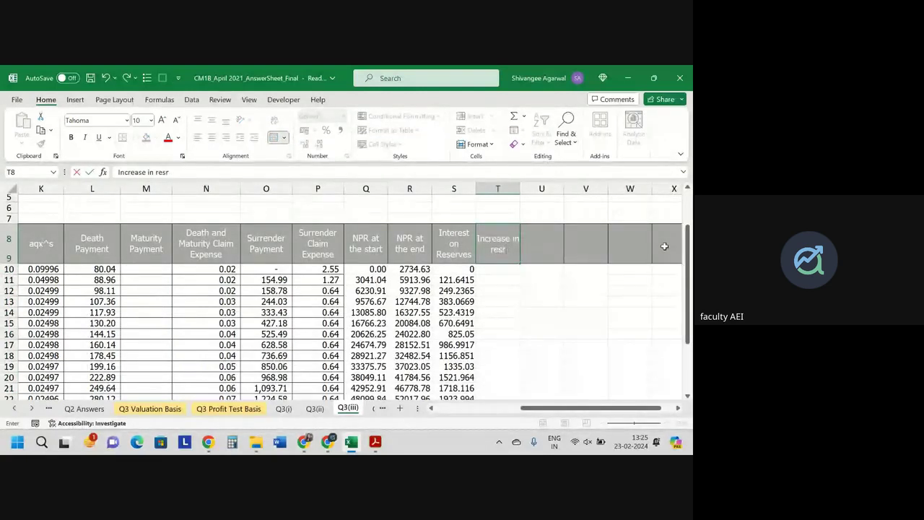
text(erves)
key(Return)
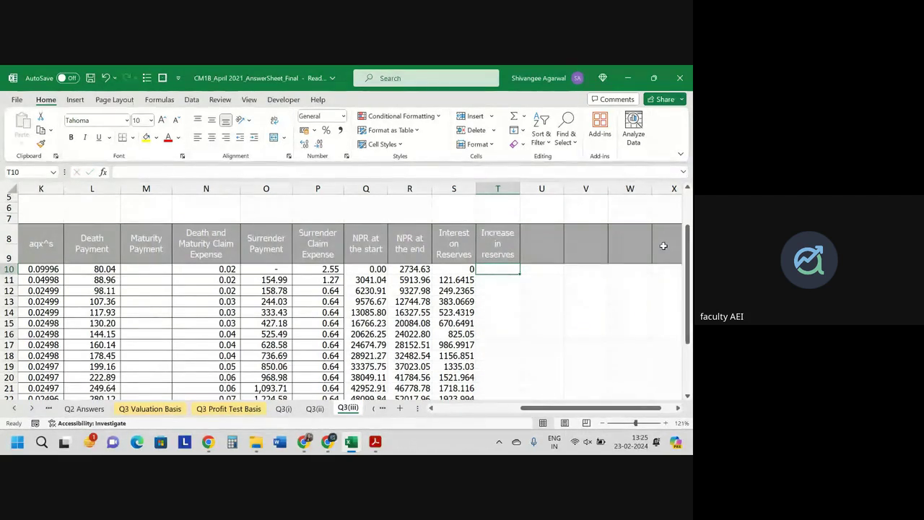
Step: Calculate the increase in reserves in T10 as =Q10-R10+S10 and fill the formula down for all policy years
scroll(664, 246, down, 2)
scroll(664, 245, up, 1)
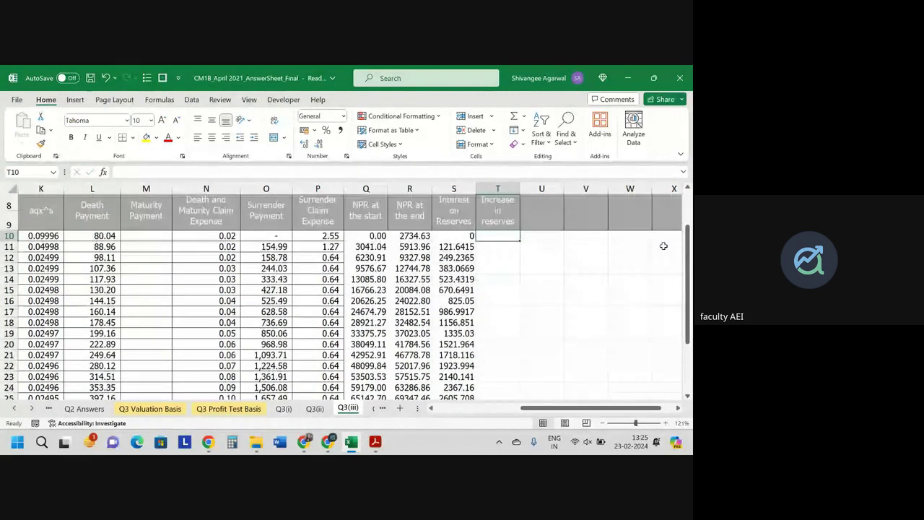
scroll(664, 246, down, 1)
scroll(664, 245, down, 1)
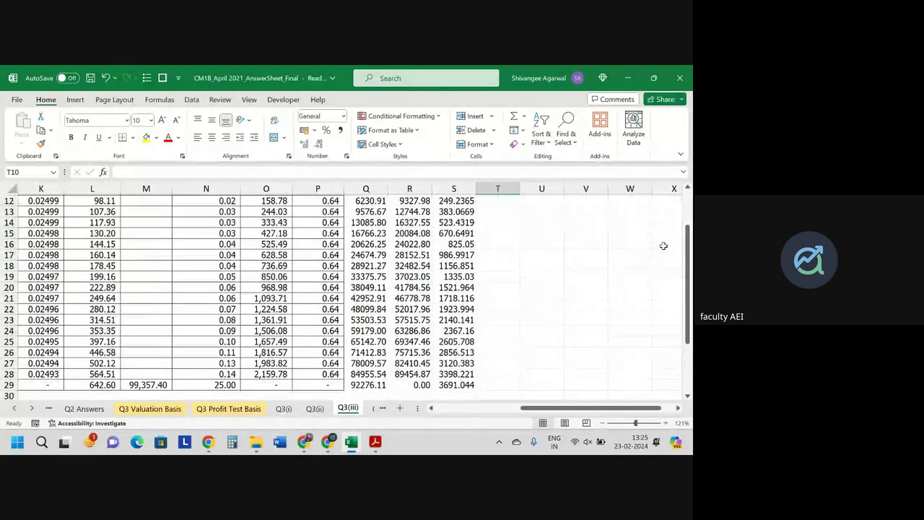
scroll(664, 245, up, 2)
text(=)
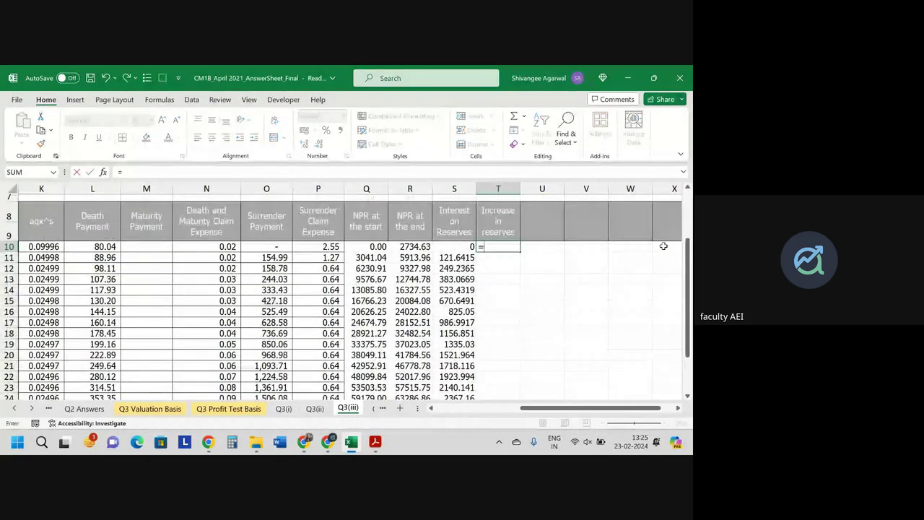
key(Left)
key(Left)
key(Left)
text(-)
key(Left)
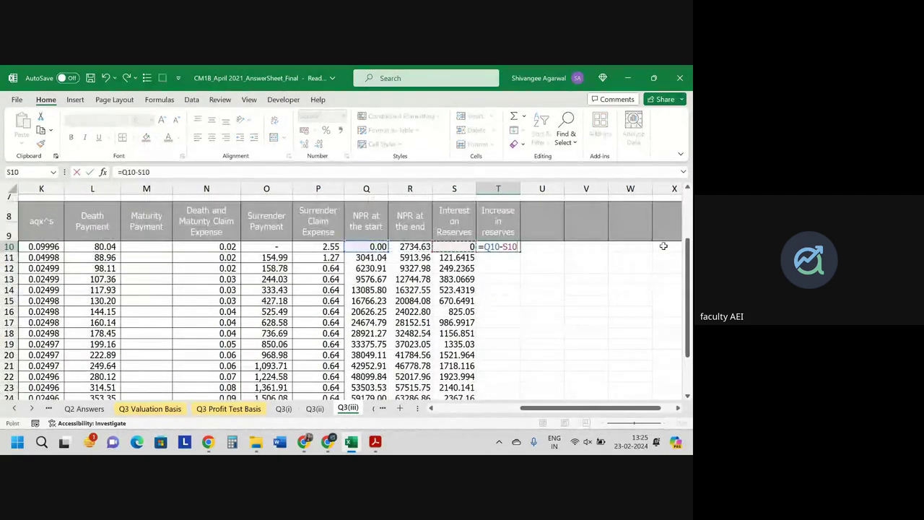
key(Left)
text(+)
key(Left)
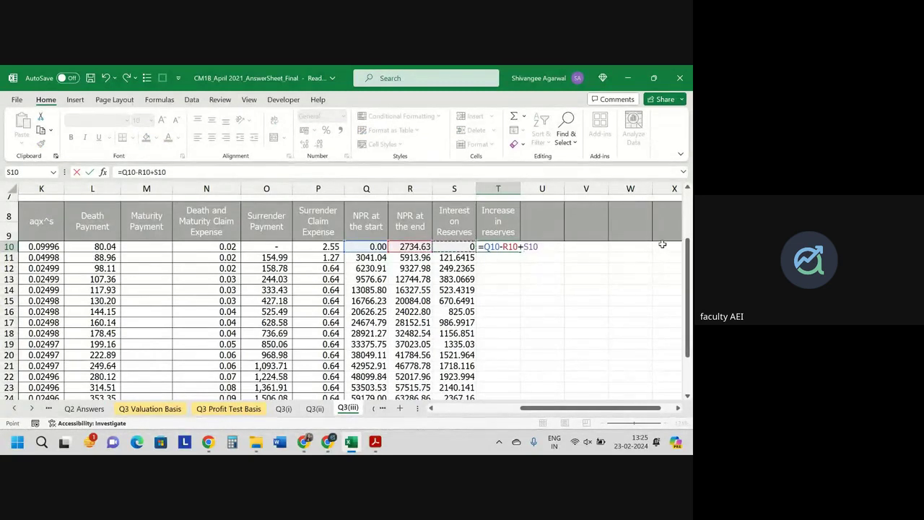
key(Return)
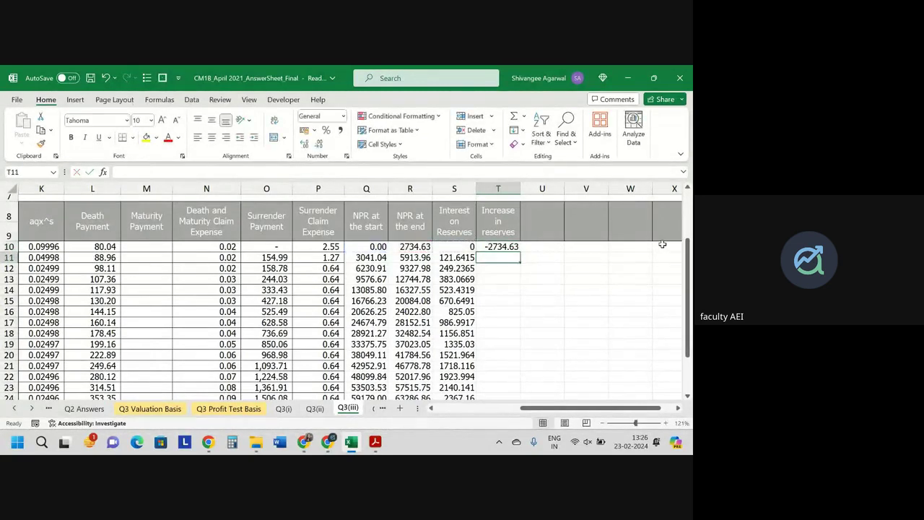
click(513, 247)
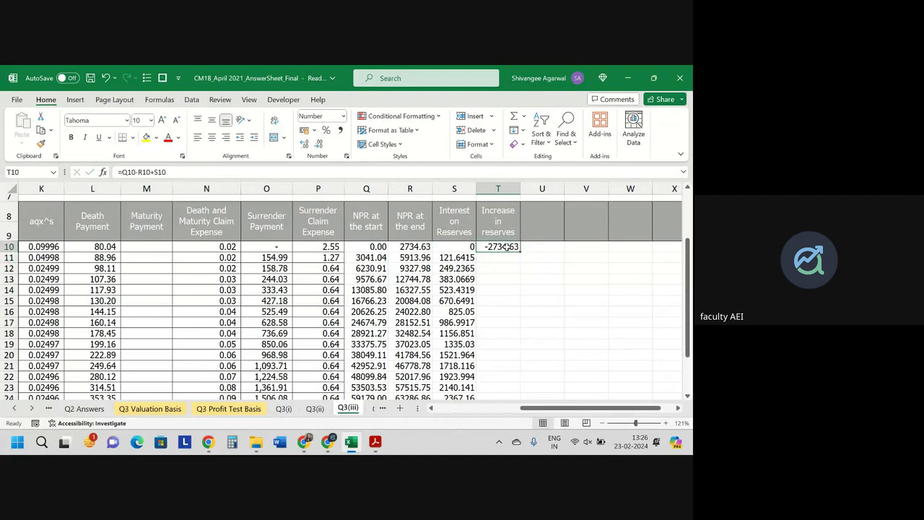
double_click(520, 251)
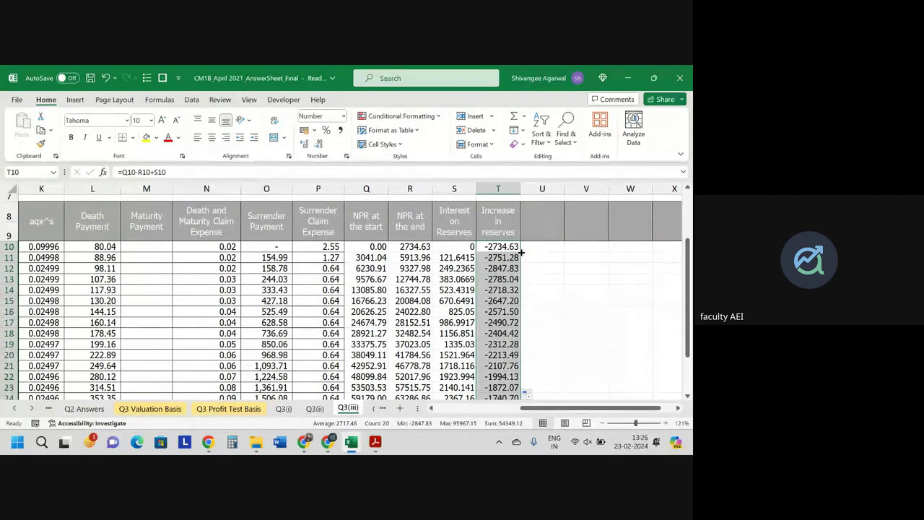
Step: Enter the header "Profit vector" in U8, beside the Increase in reserves column
key(Right)
key(Up)
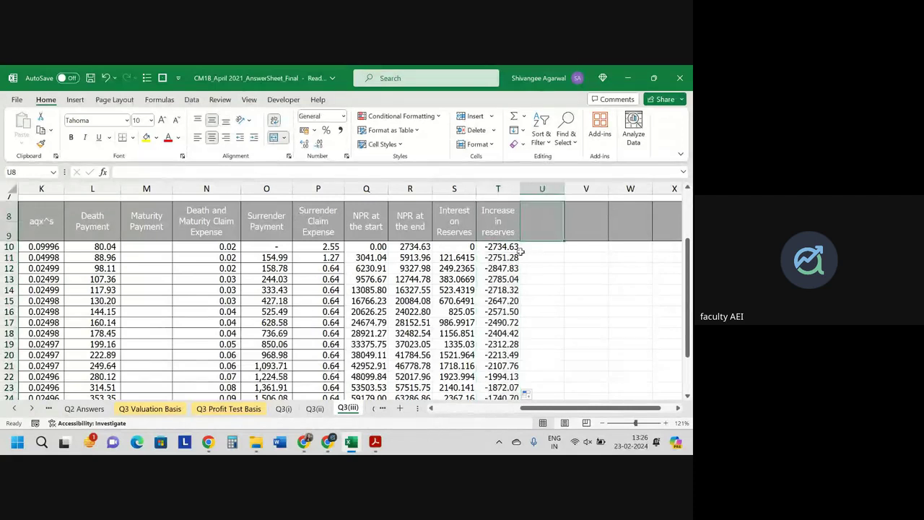
text(Profit vector)
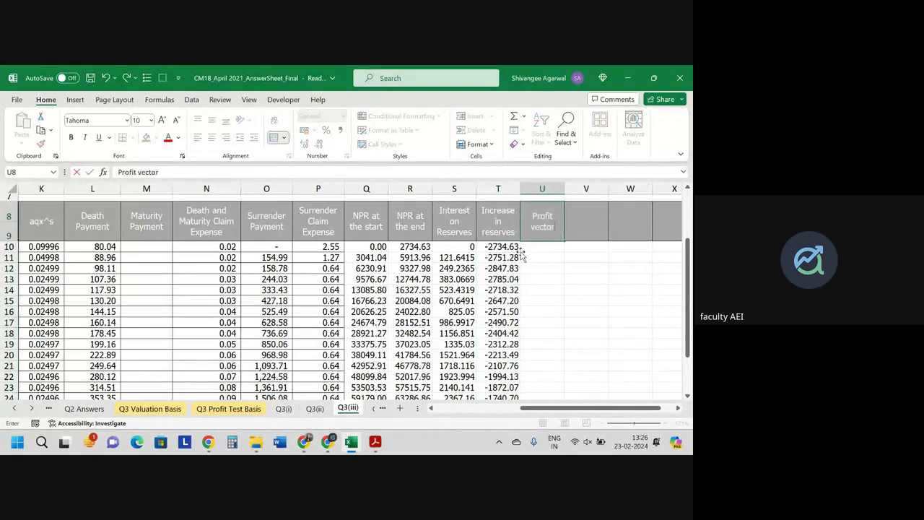
key(Return)
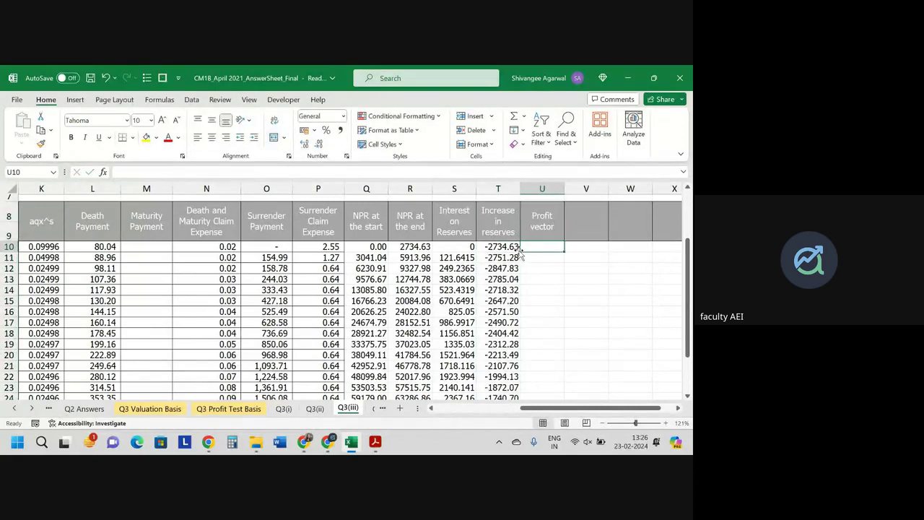
Step: Start the profit vector formula in U10 with year 1 premium less expenses and commissions plus interest: =C10-D10-E10-F10-G10+H10
text(=)
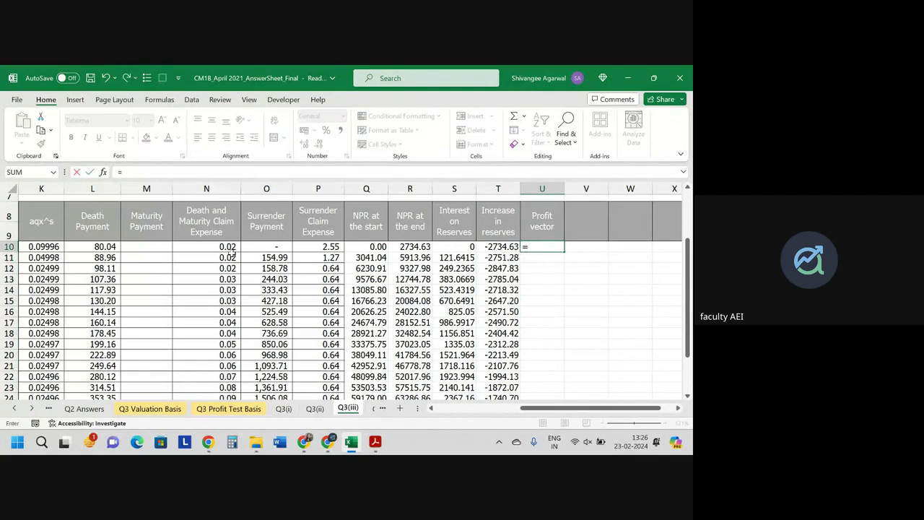
scroll(311, 298, left, 1)
scroll(311, 297, left, 2)
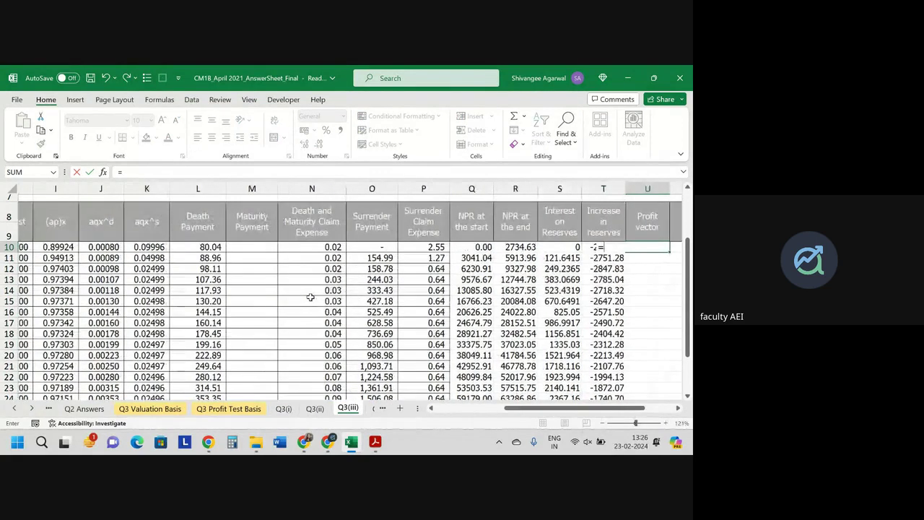
scroll(310, 297, left, 3)
scroll(310, 296, left, 2)
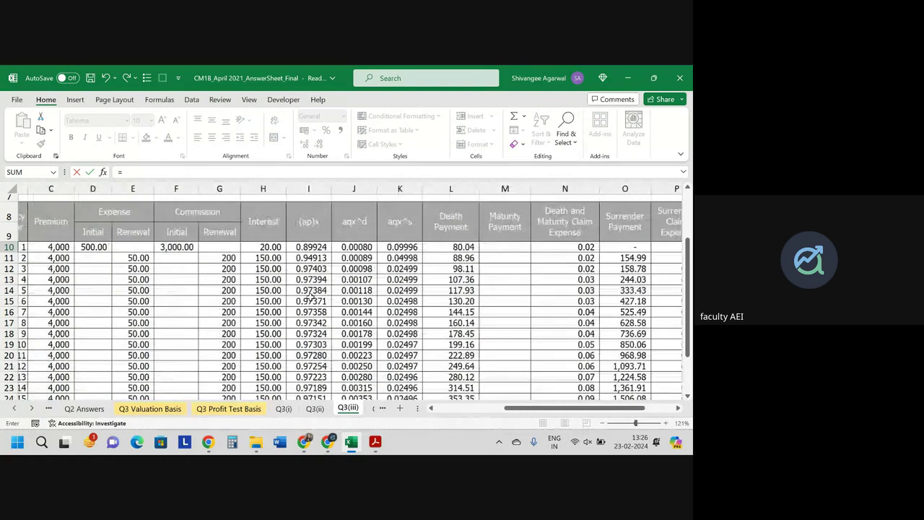
scroll(311, 296, left, 1)
click(92, 248)
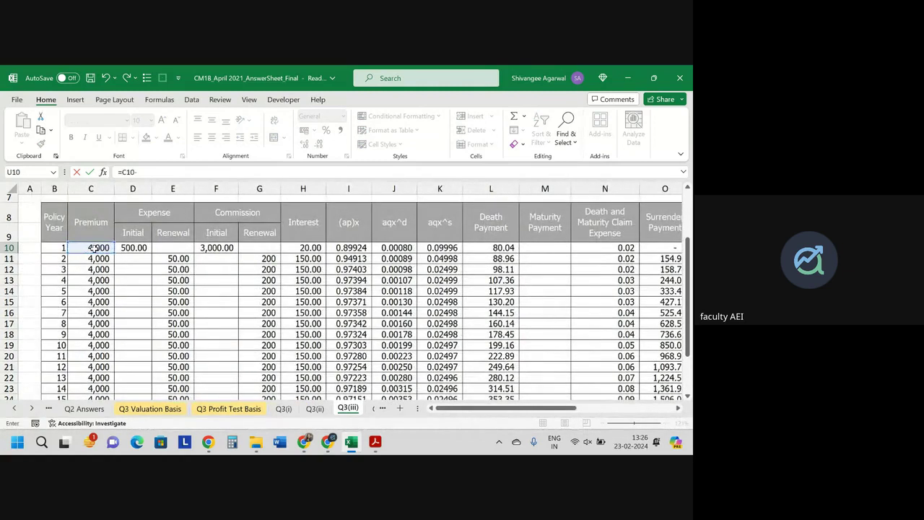
text(-)
click(134, 248)
text(-)
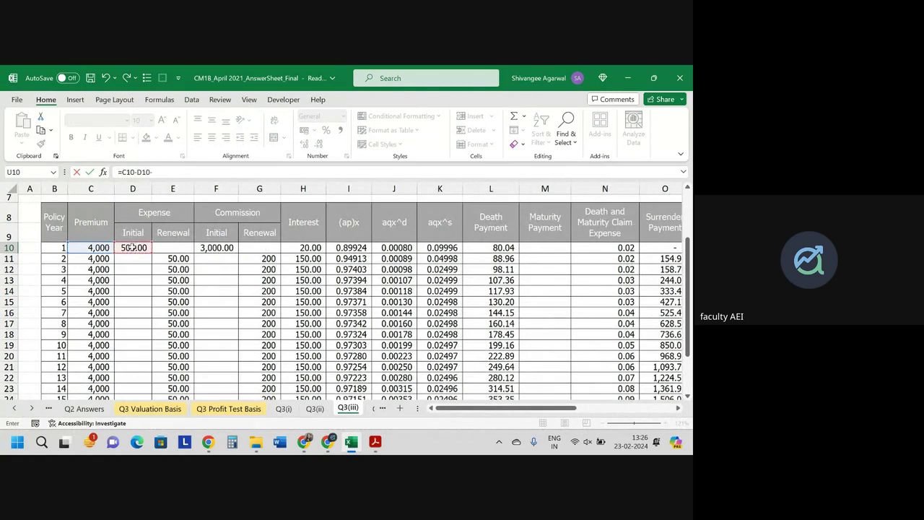
click(182, 247)
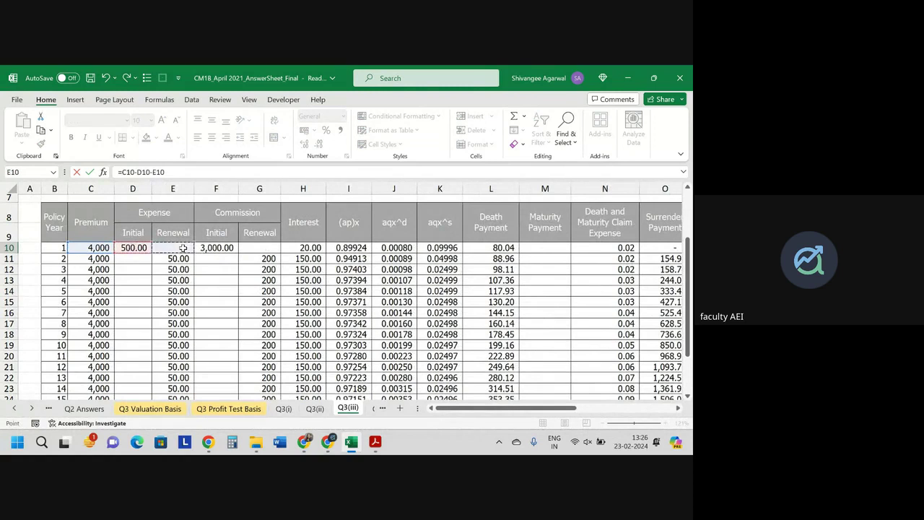
click(226, 248)
text(-)
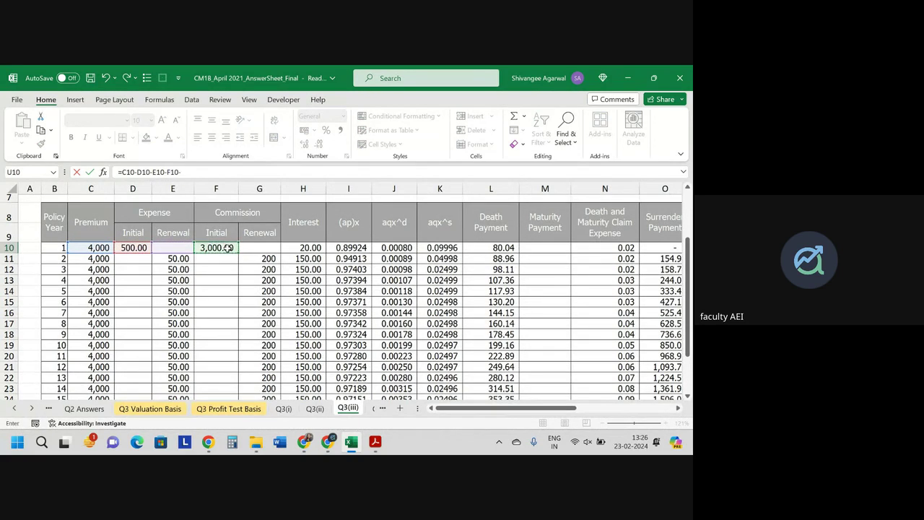
click(267, 247)
text(+)
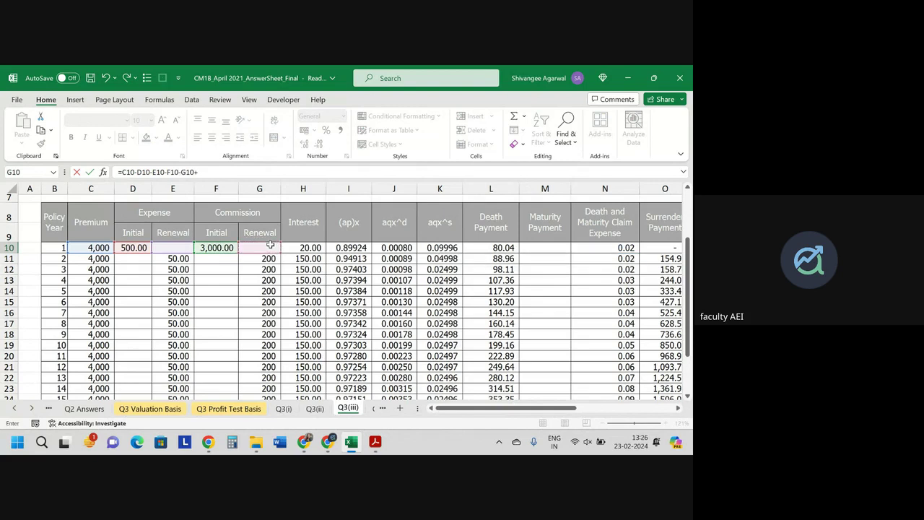
click(303, 248)
Step: Extend the U10 formula by subtracting the death, maturity and surrender payments and their claim expenses: -L10-M10-N10-O10-P10
scroll(387, 263, right, 5)
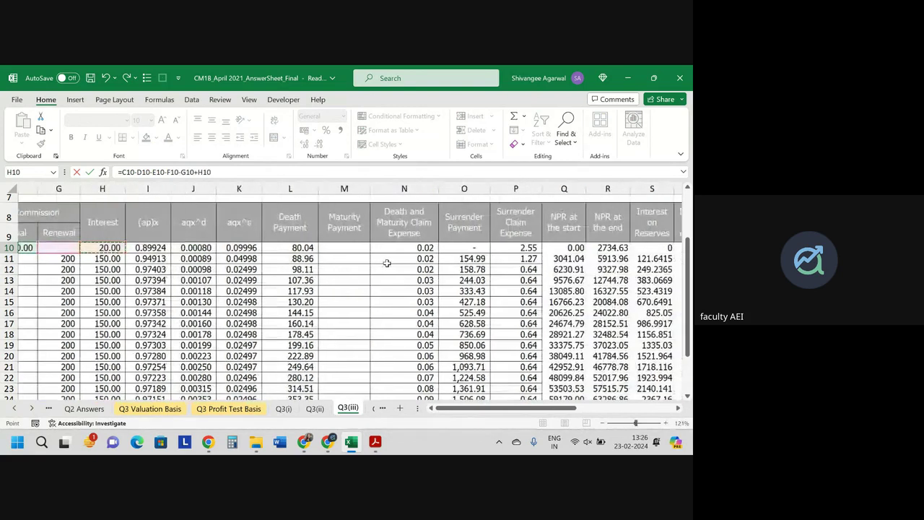
scroll(387, 263, right, 3)
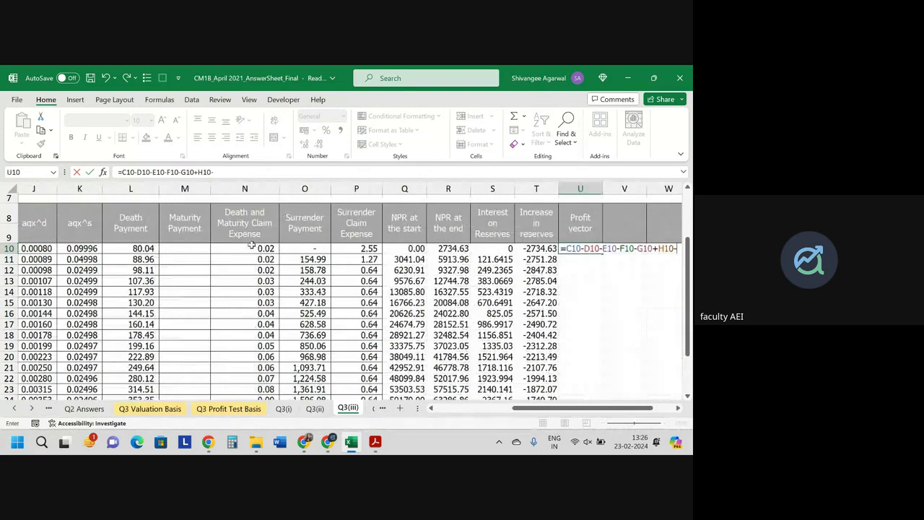
text(-)
click(135, 248)
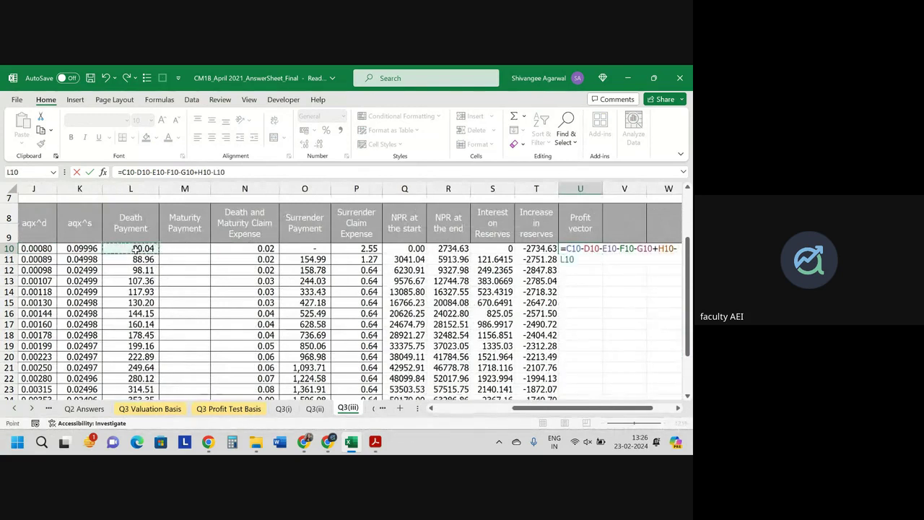
text(-)
click(174, 248)
text(-)
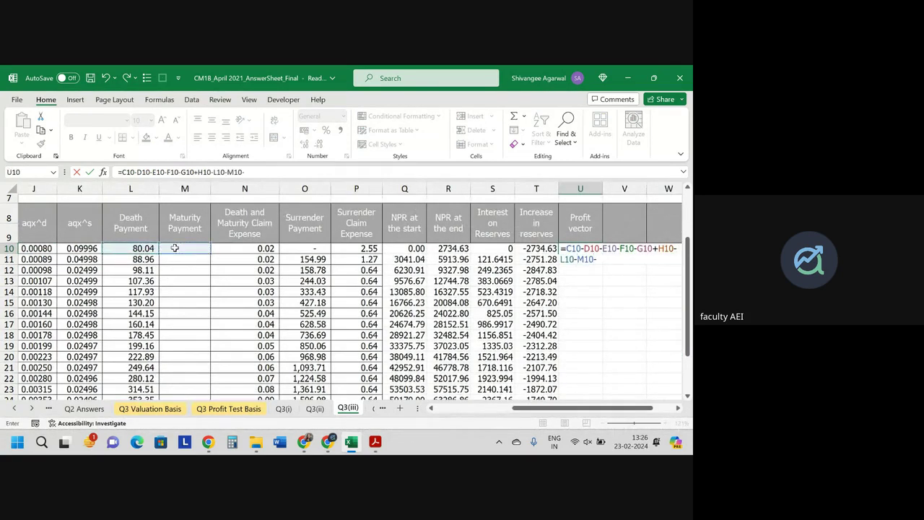
click(239, 249)
text(-)
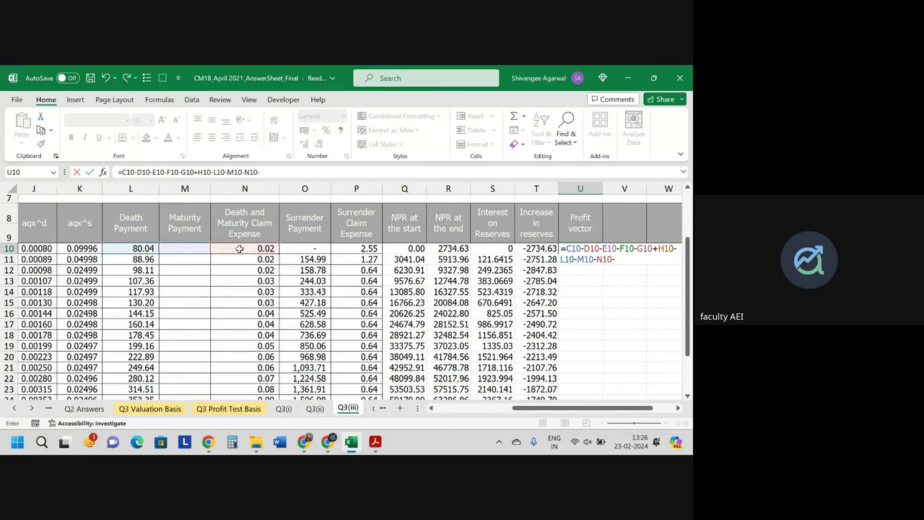
click(308, 248)
text(-)
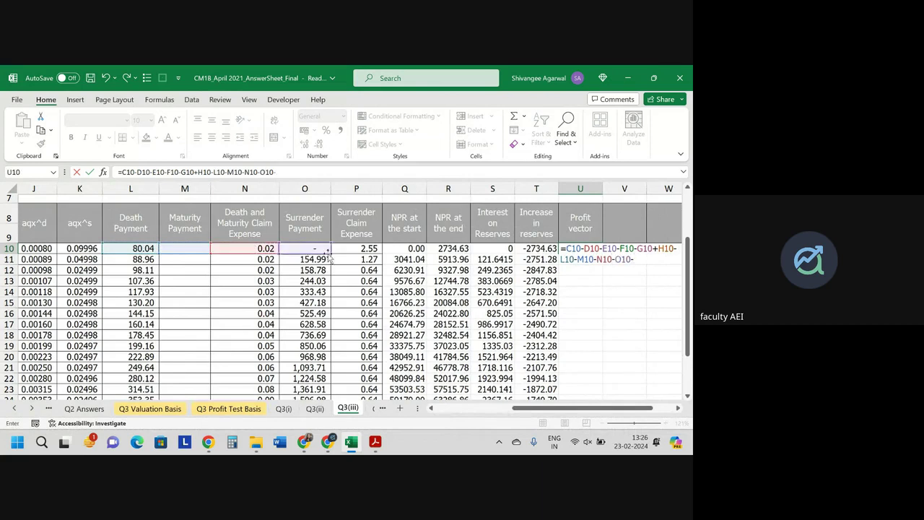
click(355, 248)
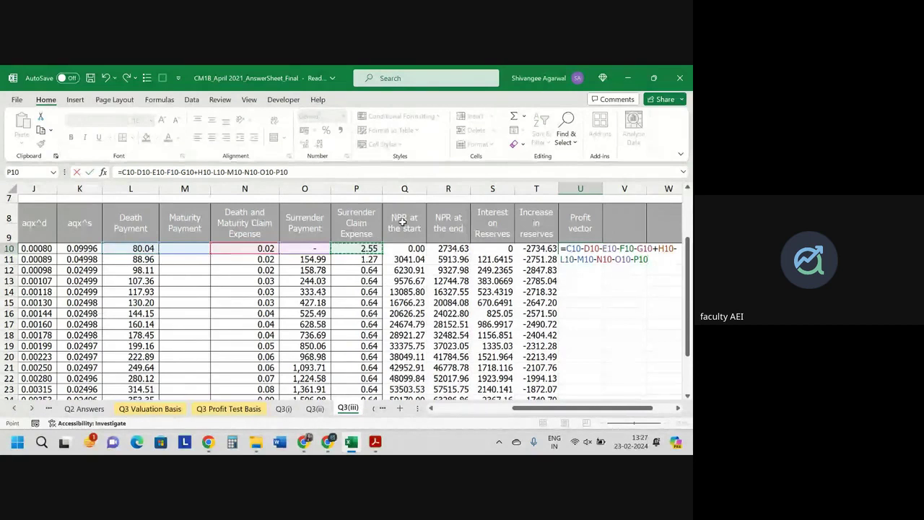
Step: Complete the U10 profit vector formula by adding the increase in reserves, +T10, and enter it
key(F2)
text(+)
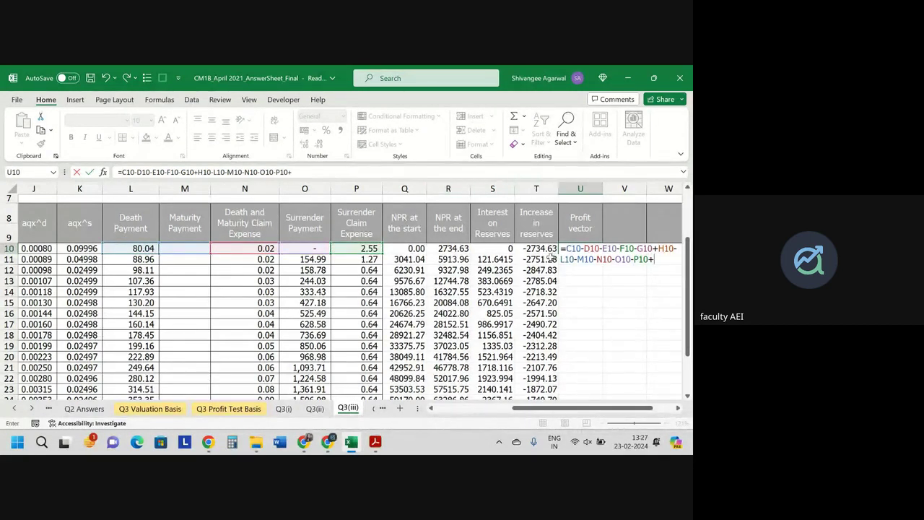
click(540, 248)
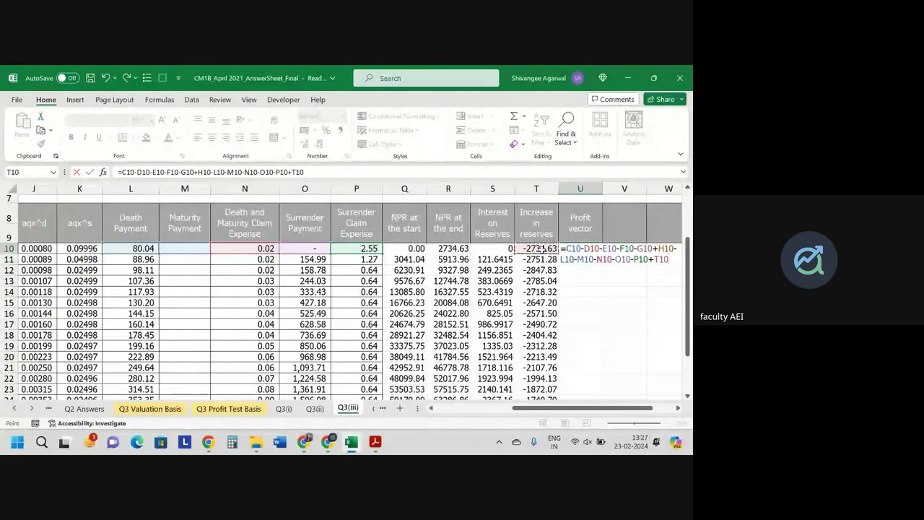
key(Return)
Step: Check the cell references in the year 1 formulas for the increase in reserves in T10 and the profit vector in U10
double_click(540, 248)
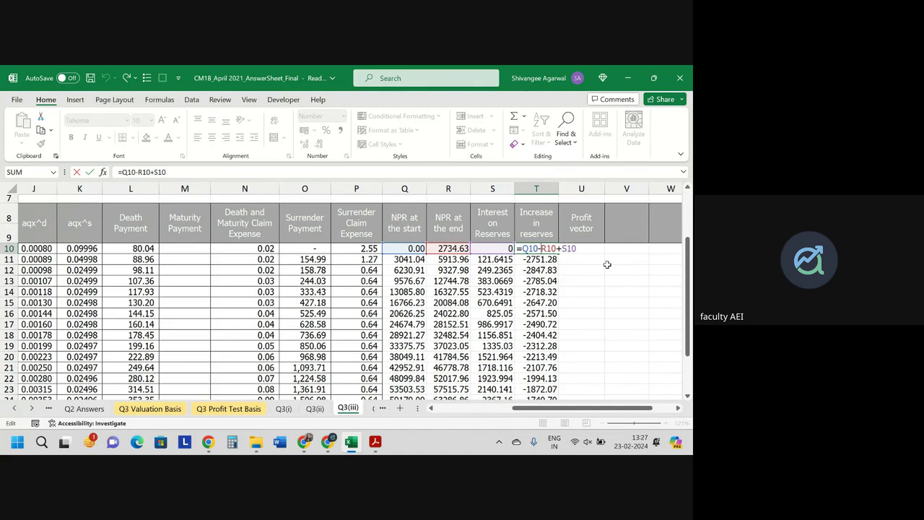
key(Return)
click(580, 239)
click(582, 248)
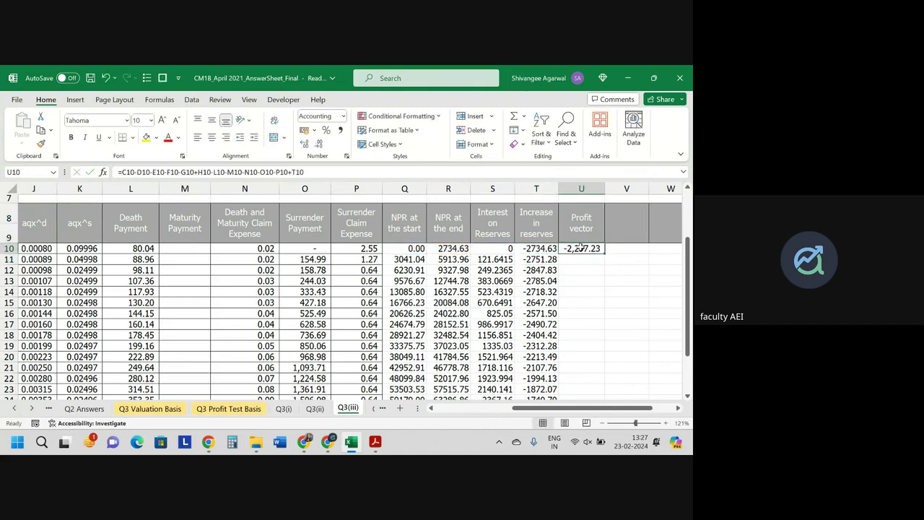
double_click(581, 247)
key(Return)
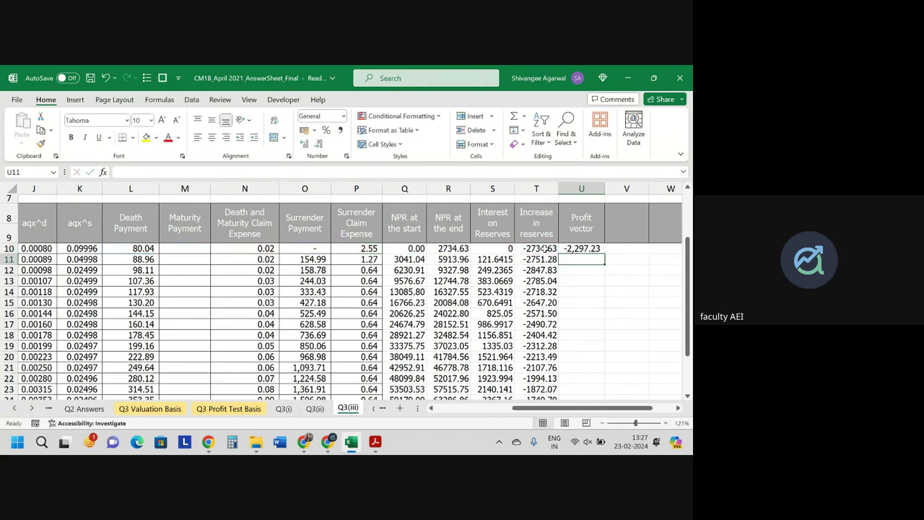
click(543, 249)
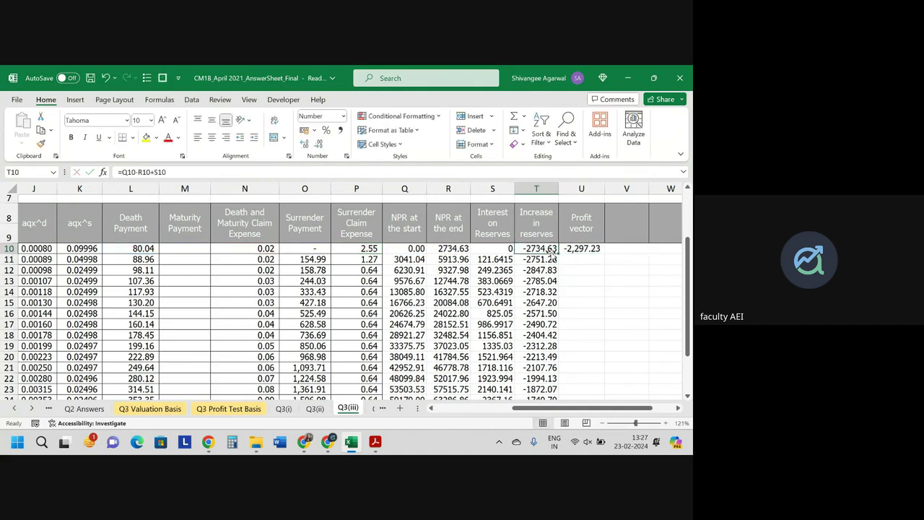
double_click(581, 247)
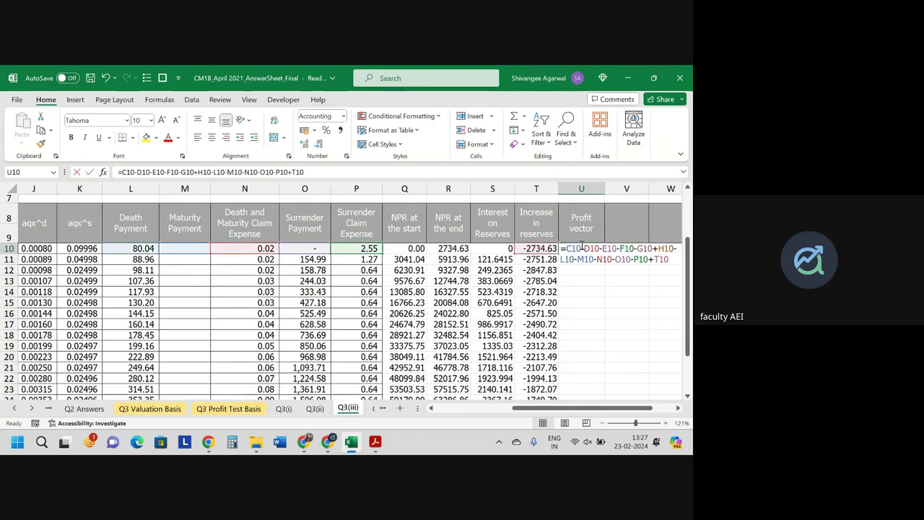
key(Return)
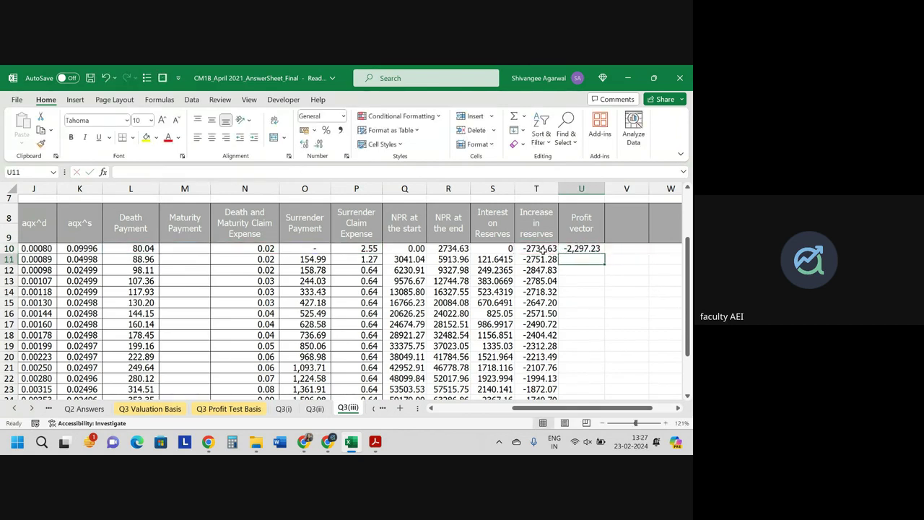
double_click(540, 249)
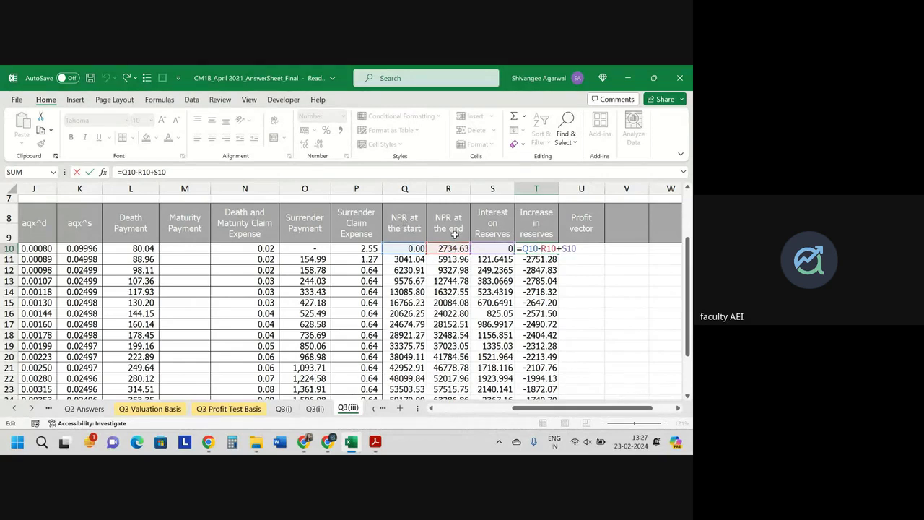
key(ctrl+Return)
Step: Fill the profit vector formula from U10 down for all policy years through row 29 and review the column
key(Right)
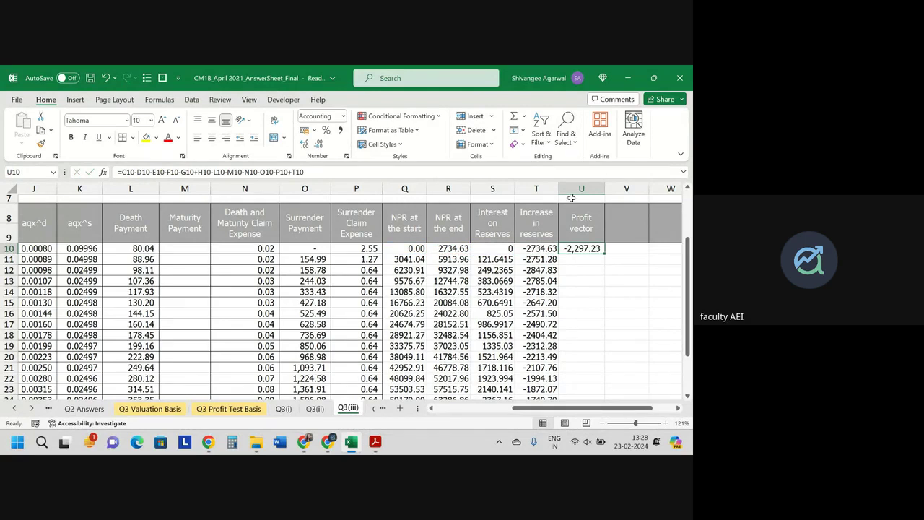
double_click(606, 255)
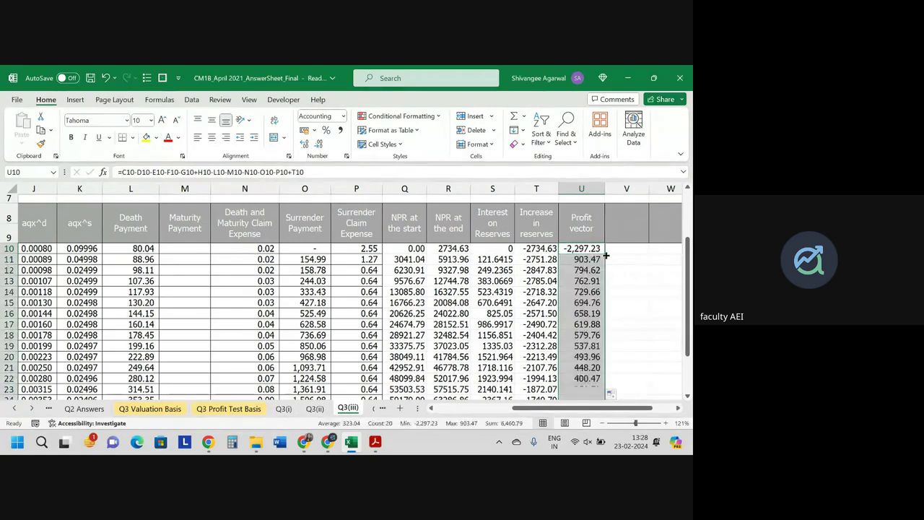
scroll(608, 258, down, 1)
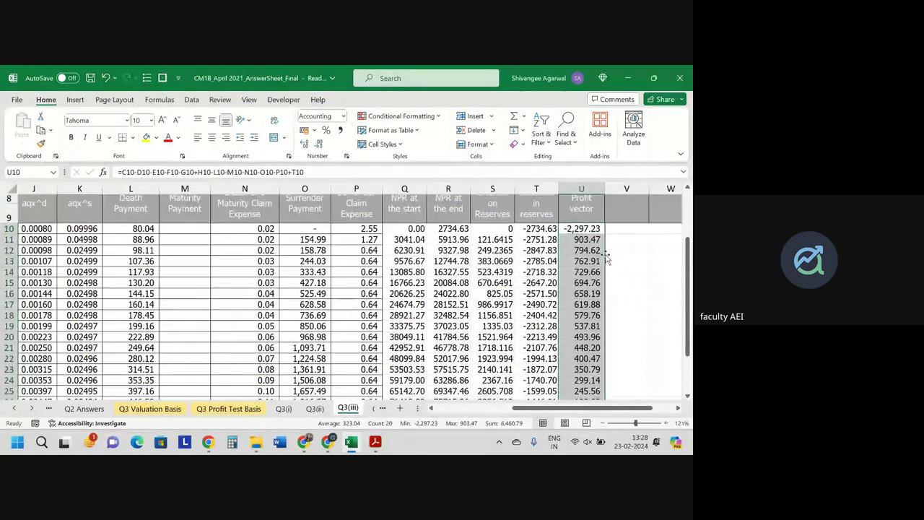
scroll(607, 258, down, 2)
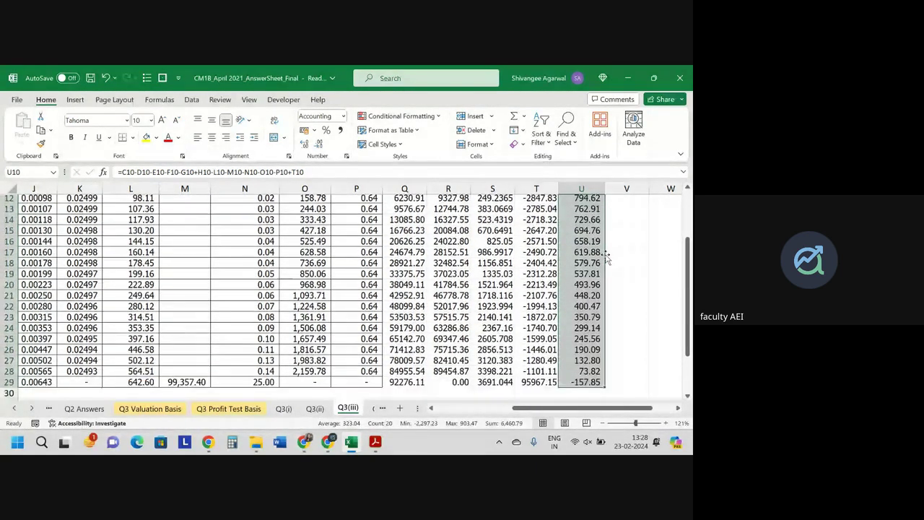
scroll(594, 266, up, 2)
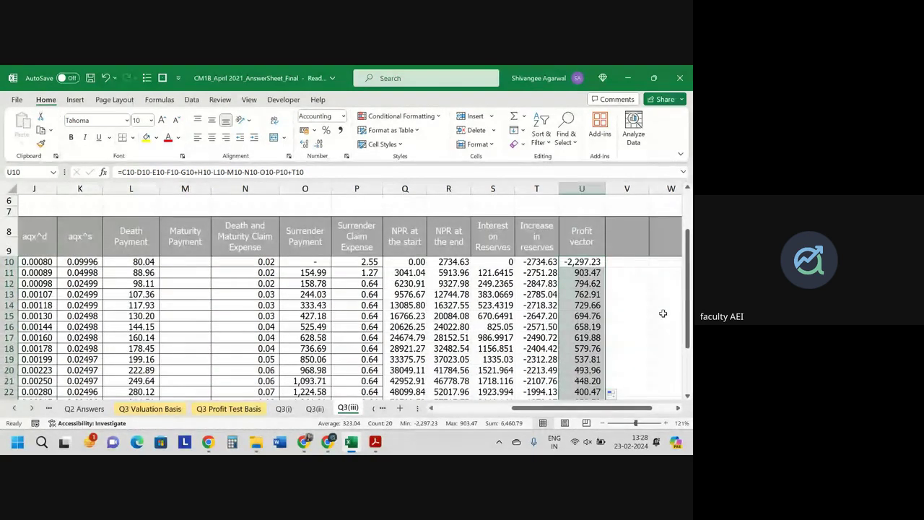
scroll(663, 314, down, 2)
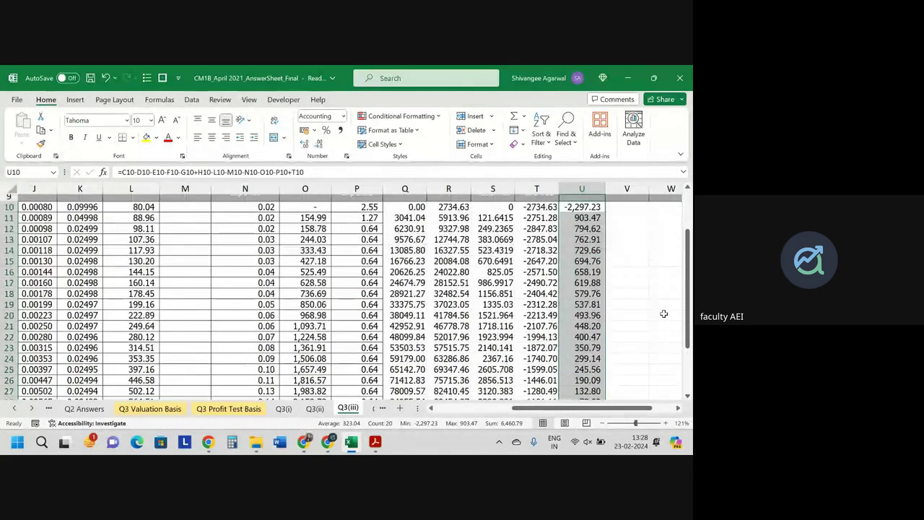
scroll(664, 314, up, 2)
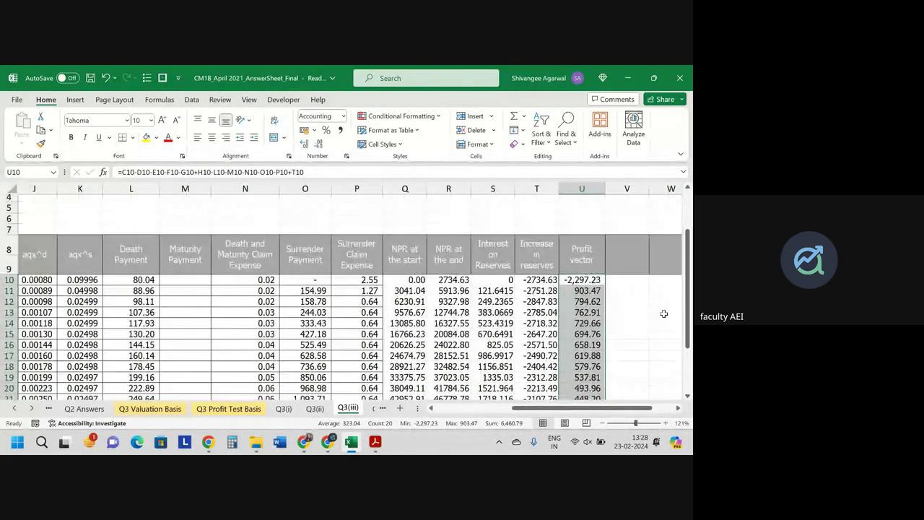
Step: Inspect the reserve columns, checking the formulas for the increase in reserves in T11 and NPR at the end in R10
click(627, 254)
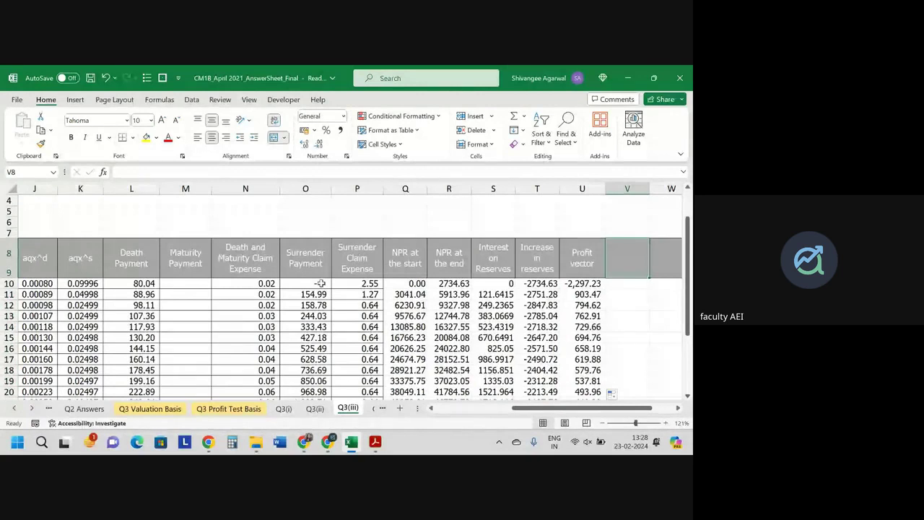
drag(394, 263, 576, 314)
click(548, 294)
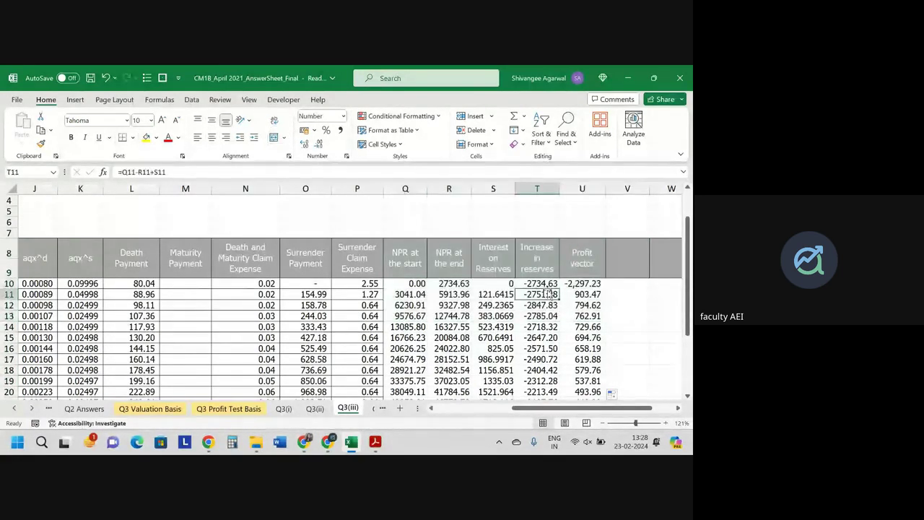
double_click(451, 284)
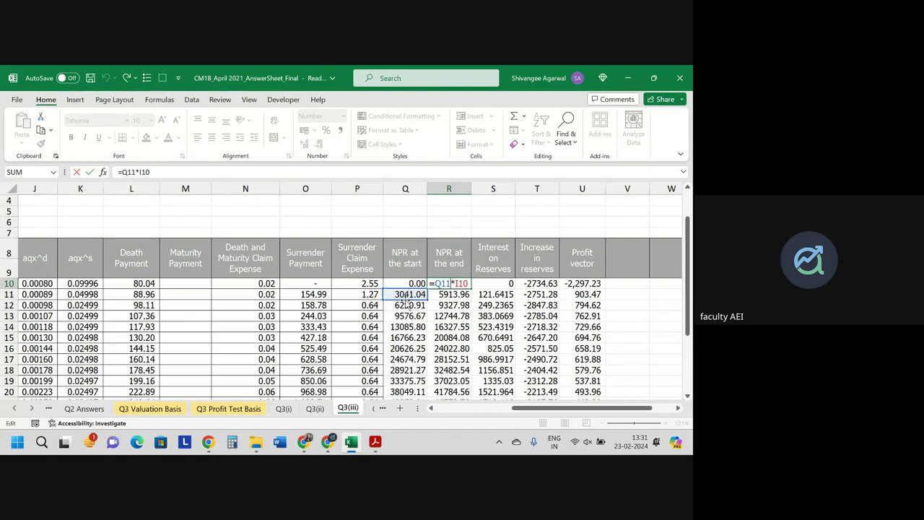
key(Return)
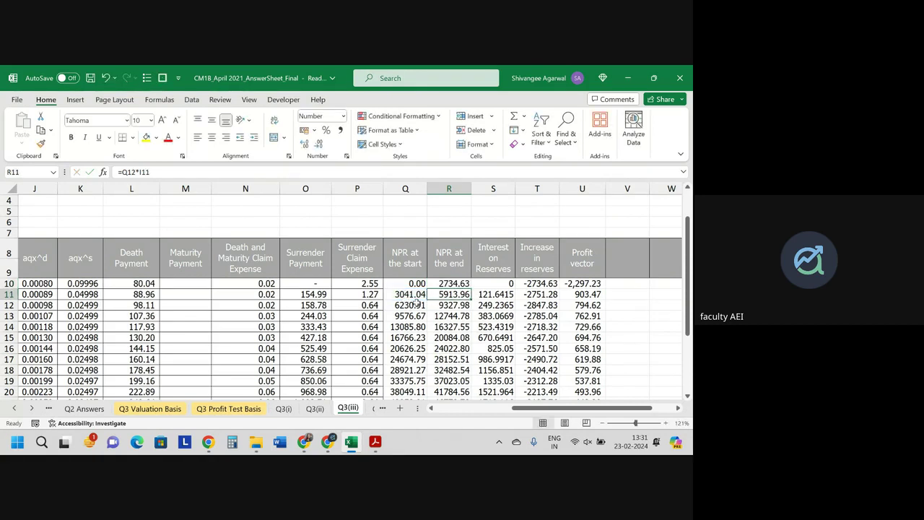
Step: Check the cell references of the year 1 profit vector formula in U10 and glance at the Q3 exam question
double_click(579, 283)
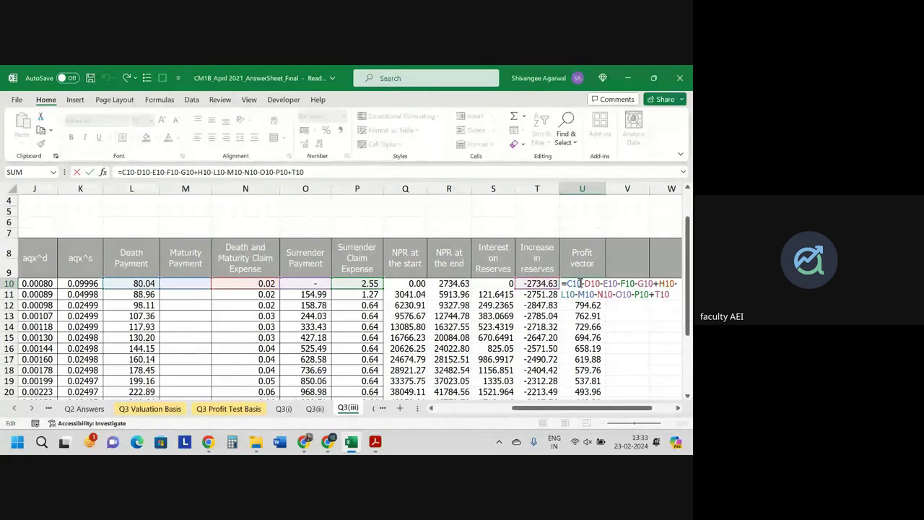
key(Return)
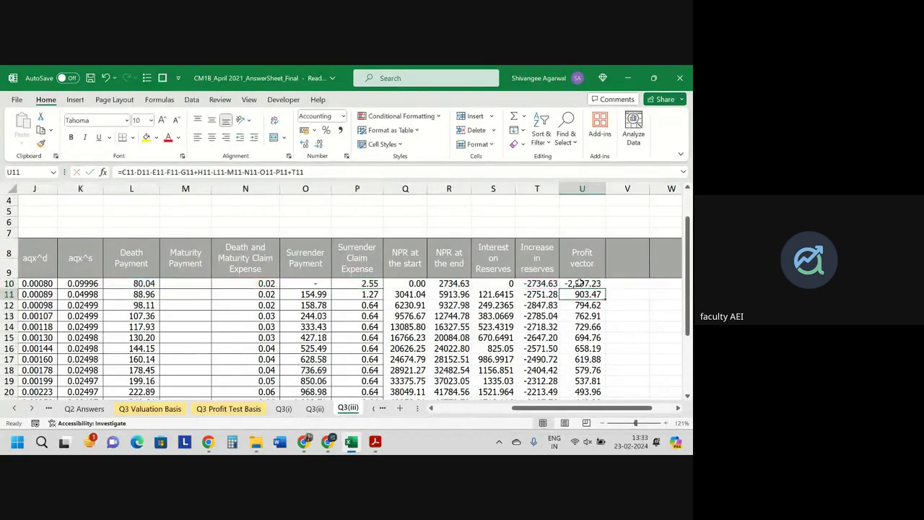
key(alt+Tab)
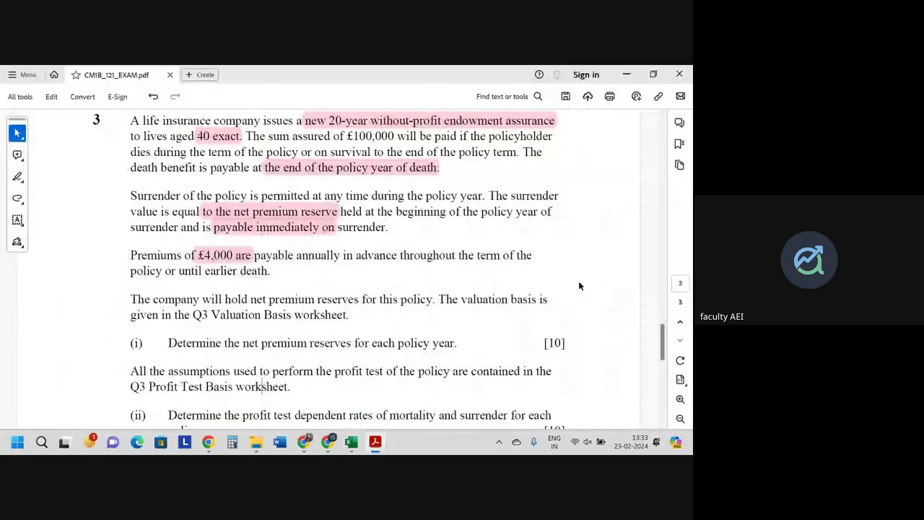
key(alt+Tab)
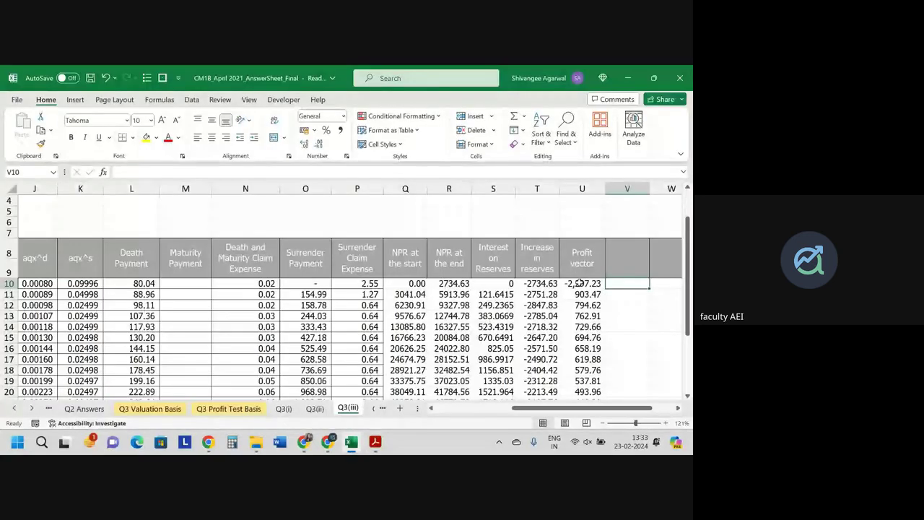
Step: Add the column heading t1-(ap)x in V8 and enter 1 as the year 1 survival probability in V10
click(624, 267)
scroll(624, 267, right, 1)
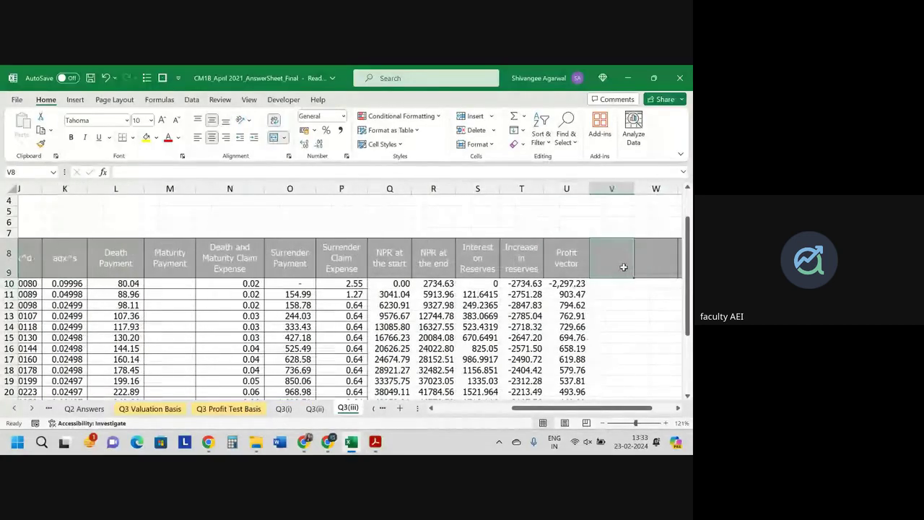
scroll(624, 267, right, 3)
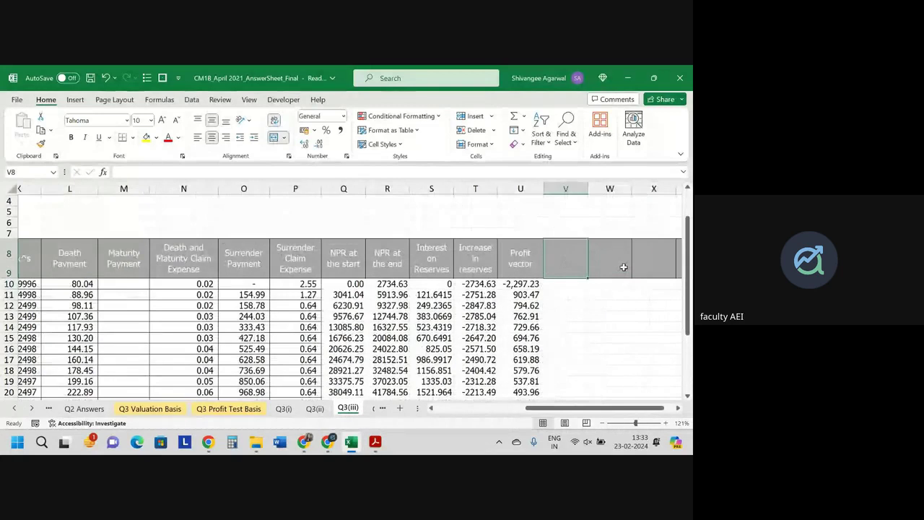
text(t1-)
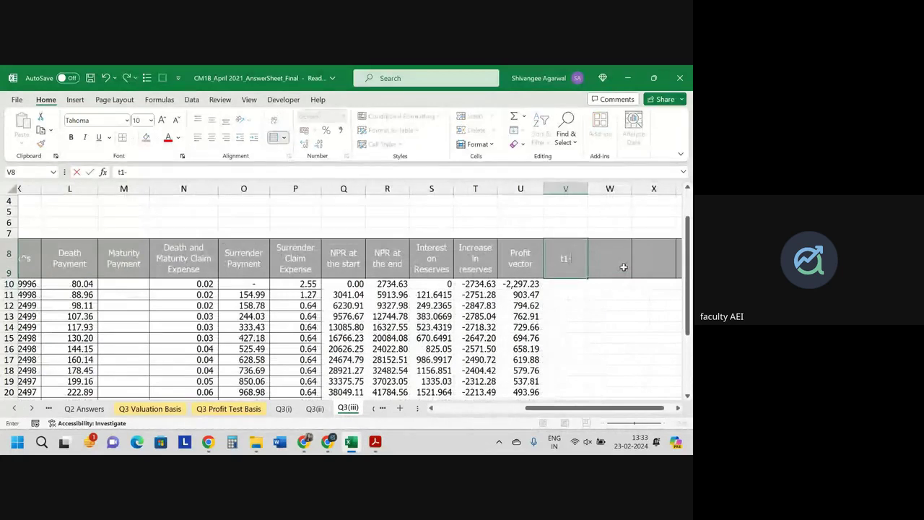
text((ap)x)
key(Return)
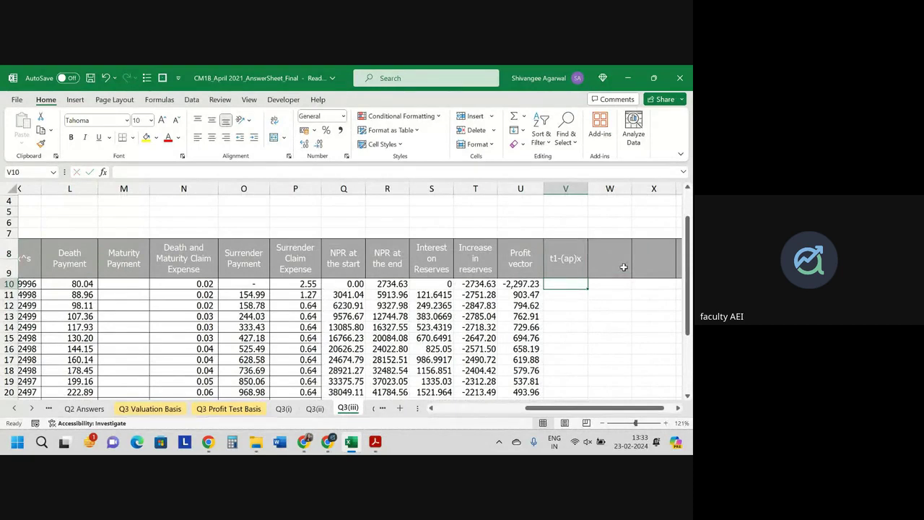
text(1)
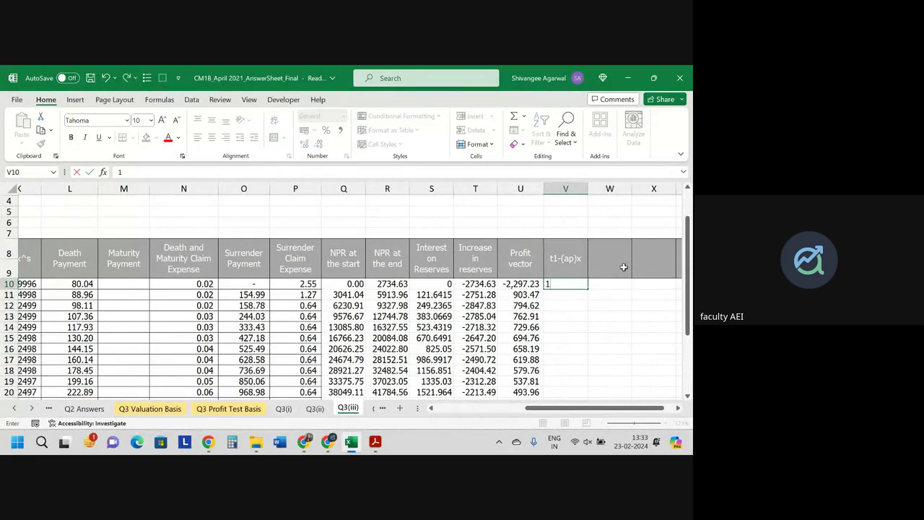
key(Return)
Step: Enter the year 2 survival probability in V11 as the previous year's value times that year's (ap)x, =V10*I10
text(=)
key(Up)
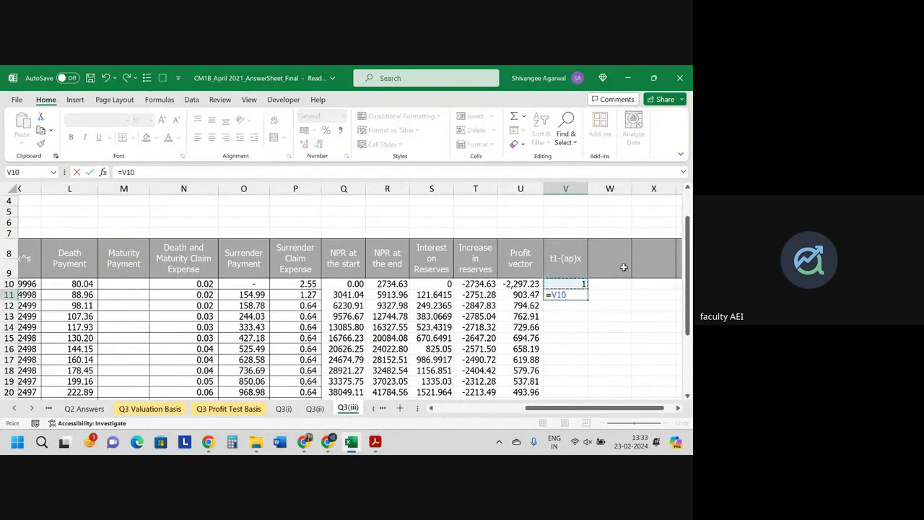
text(*)
key(Left)
key(Left)
key(Left)
key(Left)
key(Left)
key(Left)
key(Left)
key(Left)
key(Left)
key(Left)
key(Left)
key(Left)
key(Left)
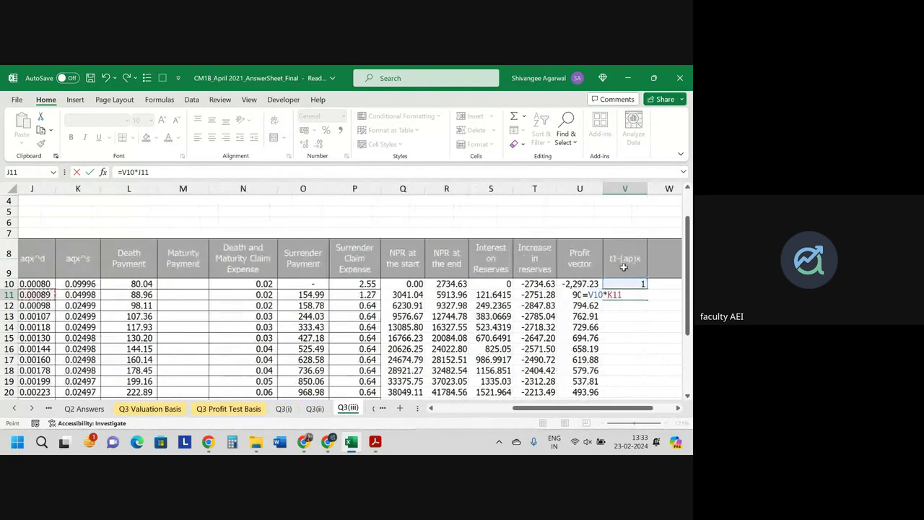
key(Return)
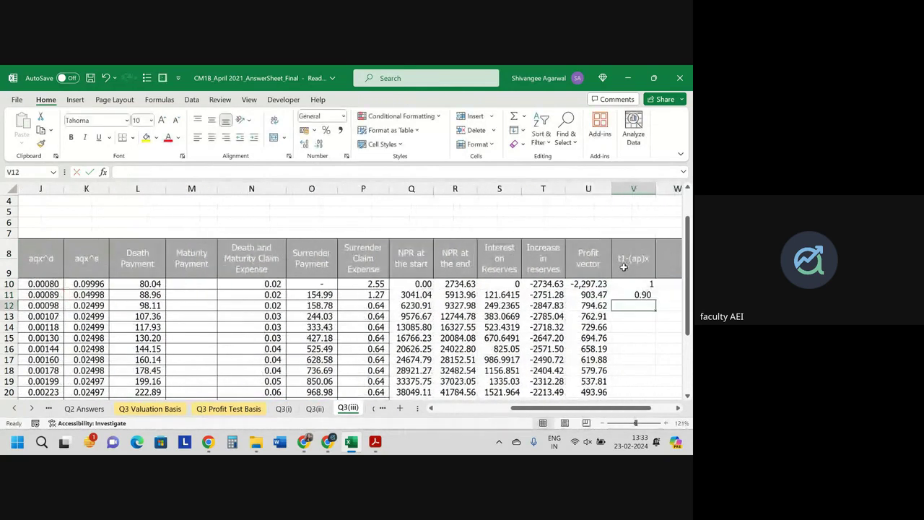
Step: Show V11 with five decimal places and fill its formula down for all remaining policy years
key(Up)
click(301, 143)
click(301, 143)
click(301, 143)
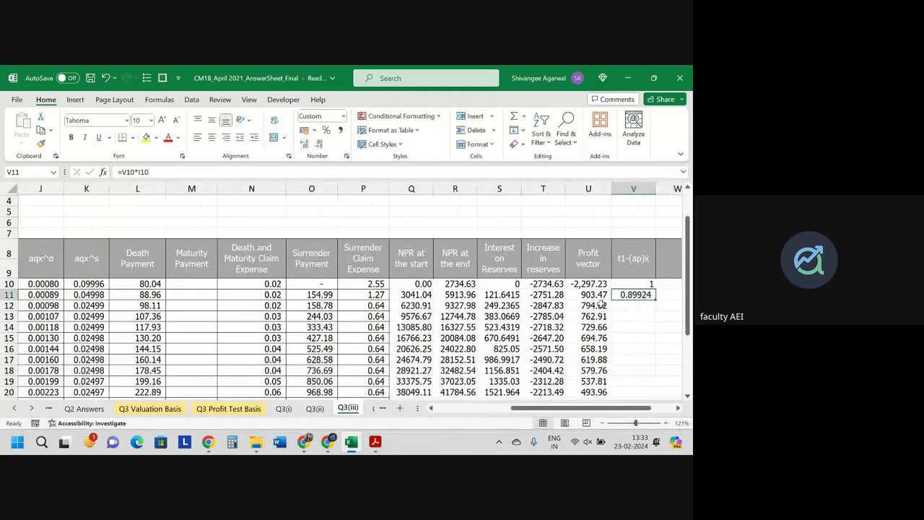
double_click(656, 299)
Step: Format the year 1 survival probability in V10 to five decimal places
key(Up)
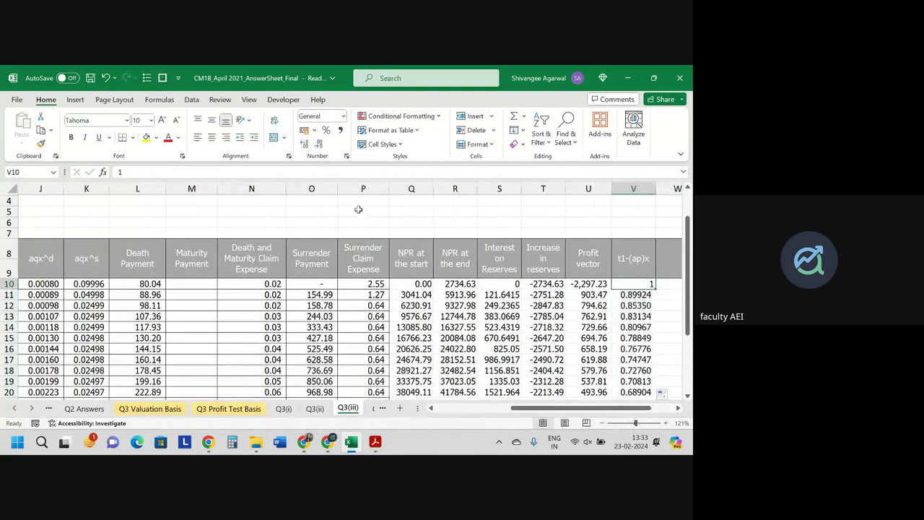
click(301, 143)
click(301, 143)
click(301, 143)
click(300, 143)
click(300, 143)
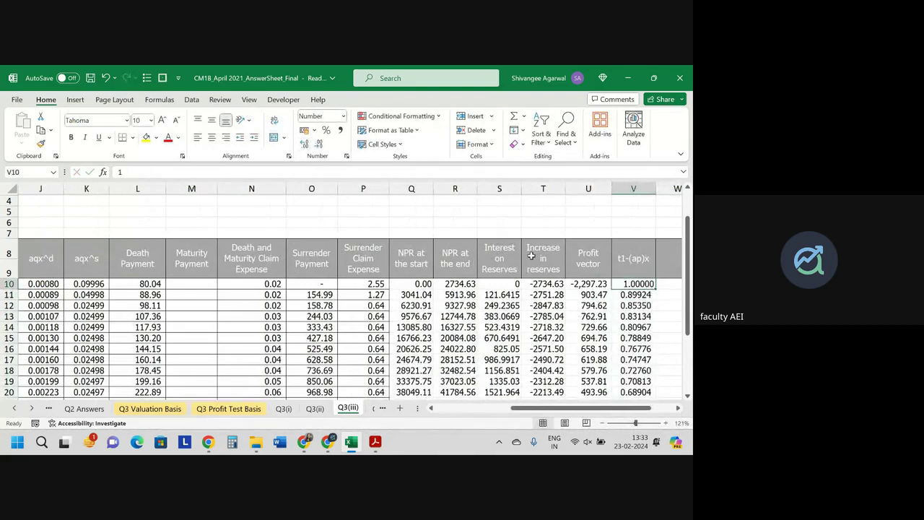
Step: Add the column heading Profit Signature in W8
scroll(549, 259, right, 2)
click(571, 260)
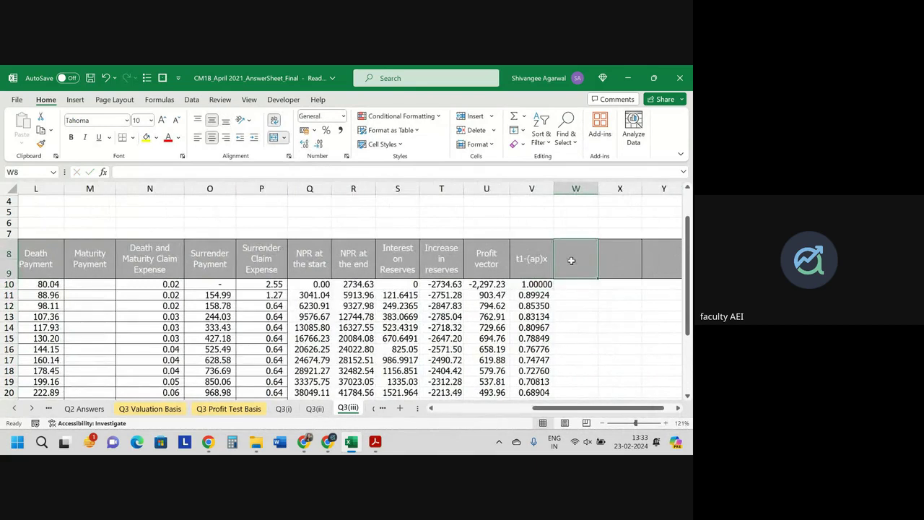
text(Prof)
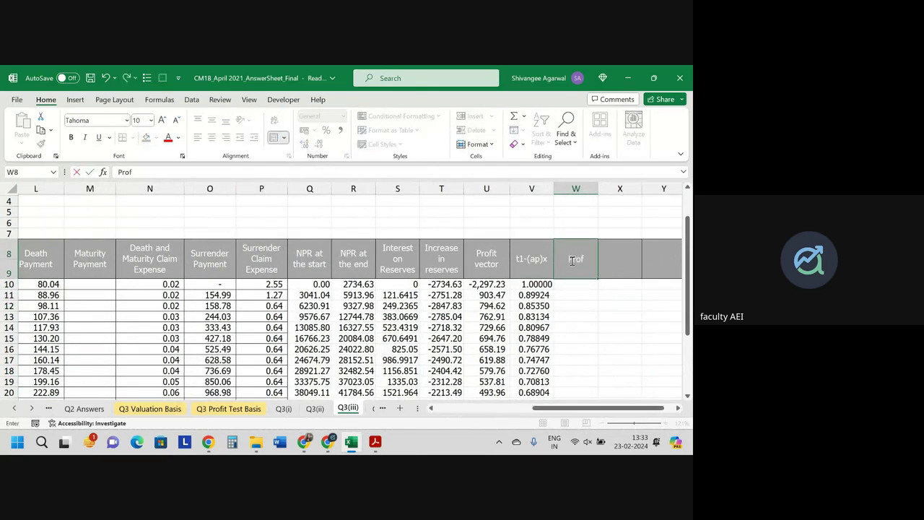
text(it Signature)
key(Return)
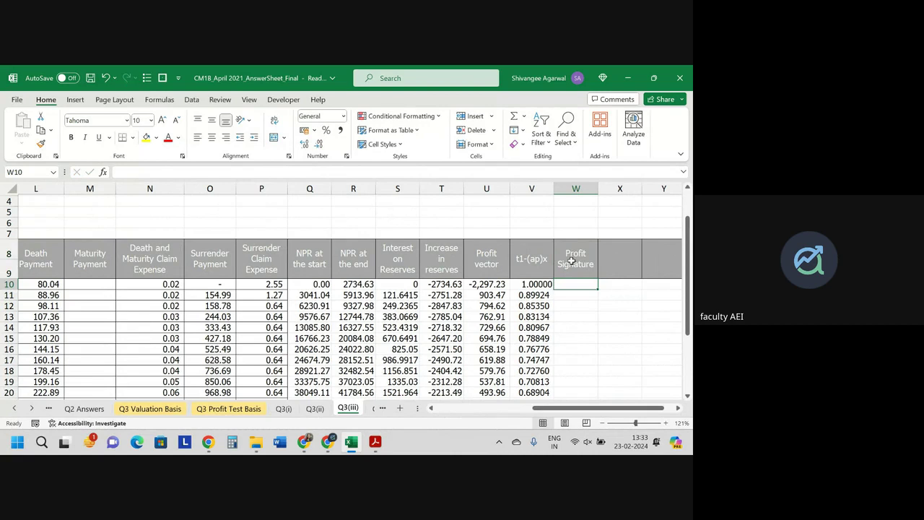
Step: Calculate the profit signature in W10 as =U10*V10 and fill it down for all policy years
text(=)
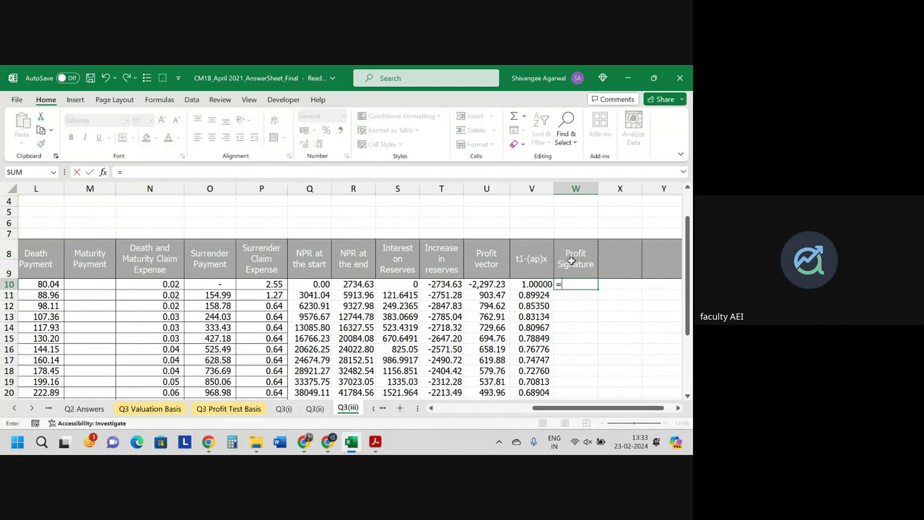
key(Left)
key(Left)
text(*)
key(Left)
key(Return)
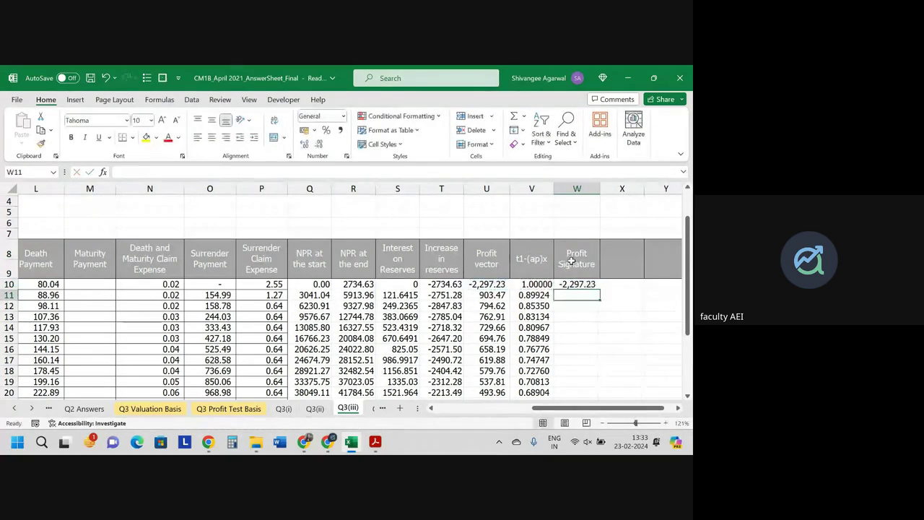
click(591, 286)
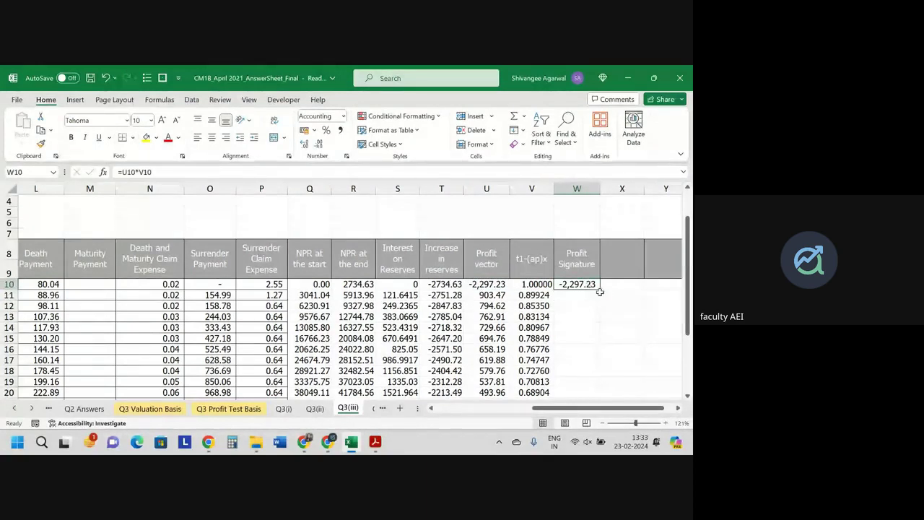
double_click(600, 290)
Step: Add the column heading Disc. Factor in X8
click(616, 258)
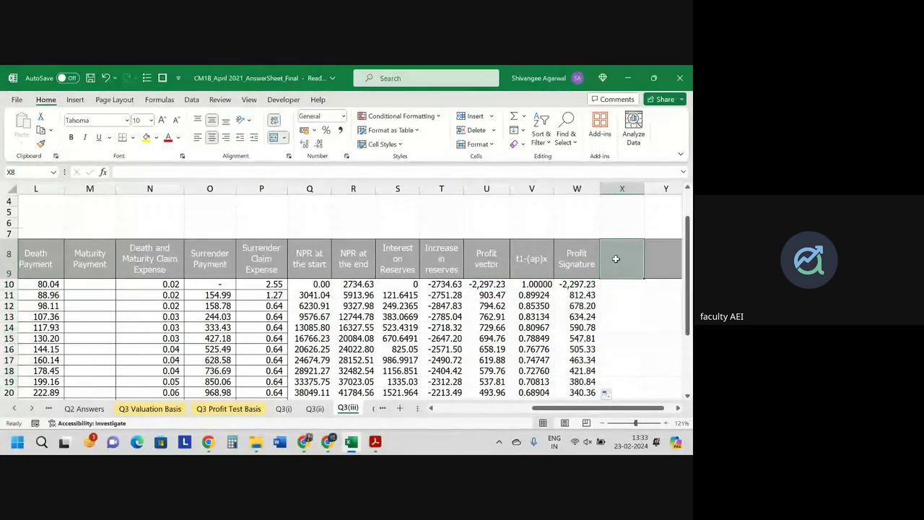
text(Disc)
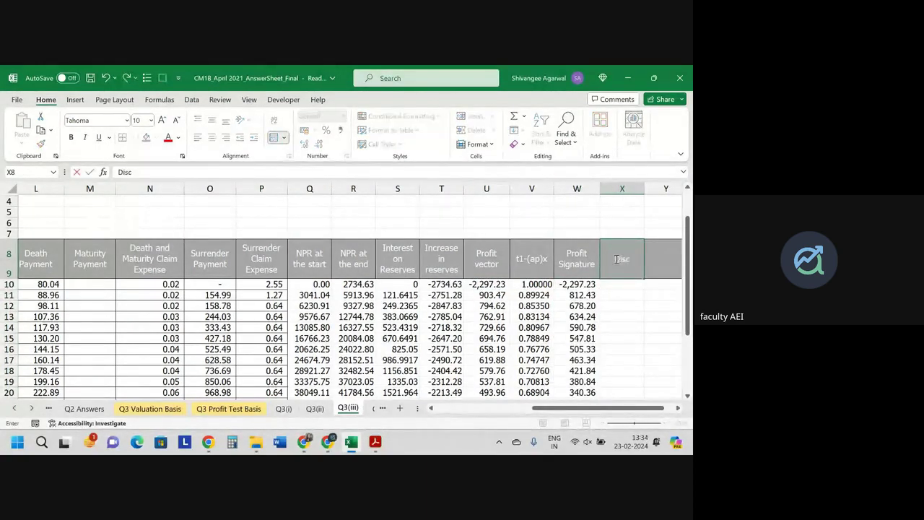
text(. factor)
key(Return)
Step: Enter the year 1 discount factor =(1+RDR)^-1 in X10, taking the risk discount rate from the Q3 Profit Test Basis sheet
text(=(1+)
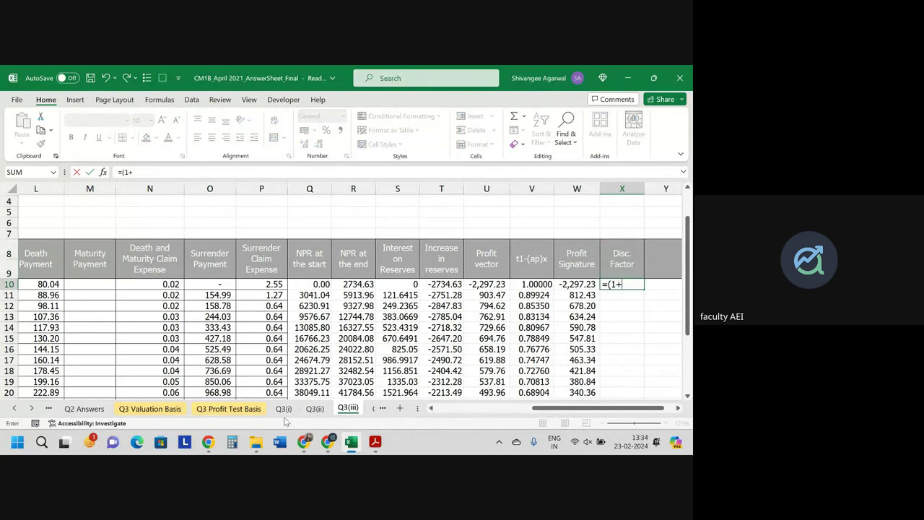
click(229, 408)
click(353, 384)
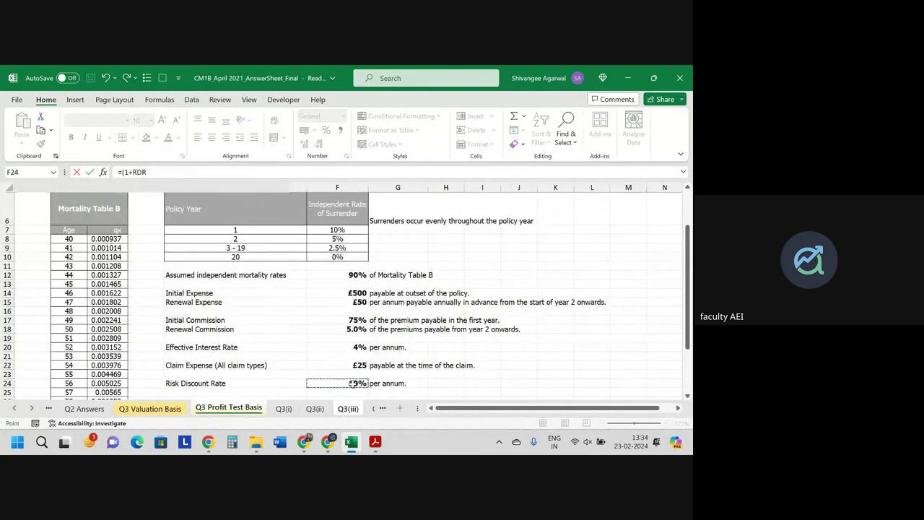
text()&)
text(-1)
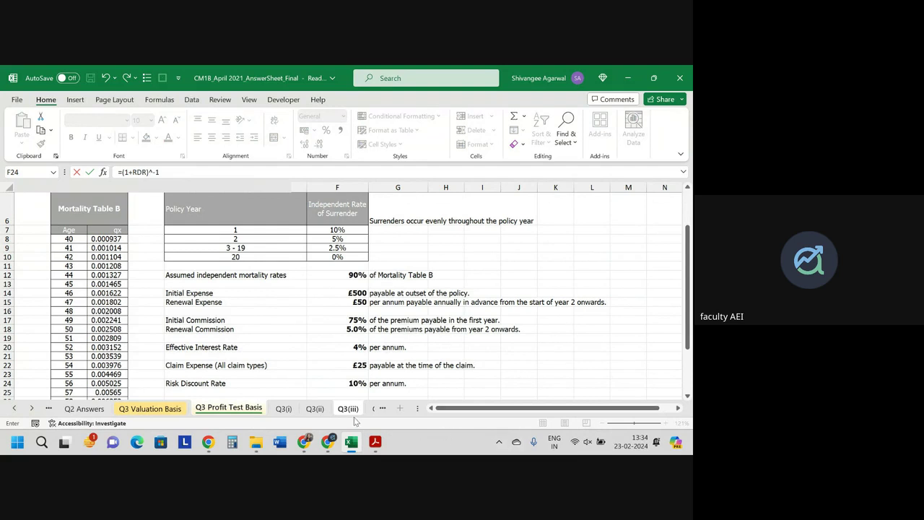
key(Return)
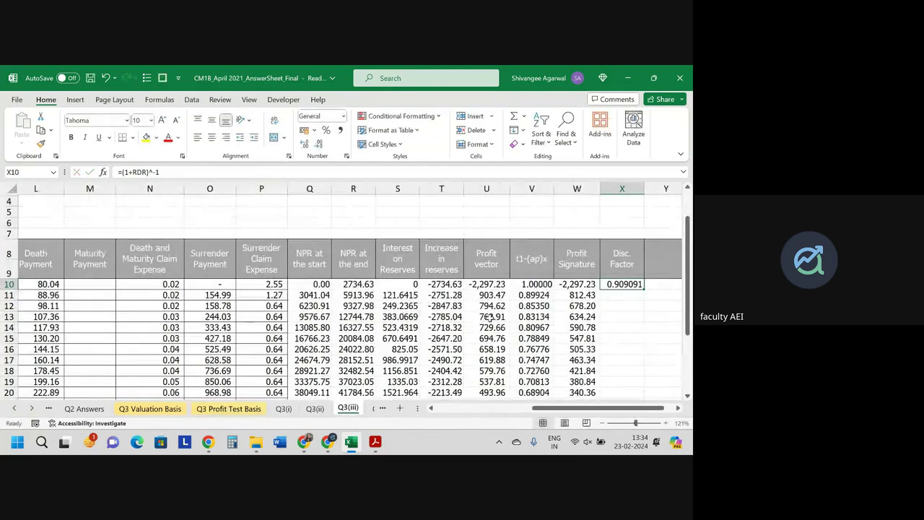
Step: Change the discount factor formula in X10 to =(1+RDR)^-B10 and fill it down for all policy years
click(192, 171)
key(BackSpace)
scroll(134, 289, left, 5)
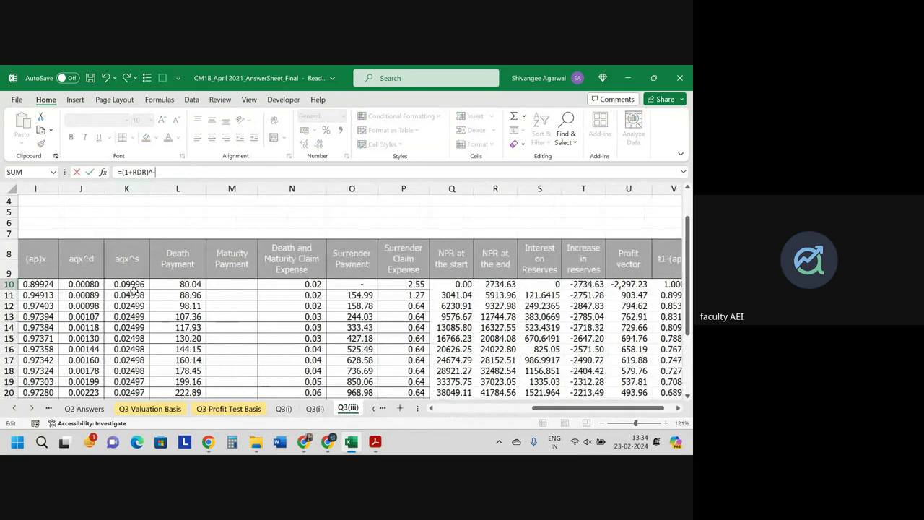
text(10)
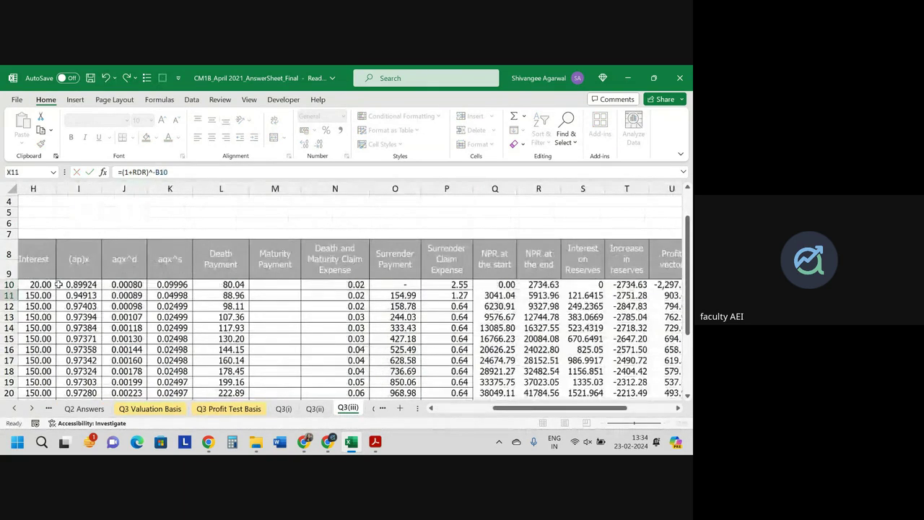
key(Return)
click(636, 285)
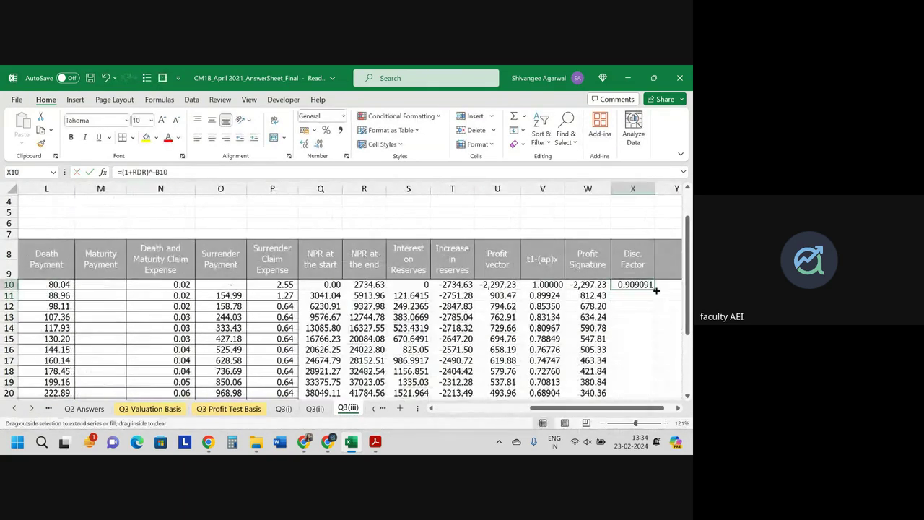
double_click(655, 289)
Step: Add the column heading NPV in Y8
scroll(656, 288, right, 5)
click(444, 263)
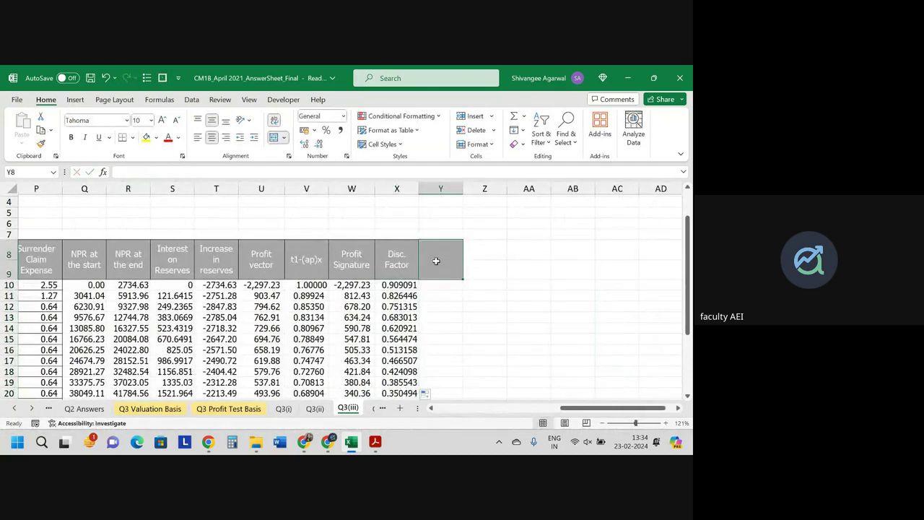
text(NPV)
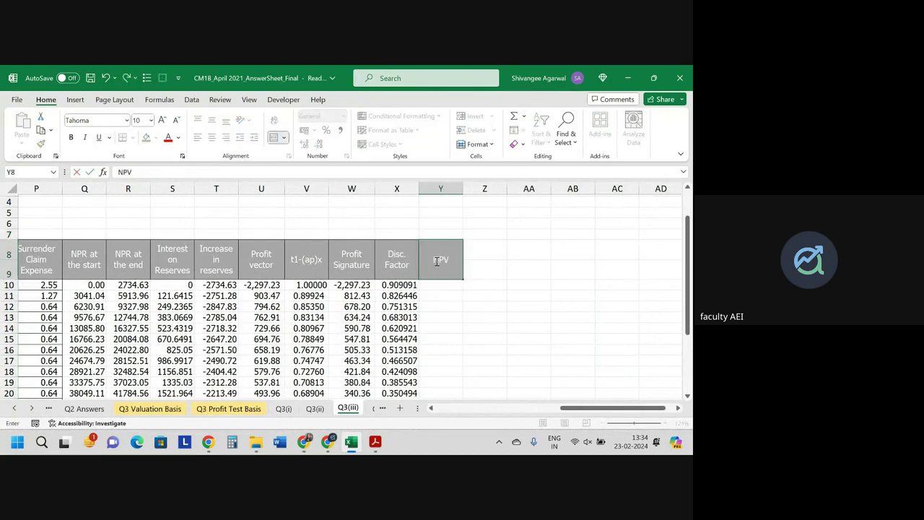
key(Return)
Step: Calculate the NPV in Y10 as =W10*X10 and fill it down for all policy years
text(=)
key(Left)
key(Left)
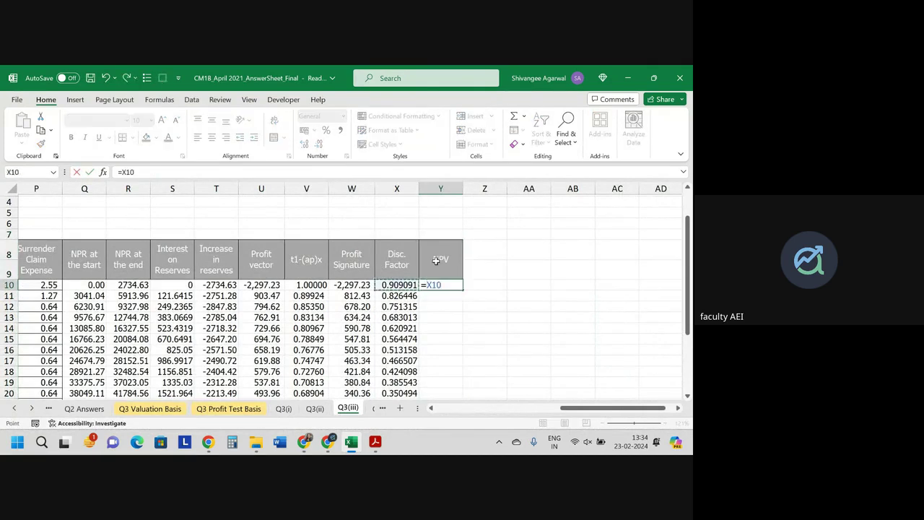
text(*)
key(Left)
key(Return)
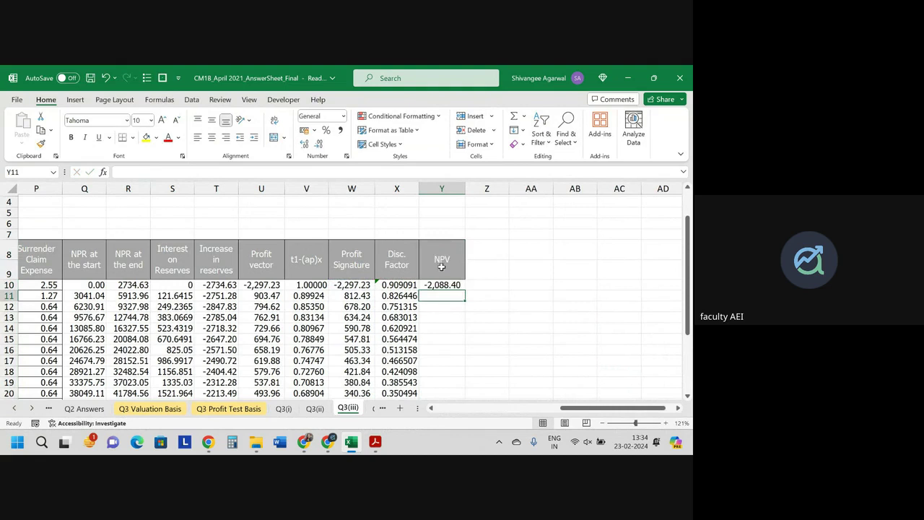
click(442, 283)
double_click(465, 292)
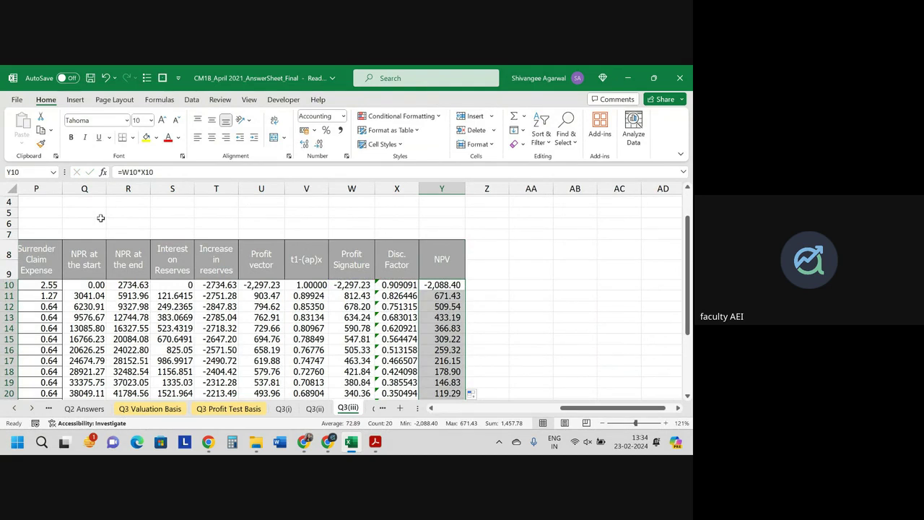
Step: Apply the NPV header's formatting to Z8 and enter the column heading NPV of premium
scroll(288, 286, down, 3)
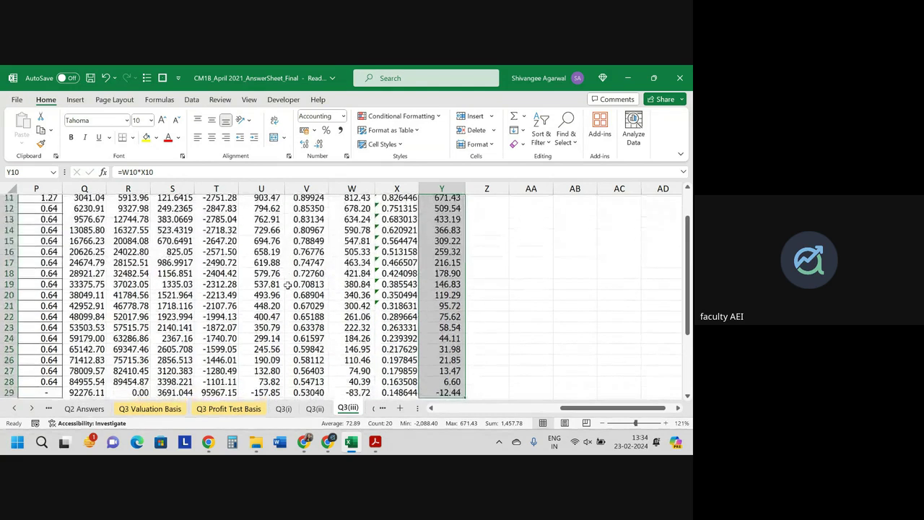
scroll(287, 285, up, 2)
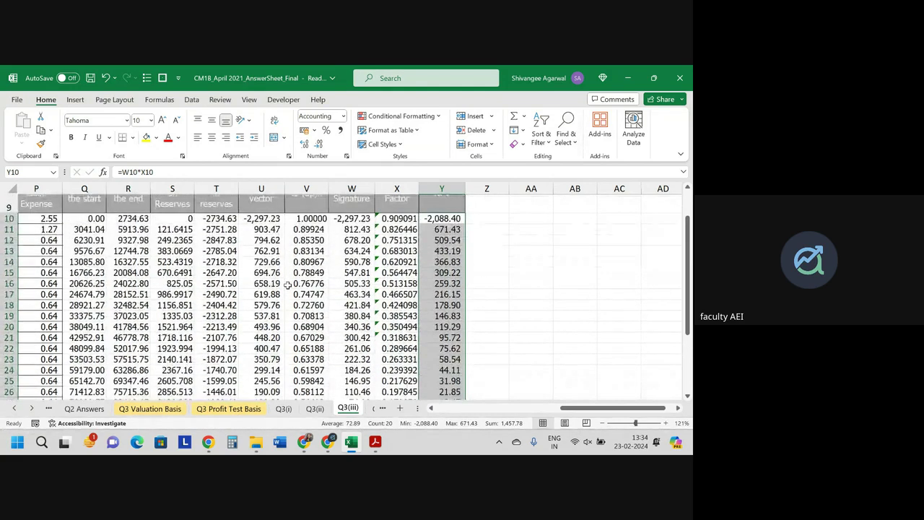
scroll(287, 286, up, 1)
scroll(504, 250, up, 1)
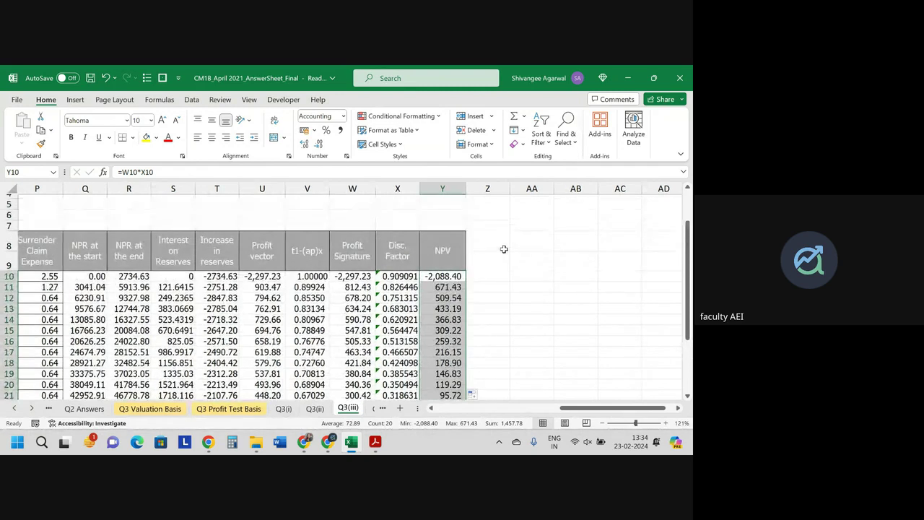
click(453, 247)
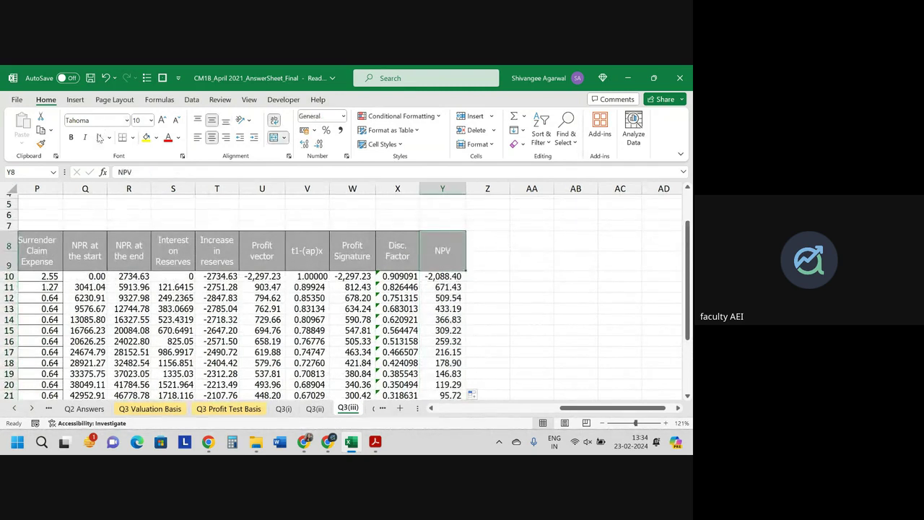
click(40, 143)
click(481, 252)
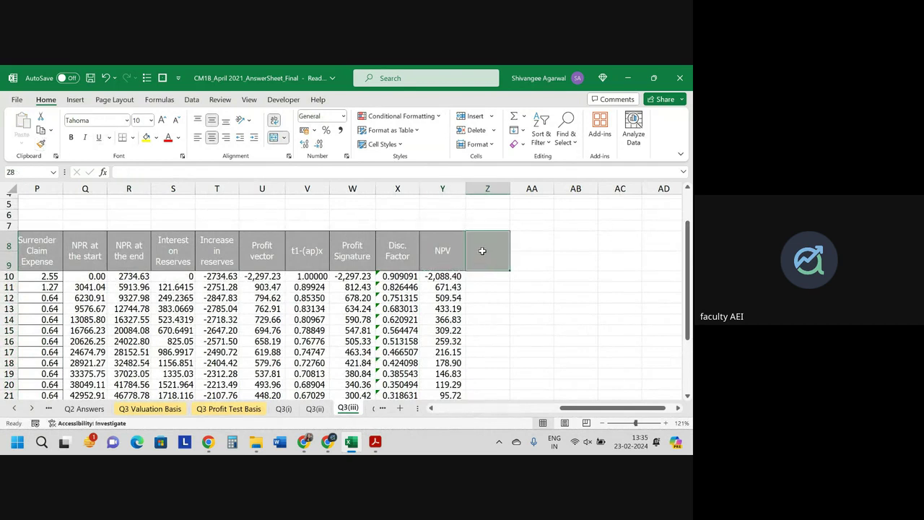
text(NPV of)
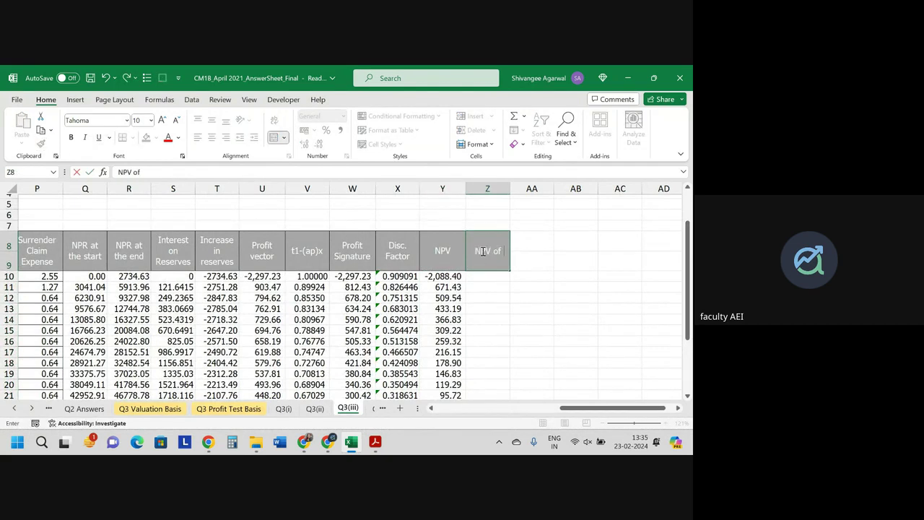
text( premium)
key(Return)
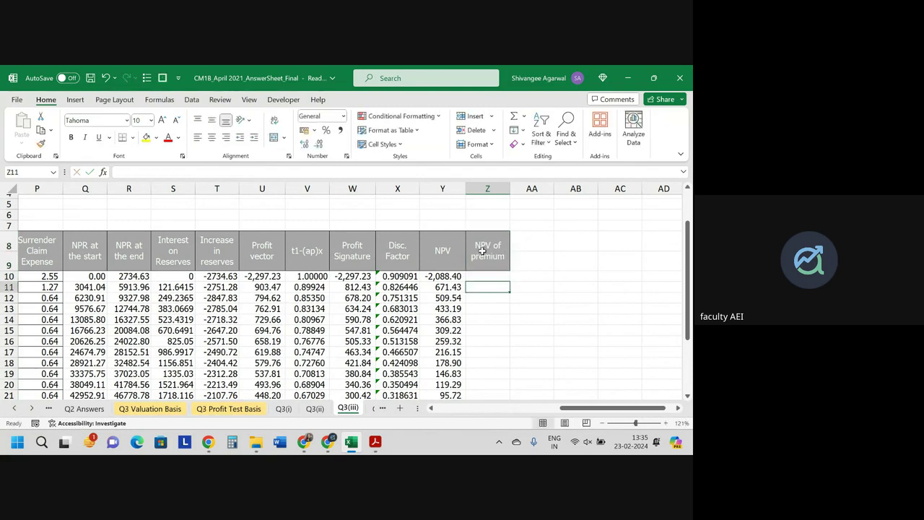
Step: Enter the year 1 NPV of premium in Z10 as =C10*V10, the premium times the survival probability
text(=)
key(Left)
key(Left)
key(Left)
key(Left)
key(Left)
key(Left)
key(Left)
key(Left)
key(Left)
key(Left)
key(Left)
key(Left)
key(Left)
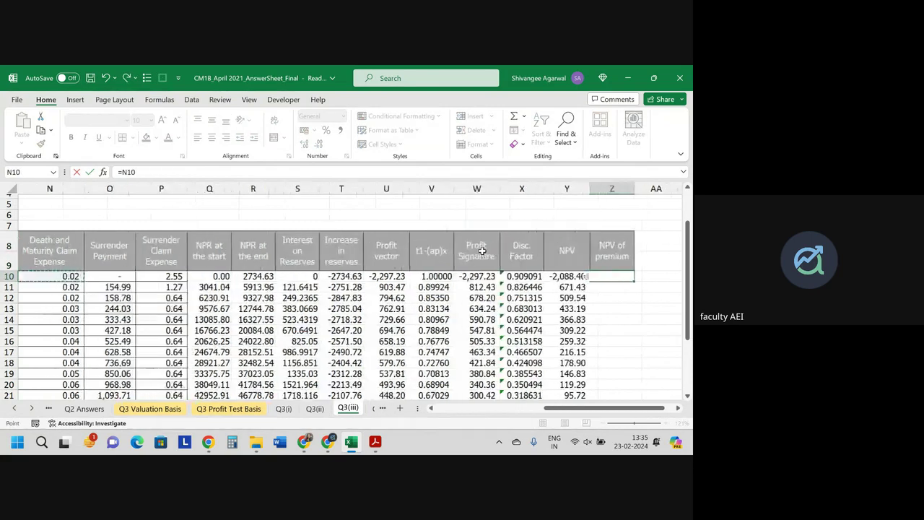
key(Left)
key(Left)
key(Left)
key(Left)
key(Left)
key(Left)
key(Left)
key(Left)
key(Left)
key(Left)
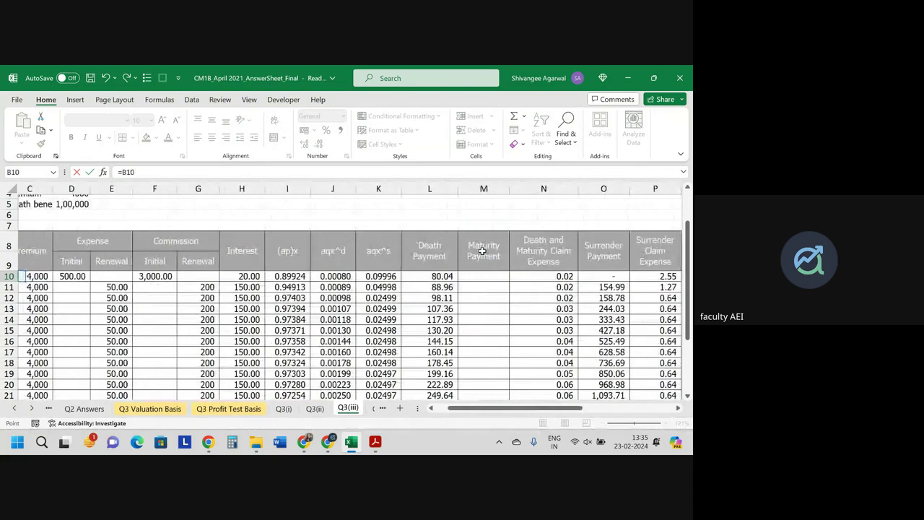
key(Right)
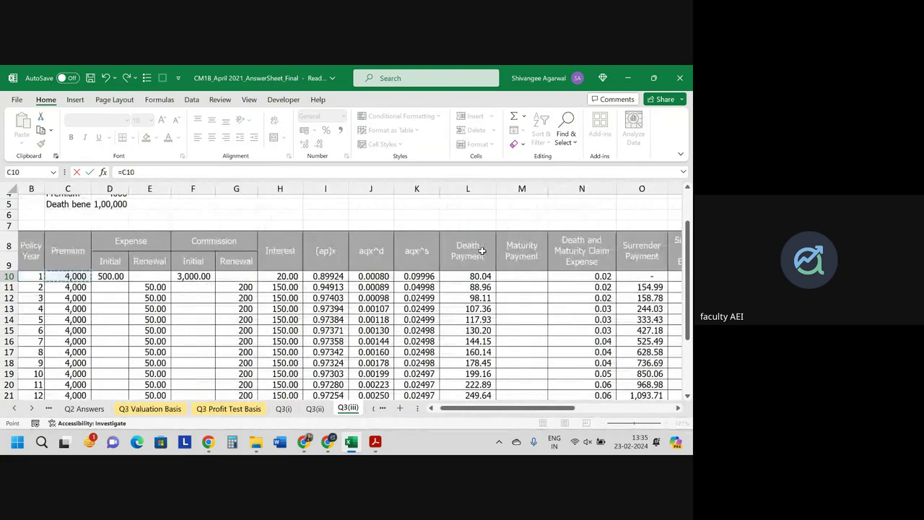
text(*)
scroll(592, 275, right, 10)
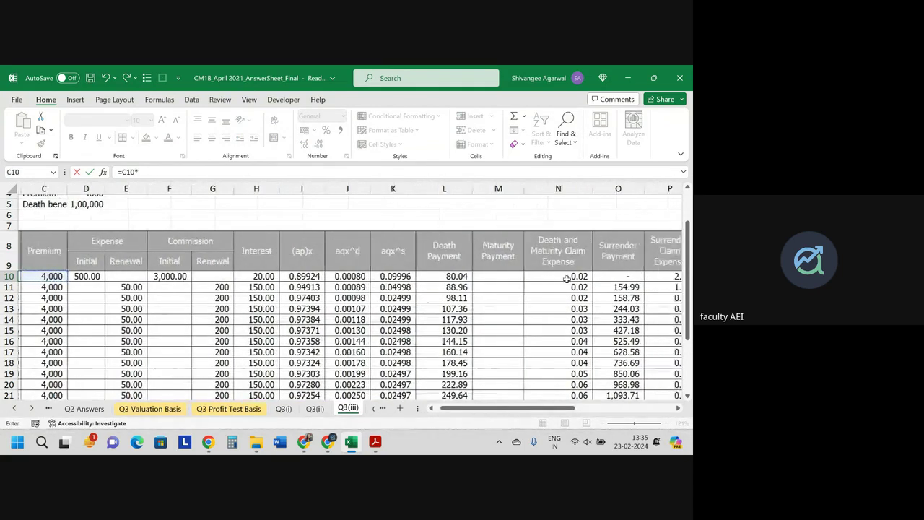
scroll(567, 279, left, 1)
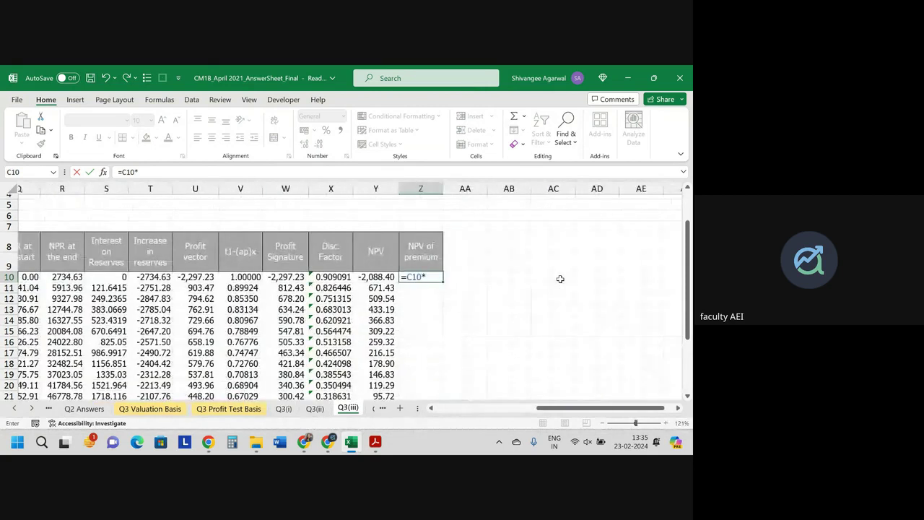
key(Left)
key(Left)
key(Left)
key(Left)
scroll(308, 307, left, 2)
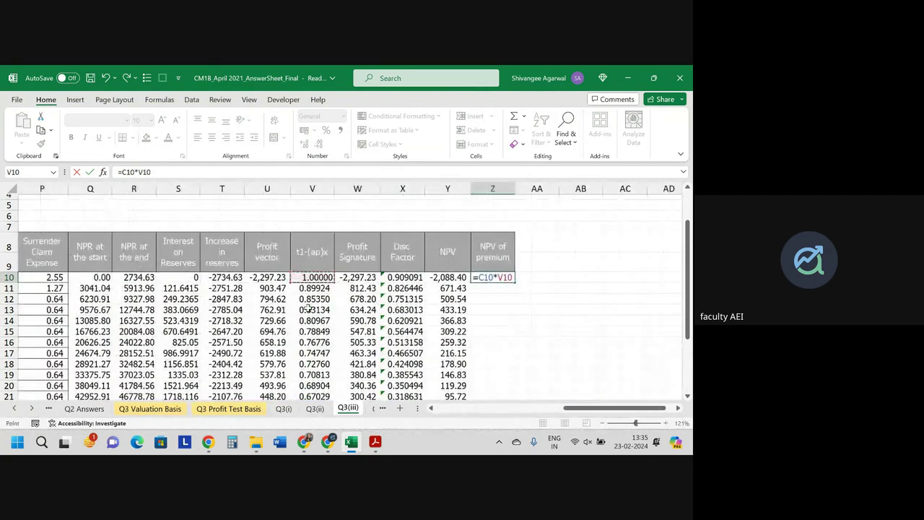
key(Return)
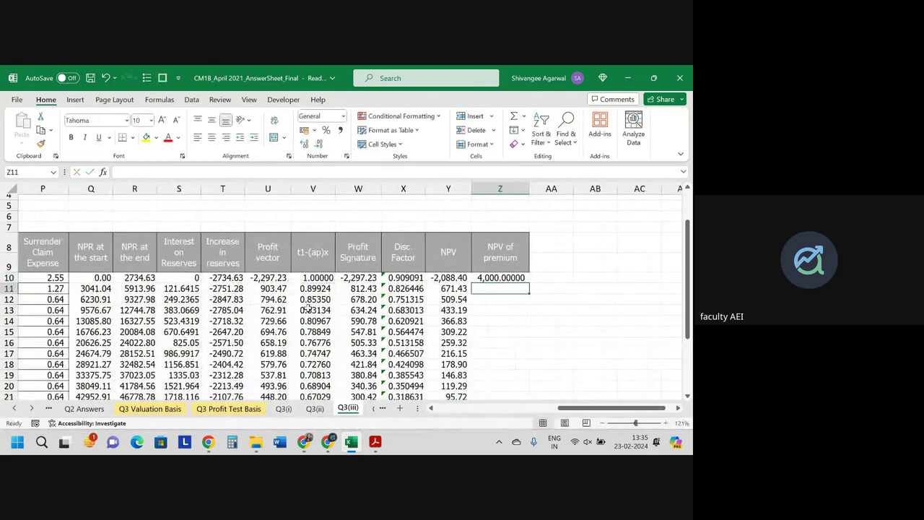
Step: Enter the year 2 NPV of premium in Z11 as =C11*V11*X10, using the previous year's discount factor
text(=)
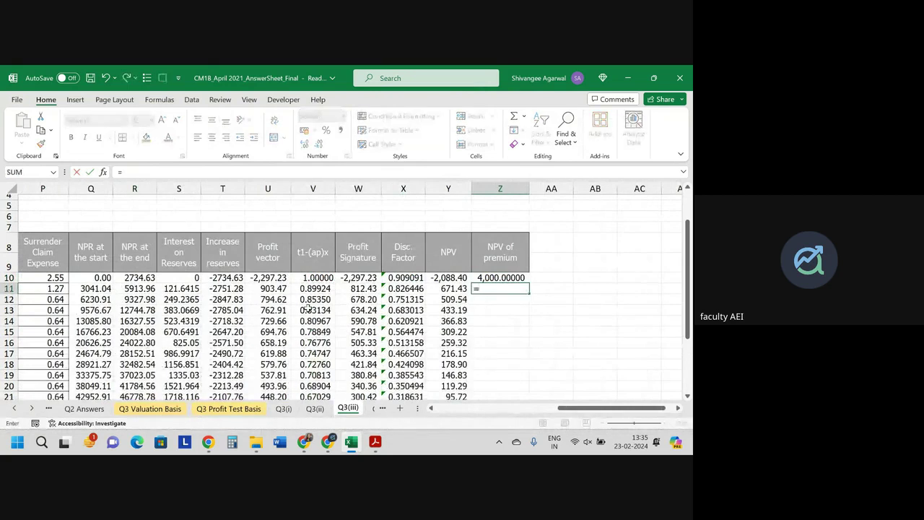
key(Up)
key(Down)
key(Left)
key(Left)
key(Left)
key(Left)
key(Left)
key(Left)
key(Left)
key(Left)
key(Left)
key(Left)
key(Left)
key(Left)
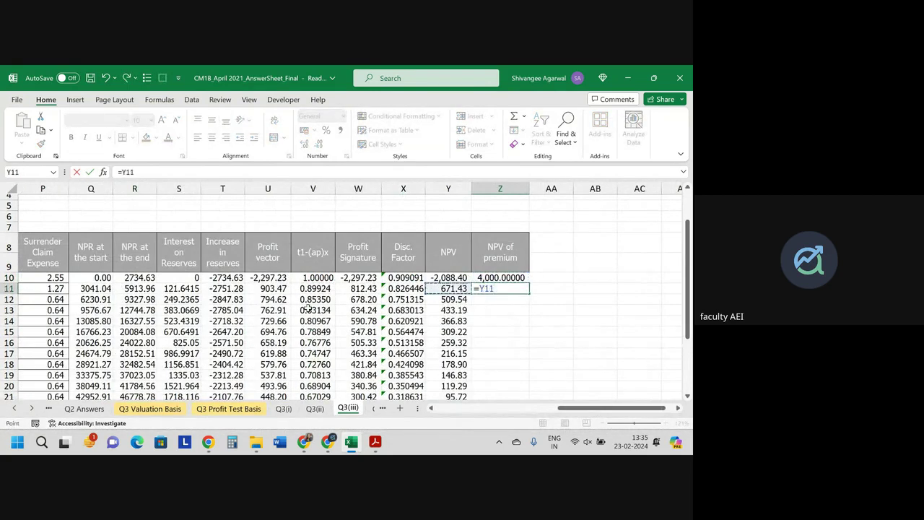
key(Left)
key(Left)
key(Left)
key(Left)
key(Left)
key(Left)
key(Left)
key(Left)
key(Left)
key(Left)
key(Left)
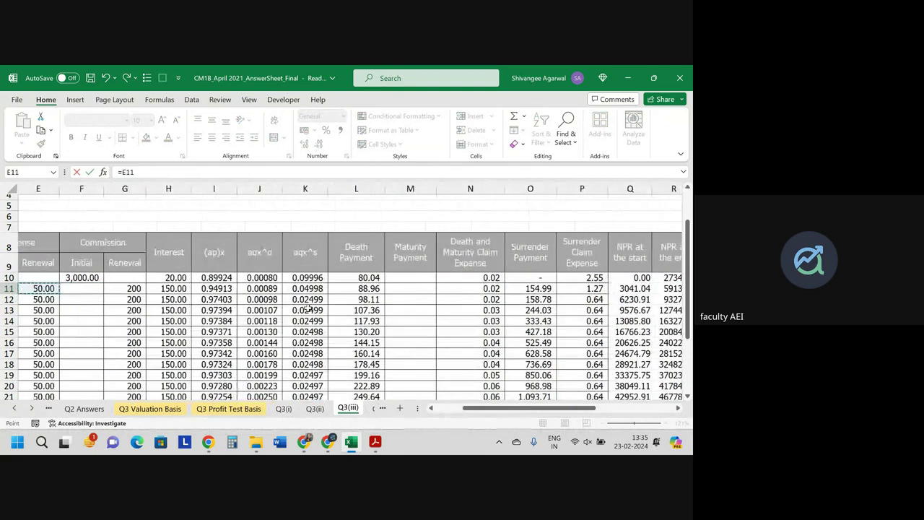
text(*)
key(Left)
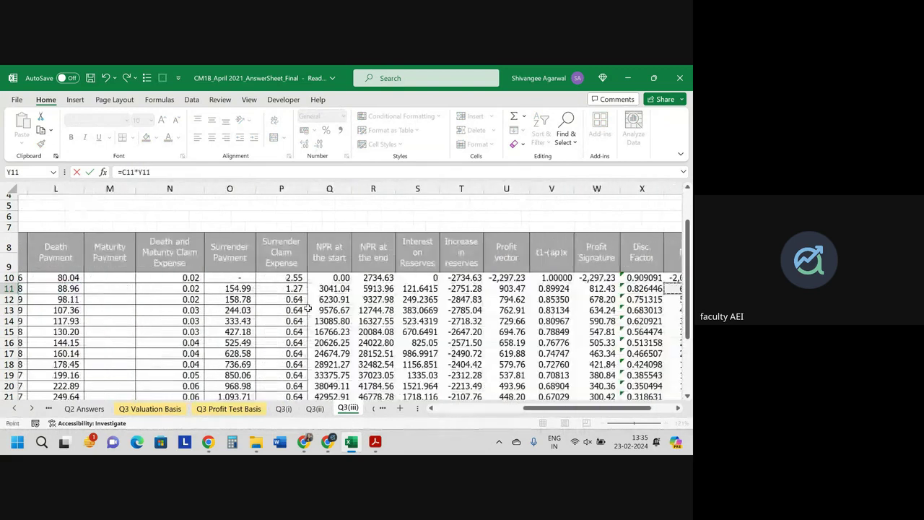
key(Left)
key(Left)
key(Left)
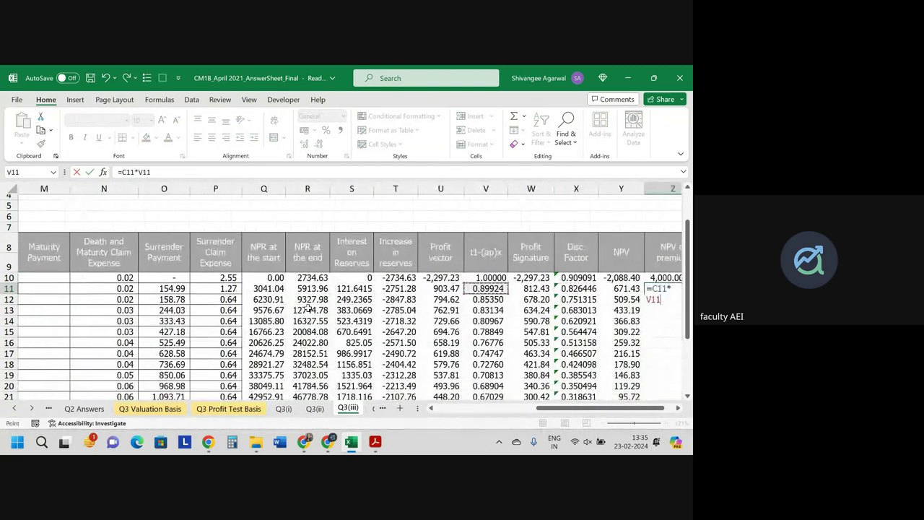
text(*)
key(Left)
key(Left)
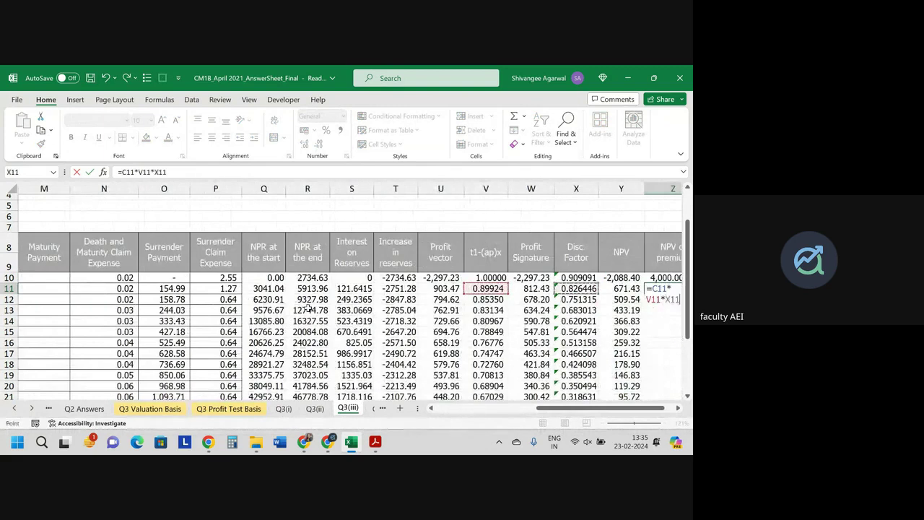
key(Return)
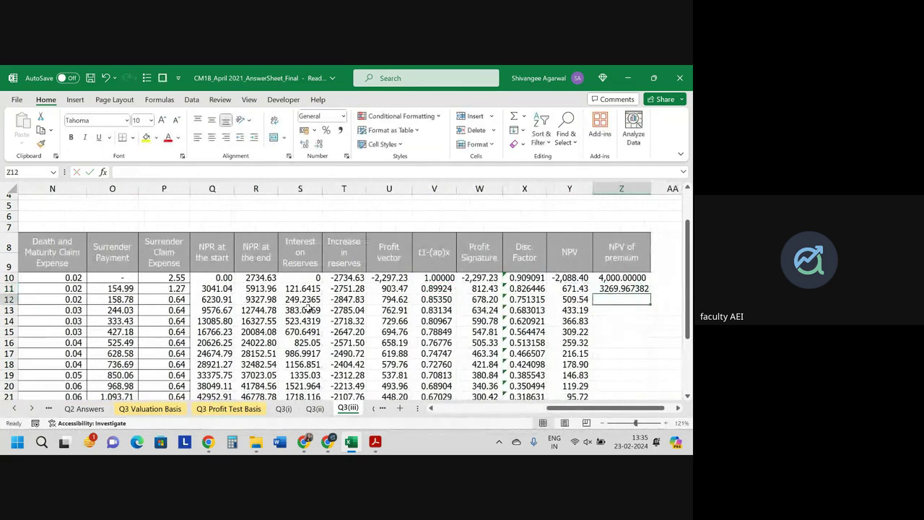
Step: Format the NPV of premium values in Z10:Z11 to two decimal places
click(635, 287)
click(633, 278)
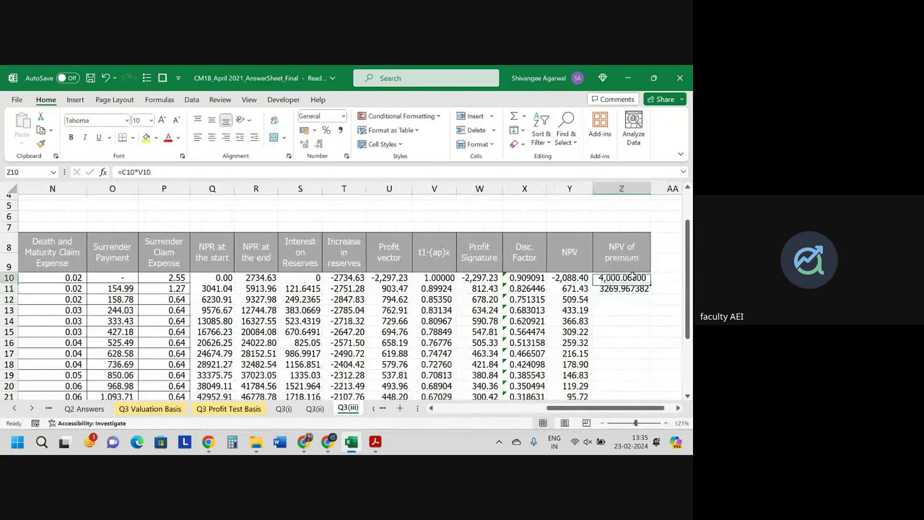
drag(633, 278, 628, 288)
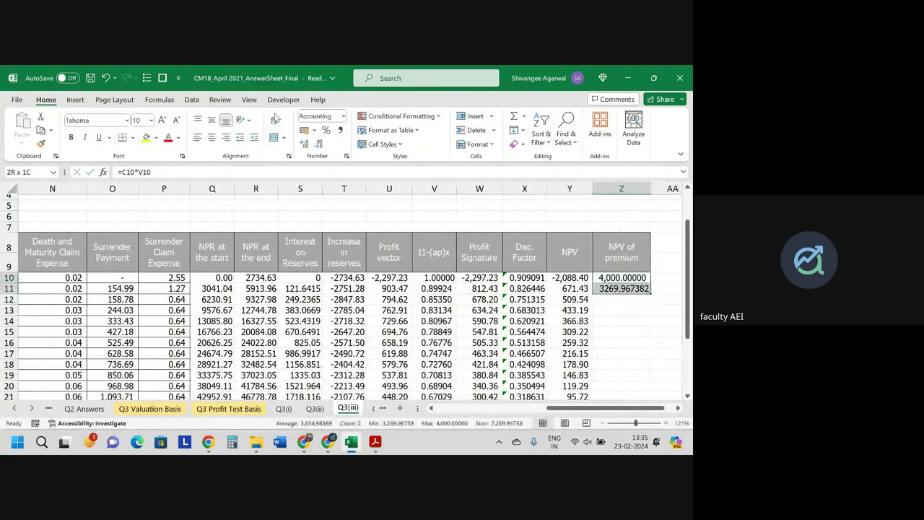
click(318, 145)
click(318, 145)
click(318, 144)
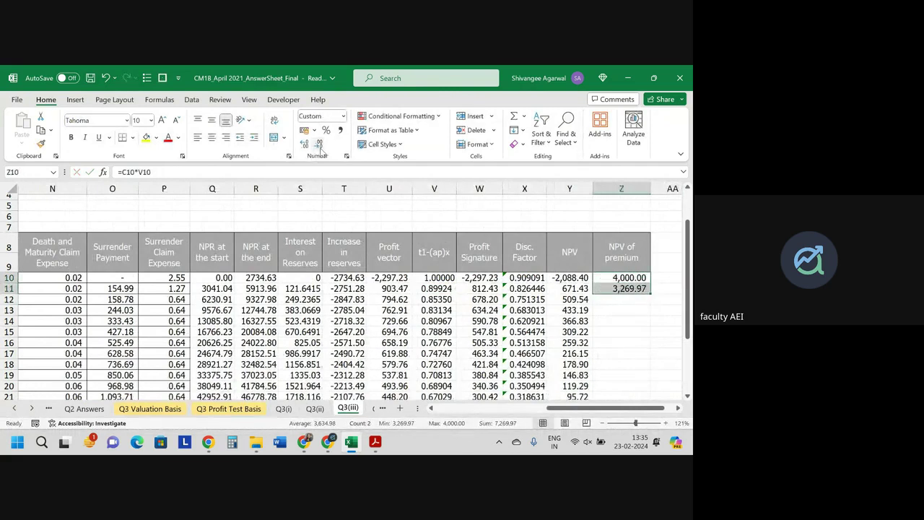
Step: Fill the NPV of premium formula in Z11 down for all remaining policy years
click(625, 290)
double_click(650, 293)
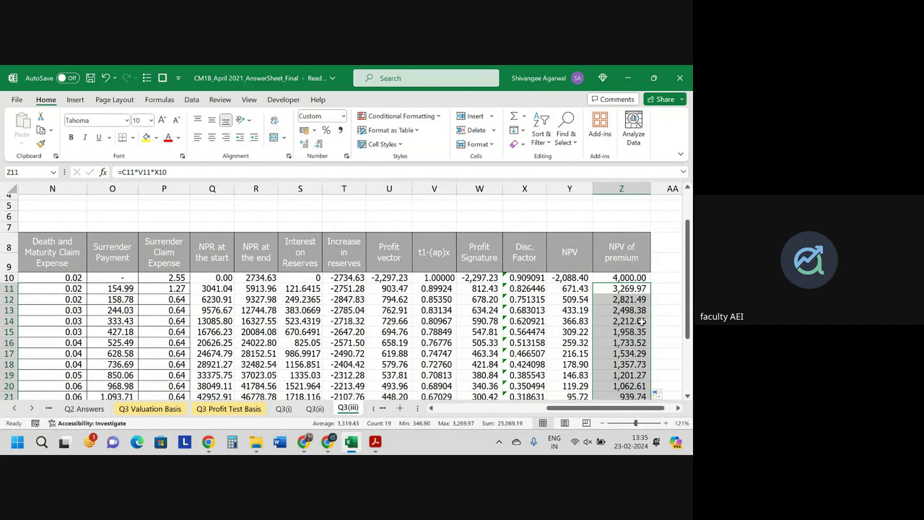
scroll(643, 325, down, 3)
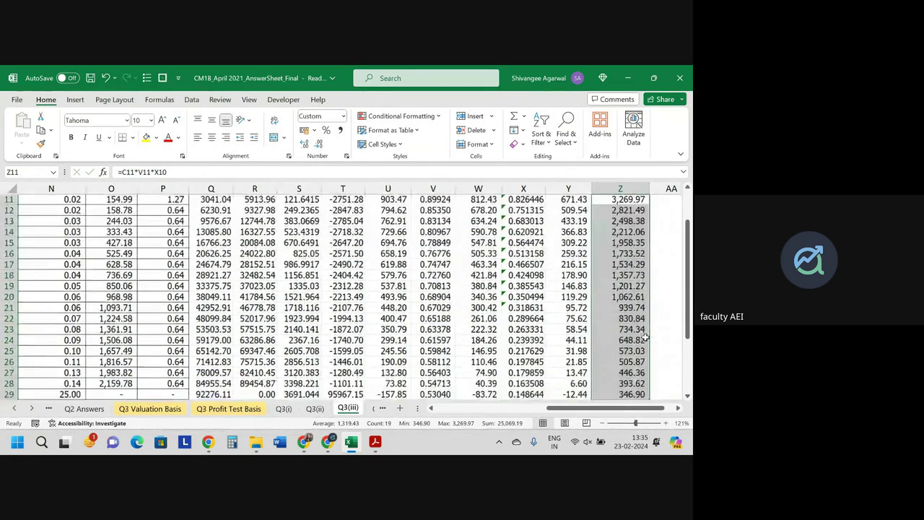
scroll(645, 338, up, 2)
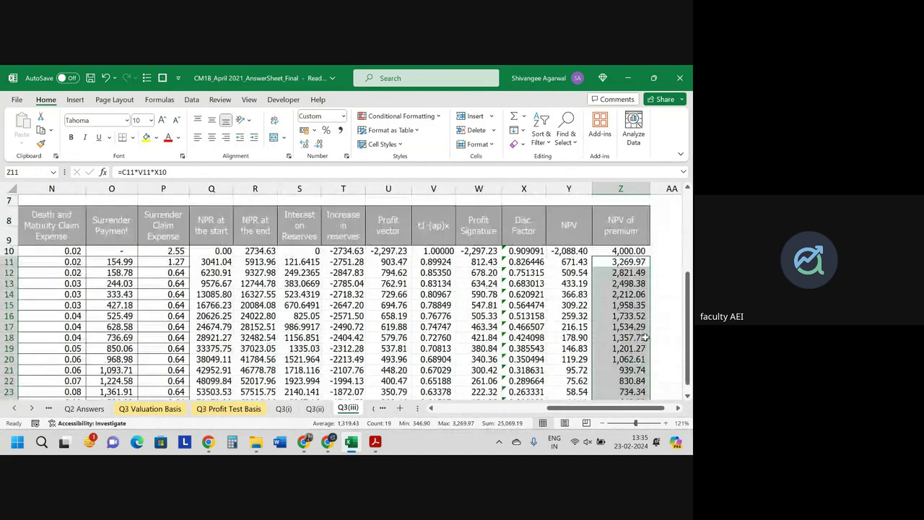
Step: Total the NPV column in Y5 with =SUM(Y10:Y29)
scroll(645, 337, up, 1)
click(570, 237)
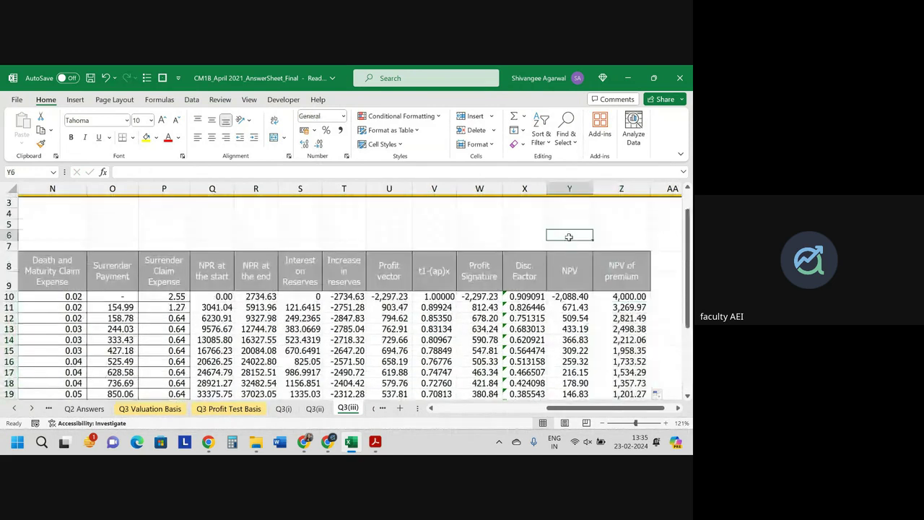
key(Up)
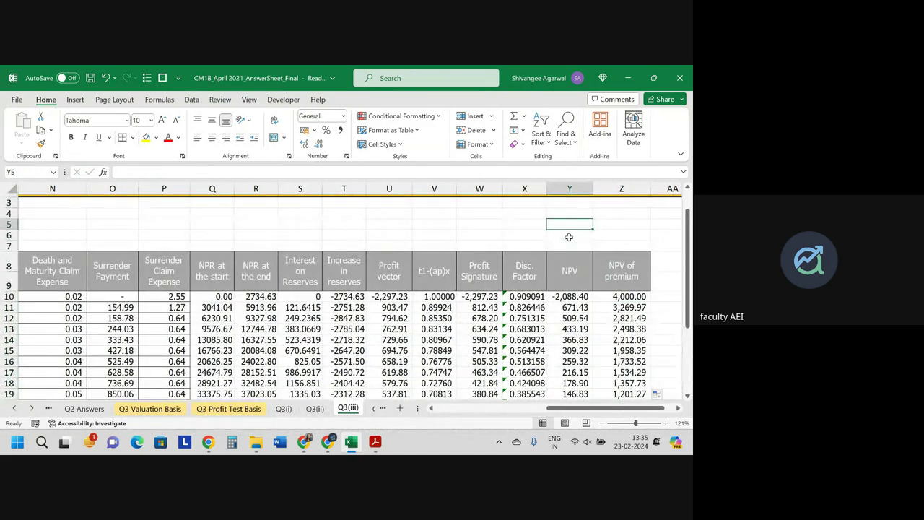
text(=sum()
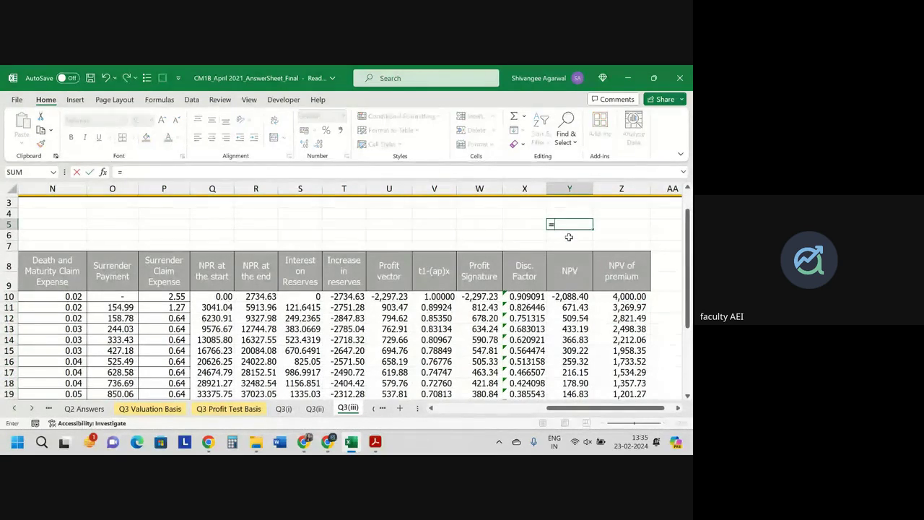
key(Down)
key(Down)
key(Down)
key(Down)
key(Down)
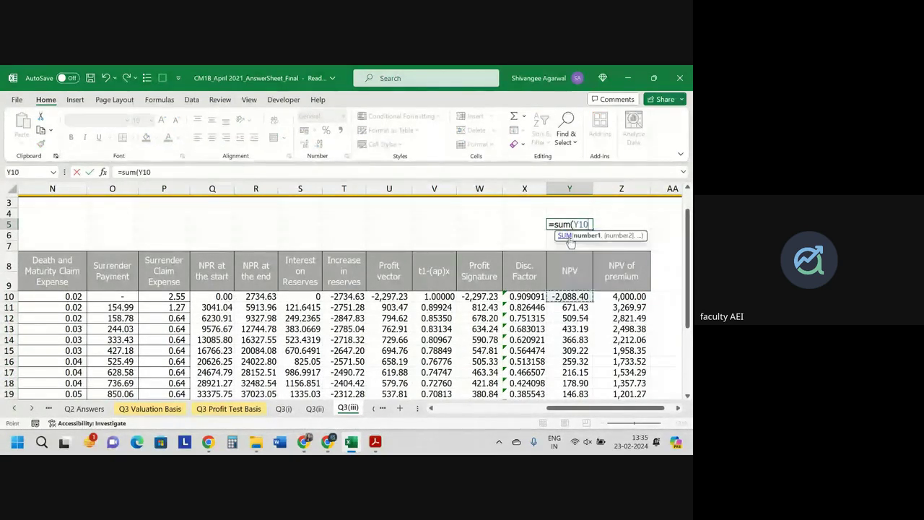
key(ctrl+shift+Down)
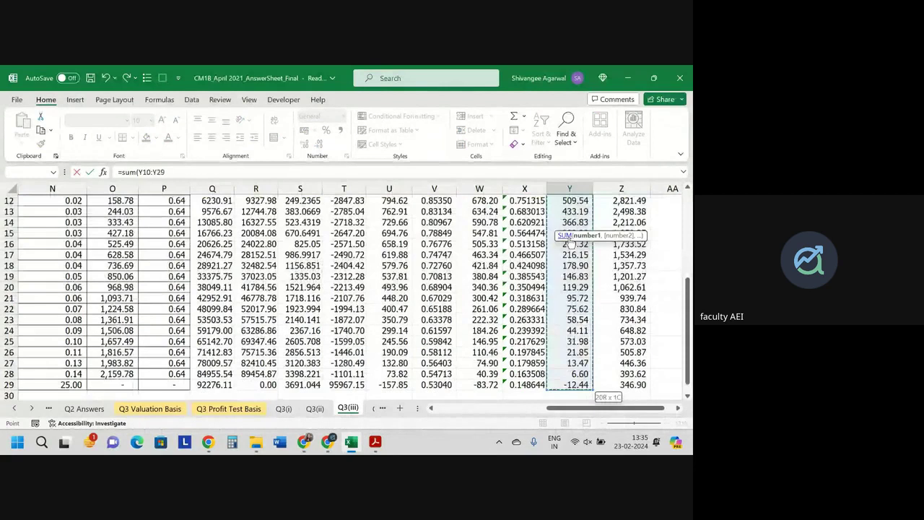
key(Return)
Step: Label the NPV sum by entering Total in X5
key(Up)
key(Up)
key(Up)
key(Up)
key(Up)
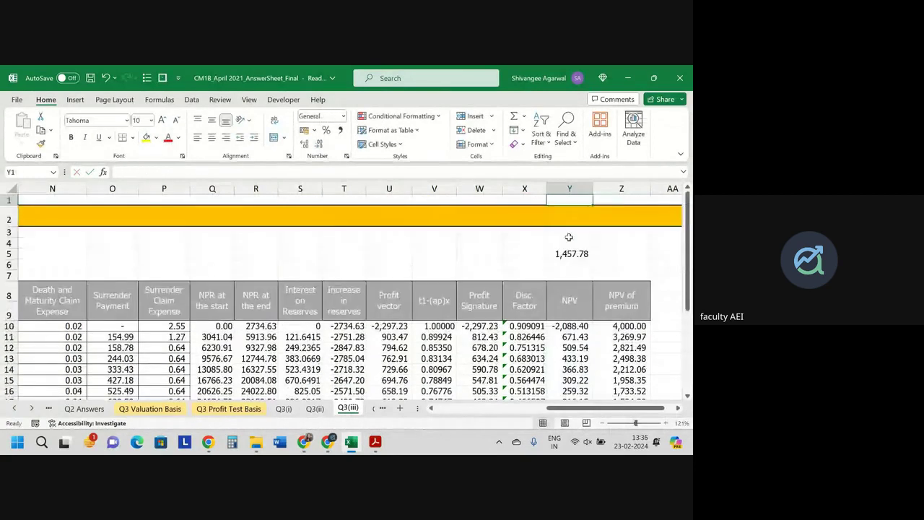
key(Left)
text(Tota)
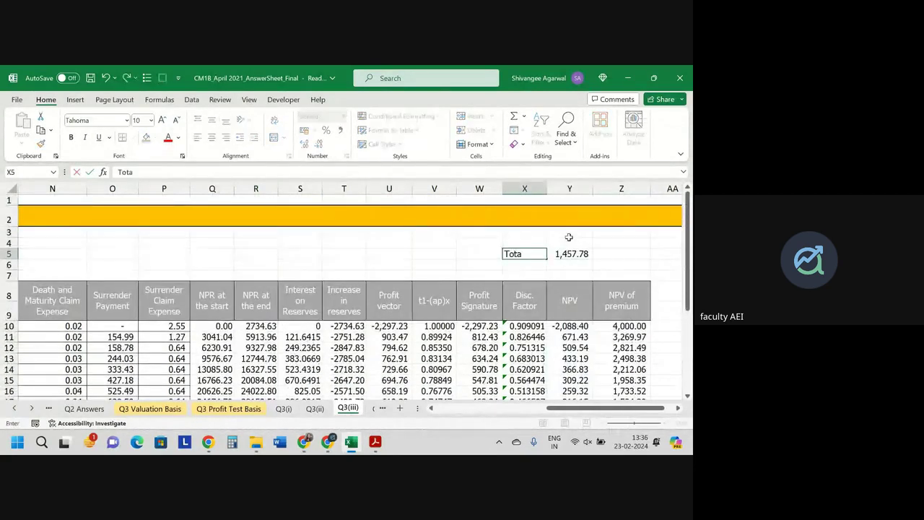
text(l)
key(Right)
Step: Total the NPV of premium column in Z5 by copying the sum formula from Y5
key(ctrl+c)
key(ctrl+Right)
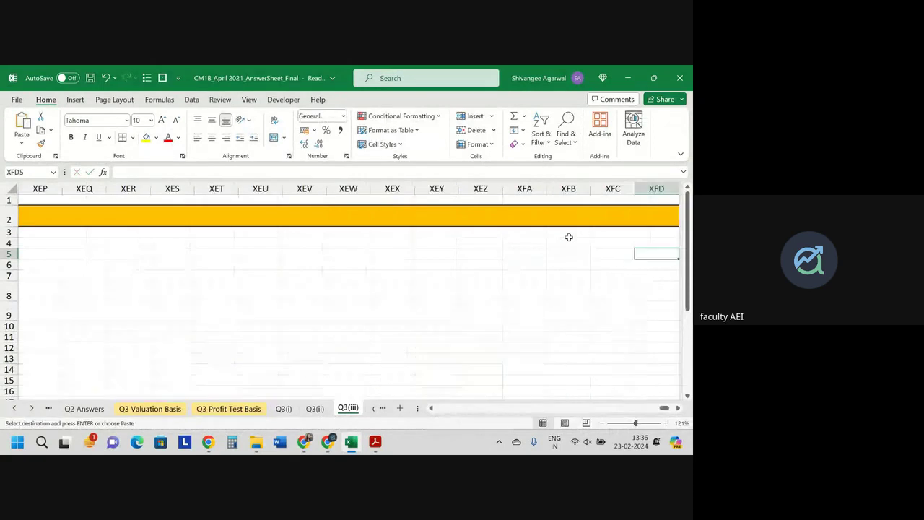
key(ctrl+Left)
key(Right)
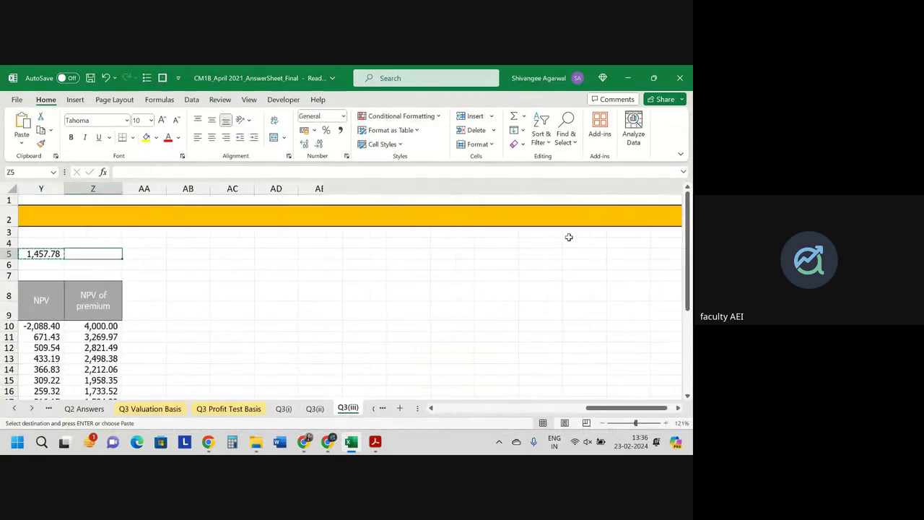
key(ctrl+v)
Step: Enter the label Profit margin in Y6, directly below the NPV total
key(Left)
key(Left)
key(Left)
key(Left)
key(Left)
key(Left)
key(Left)
key(Right)
key(Right)
key(Right)
key(Right)
key(Right)
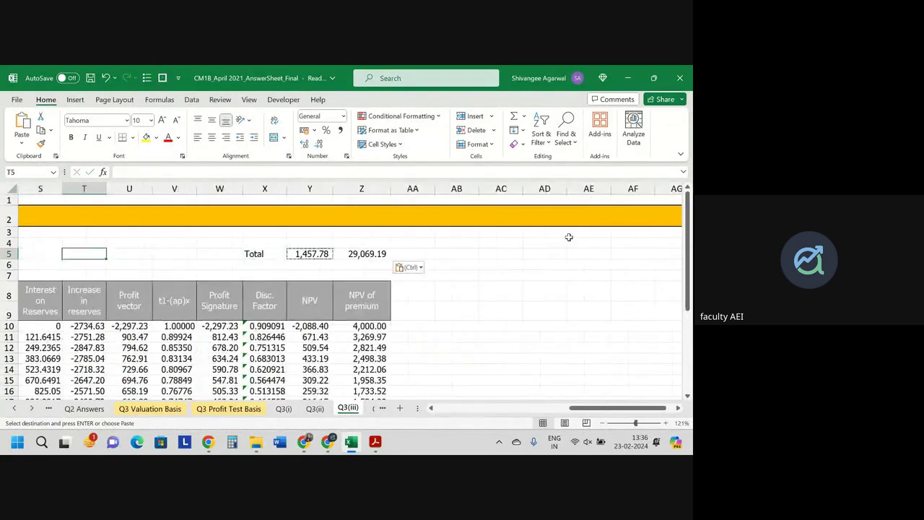
key(Down)
key(Right)
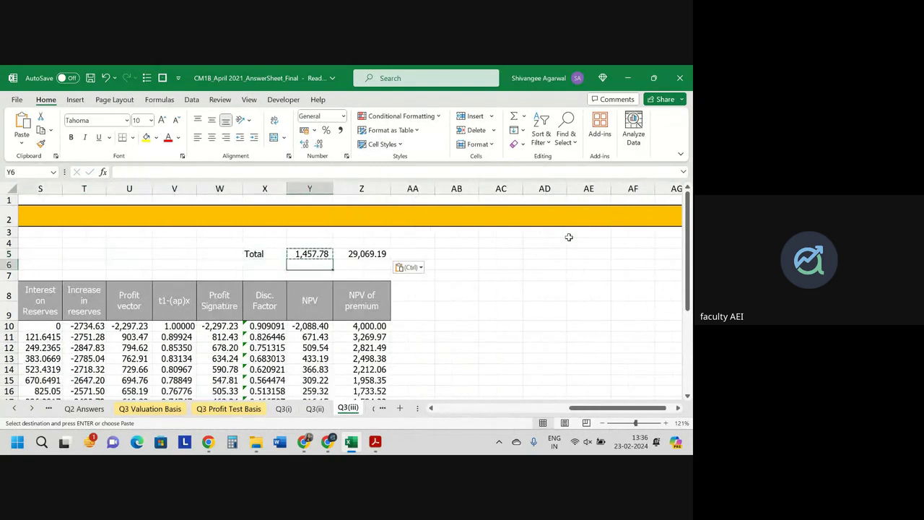
text(Prfi)
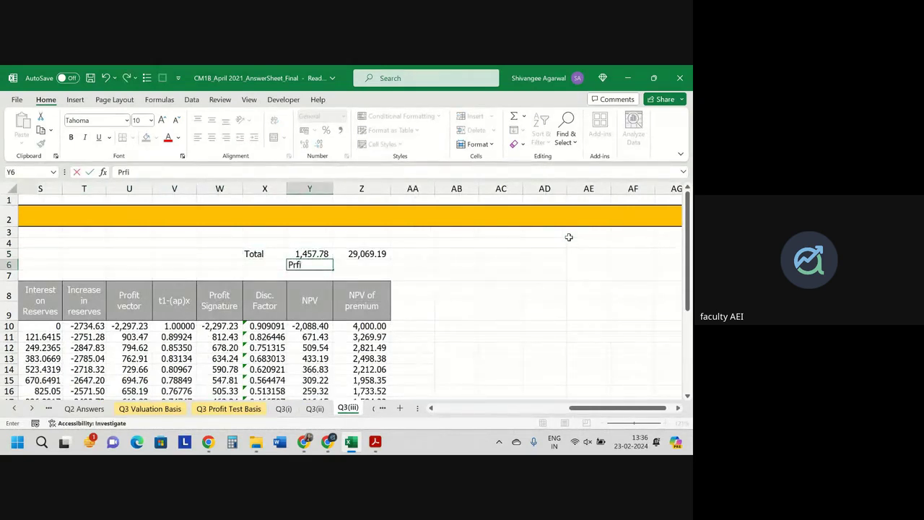
text(t margi)
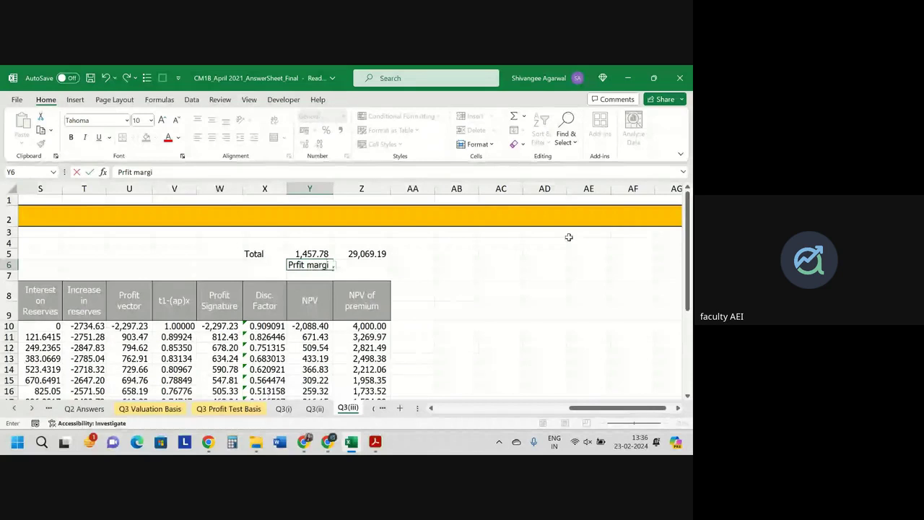
text(n)
key(ctrl+Return)
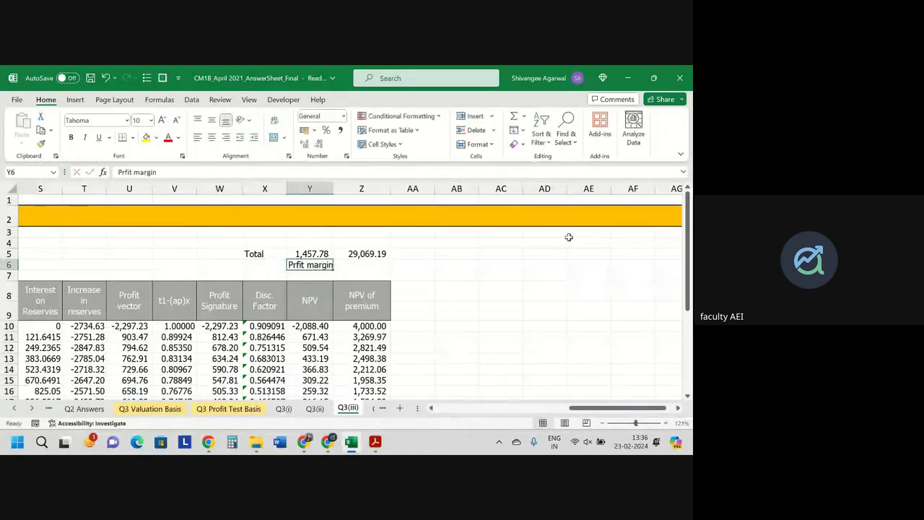
text(Profit m)
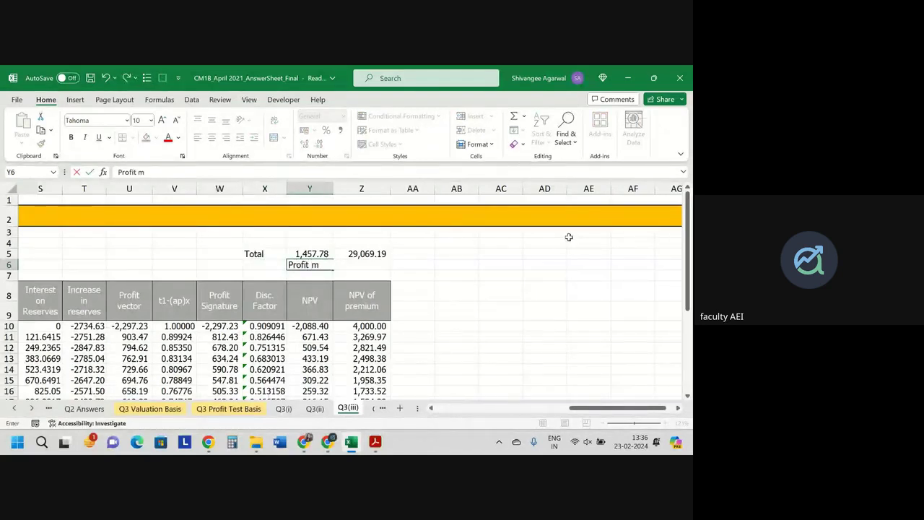
text(rgin)
key(ctrl+Return)
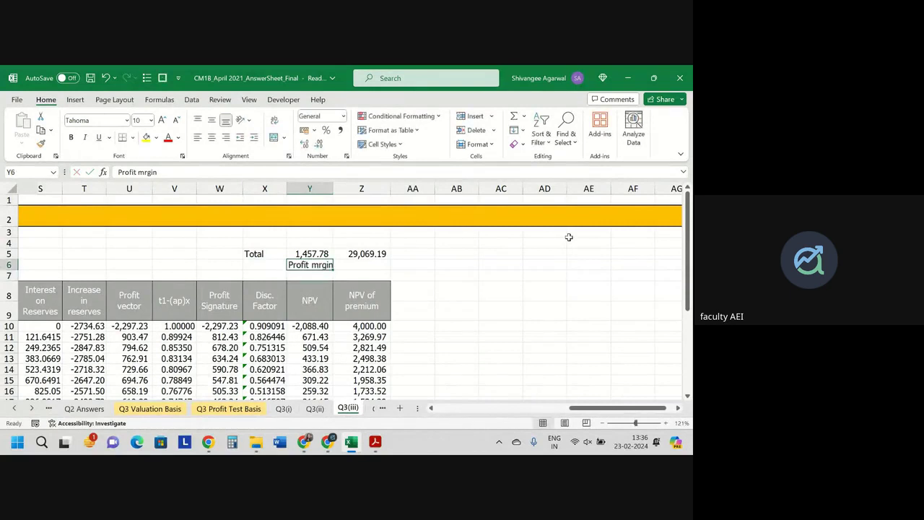
click(145, 171)
text(a)
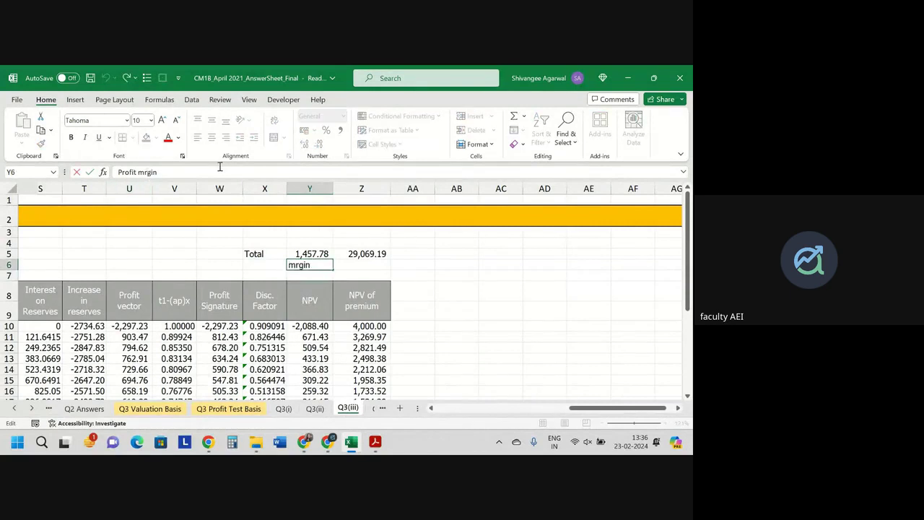
key(Return)
key(Up)
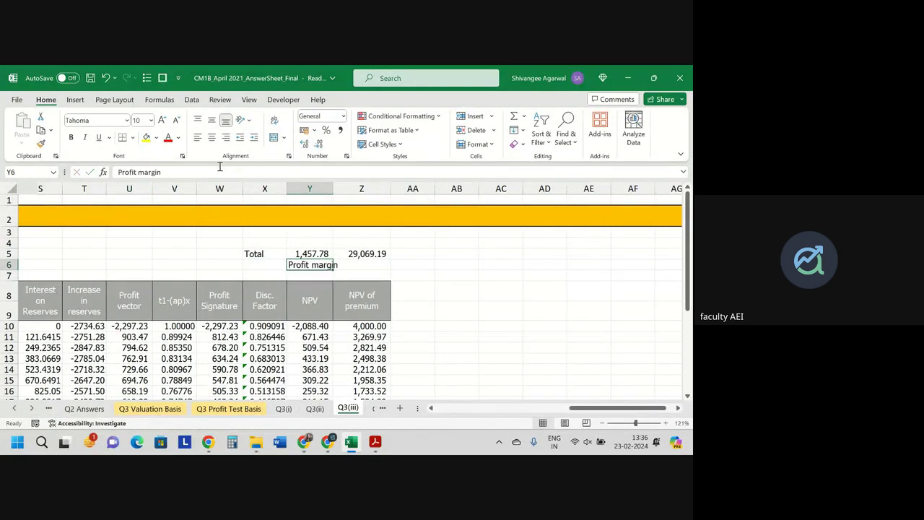
Step: Move the Profit margin label from Y6 to X6, under the Total label
key(ctrl+x)
key(Left)
key(ctrl+v)
Step: Try calculating the profit margin in Z6 with =Z5/Y5
key(Right)
key(Right)
key(Right)
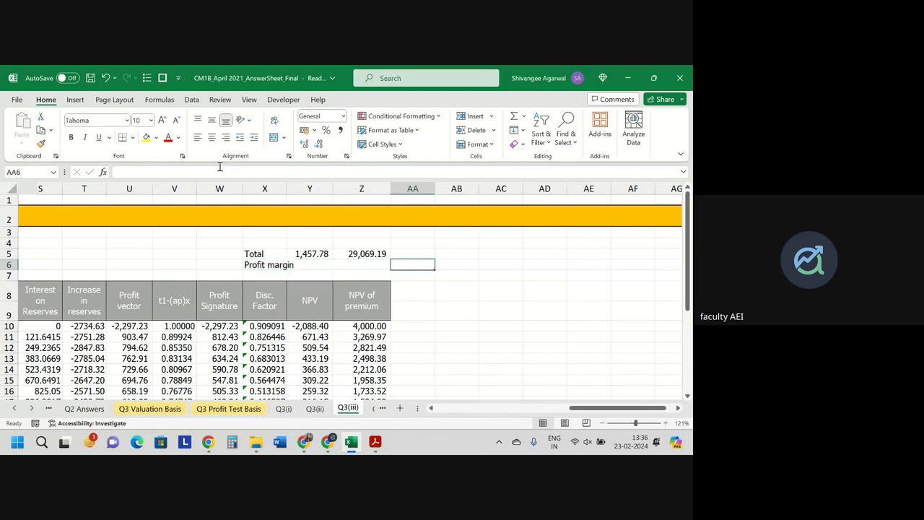
key(Left)
text(=)
key(Up)
text(/)
key(Up)
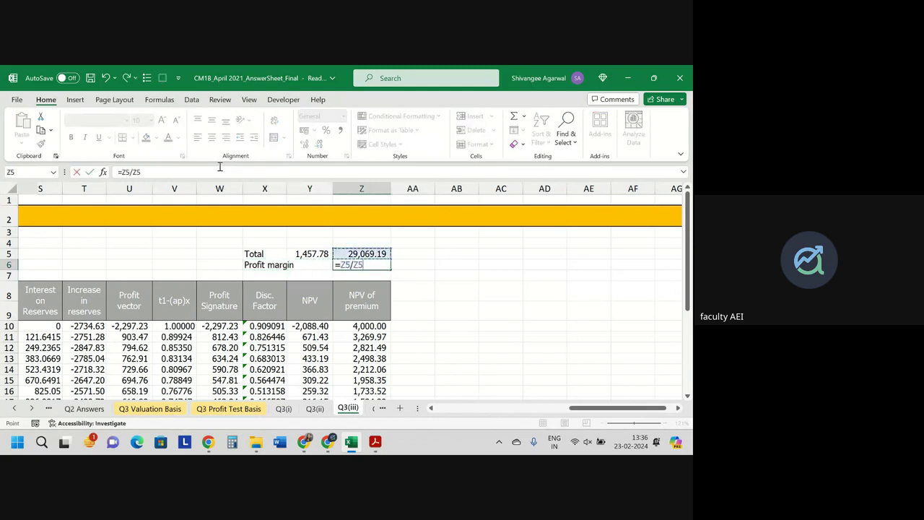
key(Up)
key(ctrl+Return)
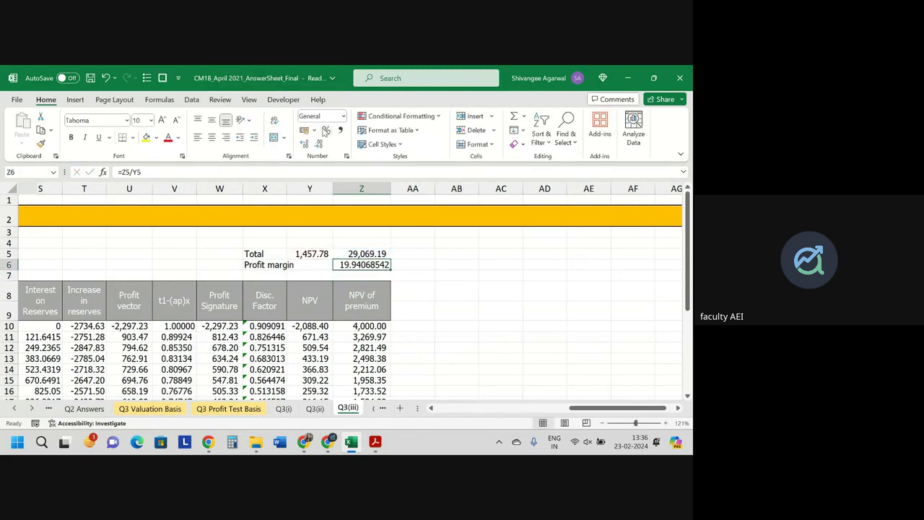
Step: Format Z6 as a percentage and replace its profit margin formula with =Y5/Z5
click(326, 130)
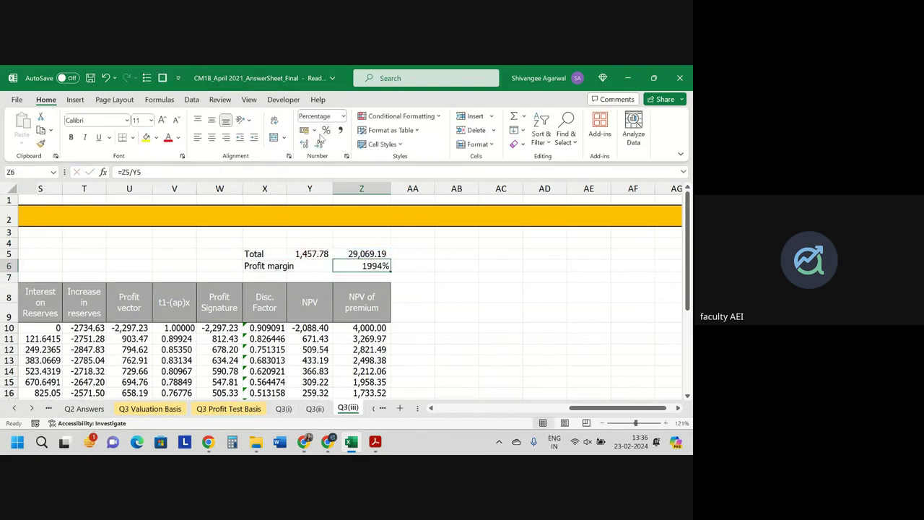
double_click(368, 266)
drag(367, 267, 337, 266)
key(BackSpace)
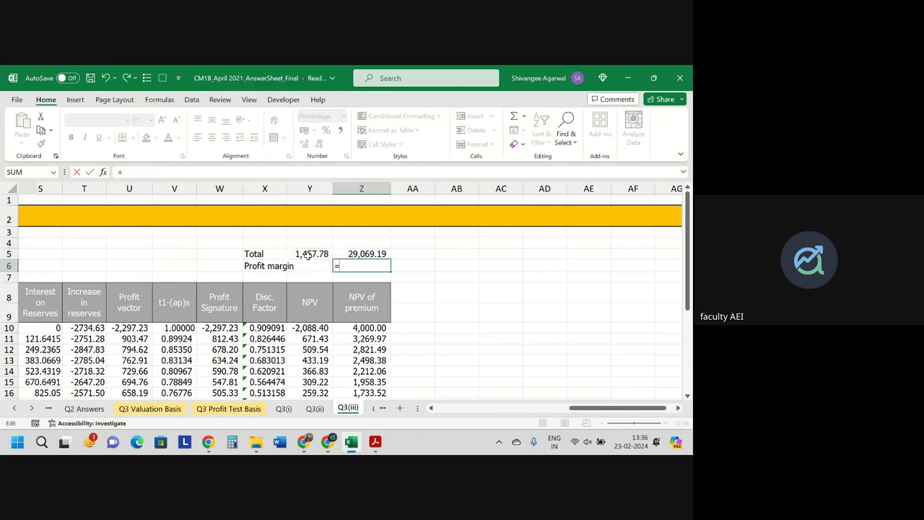
click(311, 253)
text(/)
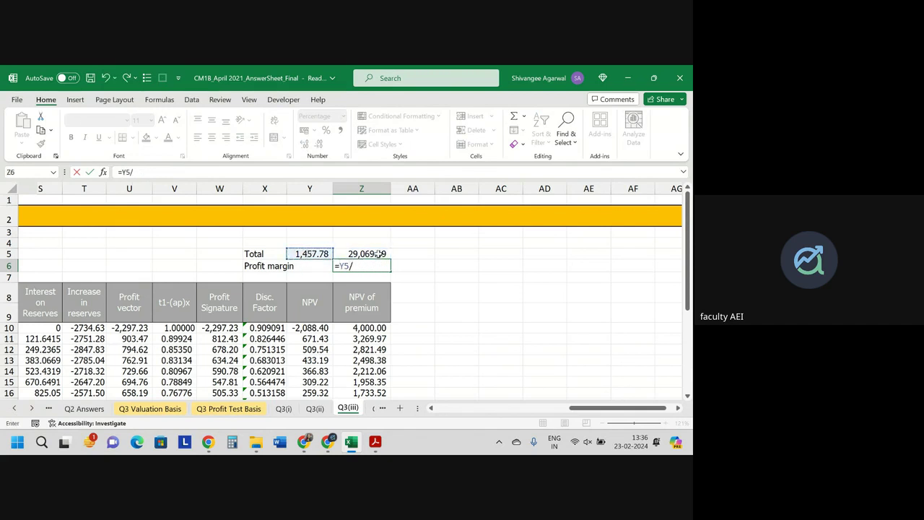
click(376, 253)
key(ctrl+Return)
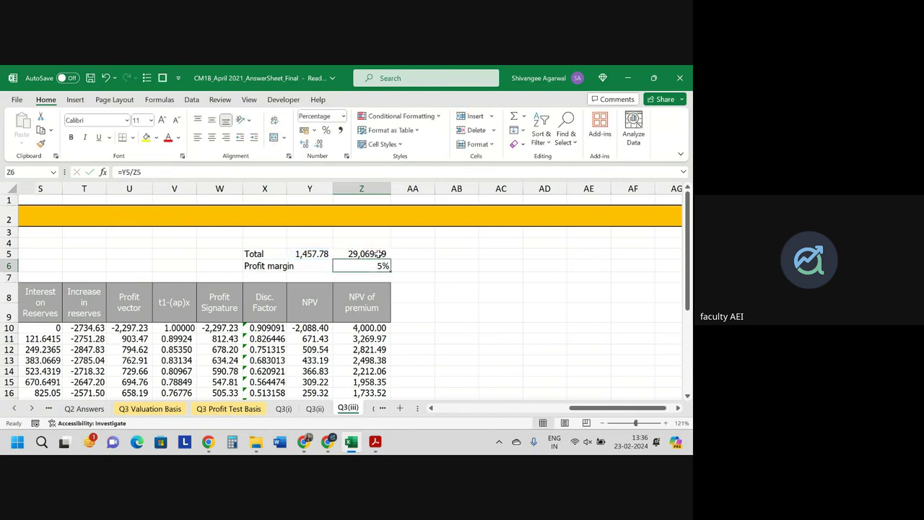
Step: Show the profit margin percentage in Z6 with three decimal places
click(304, 145)
click(304, 145)
click(304, 144)
click(142, 171)
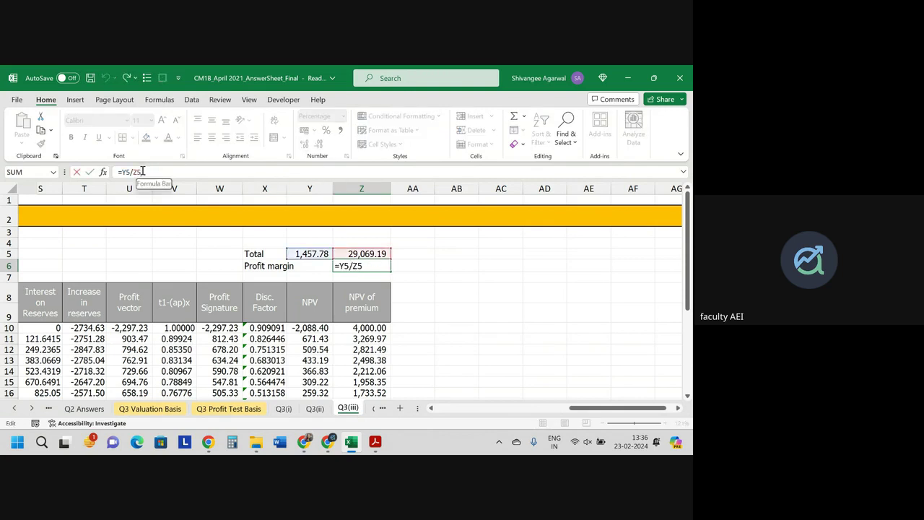
key(Escape)
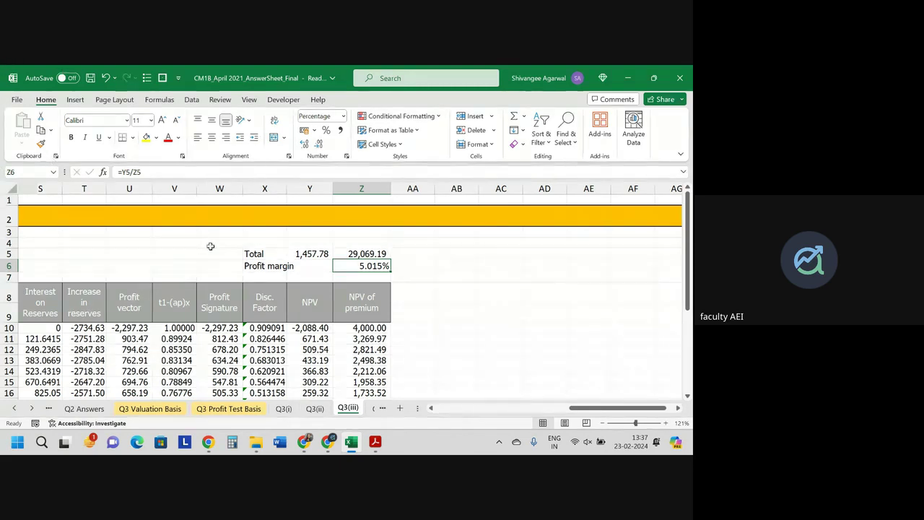
Step: Review the surrender payment, surrender claim expense and NPR columns, and the profit margin formula in Z6
scroll(211, 246, left, 2)
scroll(210, 247, left, 1)
scroll(210, 246, left, 1)
click(267, 188)
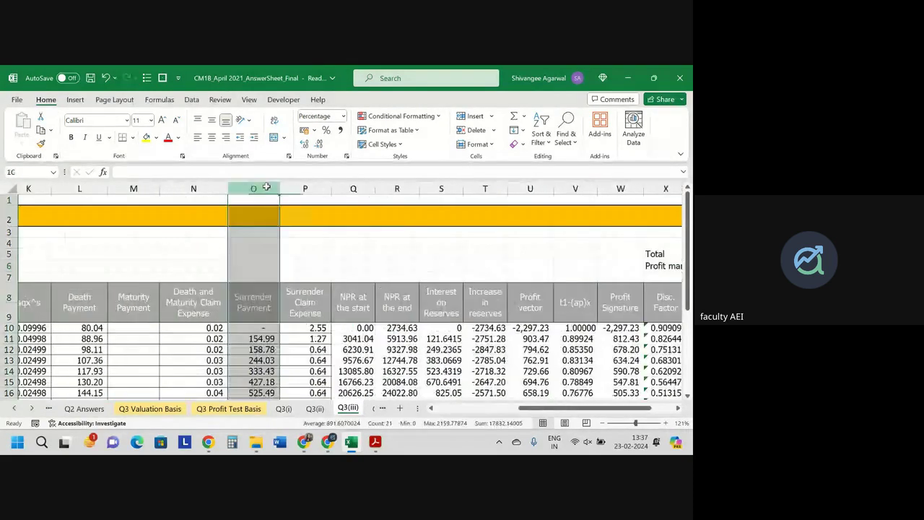
click(257, 339)
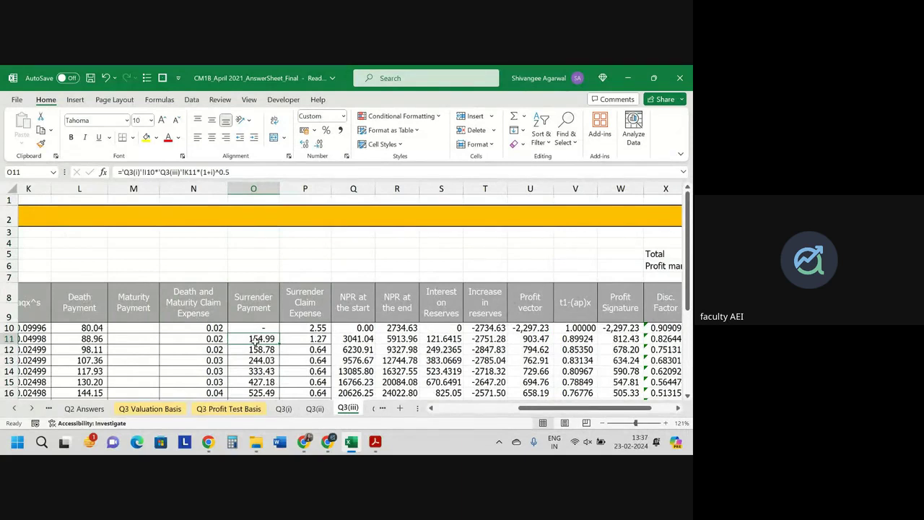
drag(258, 305, 316, 329)
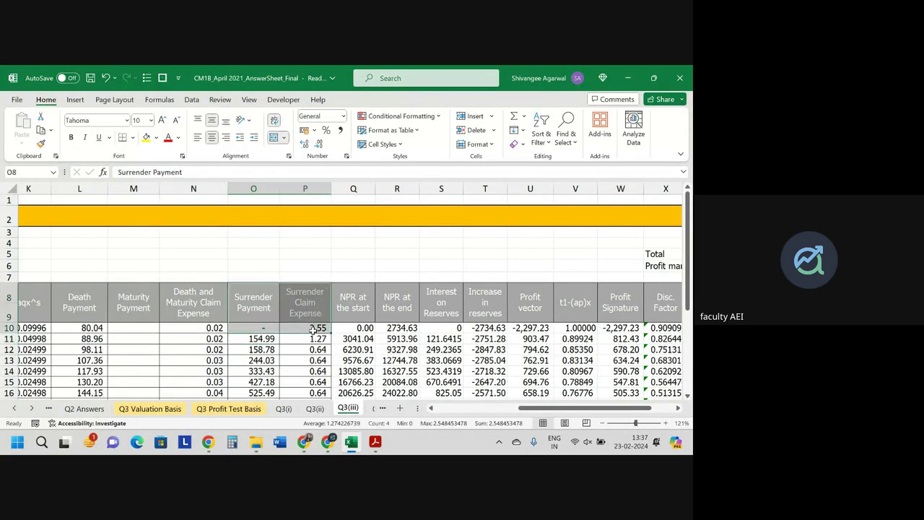
click(356, 301)
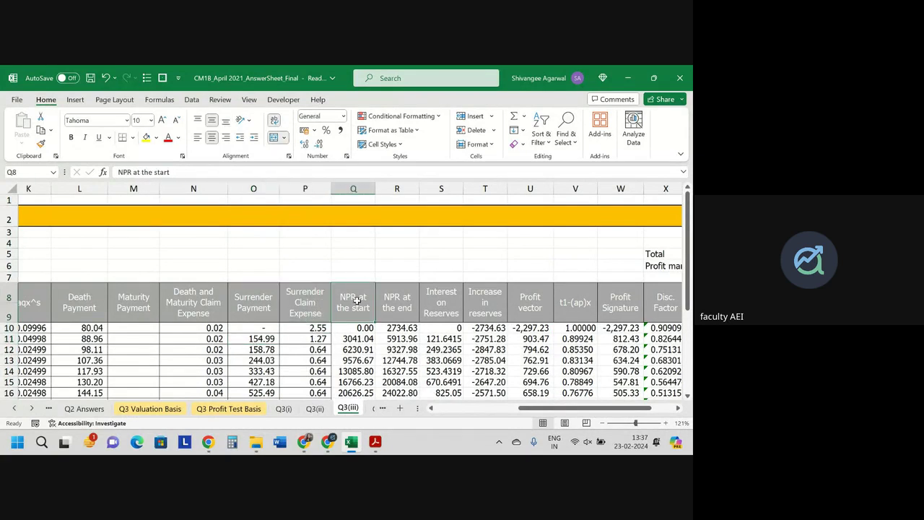
scroll(355, 300, down, 2)
scroll(357, 299, right, 3)
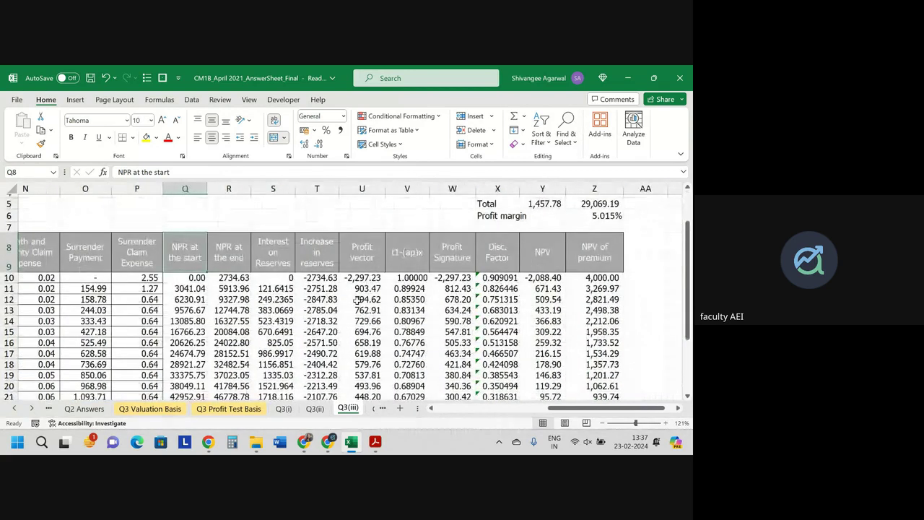
scroll(358, 300, up, 2)
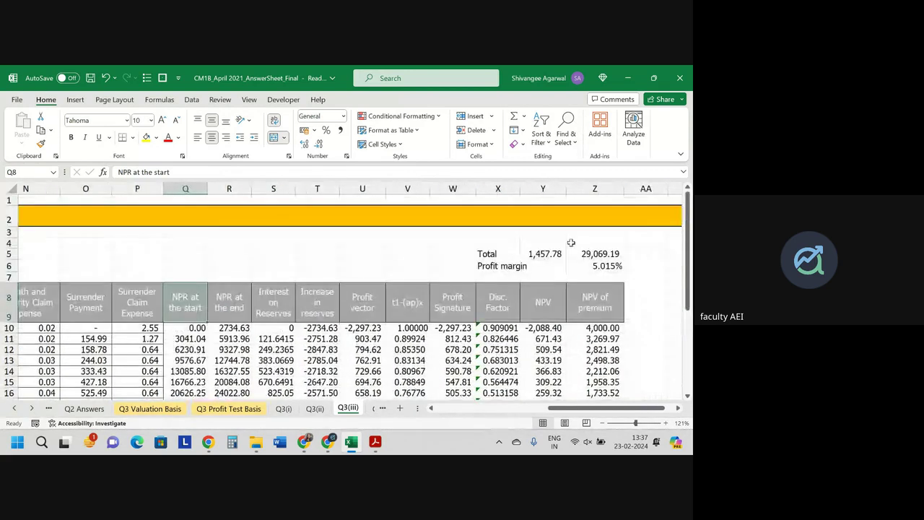
click(610, 266)
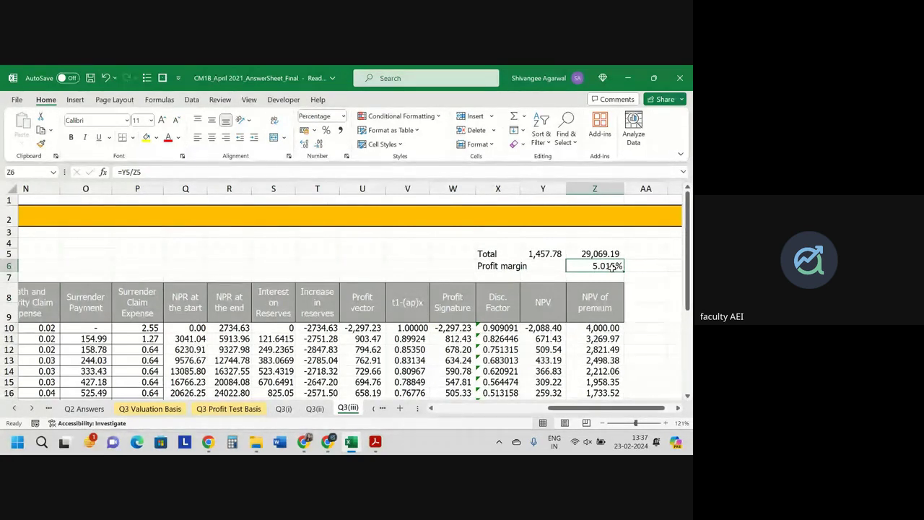
Step: Check the profit test rows and the interest formulas in H10 and H29 against the premium, expense and commission inputs
scroll(610, 267, down, 3)
scroll(611, 267, down, 3)
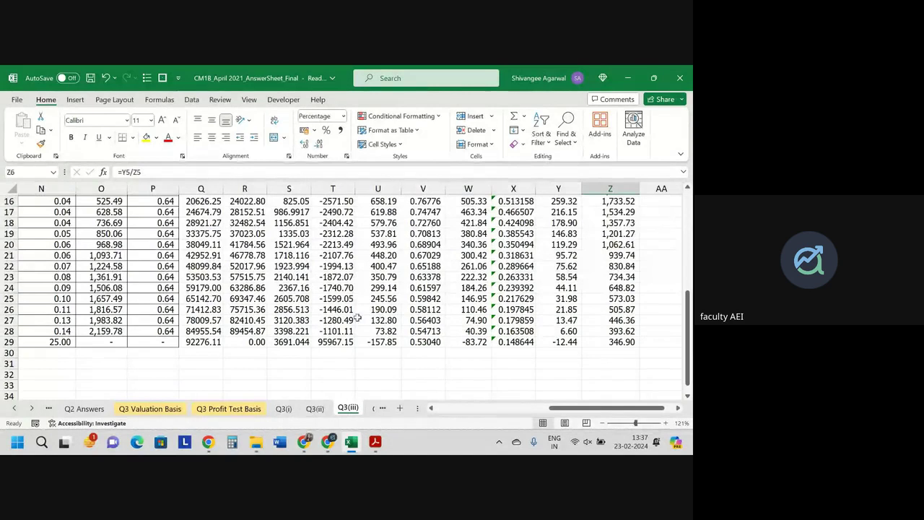
scroll(356, 318, up, 1)
scroll(369, 315, left, 1)
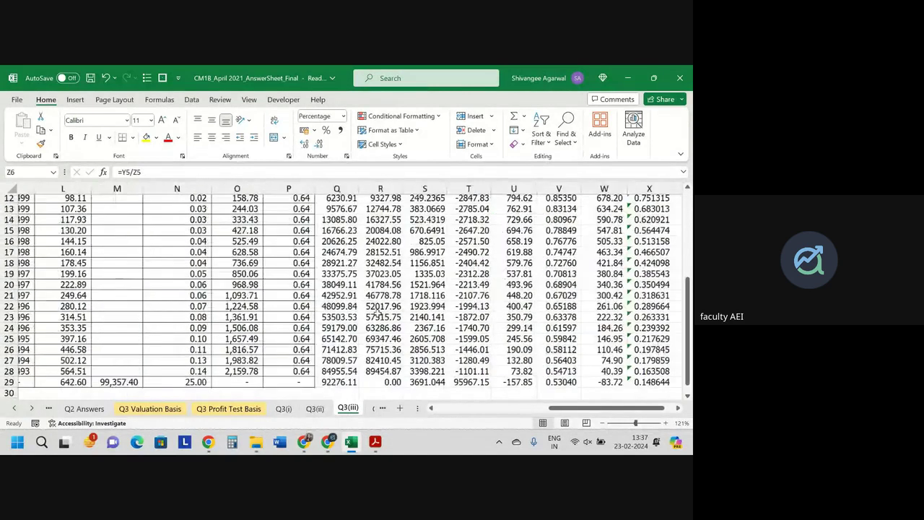
scroll(377, 311, up, 3)
scroll(377, 310, left, 5)
scroll(377, 310, down, 2)
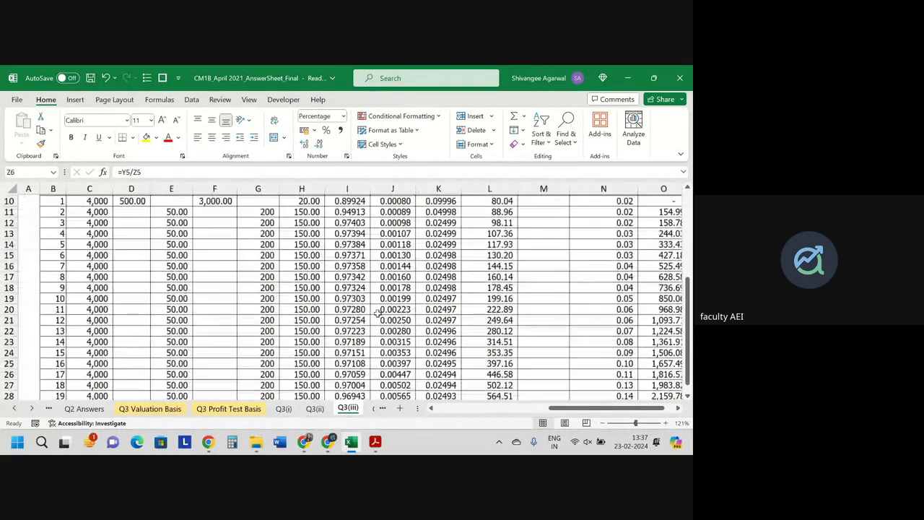
scroll(377, 310, up, 1)
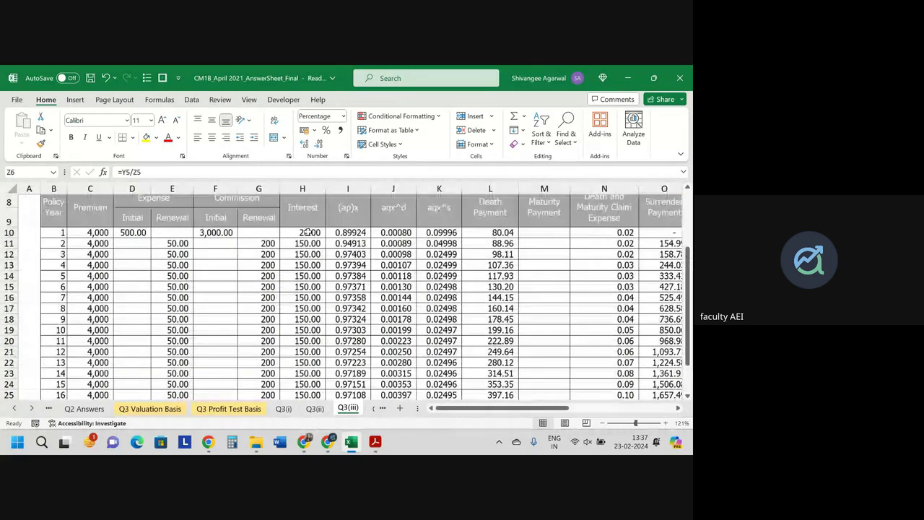
click(308, 232)
scroll(309, 232, down, 2)
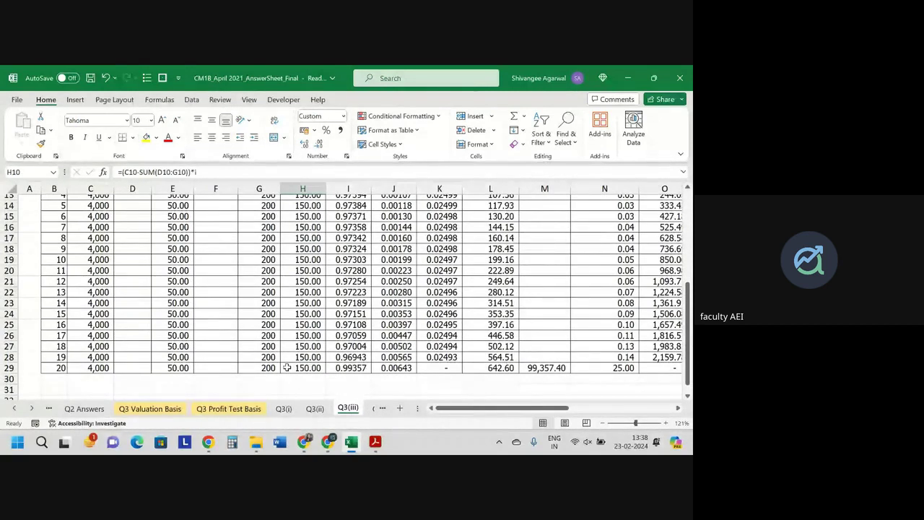
click(287, 368)
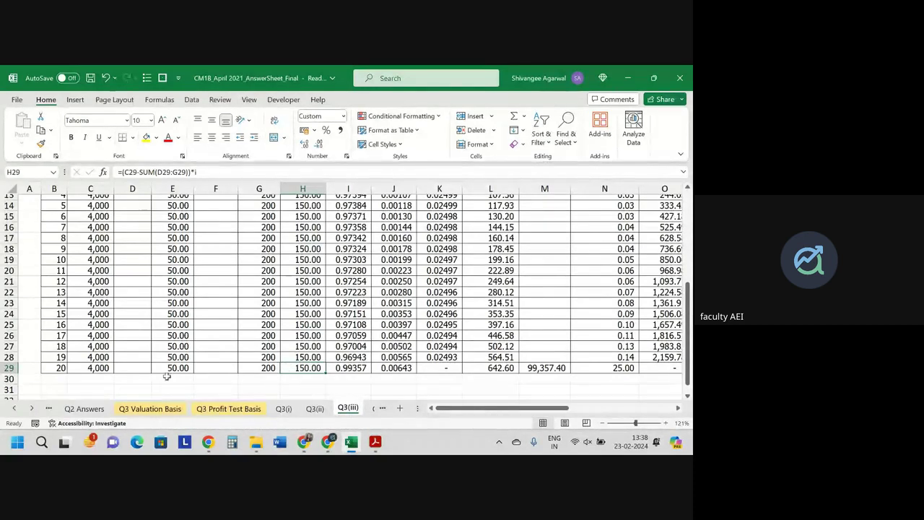
drag(104, 368, 266, 369)
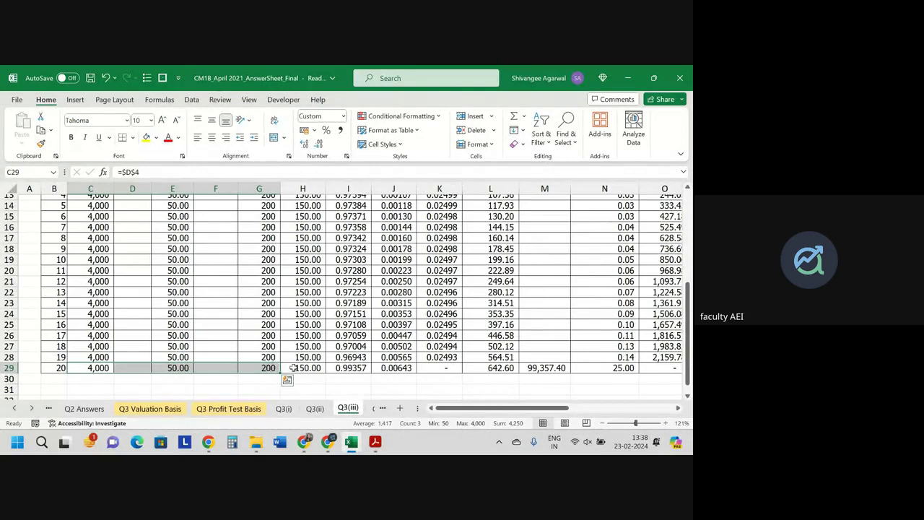
click(292, 369)
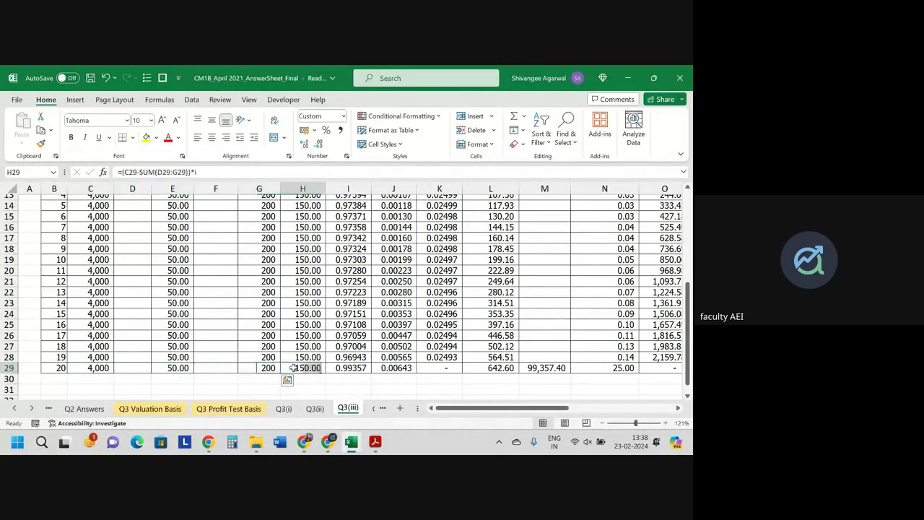
Step: Check the premium, expense and commission cells in the last two policy years, C28:G29, and their number format options
click(108, 368)
click(169, 368)
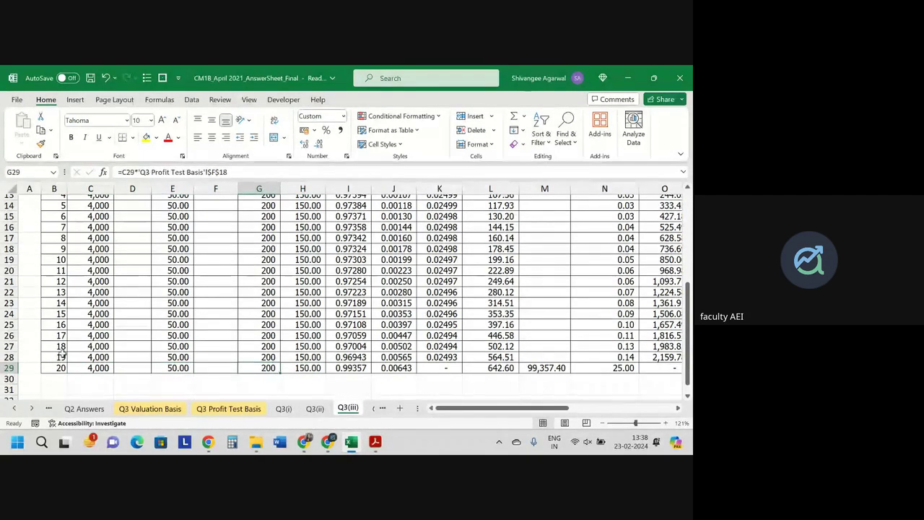
drag(72, 357, 263, 361)
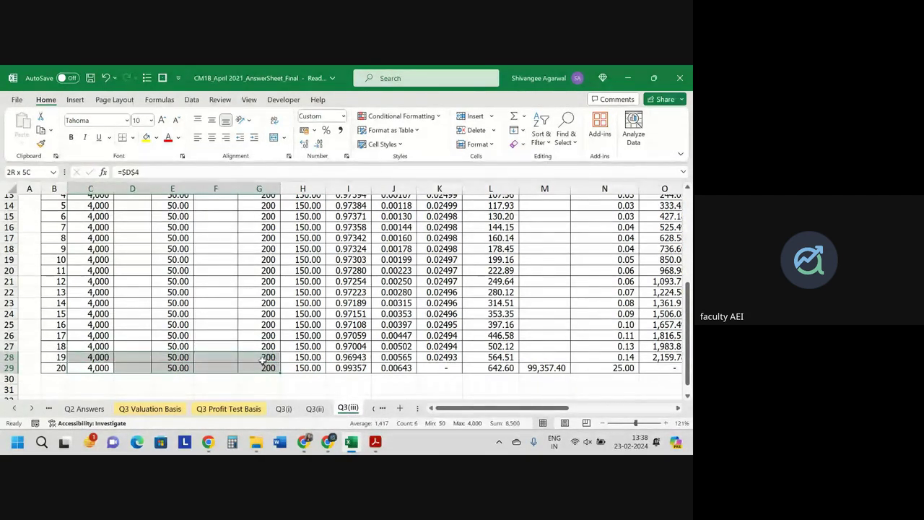
click(344, 115)
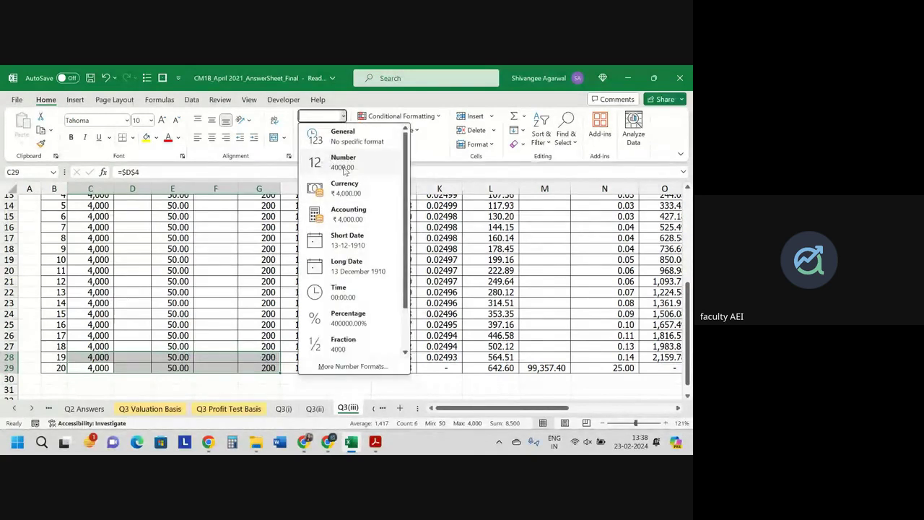
click(257, 383)
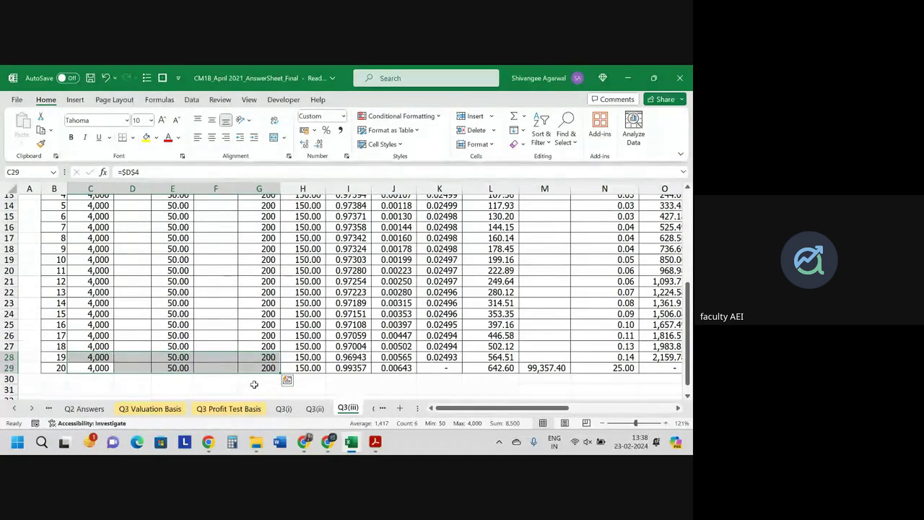
click(254, 388)
Step: Review the profit test columns from the decrement rates and claim payments through to the NPV totals and profit margin
scroll(254, 388, right, 4)
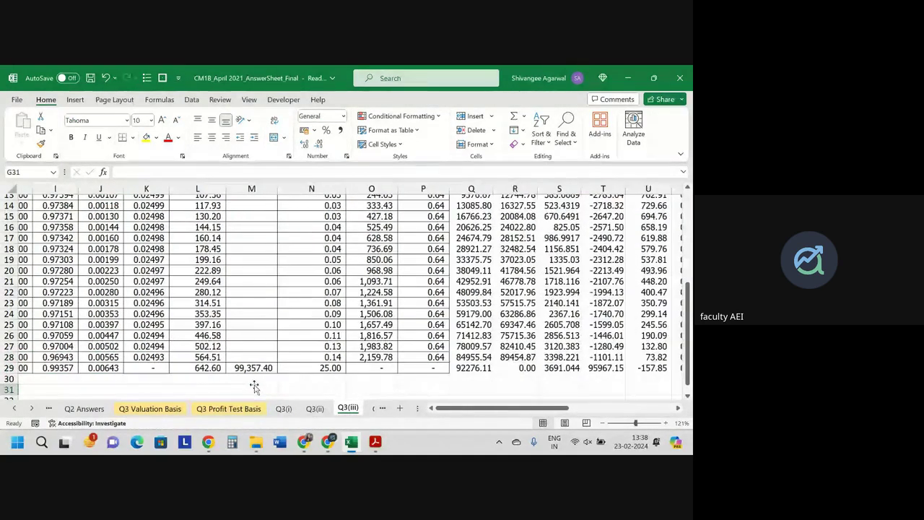
scroll(254, 387, up, 2)
scroll(255, 388, right, 1)
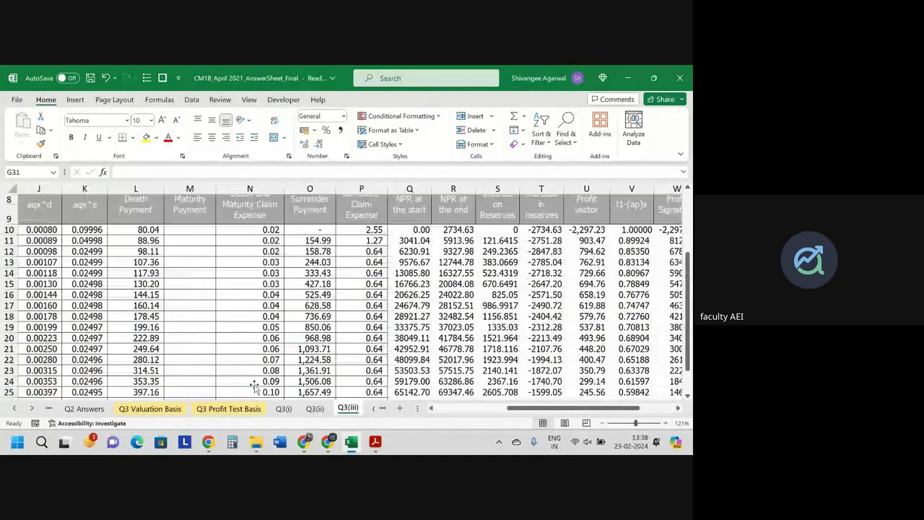
scroll(254, 388, right, 3)
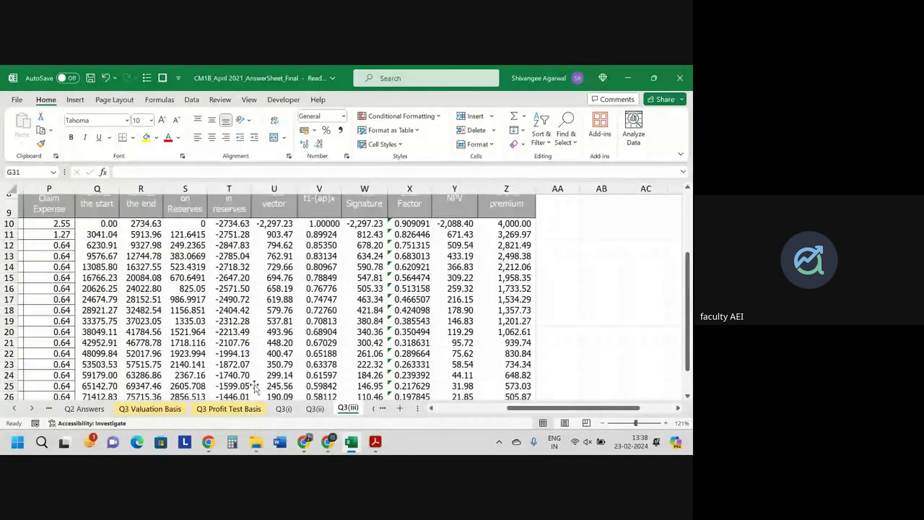
scroll(254, 388, left, 3)
scroll(254, 388, down, 1)
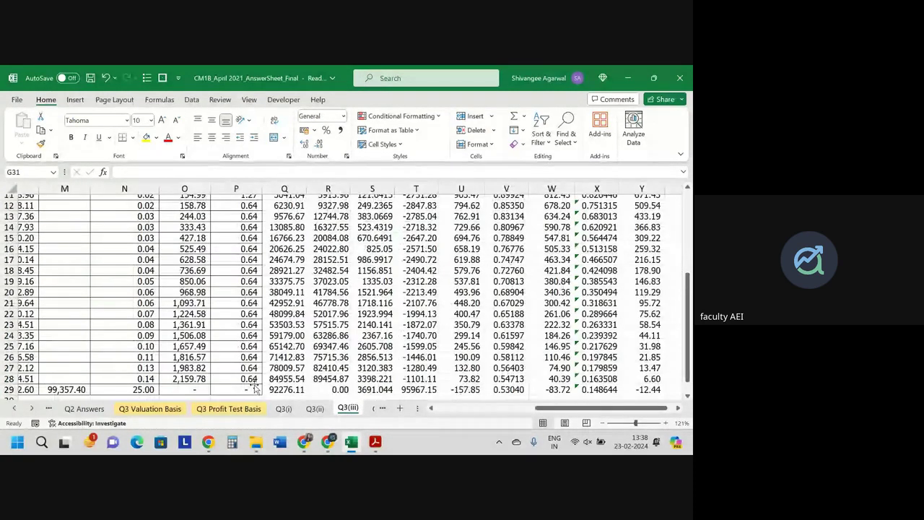
scroll(254, 388, up, 1)
scroll(254, 387, up, 3)
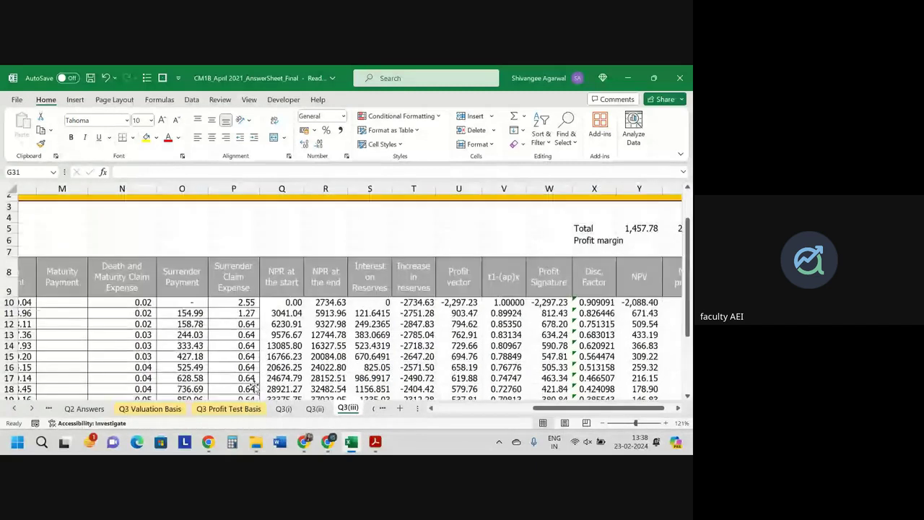
scroll(254, 387, right, 2)
scroll(255, 388, right, 1)
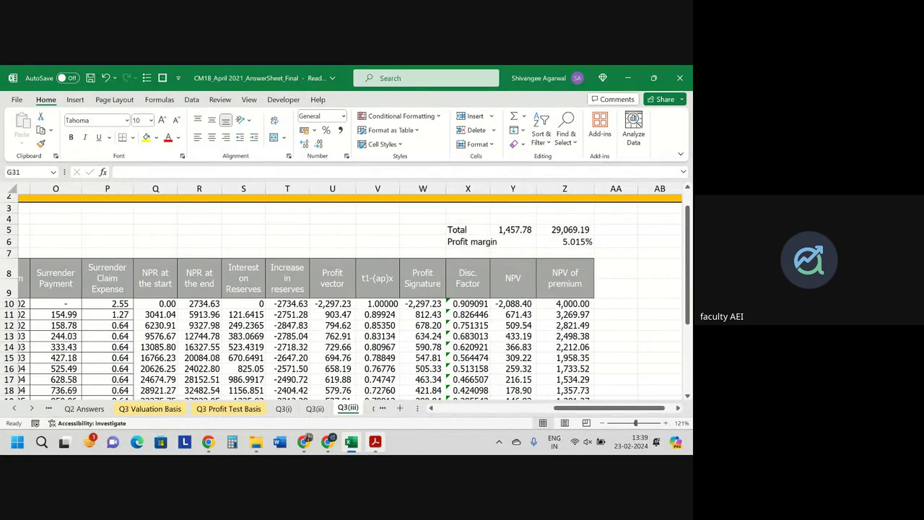
Step: Switch to the CM1B_121_EXAM.pdf exam paper in Acrobat and look through the wording of questions 1 to 3
click(375, 442)
scroll(328, 306, up, 2)
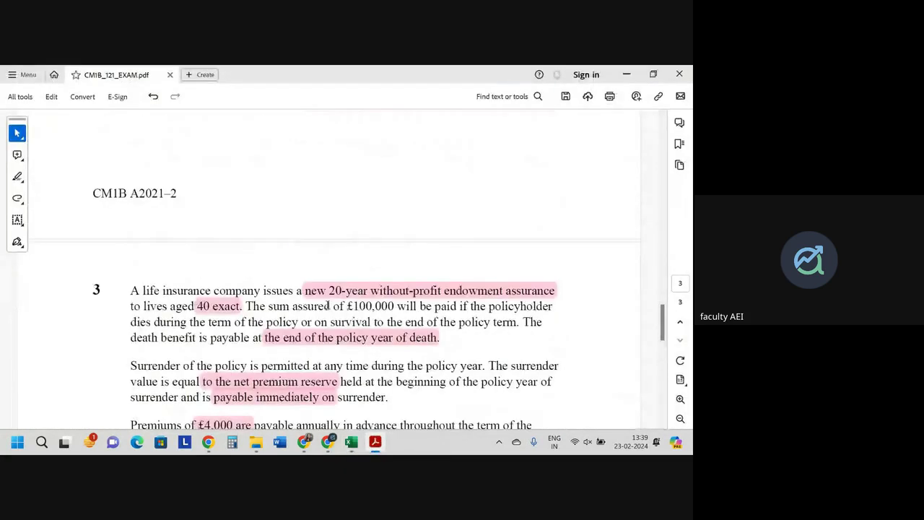
scroll(329, 306, up, 5)
scroll(329, 309, up, 6)
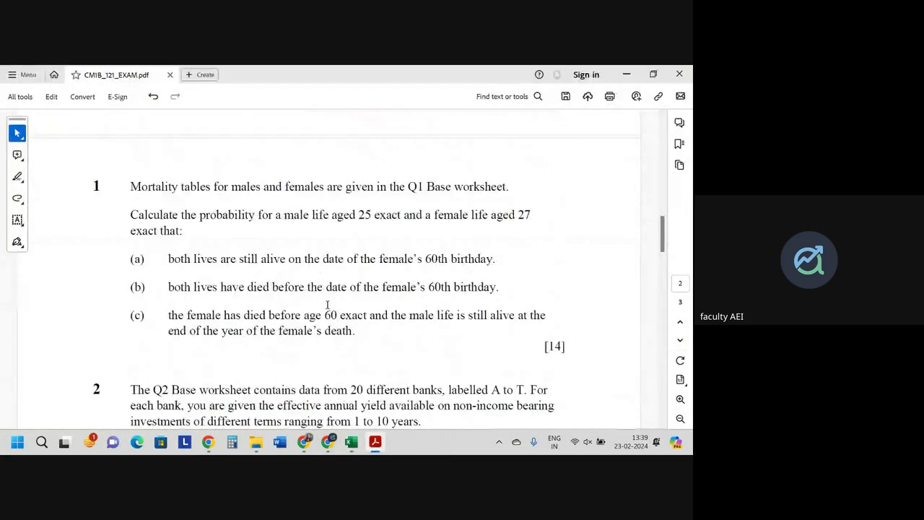
scroll(327, 306, down, 8)
Step: Switch back to the Excel answer workbook and inspect the cell references in the NPV of premium formula in Z11
key(alt+Tab)
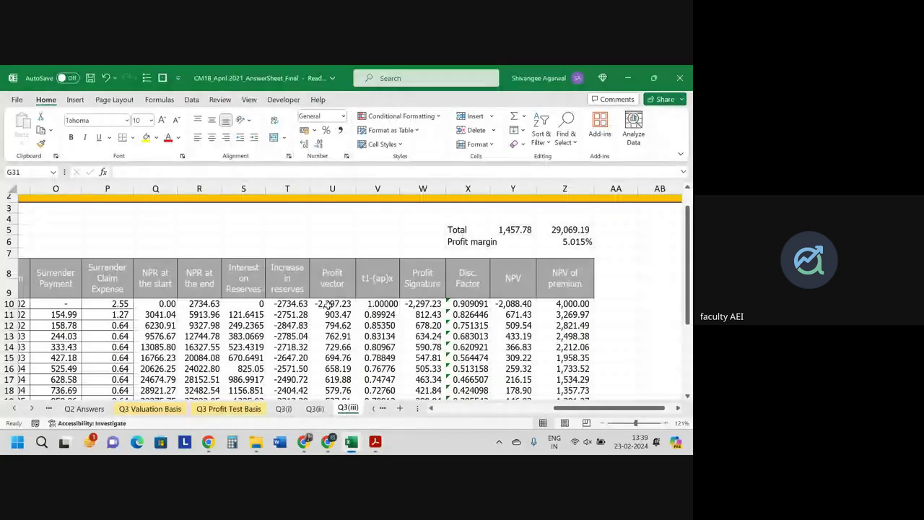
click(567, 315)
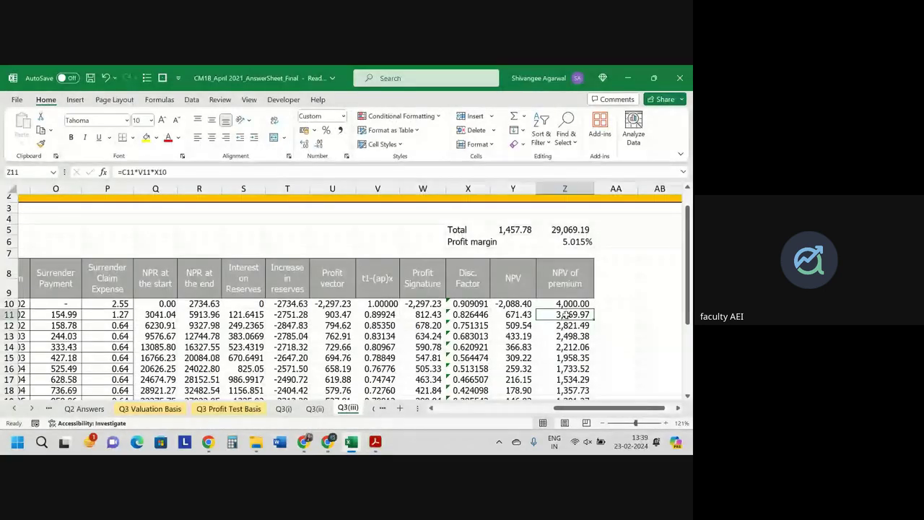
double_click(567, 316)
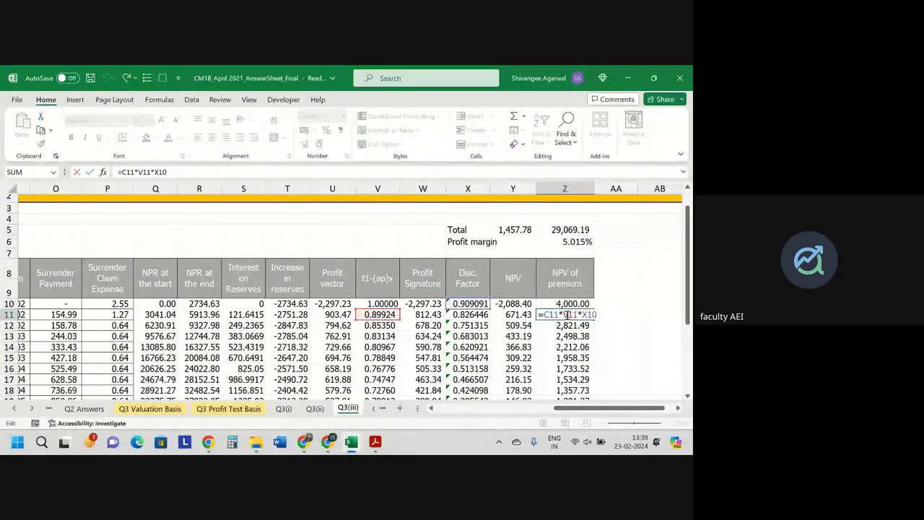